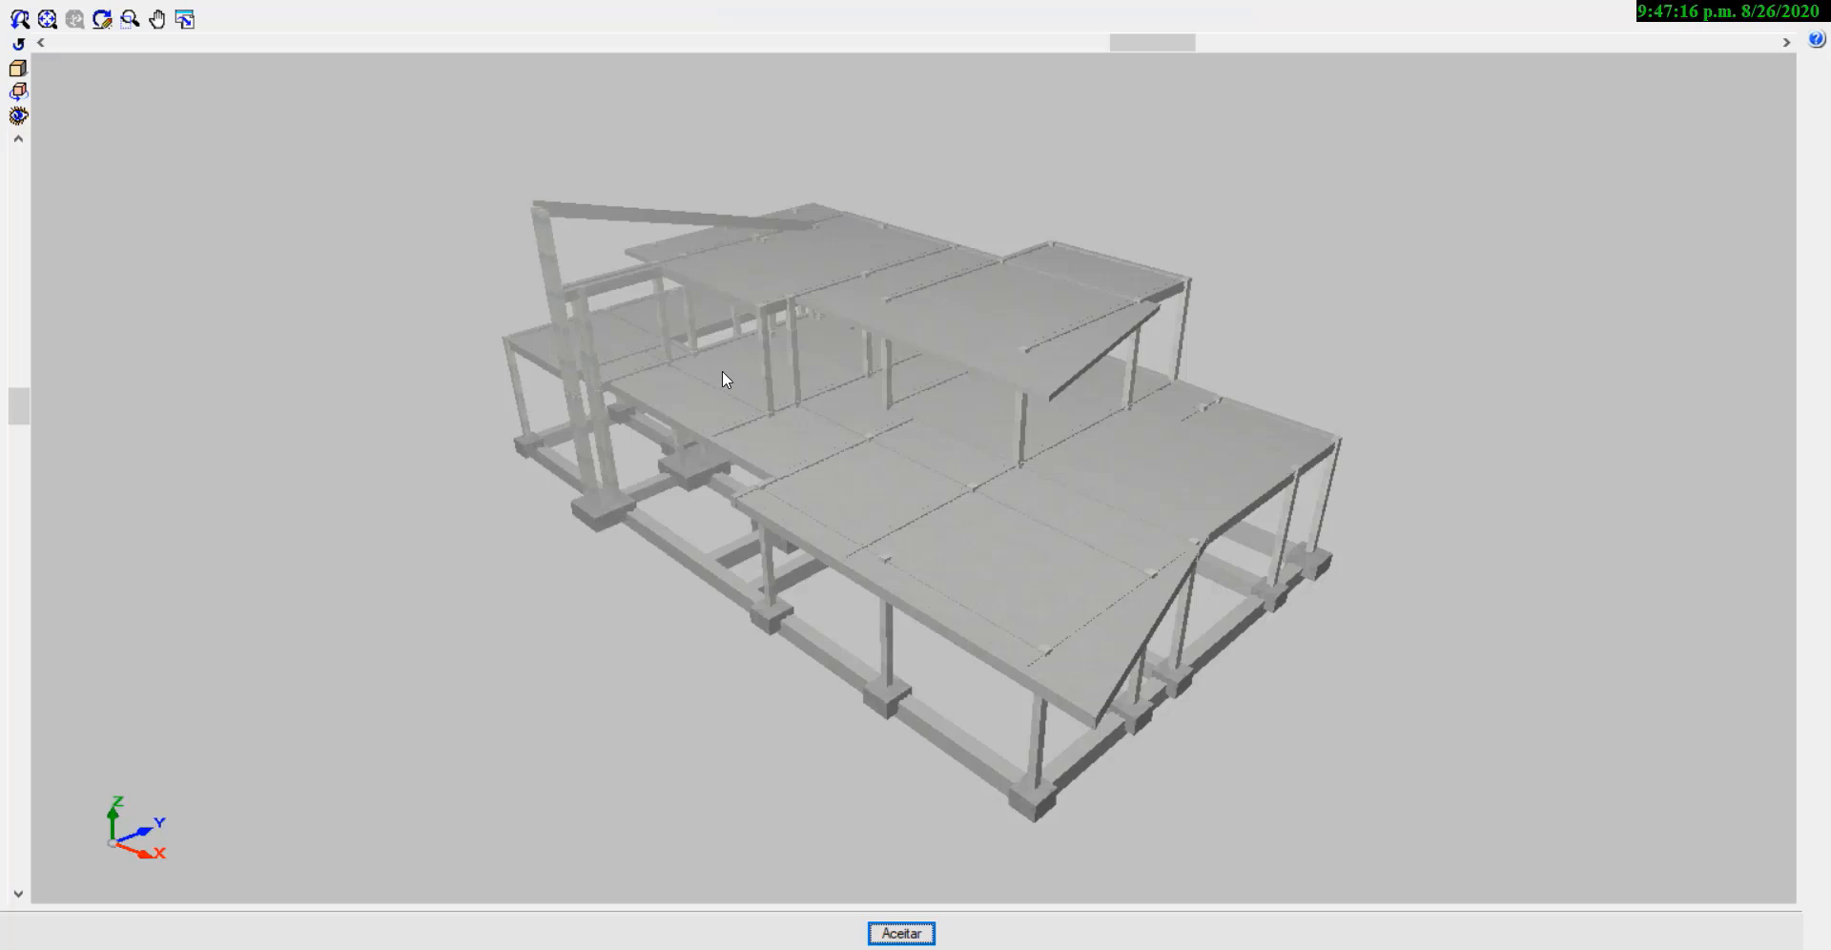
Step: Orbit the 3D view of the concrete structure to look at its front elevation
left_click_drag(723, 370, 764, 298)
left_click_drag(984, 348, 1002, 96)
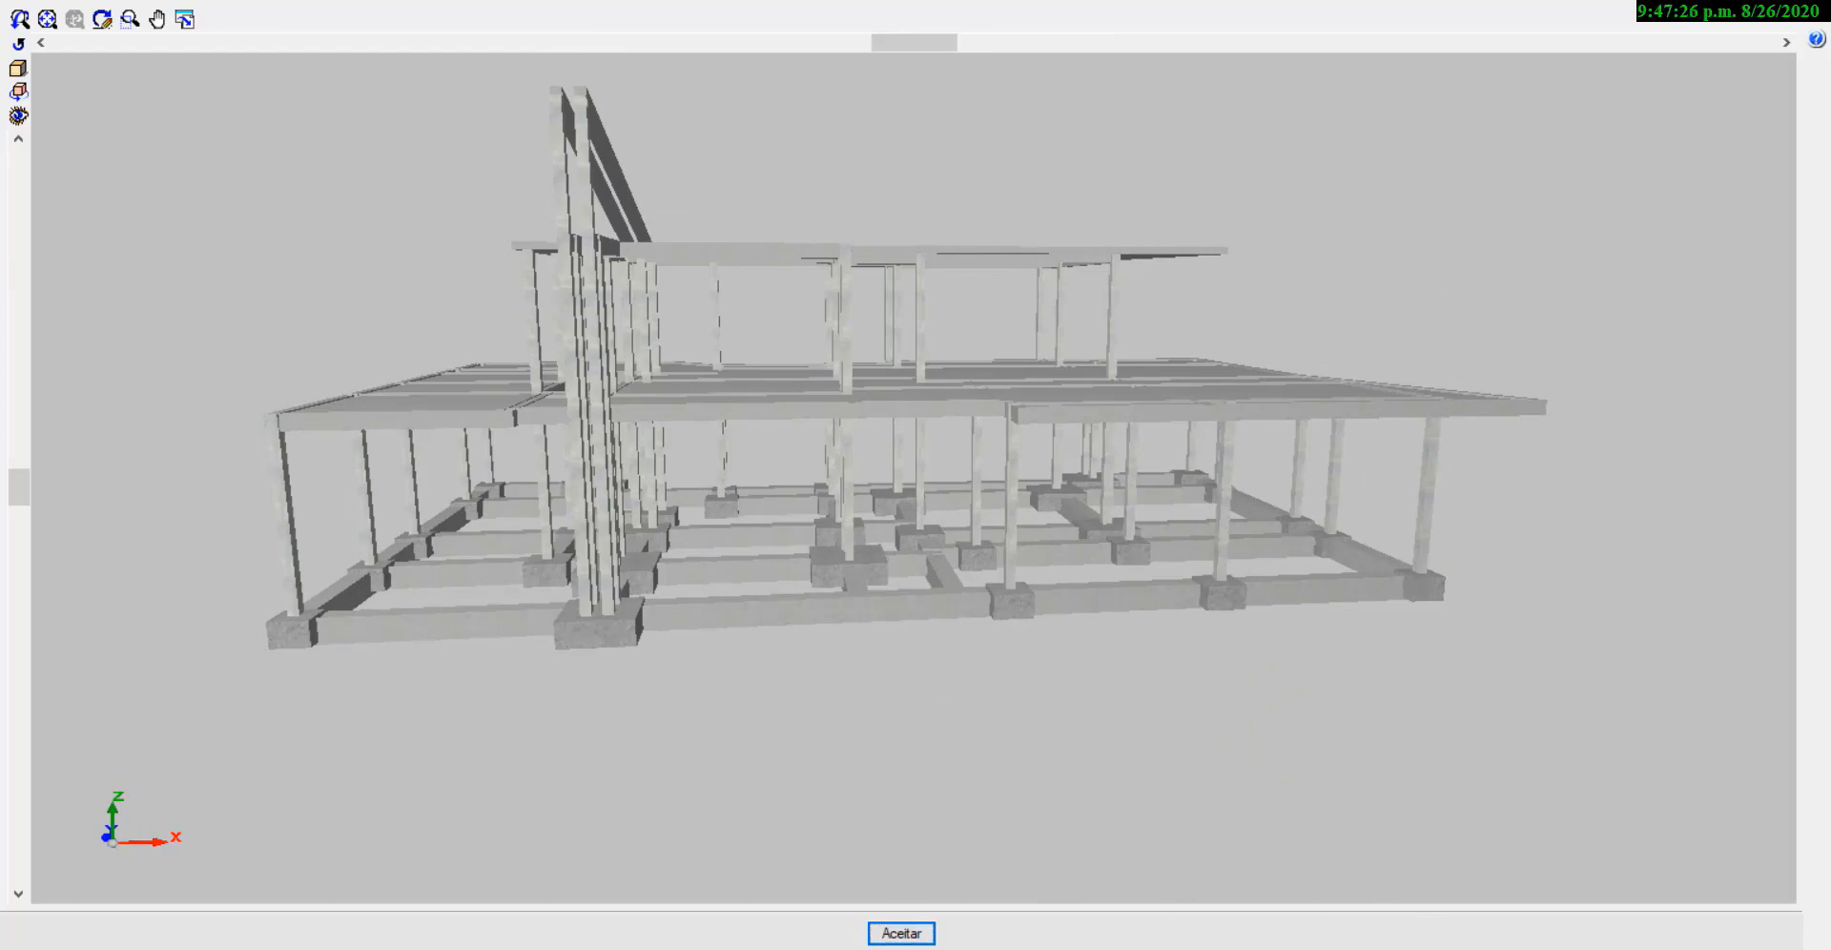
Step: Switch to Archicad and view the house's architectural model in 3D
left_click(901, 933)
scroll(813, 311, "up", 2)
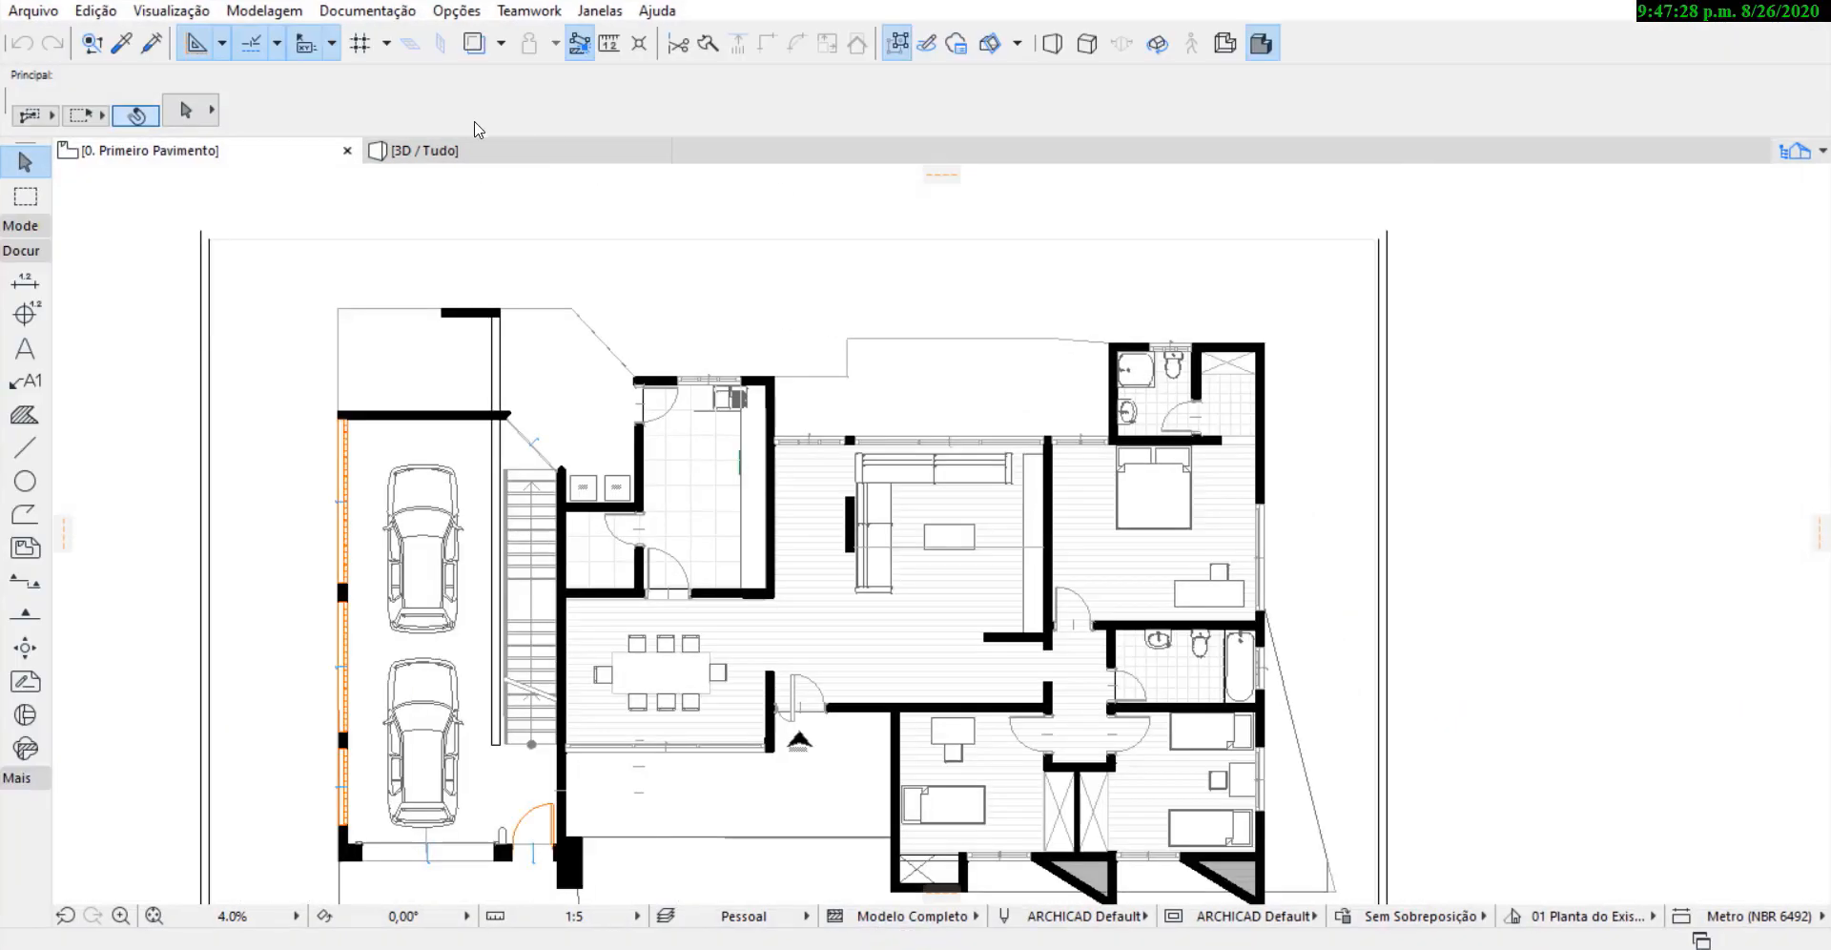
left_click(483, 152)
middle_click_drag(1053, 425, 1312, 377, "shift")
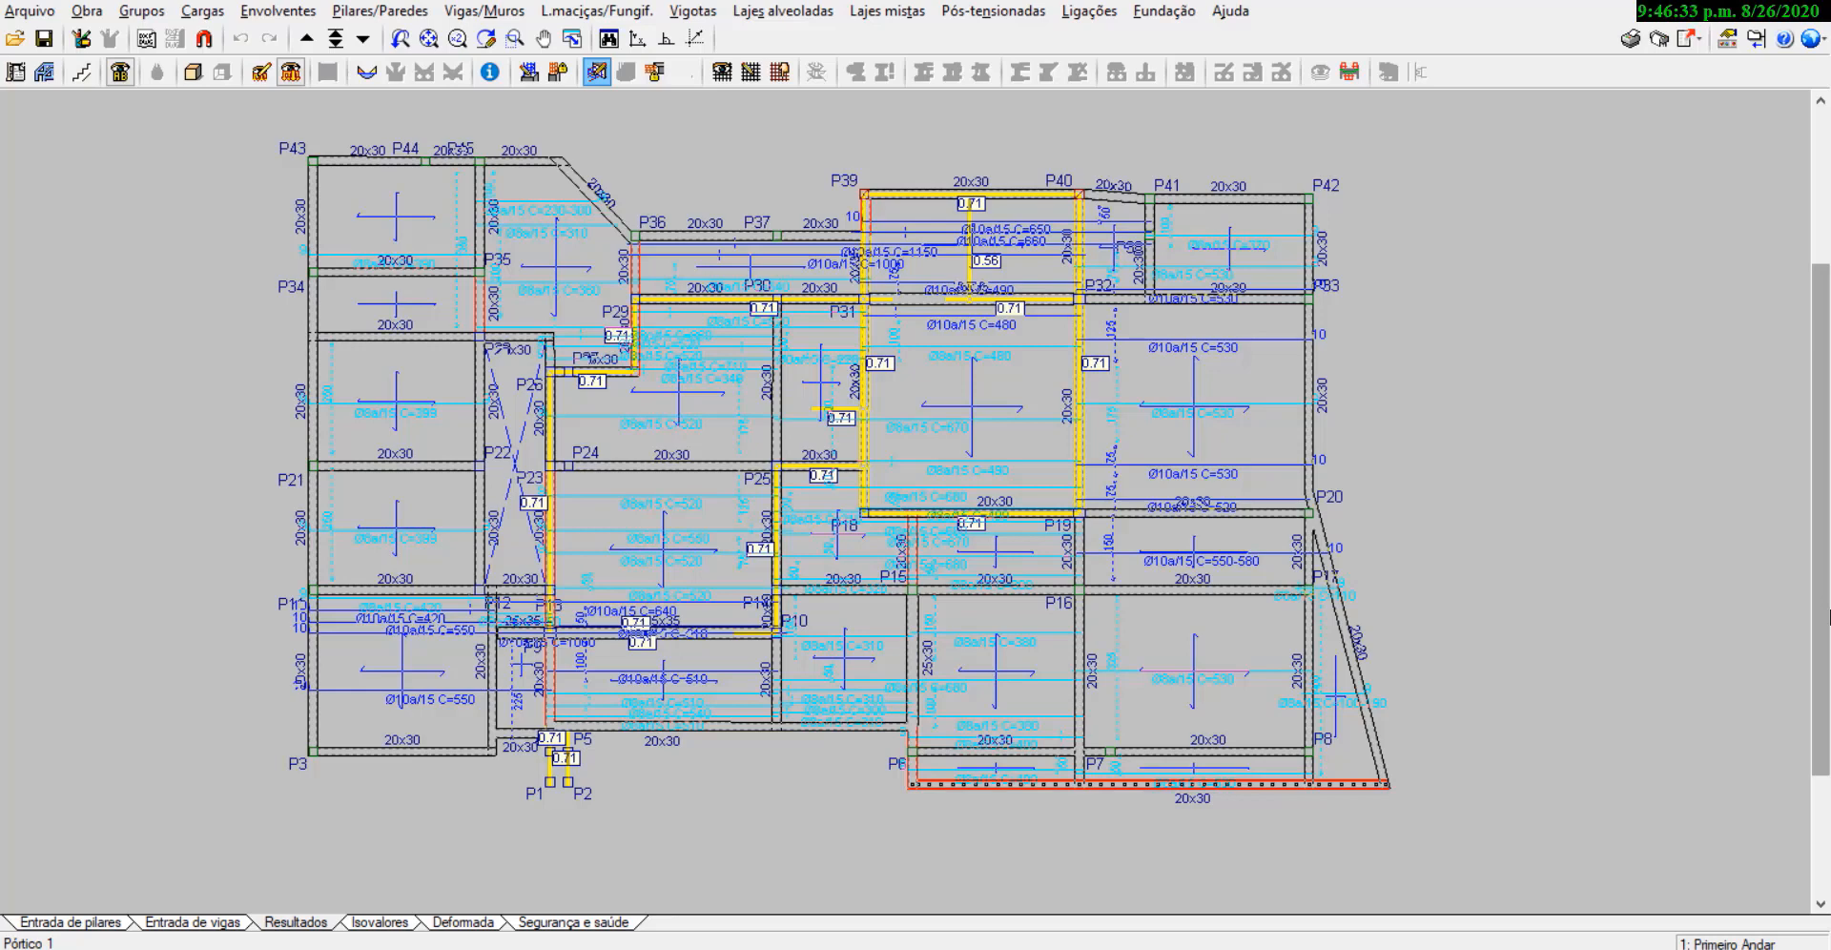
Step: Open CYPECAD's 3D view of the whole structure from the Primeiro Andar results plan and orbit it to the front elevation
key("Page_Up")
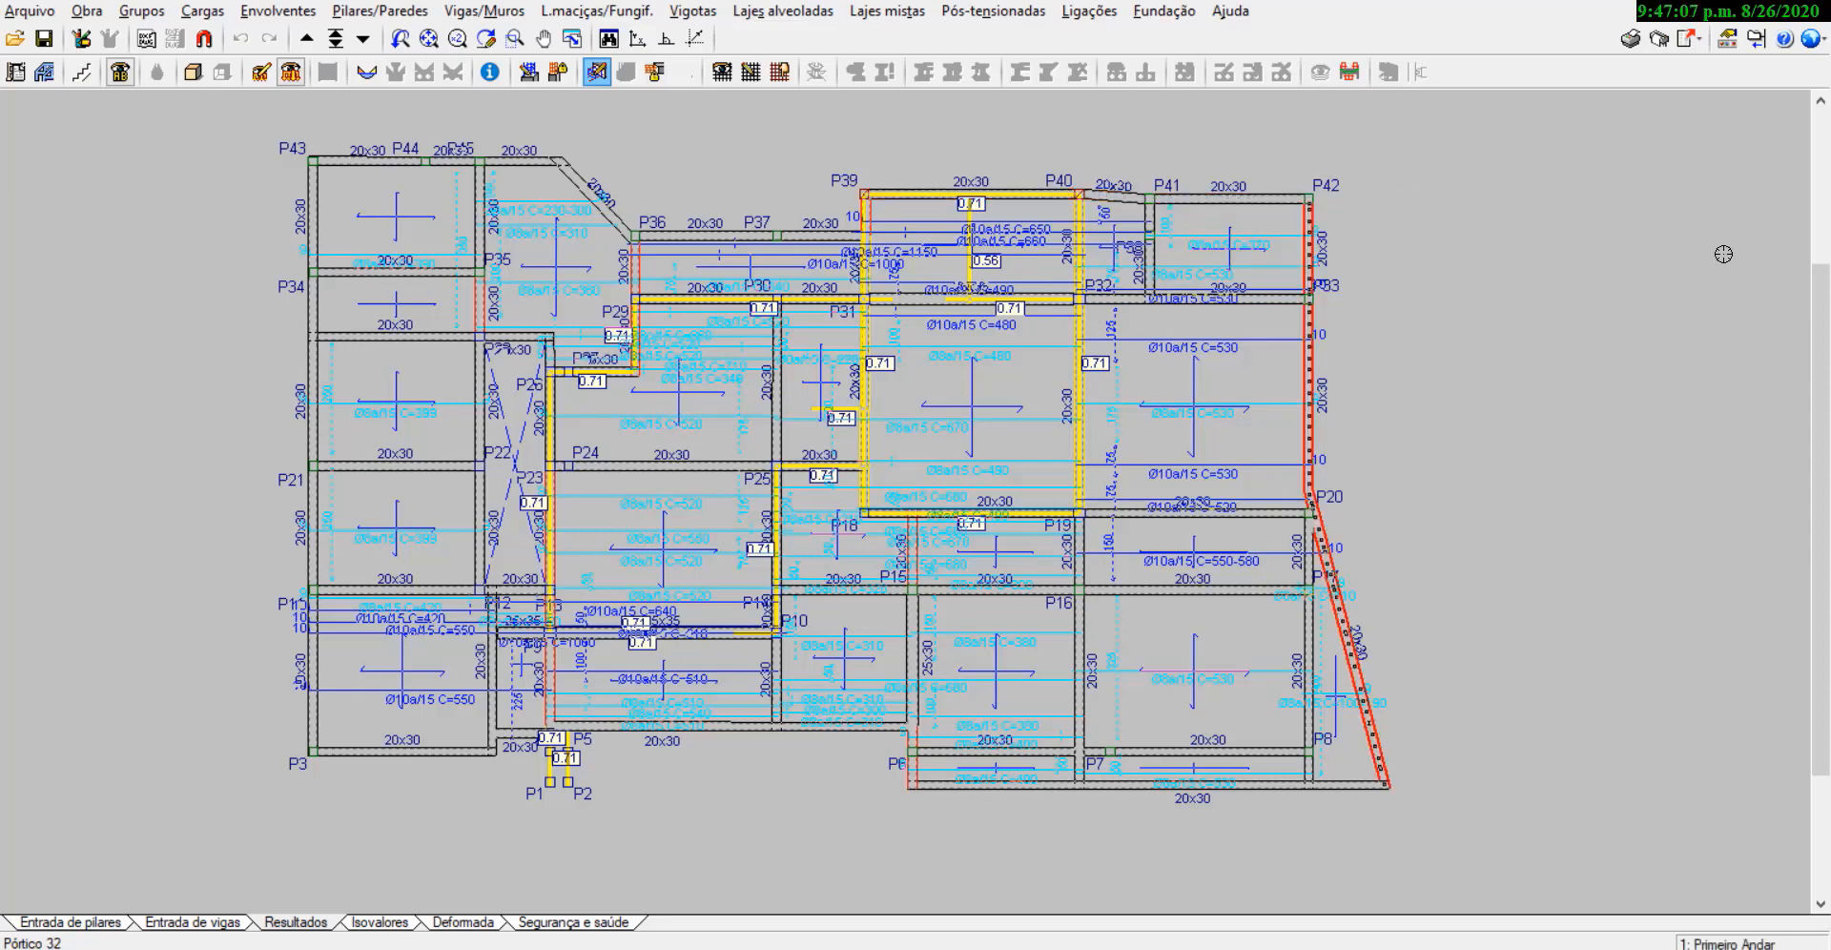
scroll(1725, 254, "down", 2)
scroll(1131, 354, "up", 1)
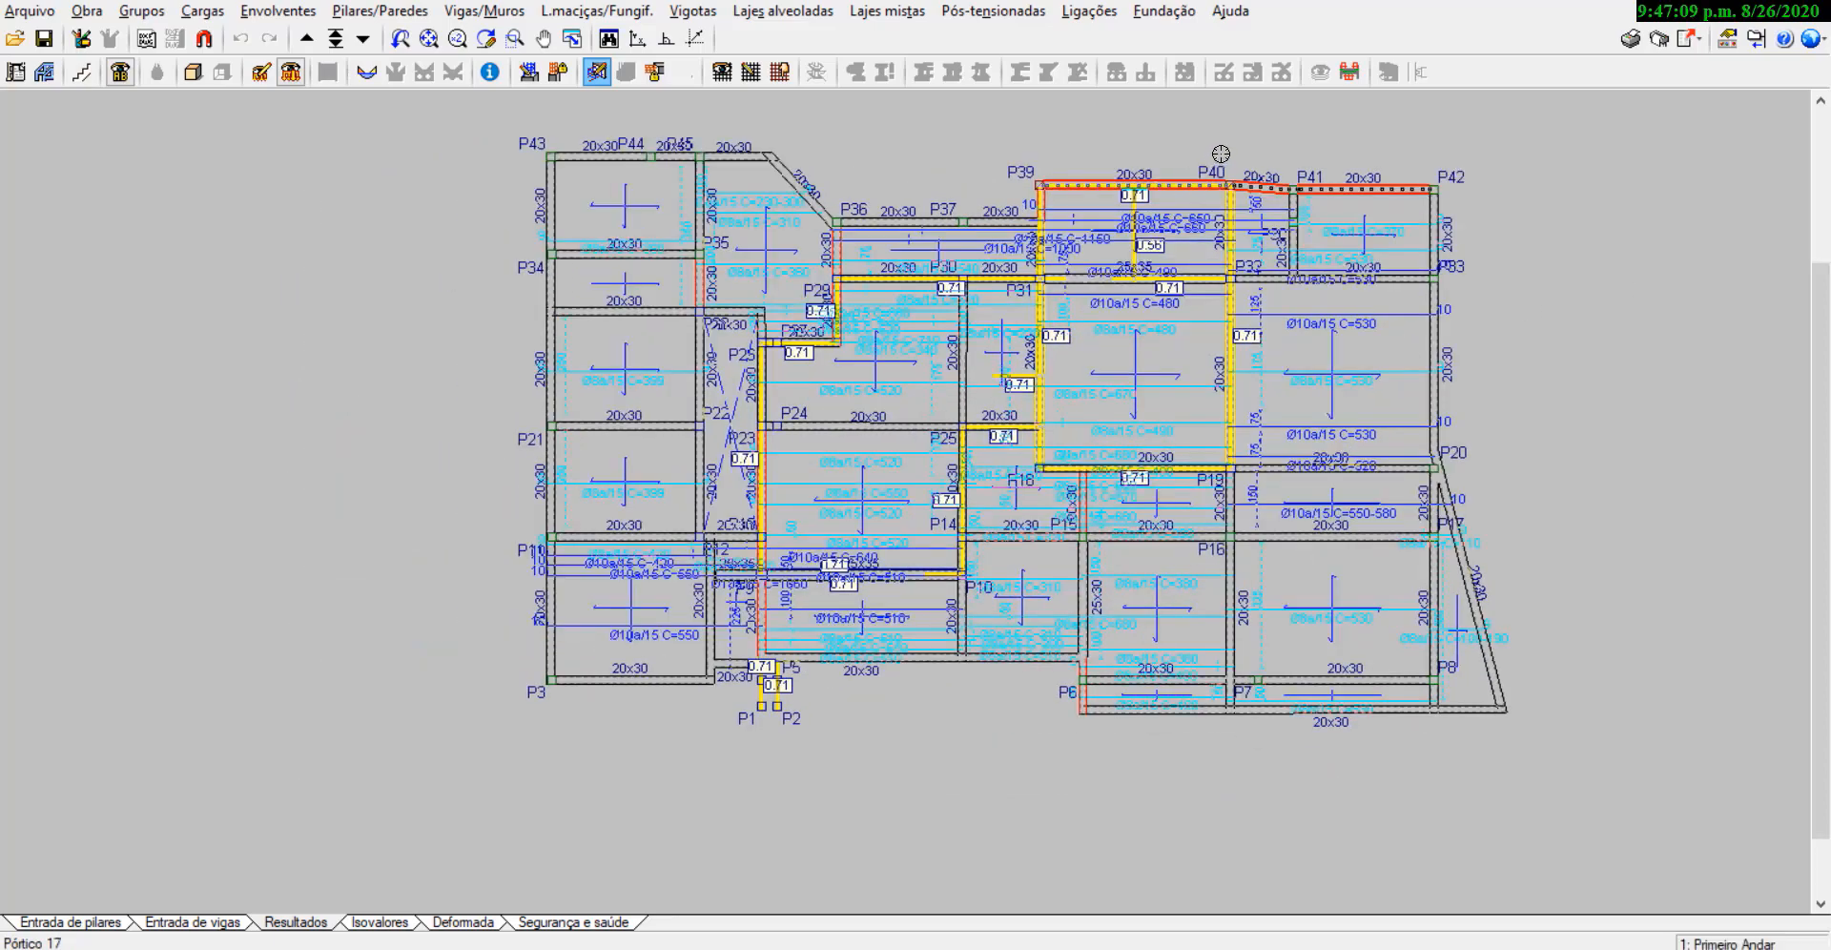
scroll(1231, 143, "up", 1)
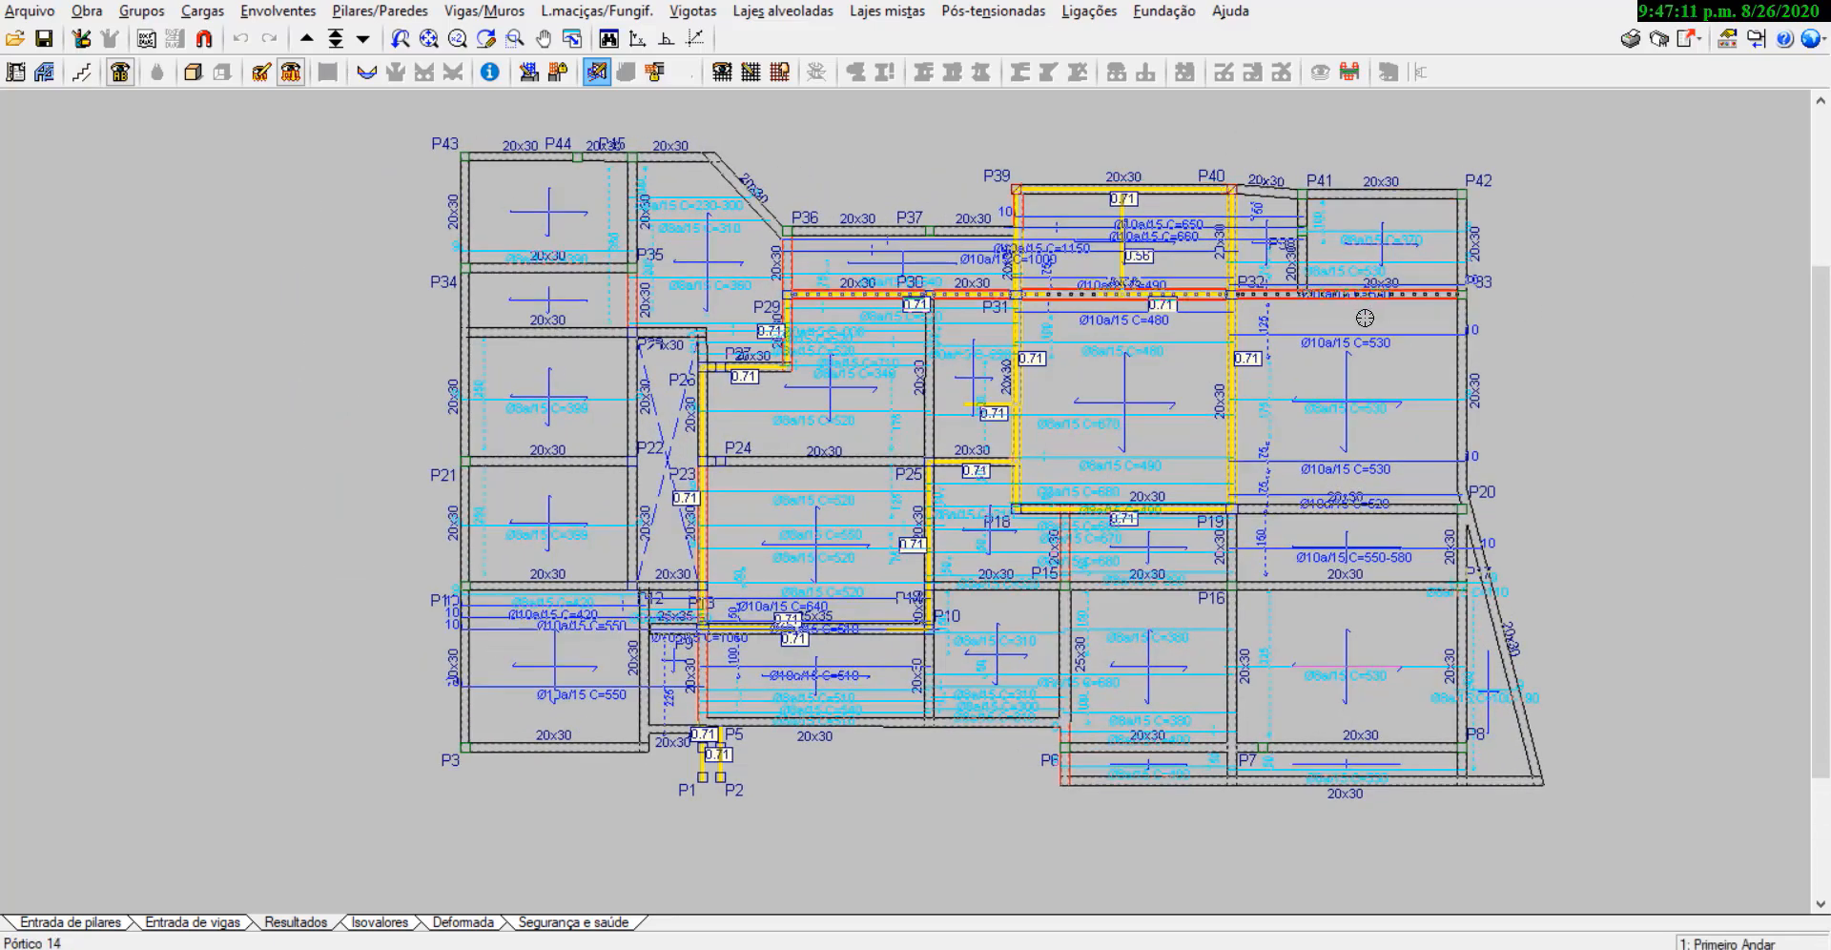
left_click(194, 74)
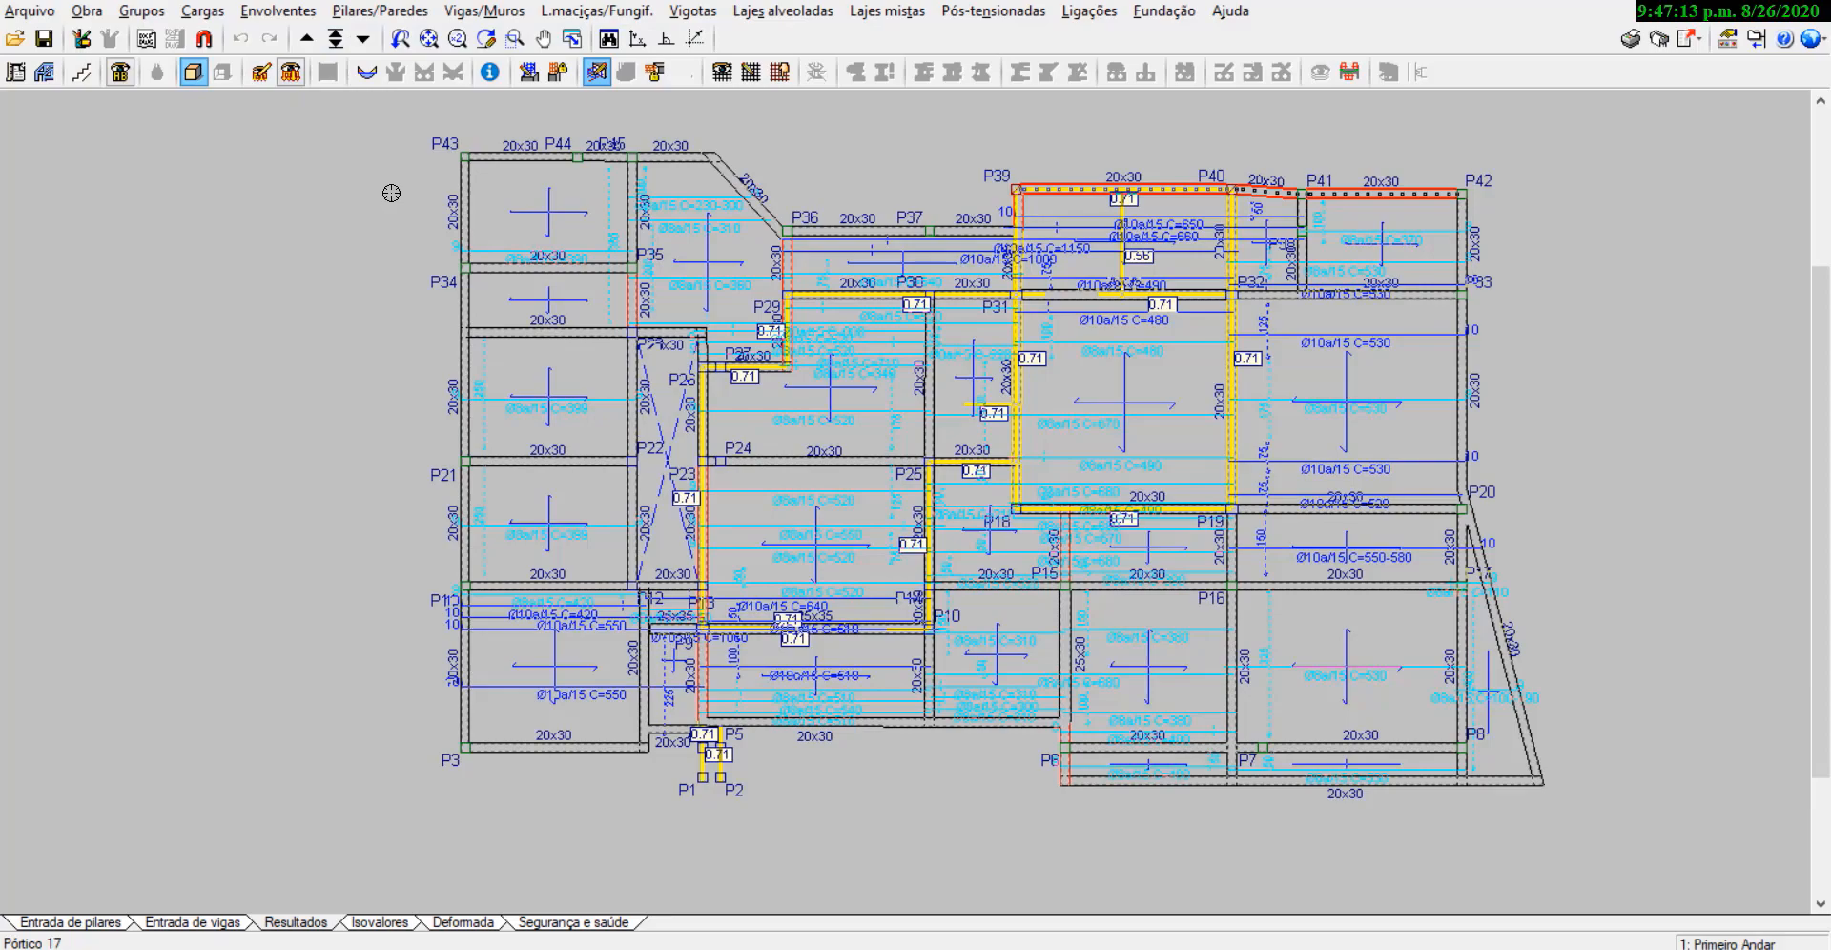
left_click(194, 73)
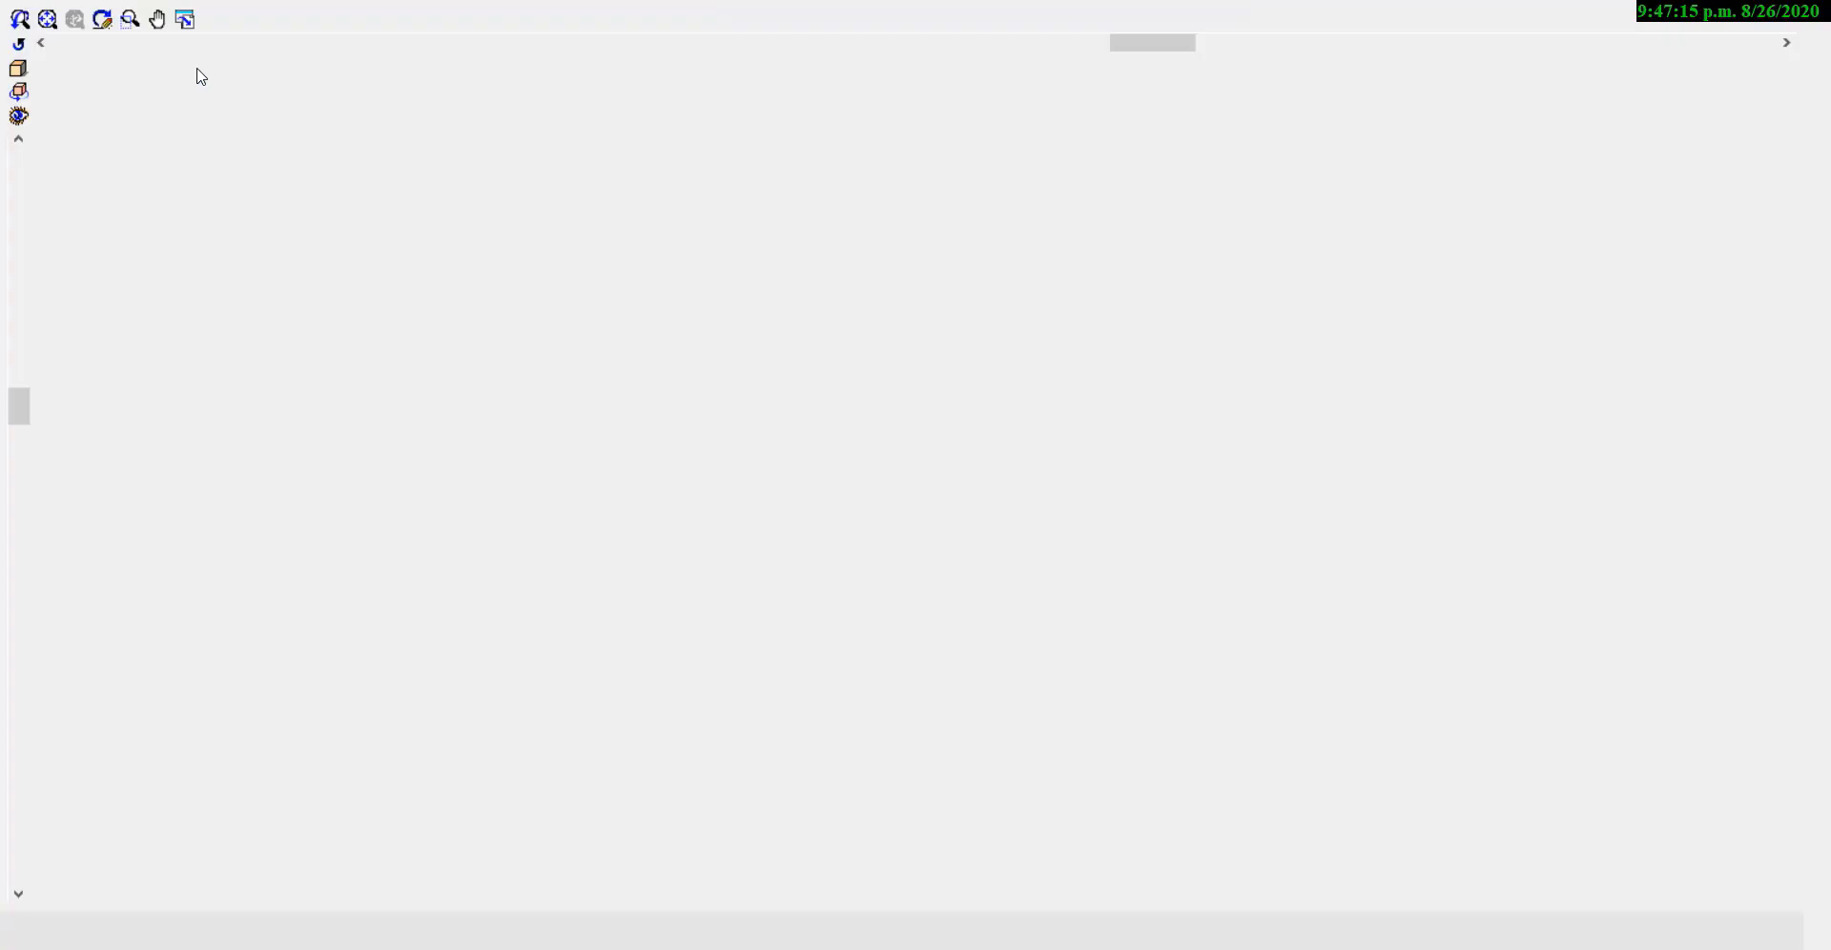
middle_click_drag(723, 374, 1040, 169)
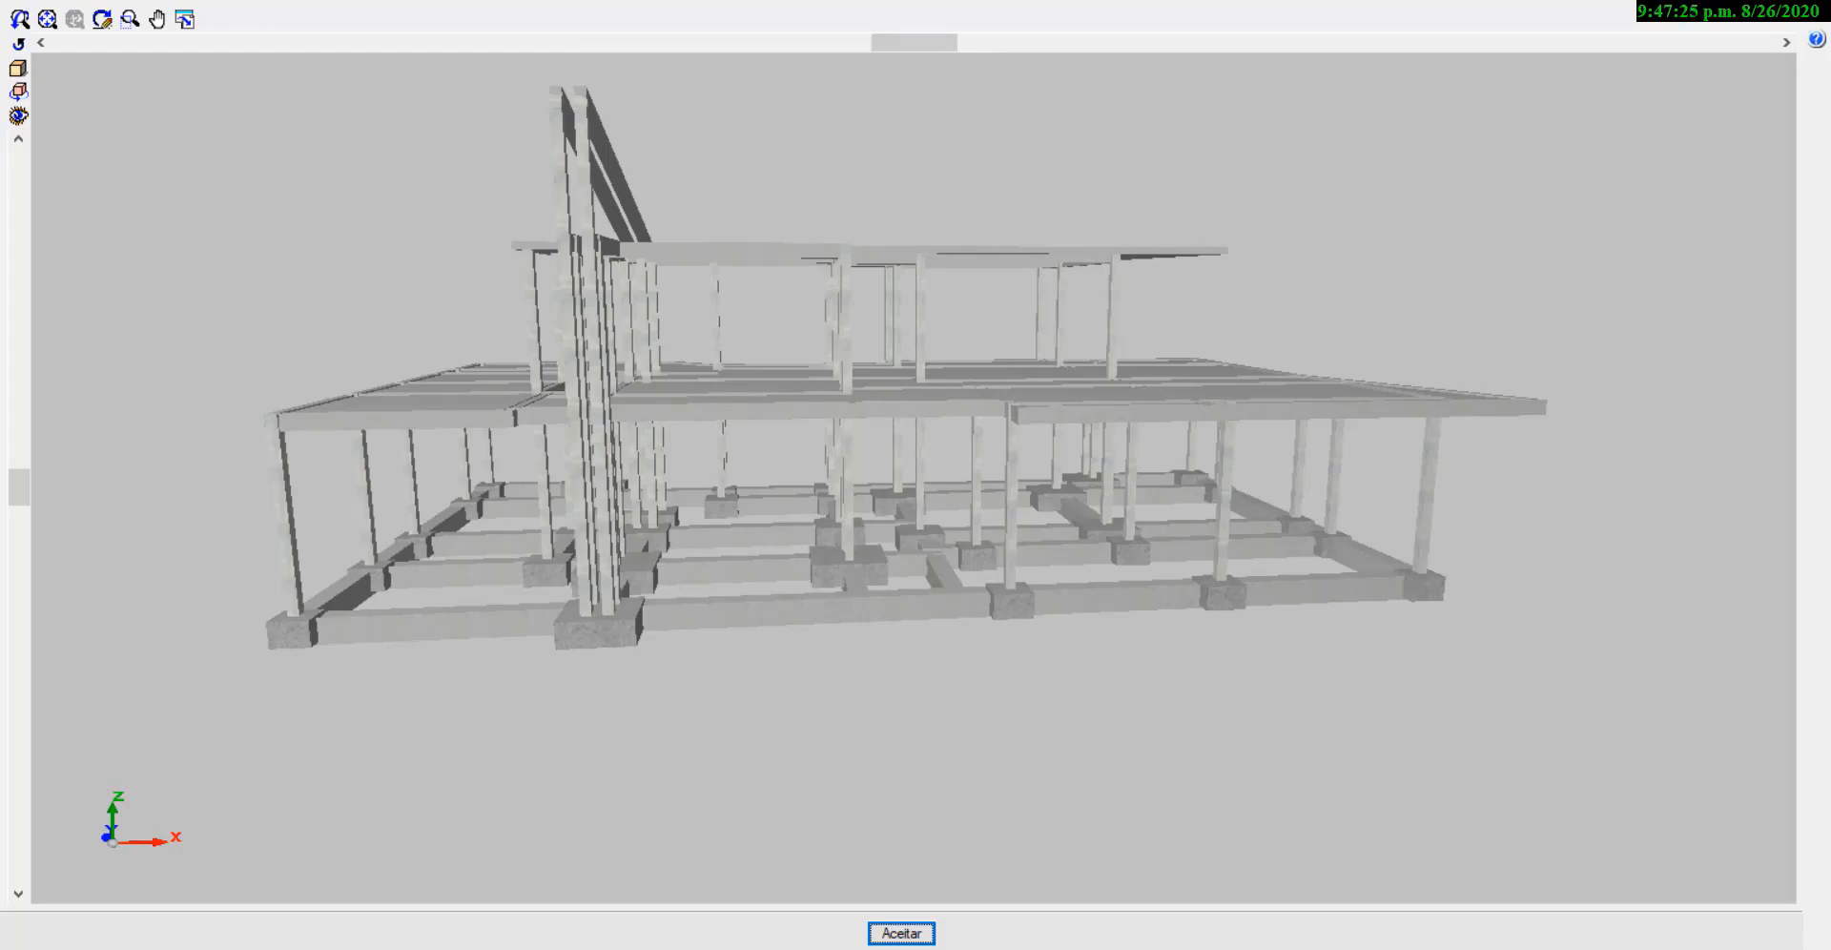
Step: Switch to Archicad, examine the house's front facade in 3D and return to the Primeiro Pavimento floor plan
left_click(901, 933)
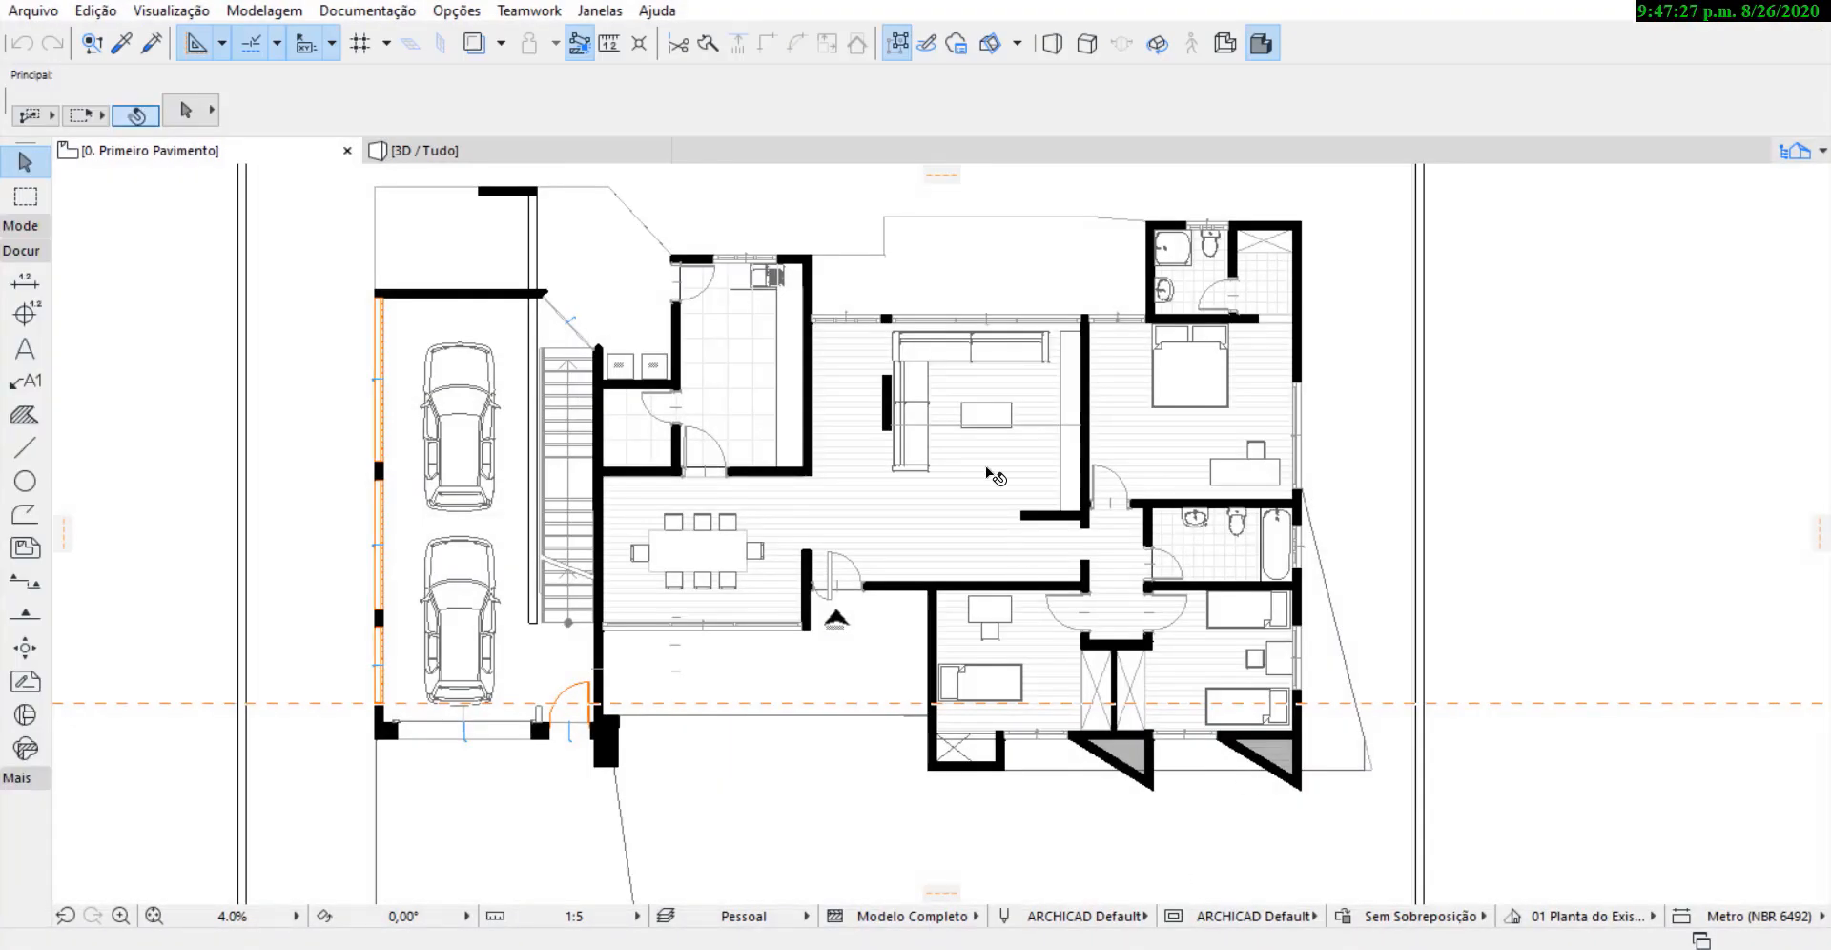
left_click(487, 153)
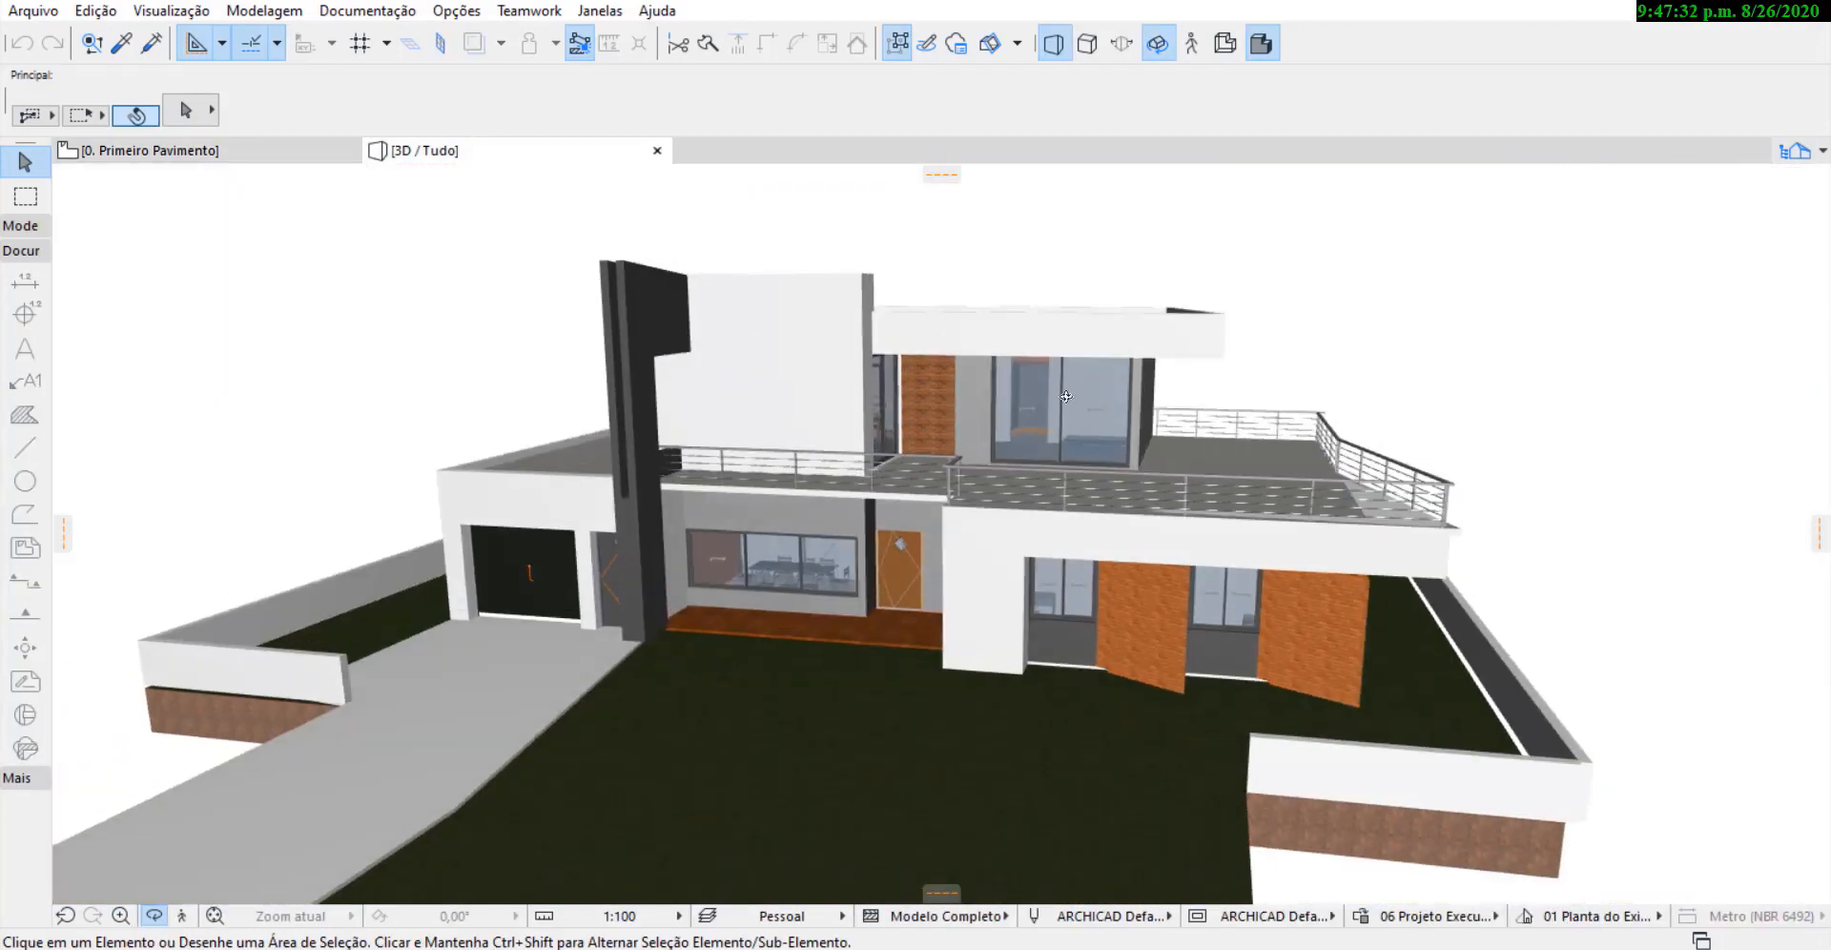
scroll(1067, 397, "up", 2)
left_click_drag(1066, 397, 339, 232)
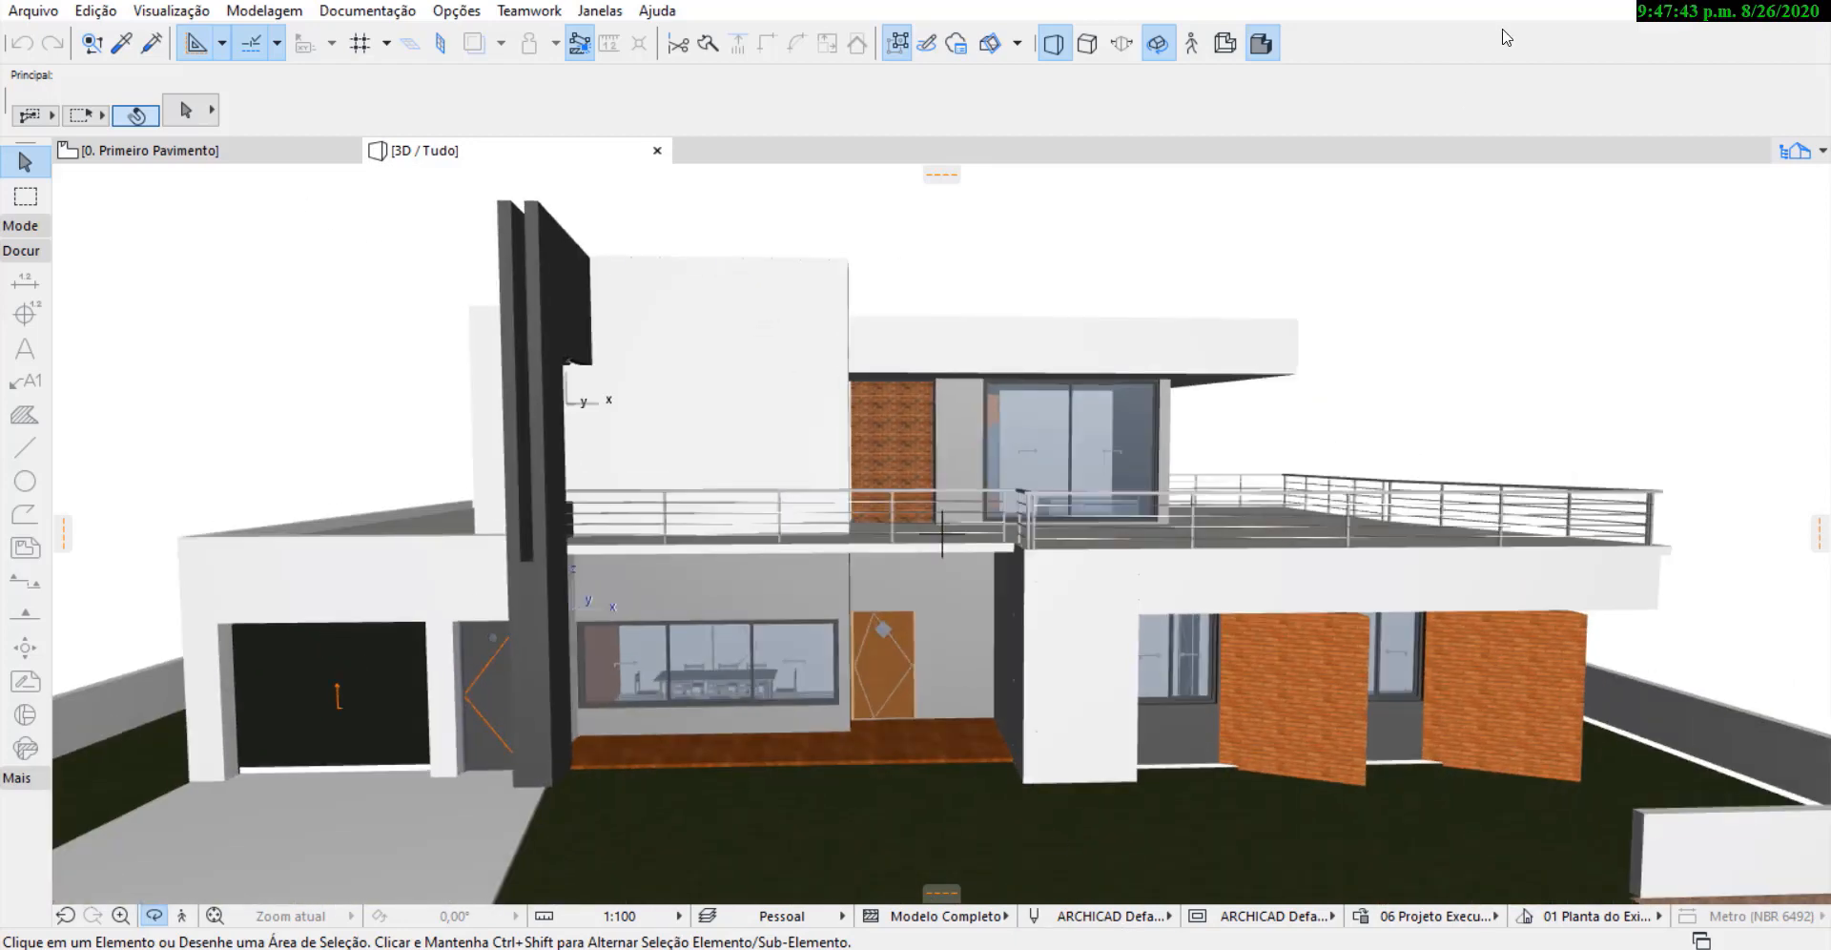
left_click(188, 148)
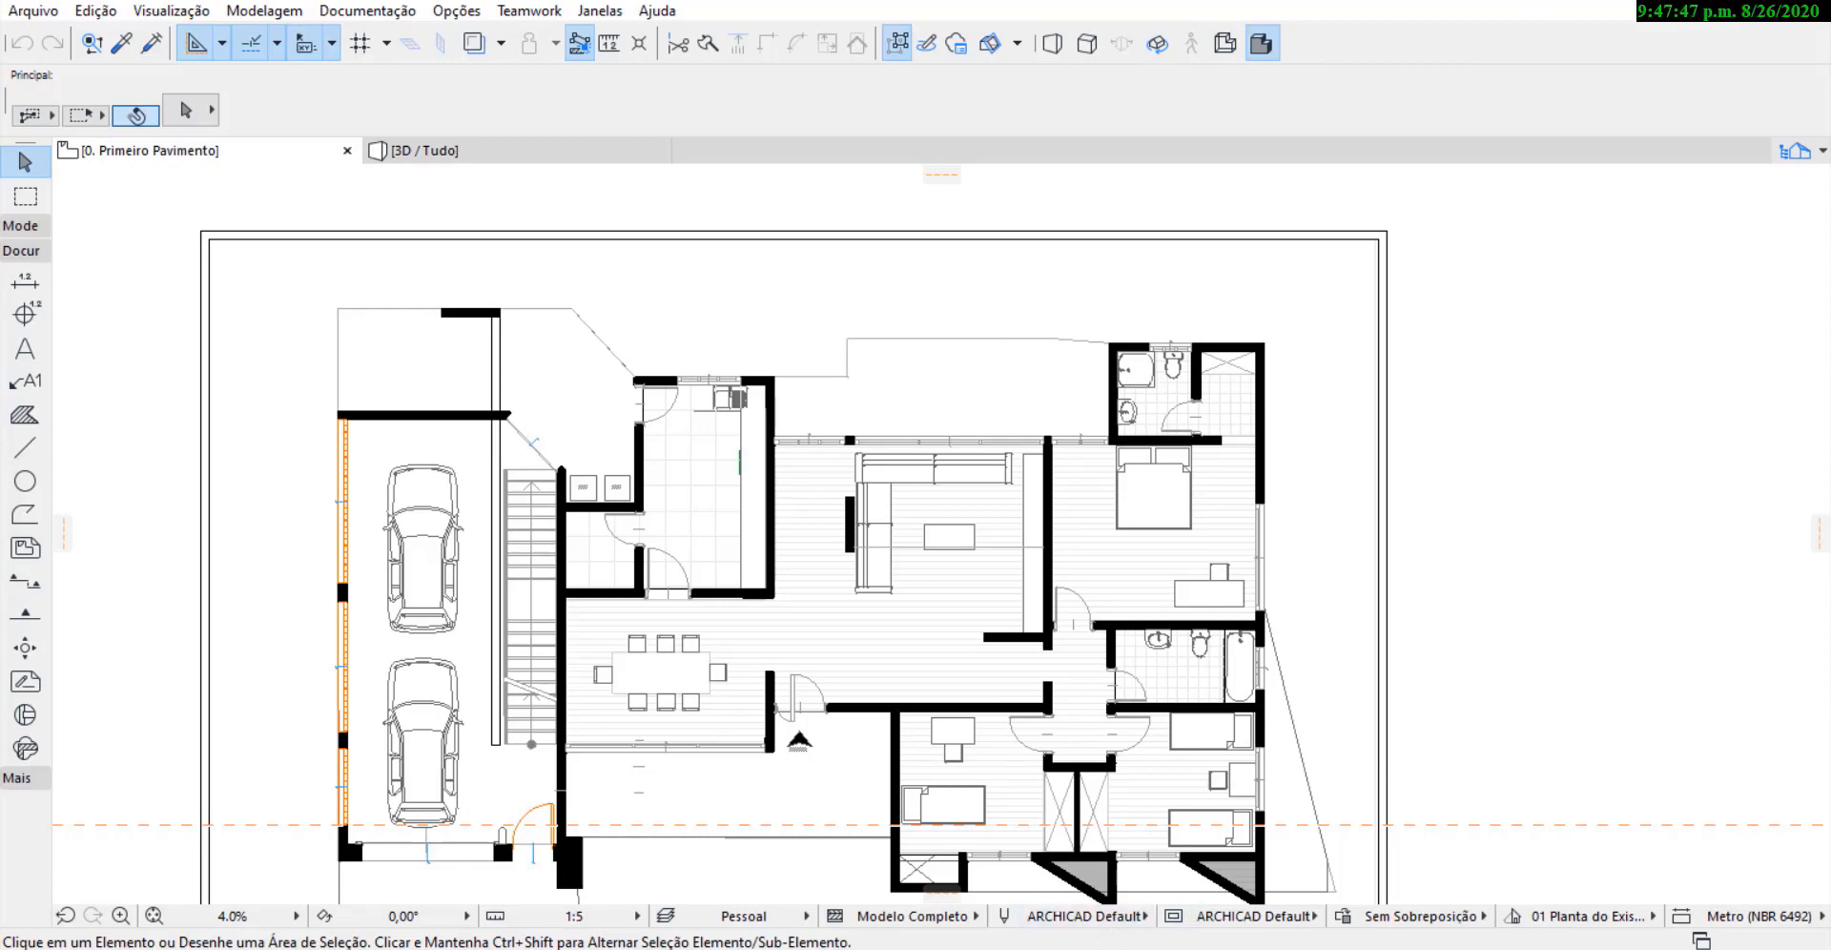
Step: Switch back to CYPECAD, examine the 3D structure from slightly above and close the 3D view
left_click(1078, 948)
left_click_drag(955, 317, 940, 415)
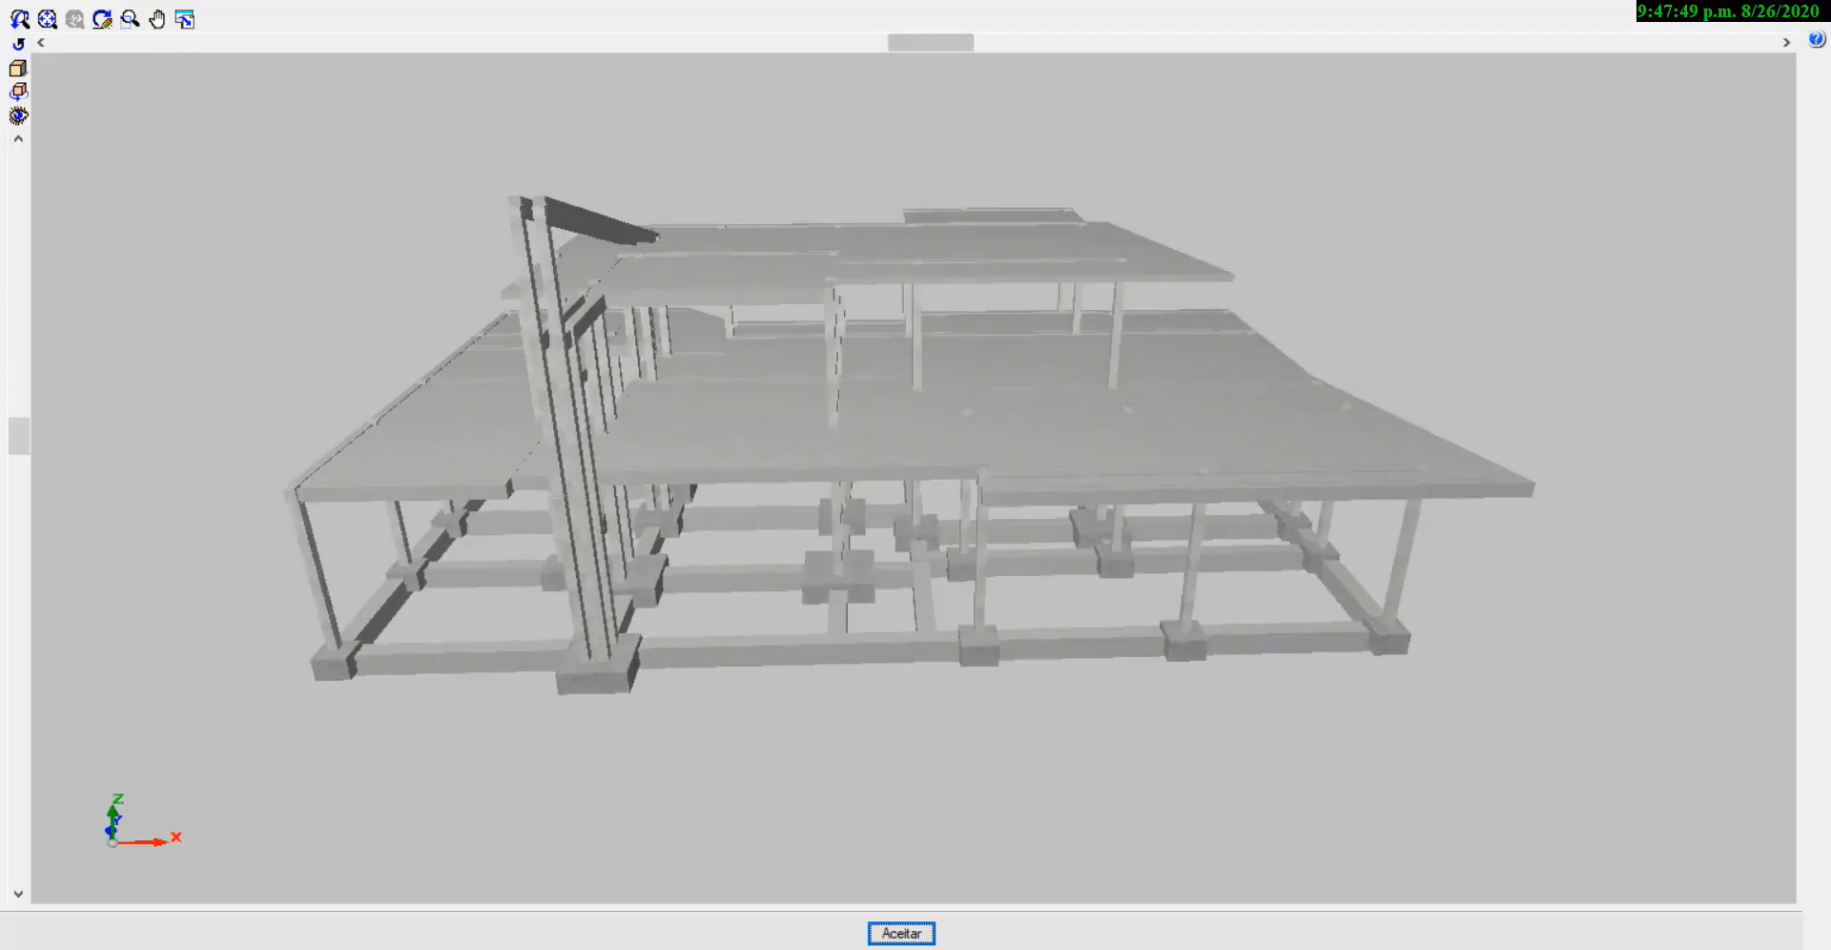
left_click(901, 933)
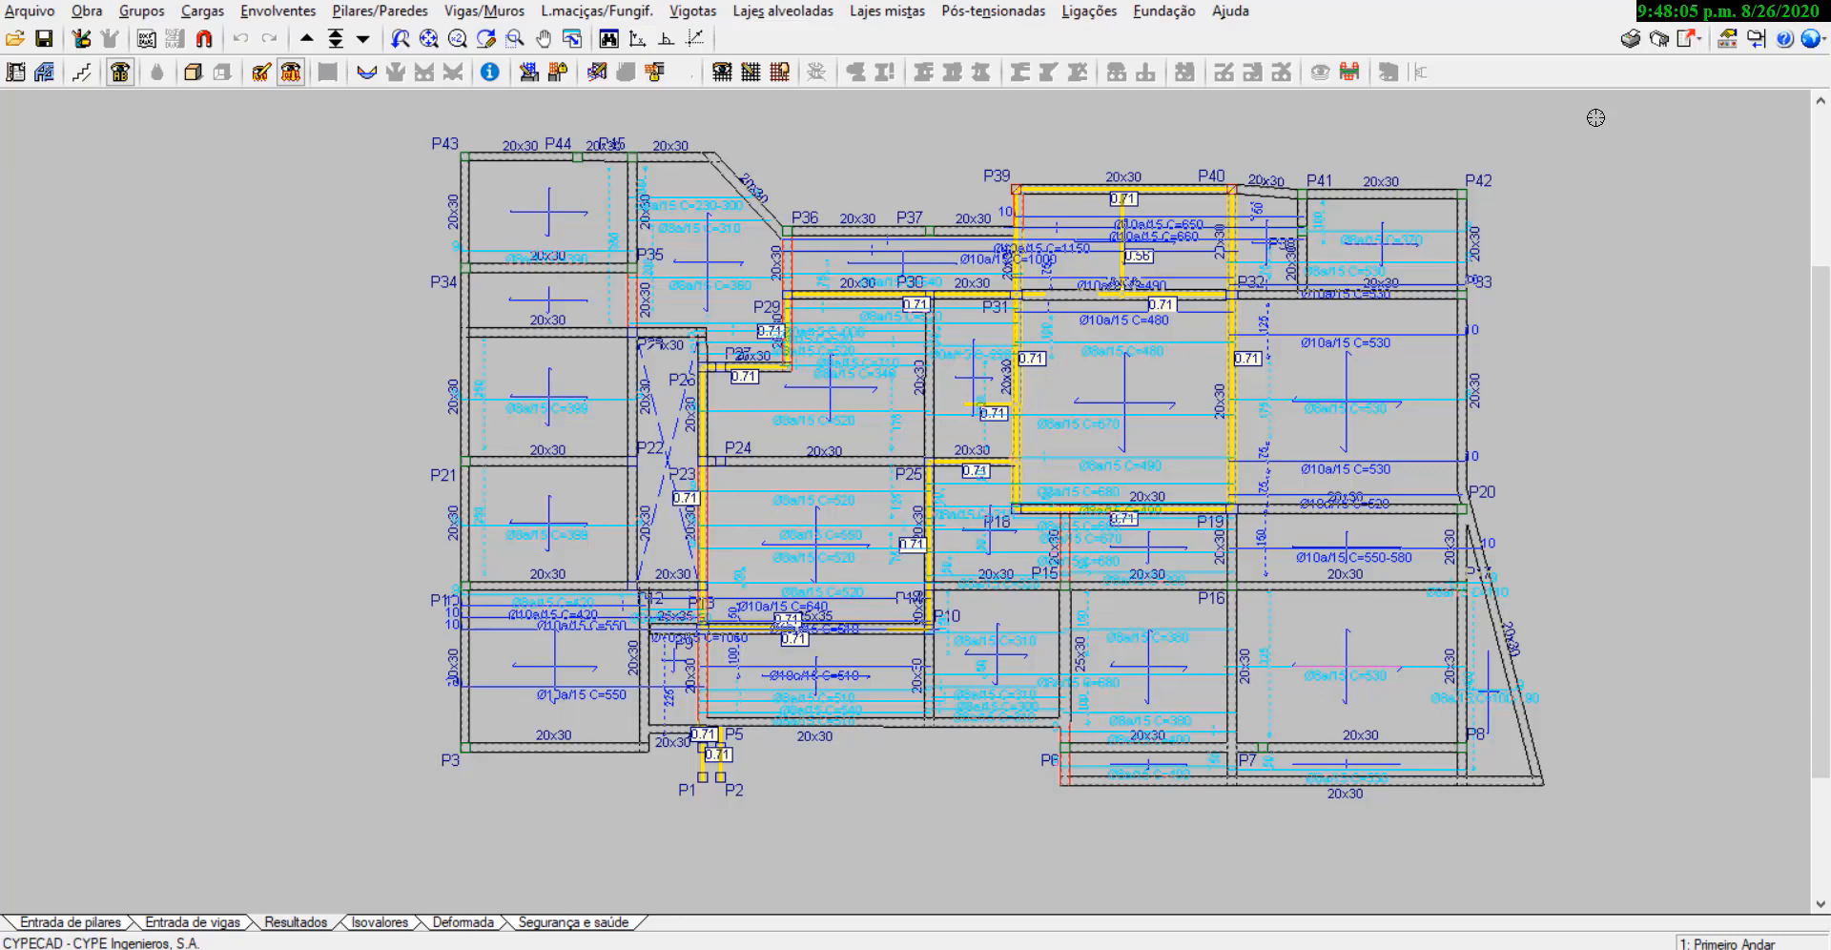
scroll(1122, 454, "down", 1)
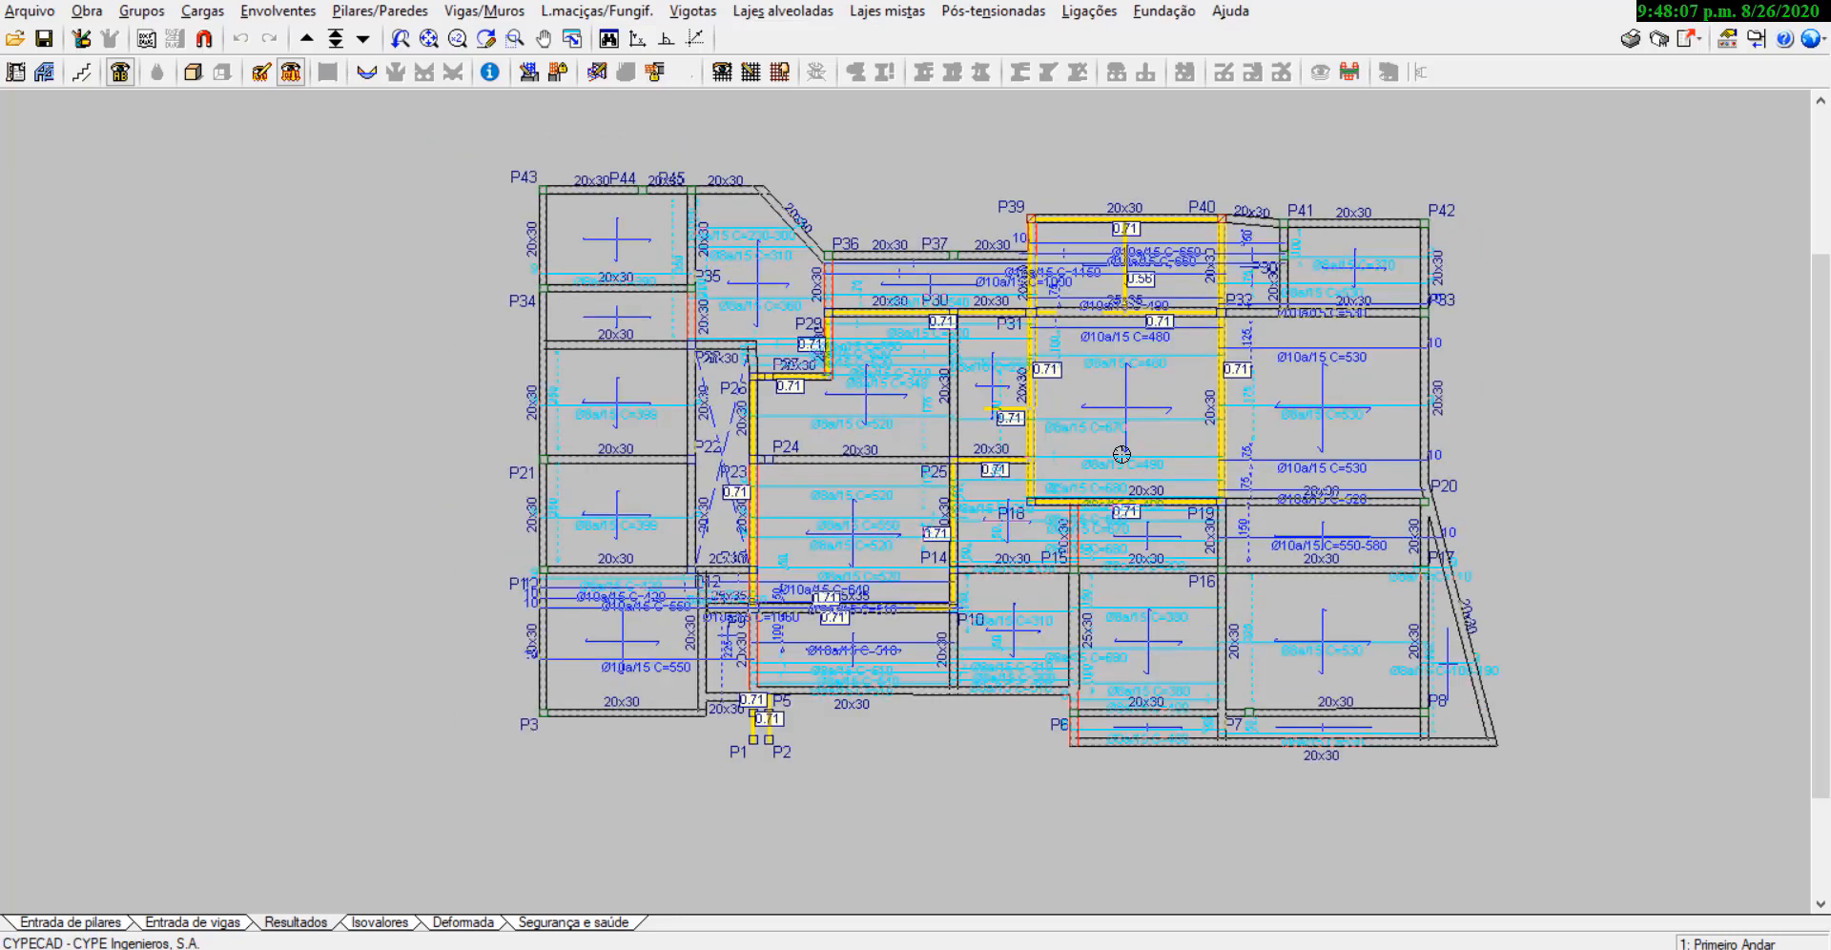
scroll(1122, 454, "up", 1)
scroll(1048, 629, "down", 2)
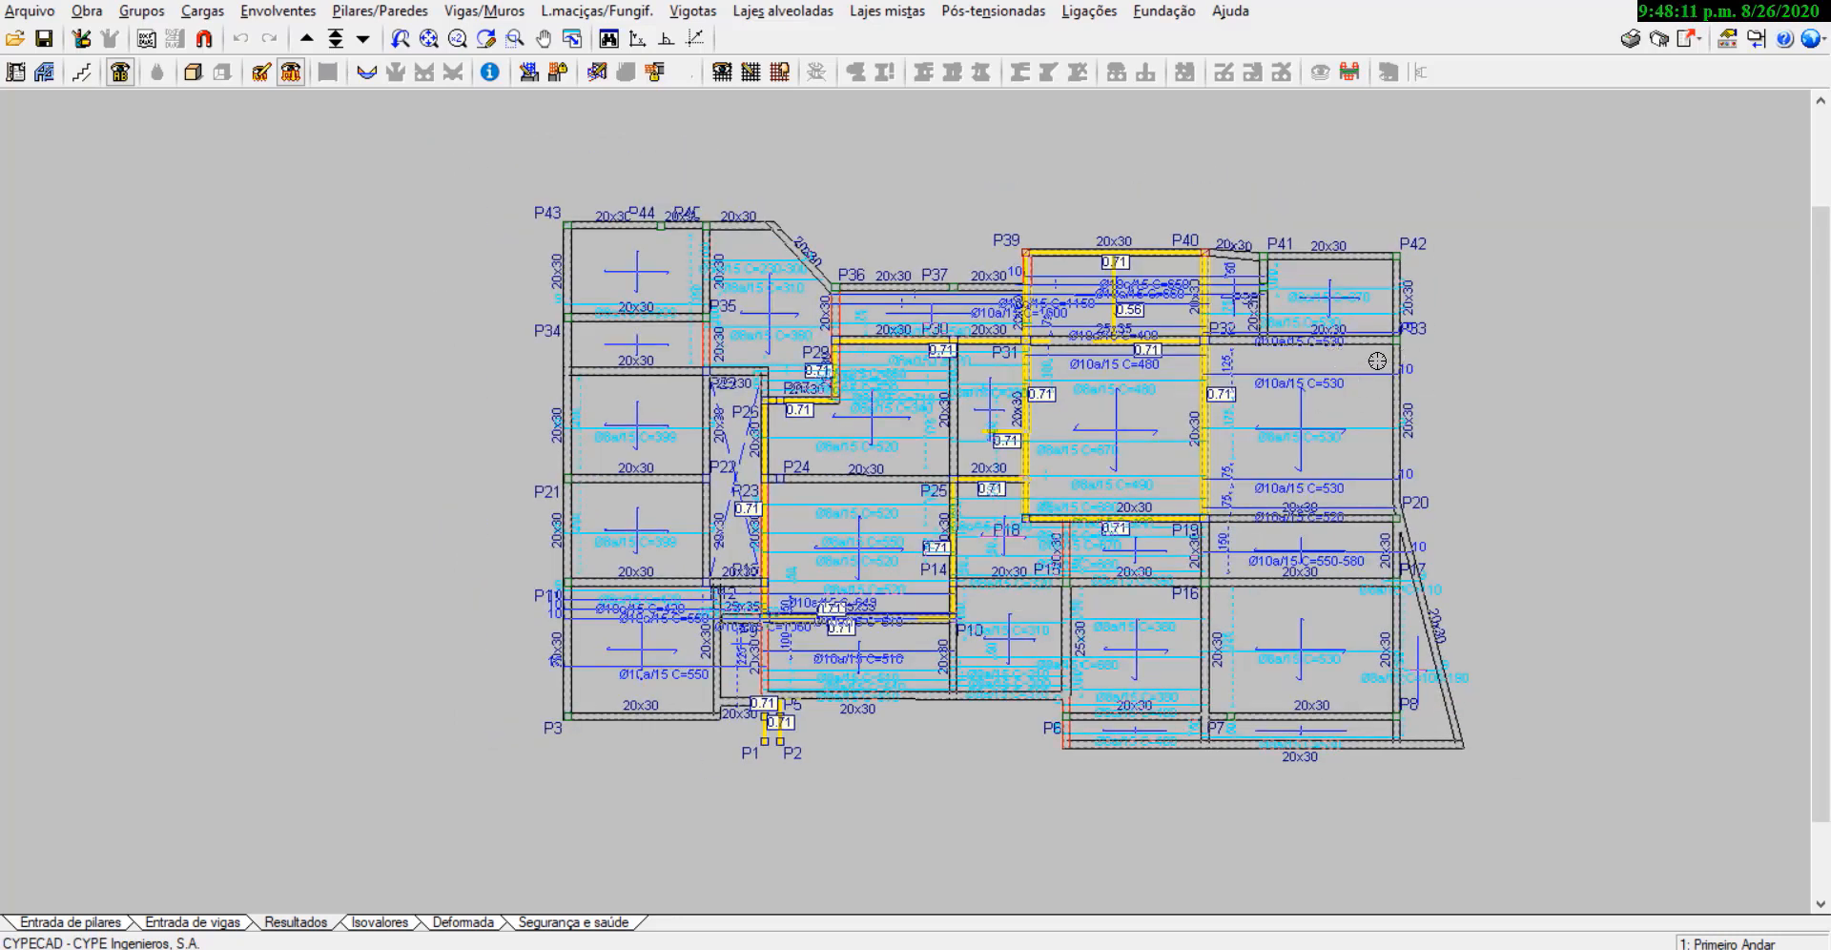
scroll(1380, 298, "up", 1)
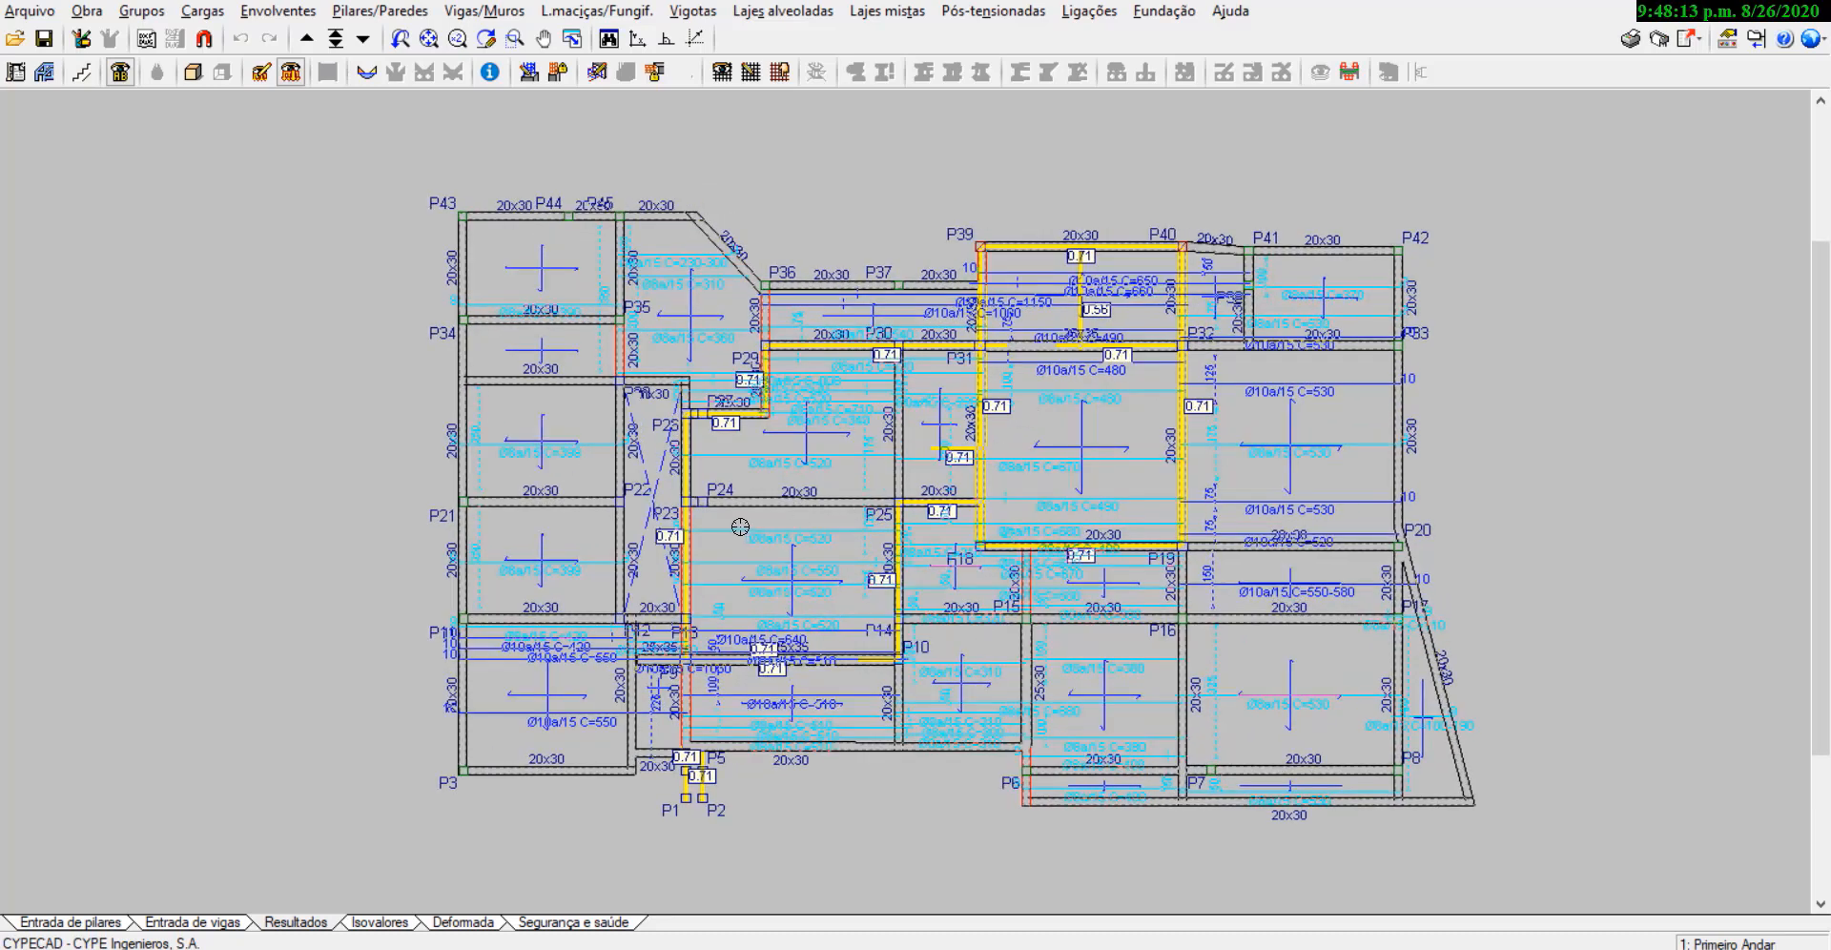
scroll(742, 527, "up", 1)
scroll(742, 526, "up", 1)
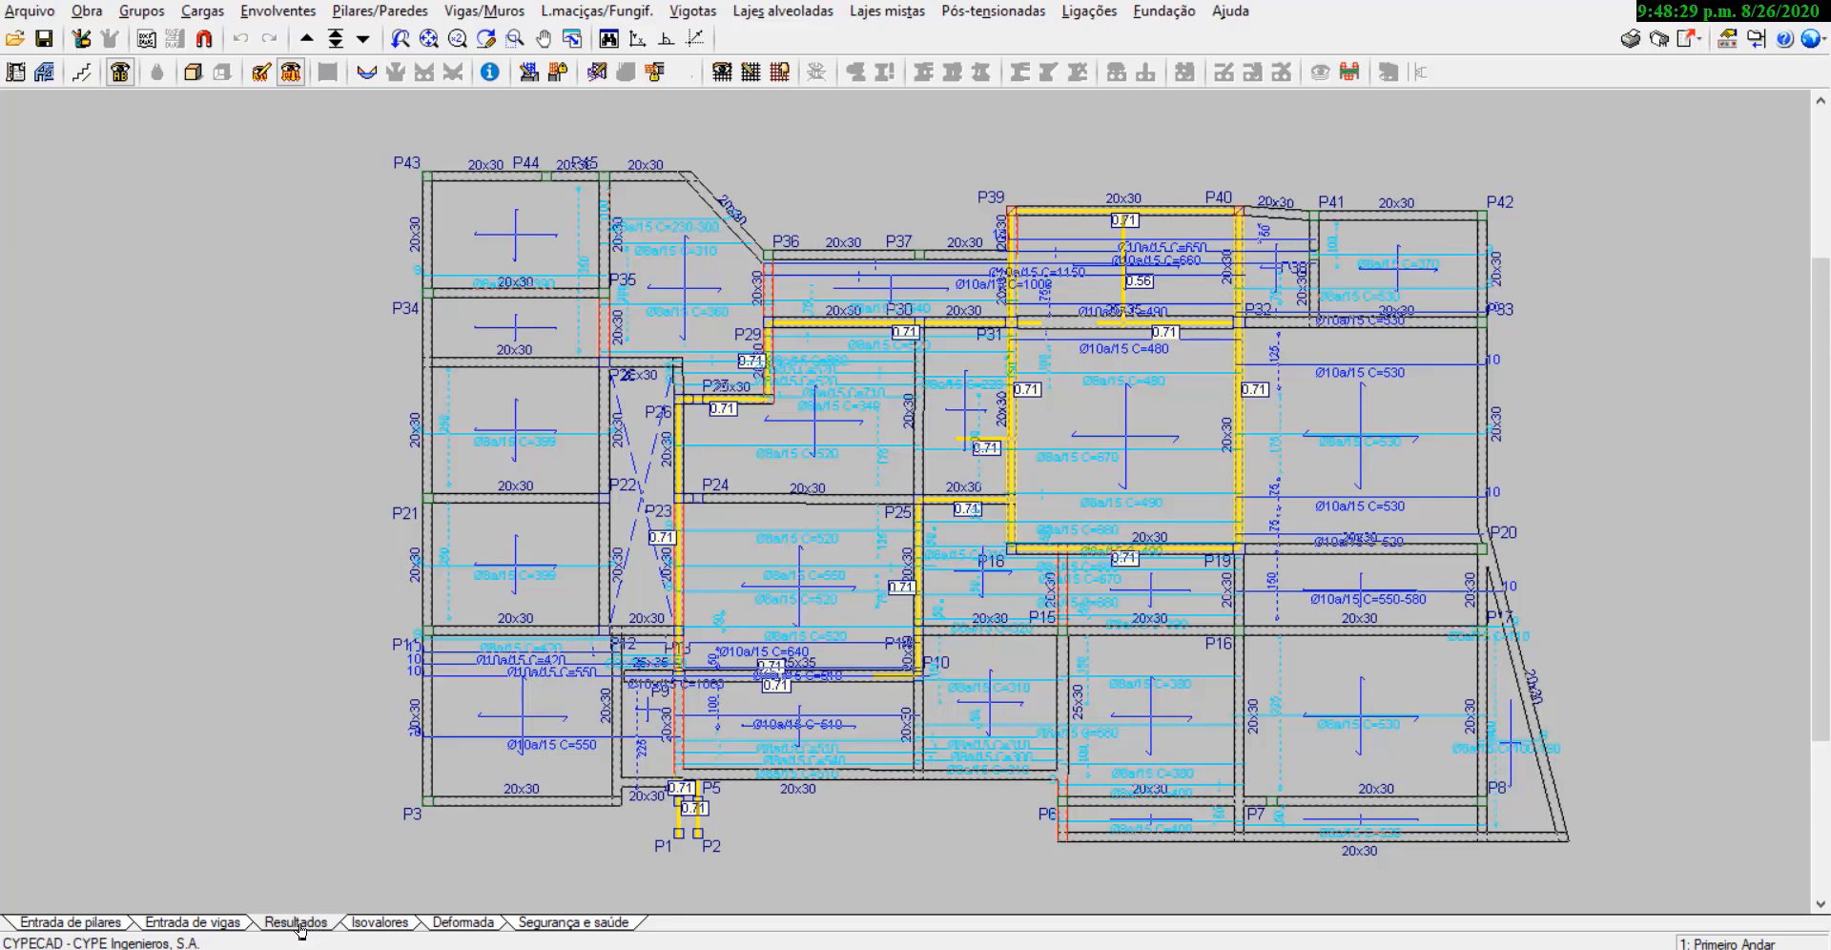
Step: Look through the column entry and beam entry views of the project and return to the results view
left_click(75, 930)
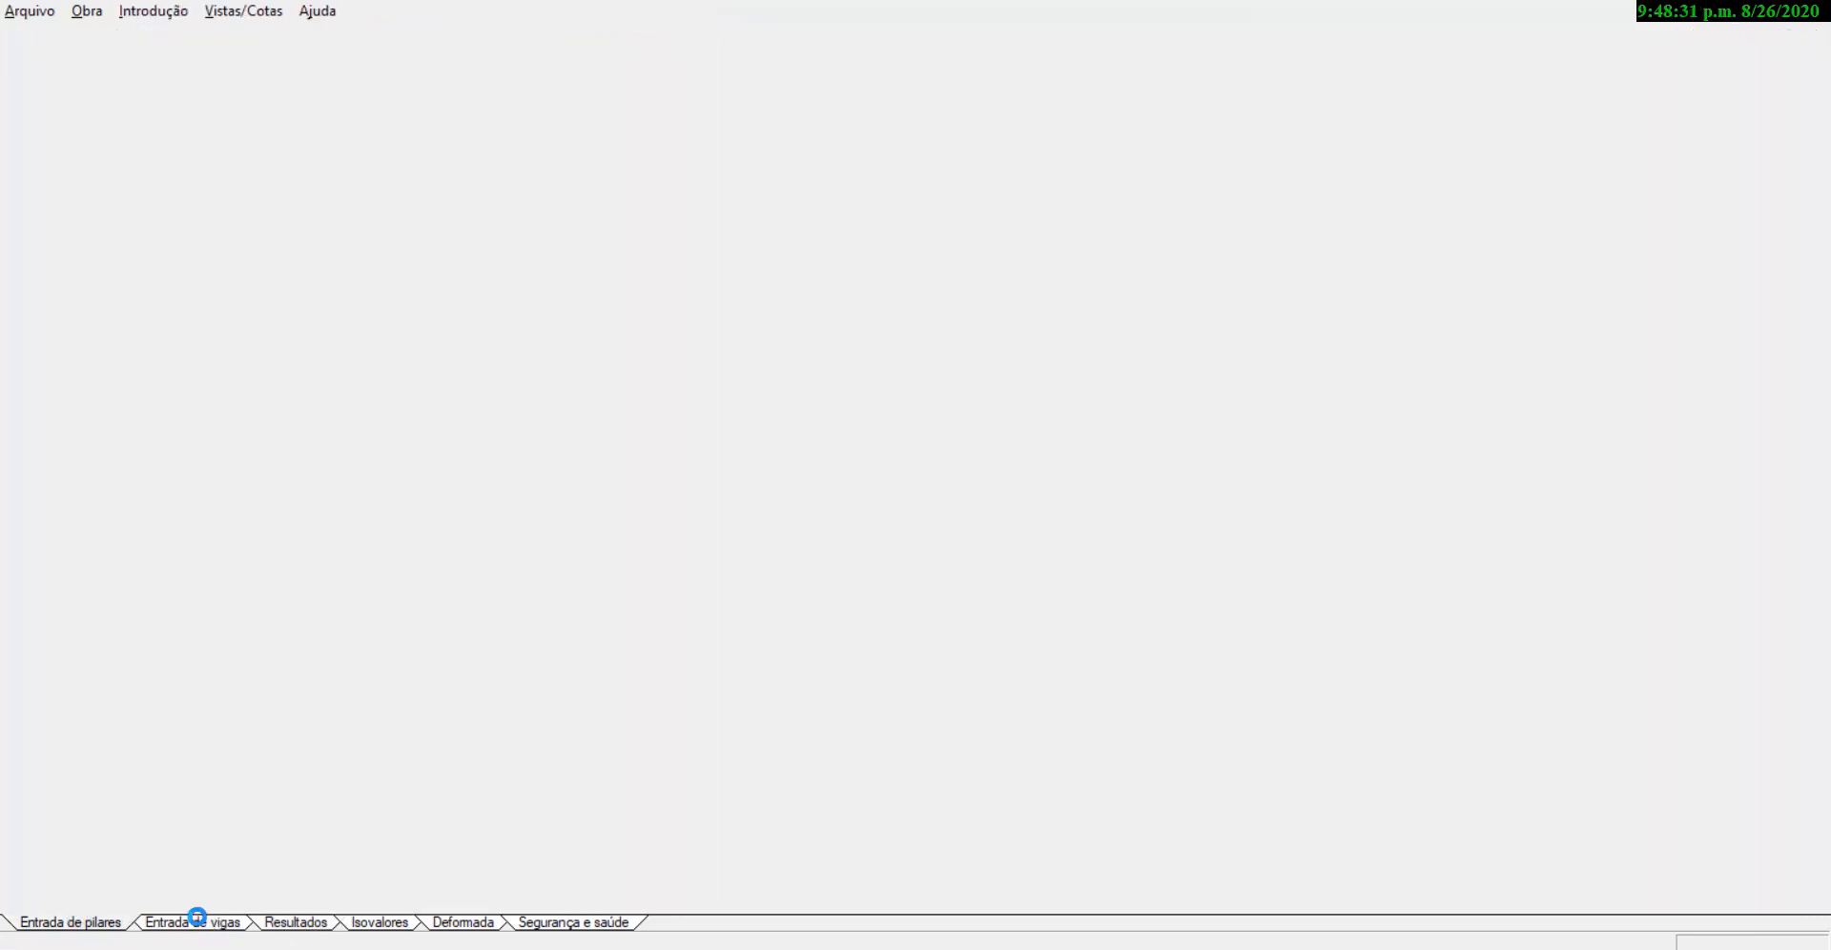
left_click(198, 922)
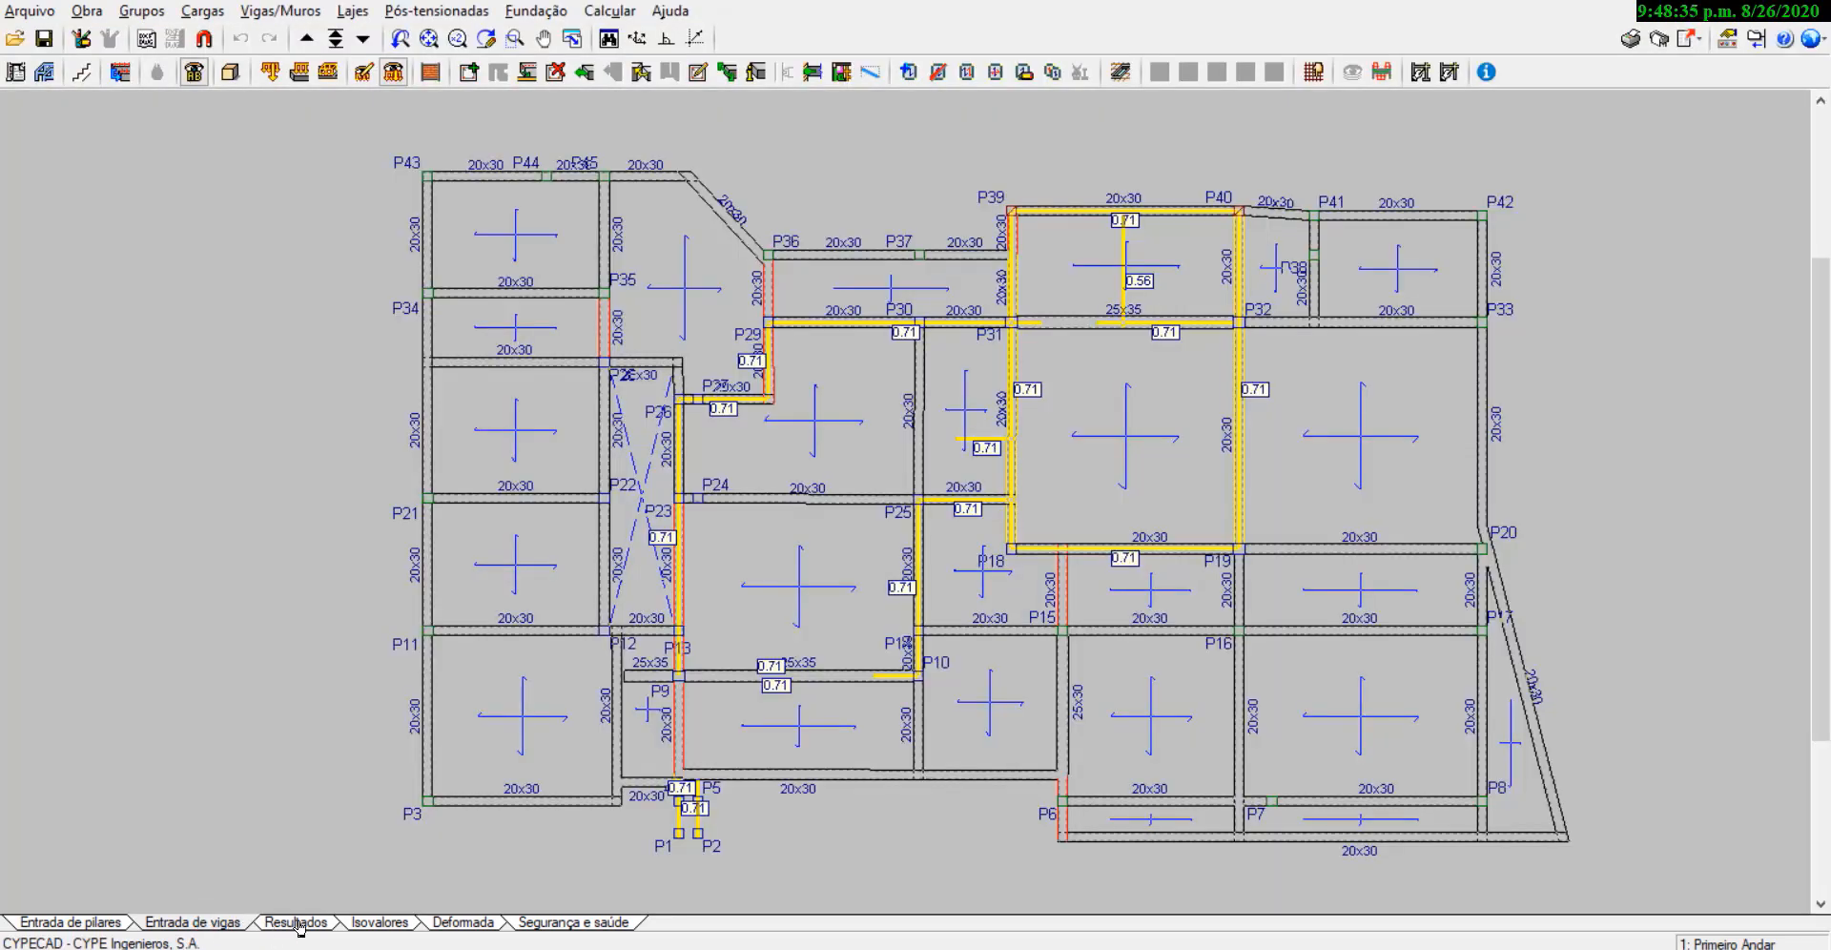
left_click(299, 923)
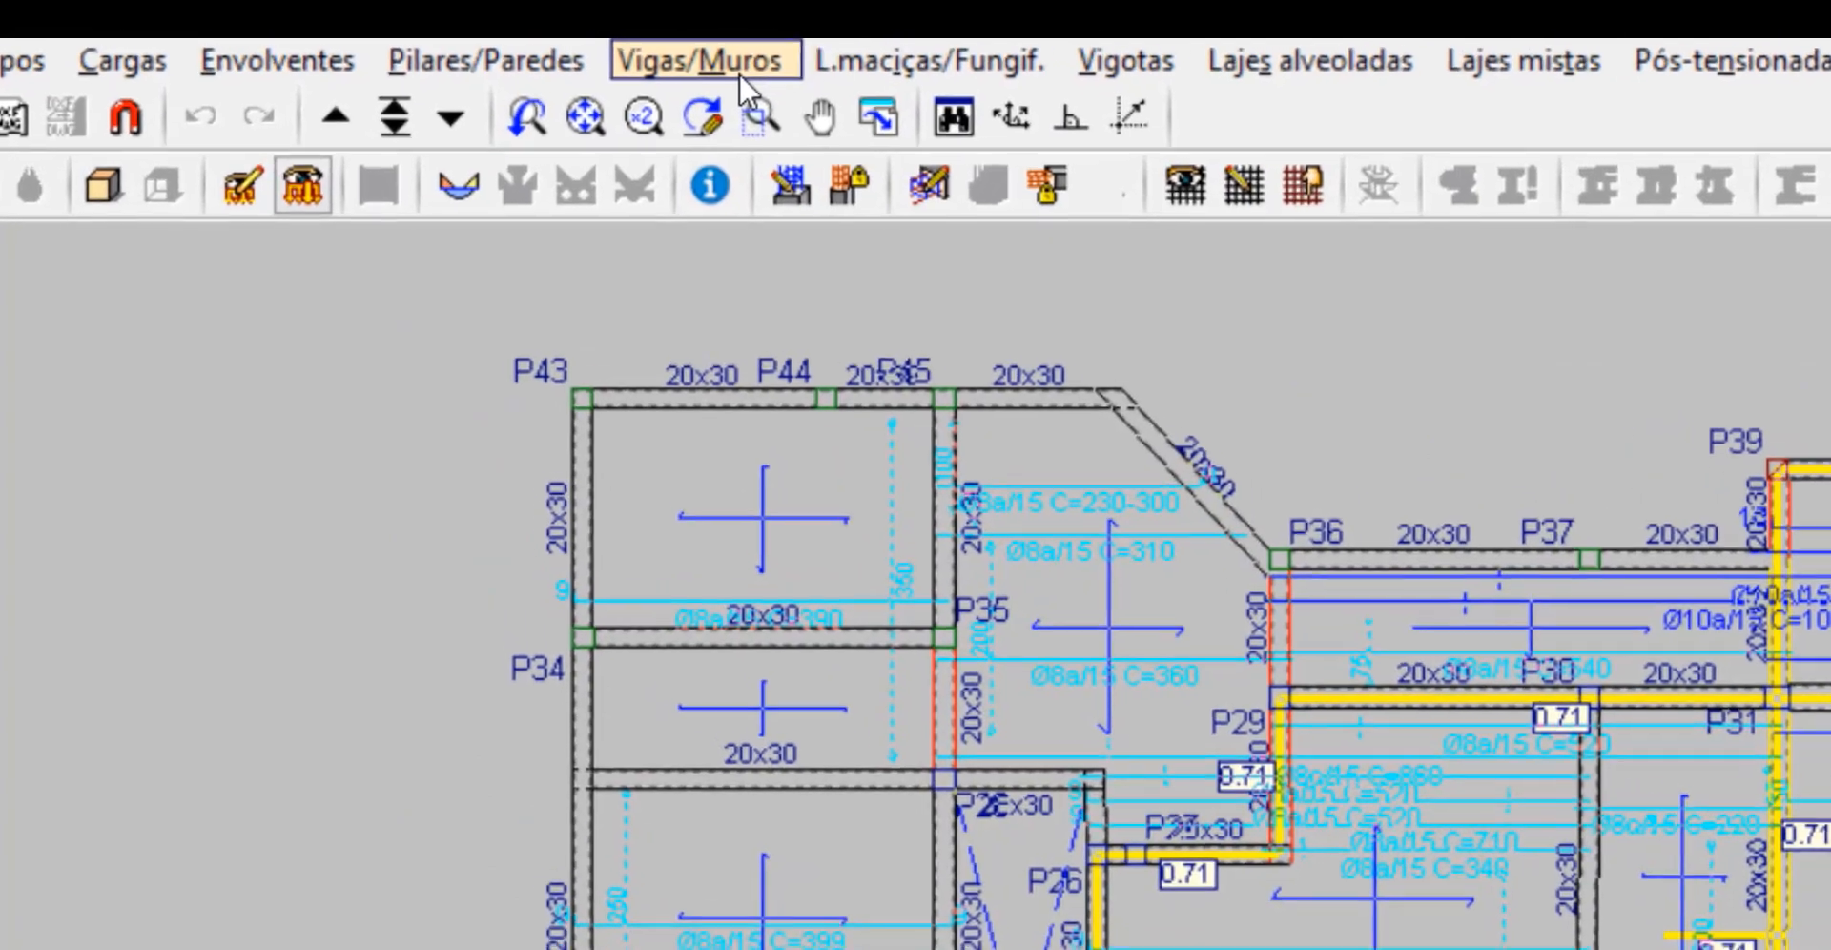
Step: Check the beam between P43 and P44 with the Erros de vigas command and close its error list
left_click(485, 10)
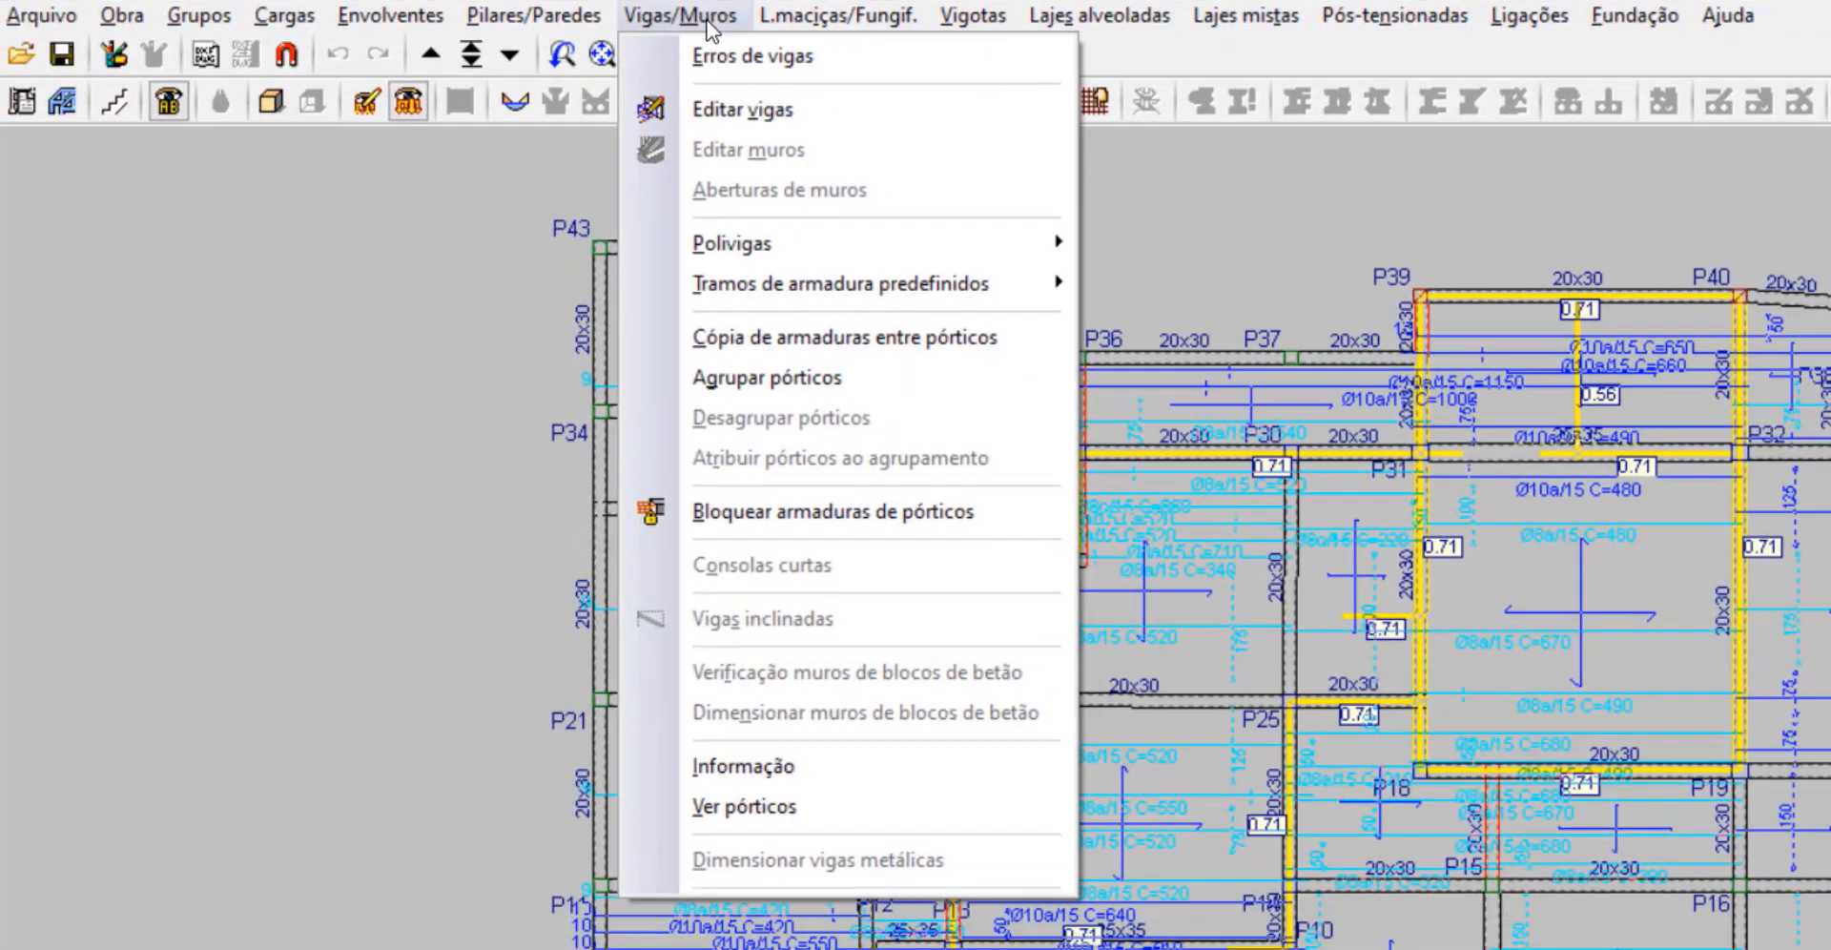
left_click(738, 50)
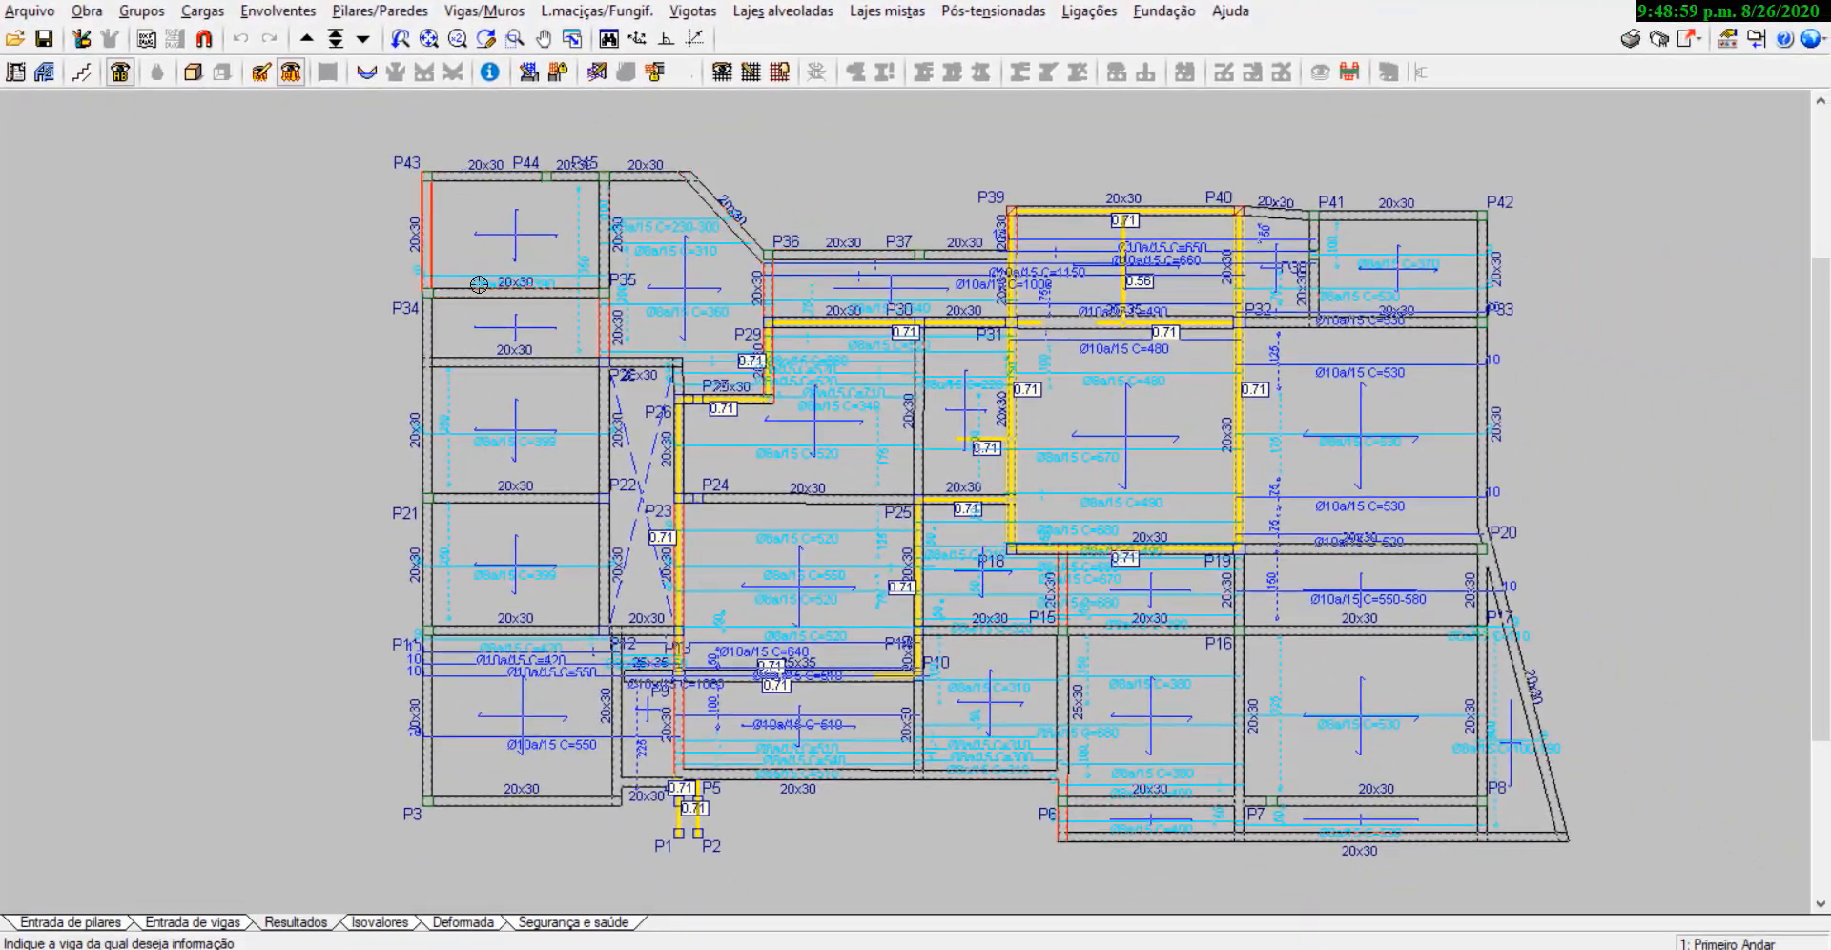
left_click(515, 175)
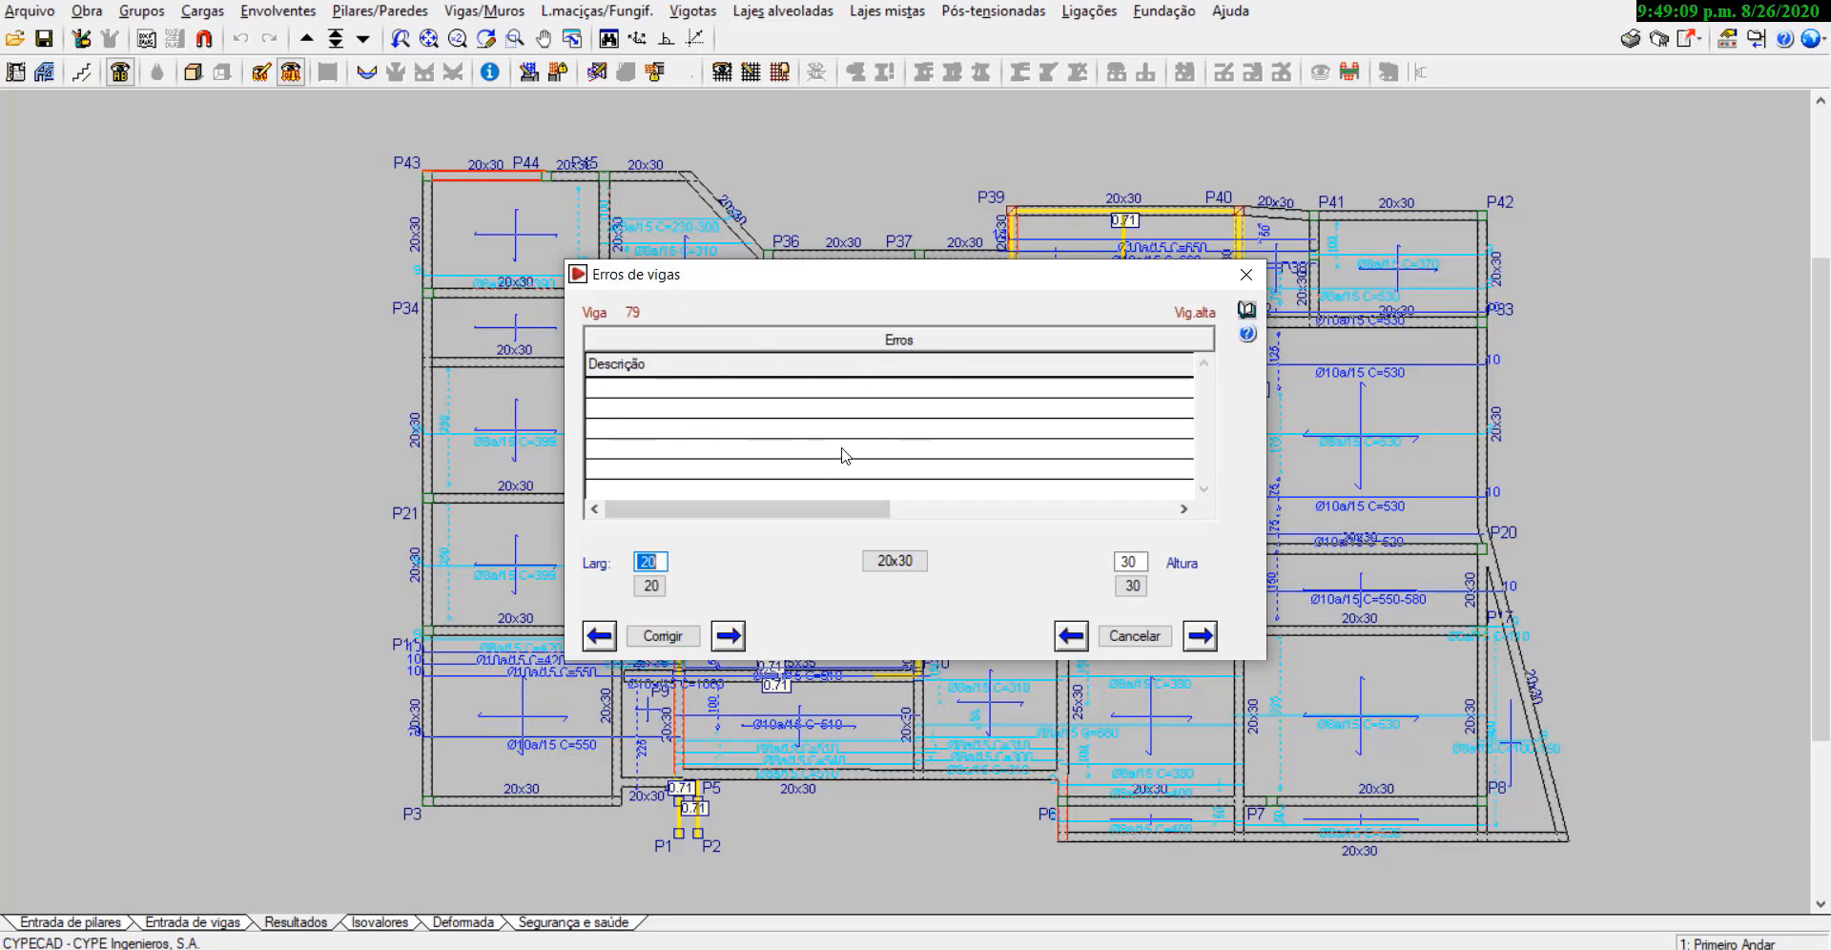
left_click(1134, 635)
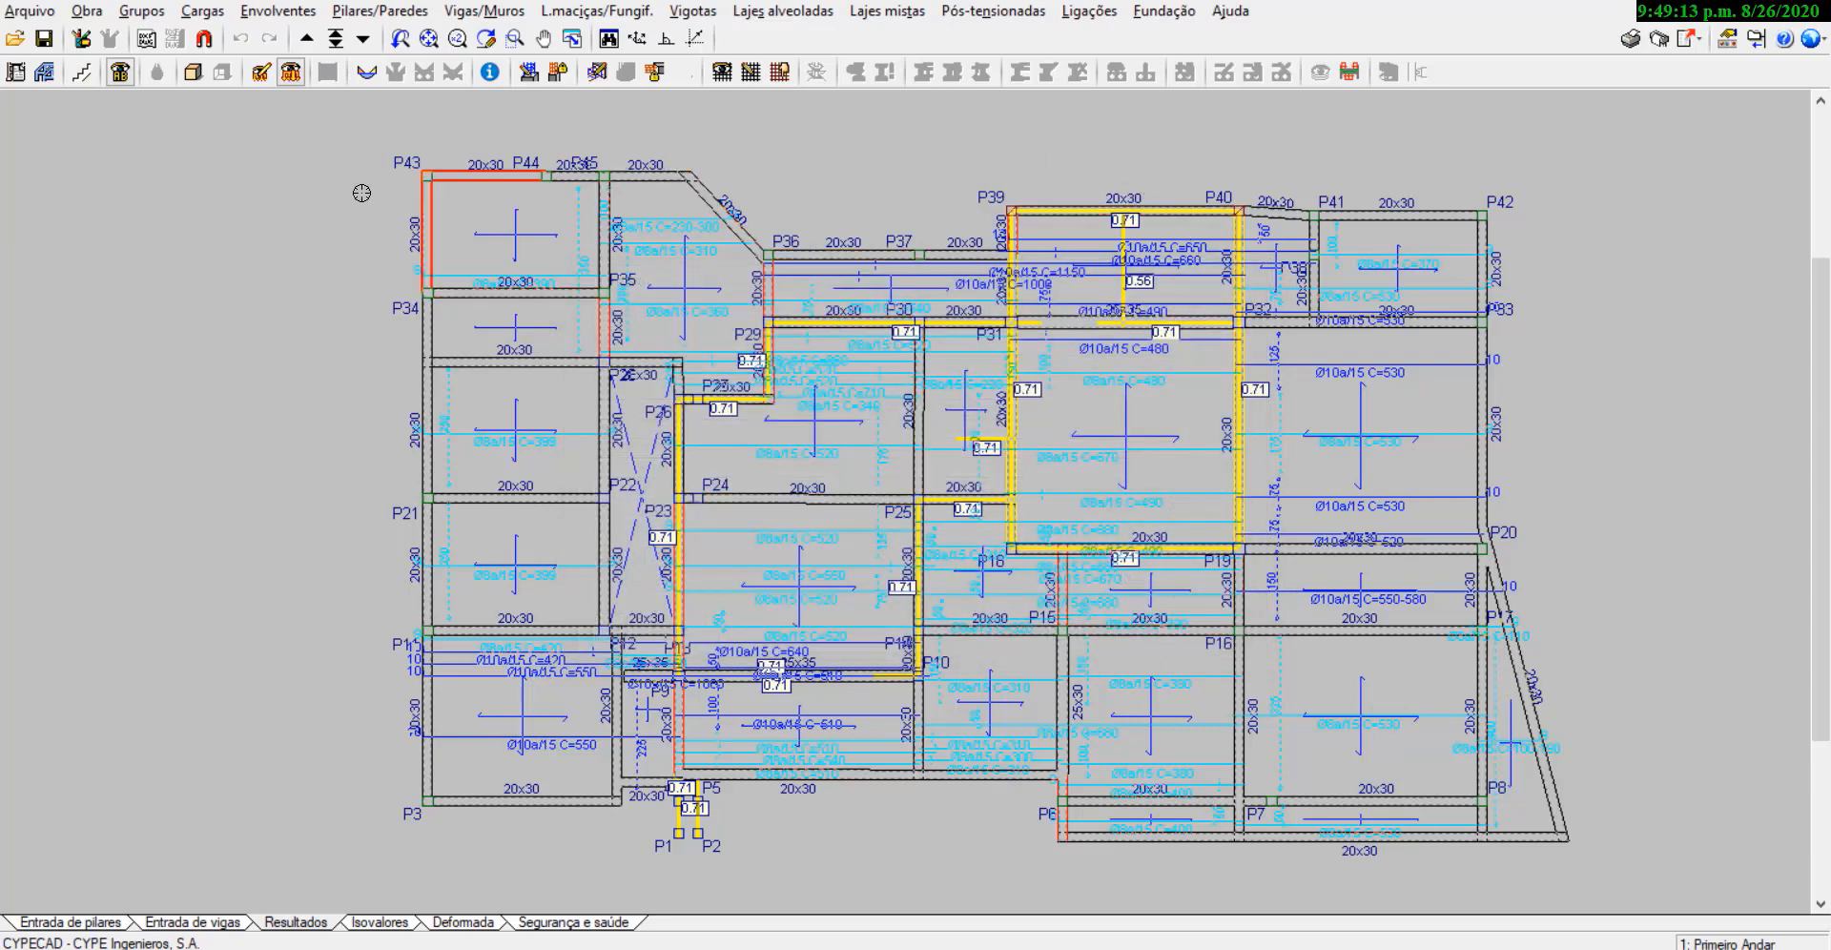
Step: Inspect the errors of the red-marked beam between P36 and P29 and close its error list
scroll(312, 135, "up", 1)
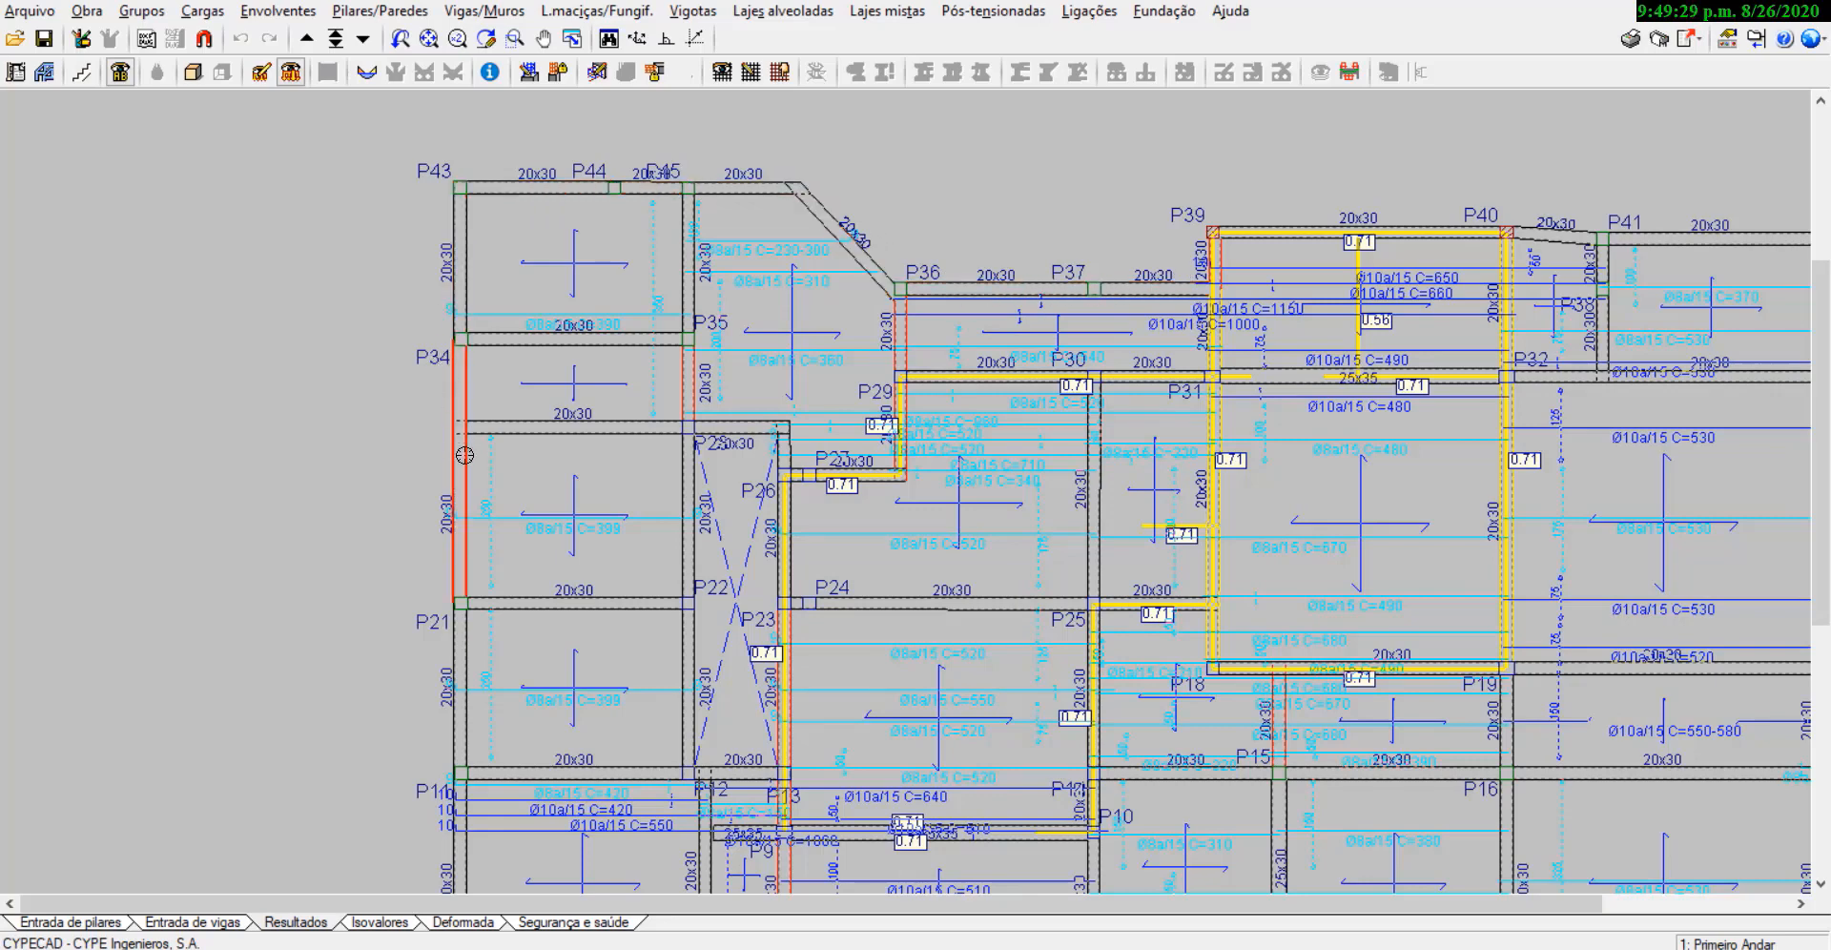
left_click(905, 347)
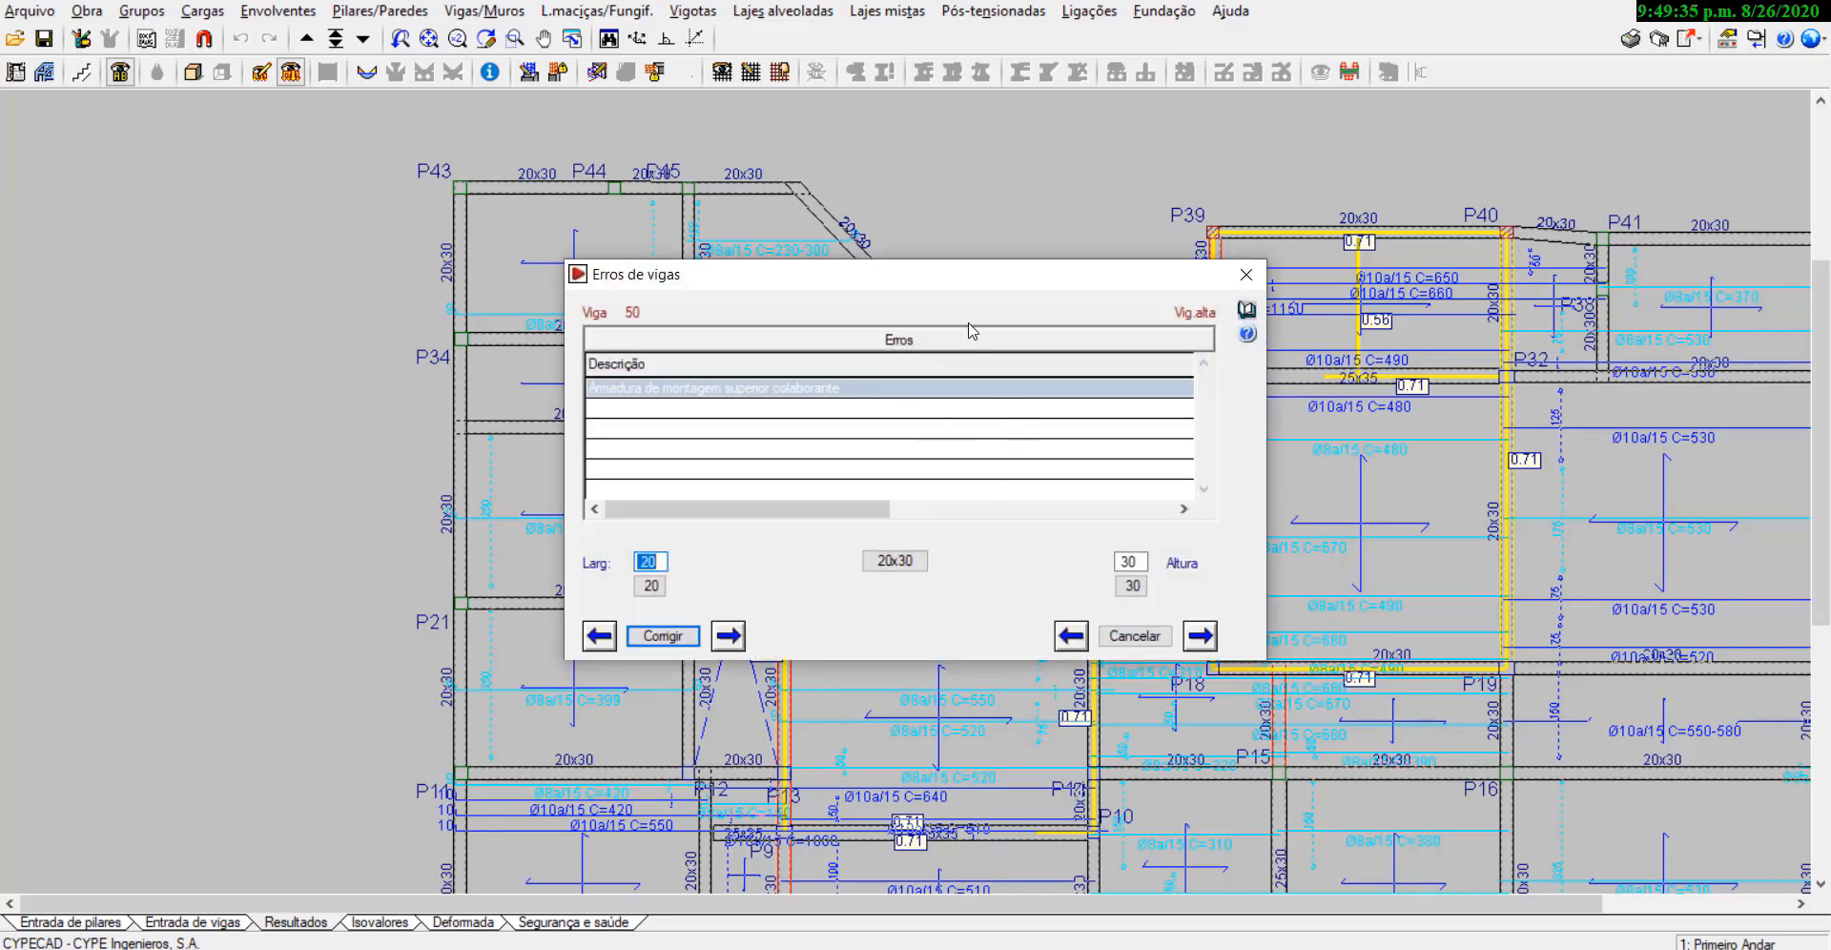
left_click_drag(907, 279, 946, 198)
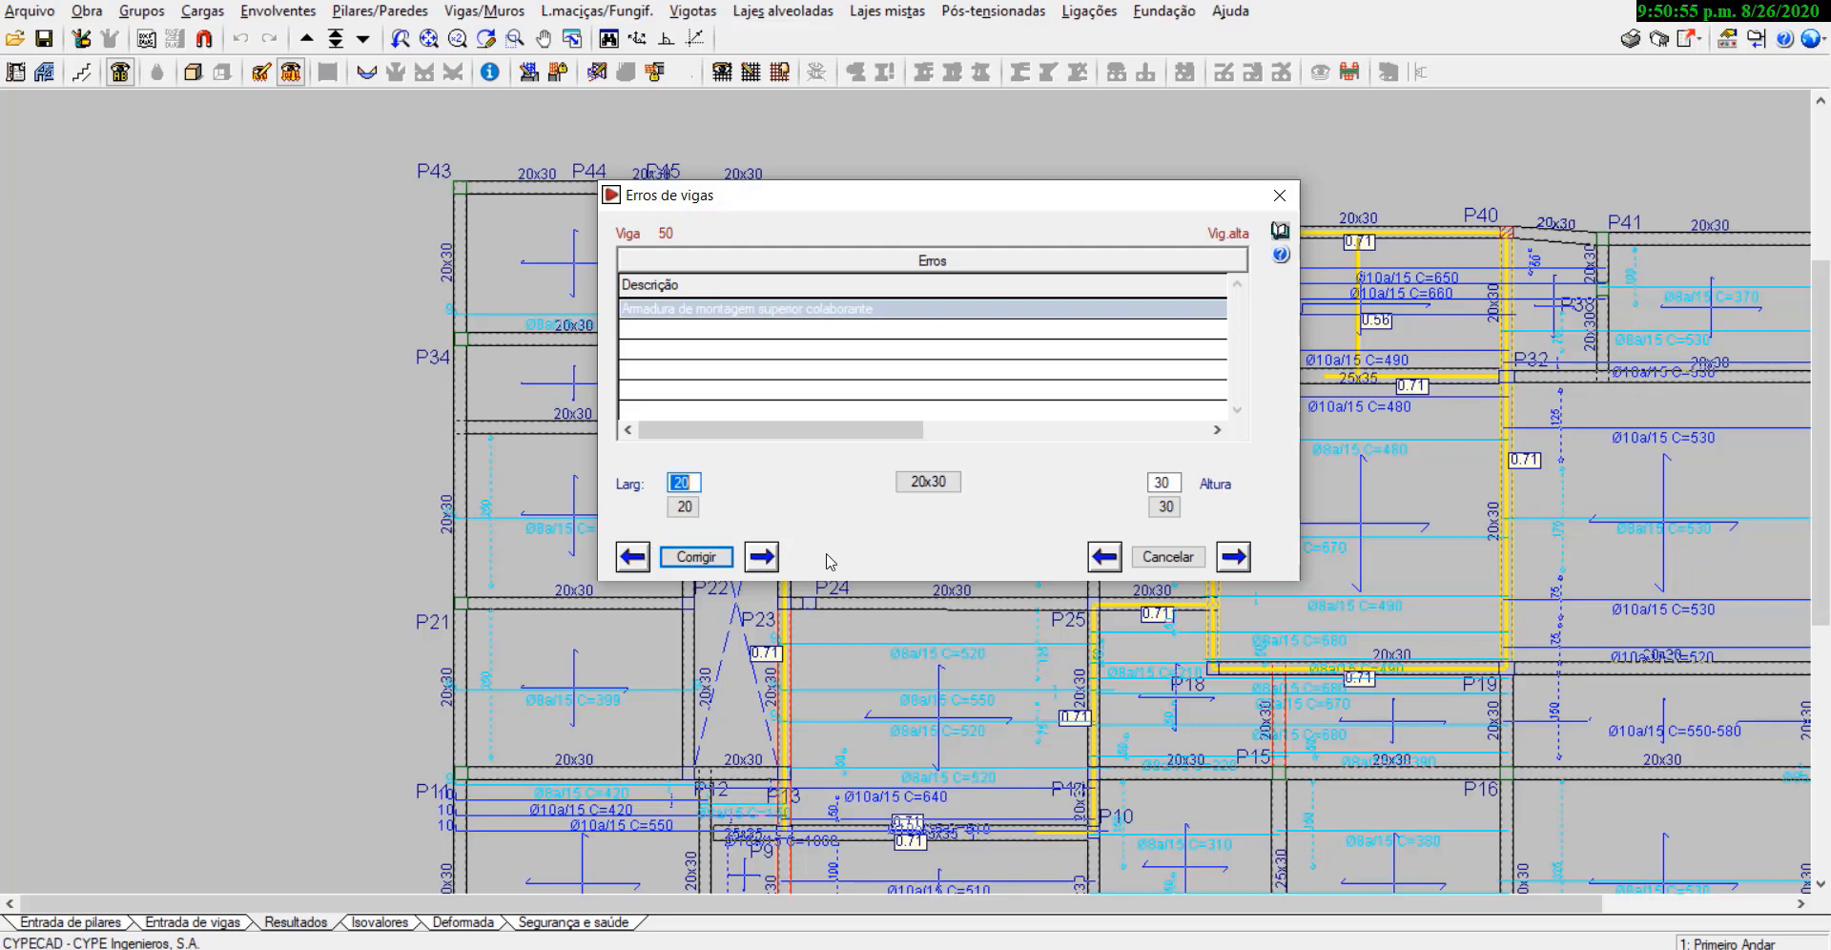
left_click(1291, 195)
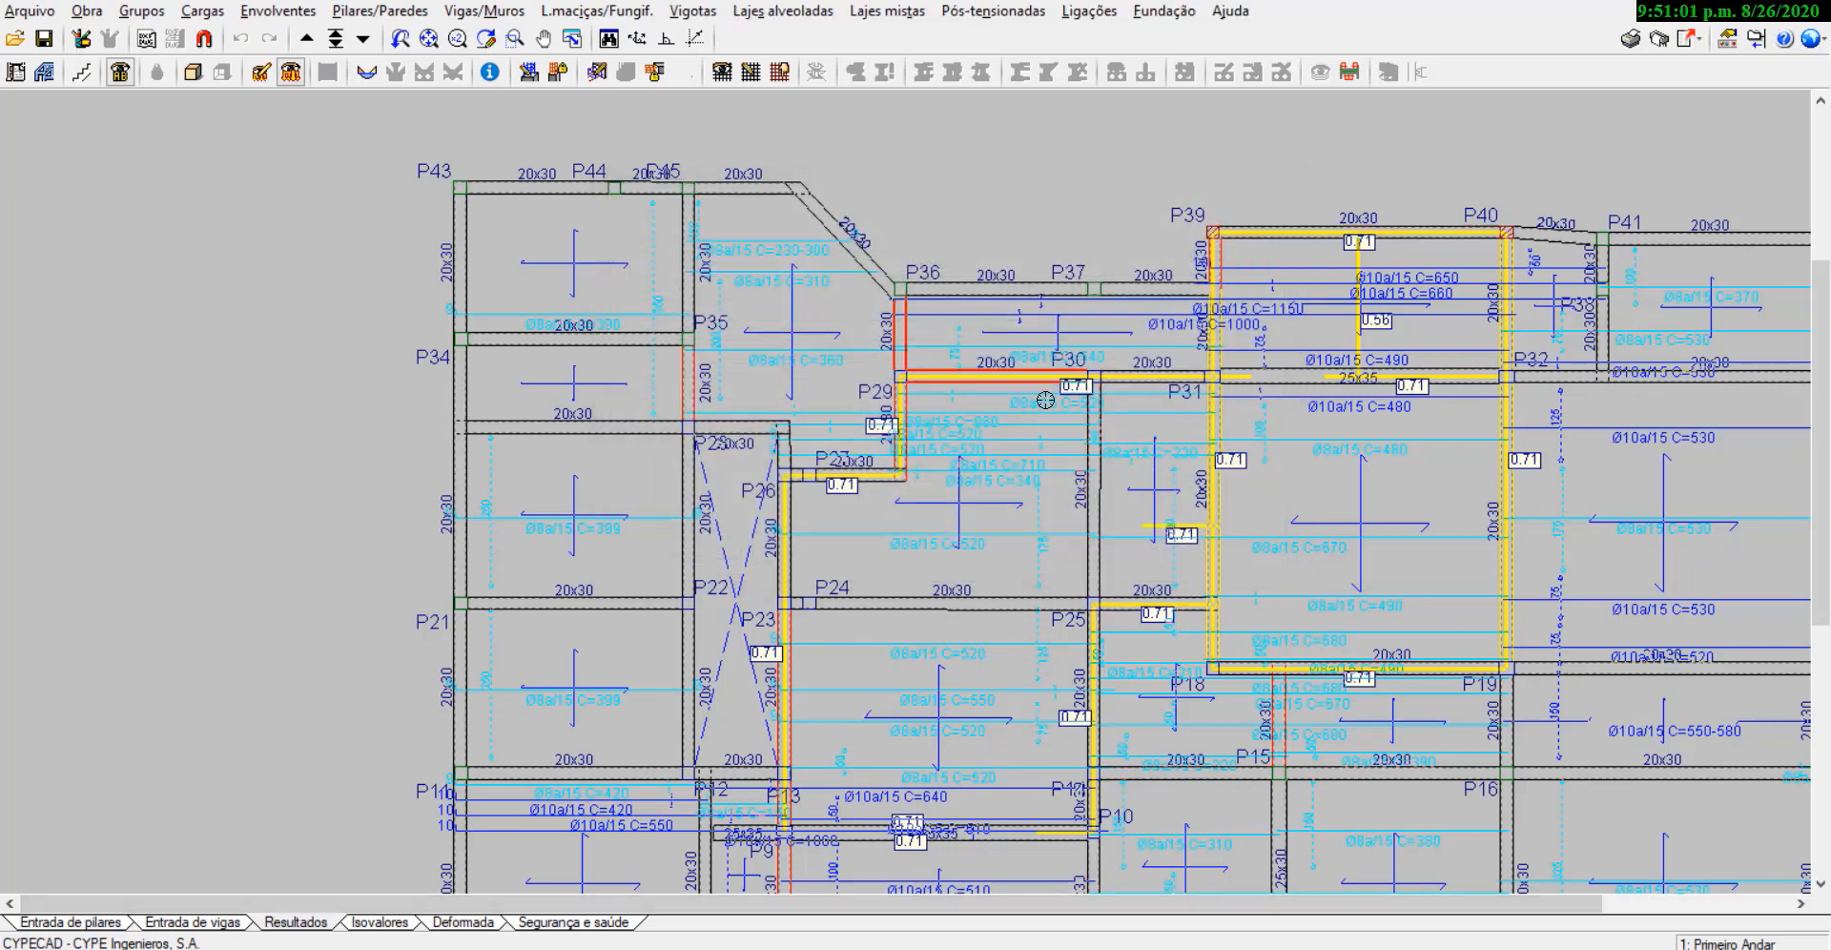
Step: Inspect the errors of the red-marked beam running down from P35 and close its error list
scroll(1045, 400, "down", 4)
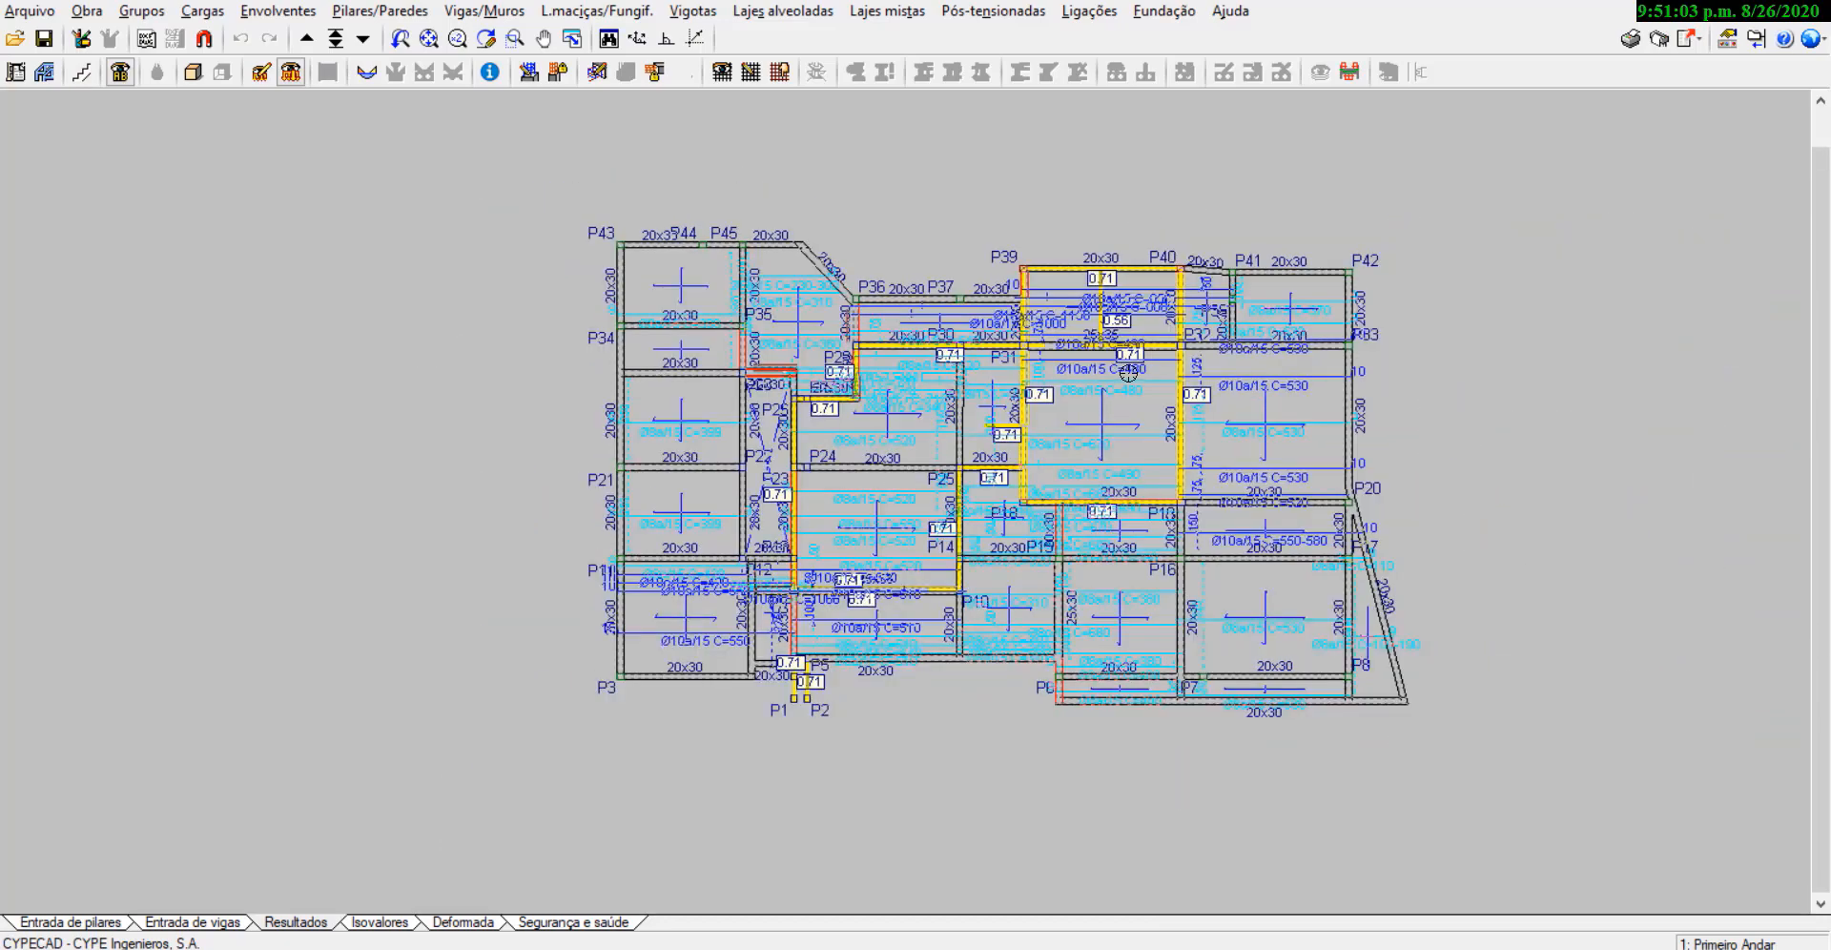
scroll(981, 311, "up", 2)
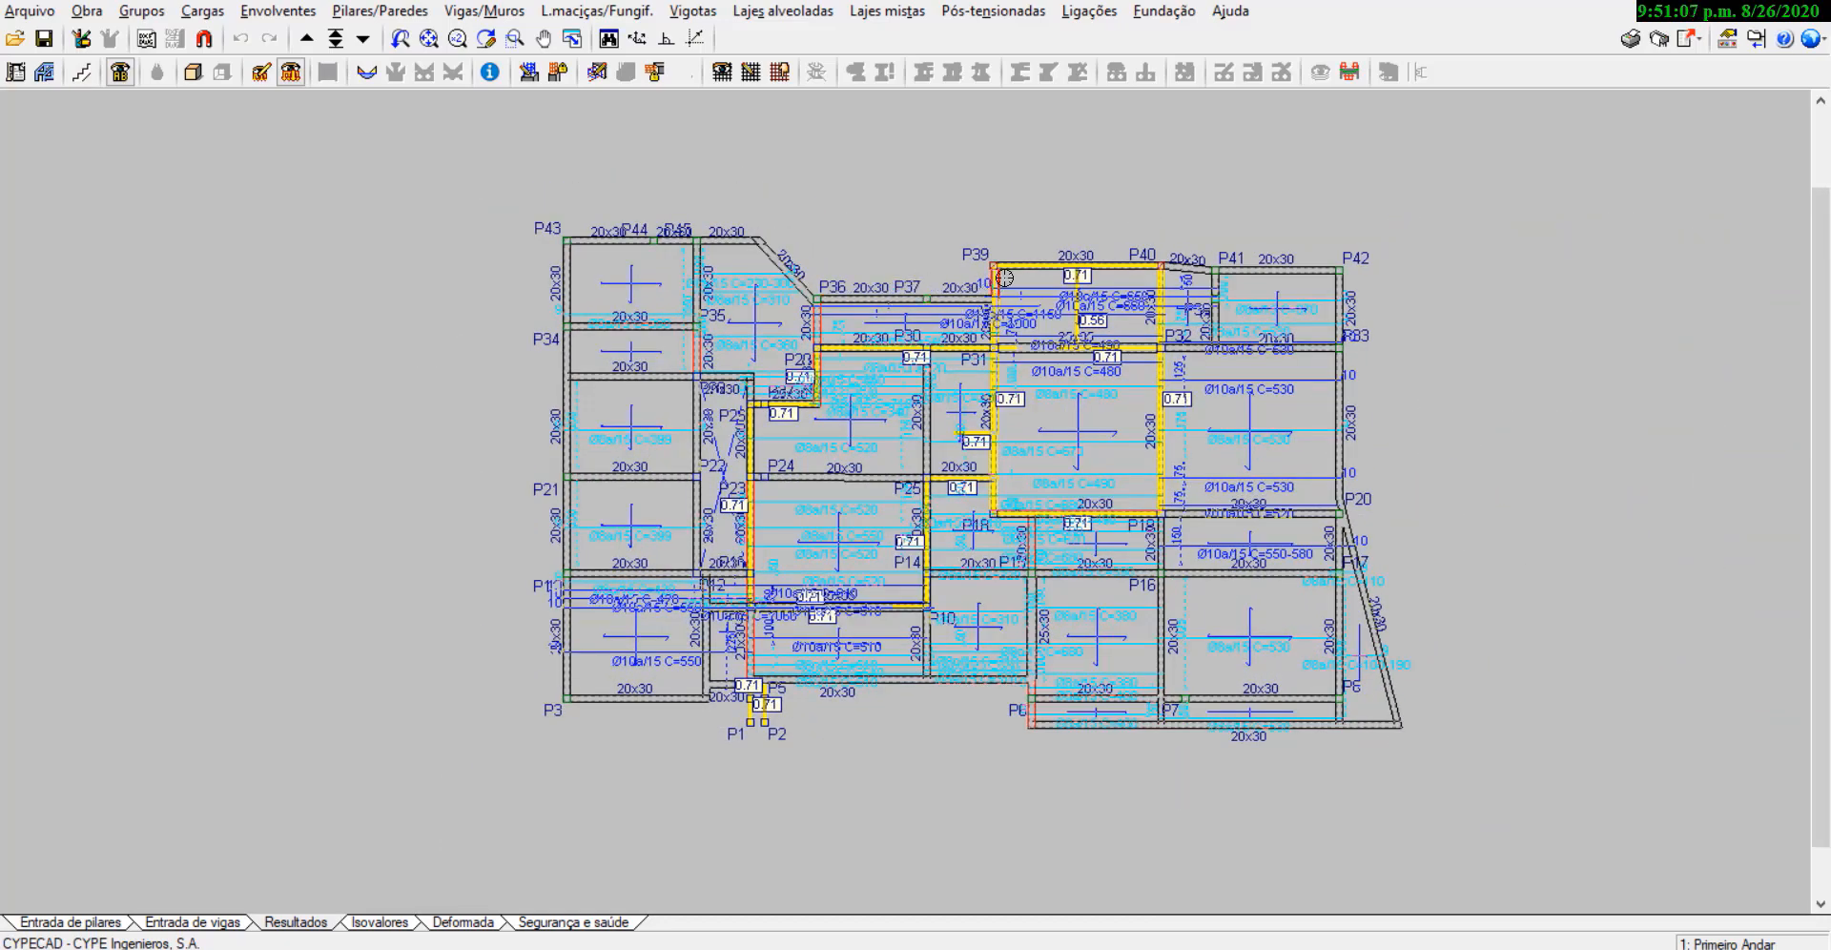
left_click(705, 346)
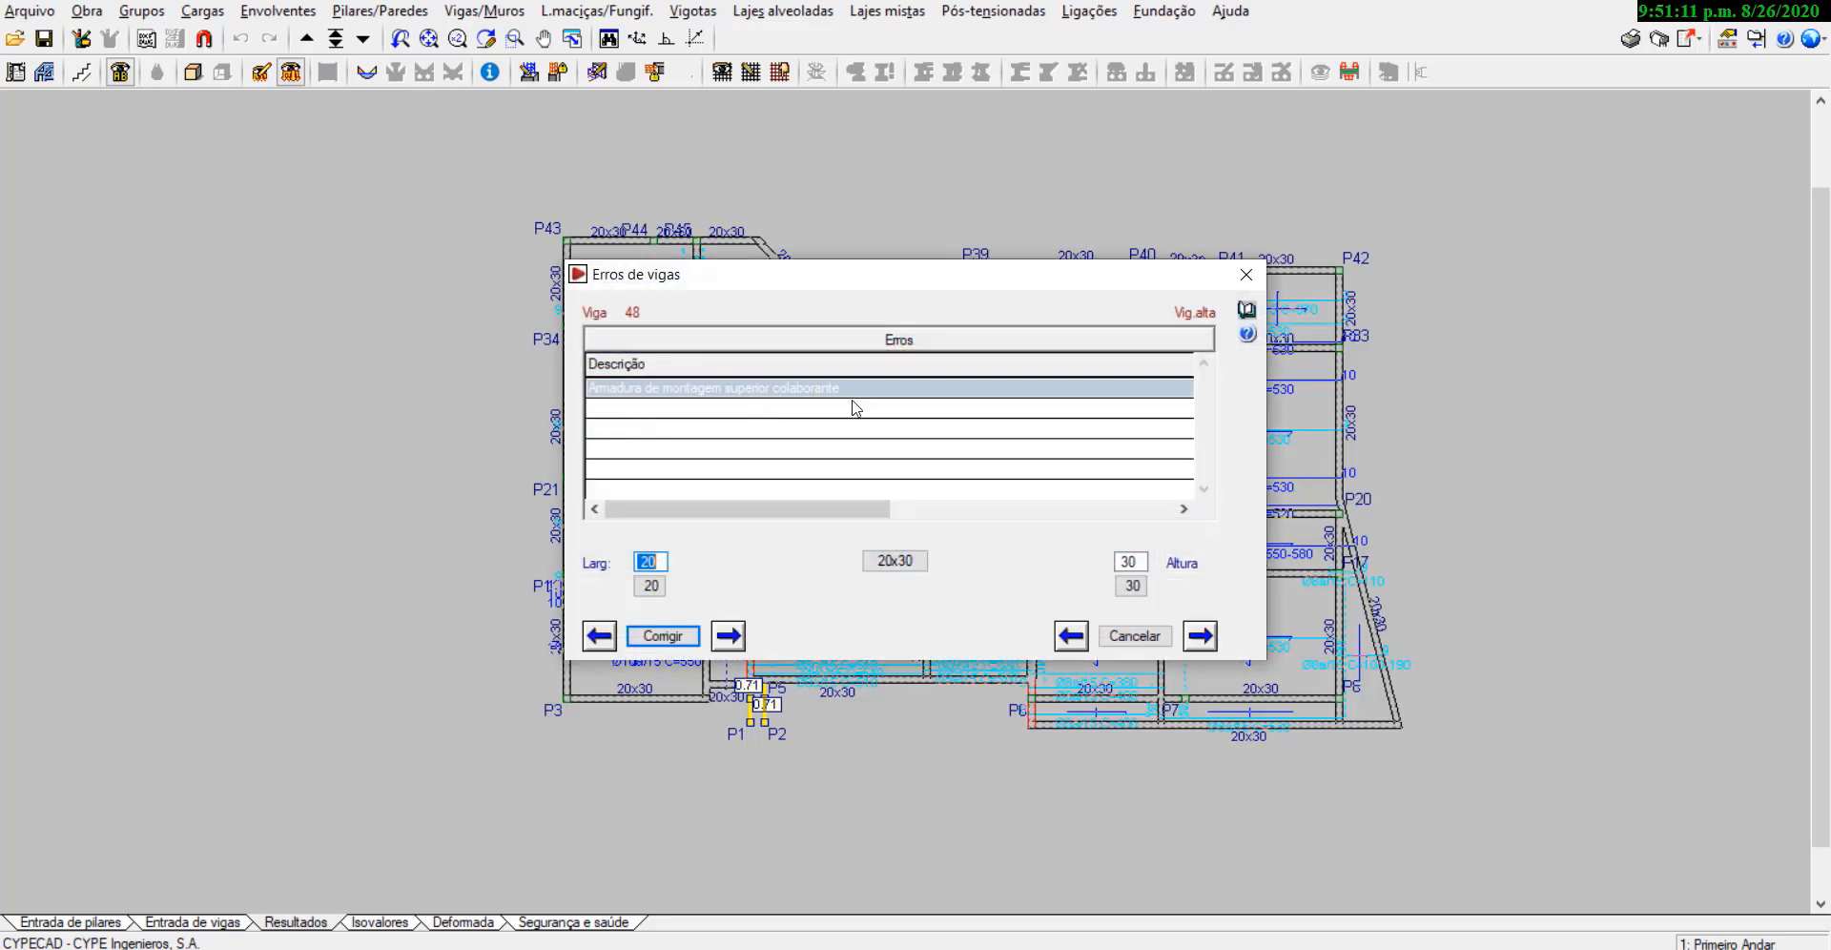
left_click(1246, 275)
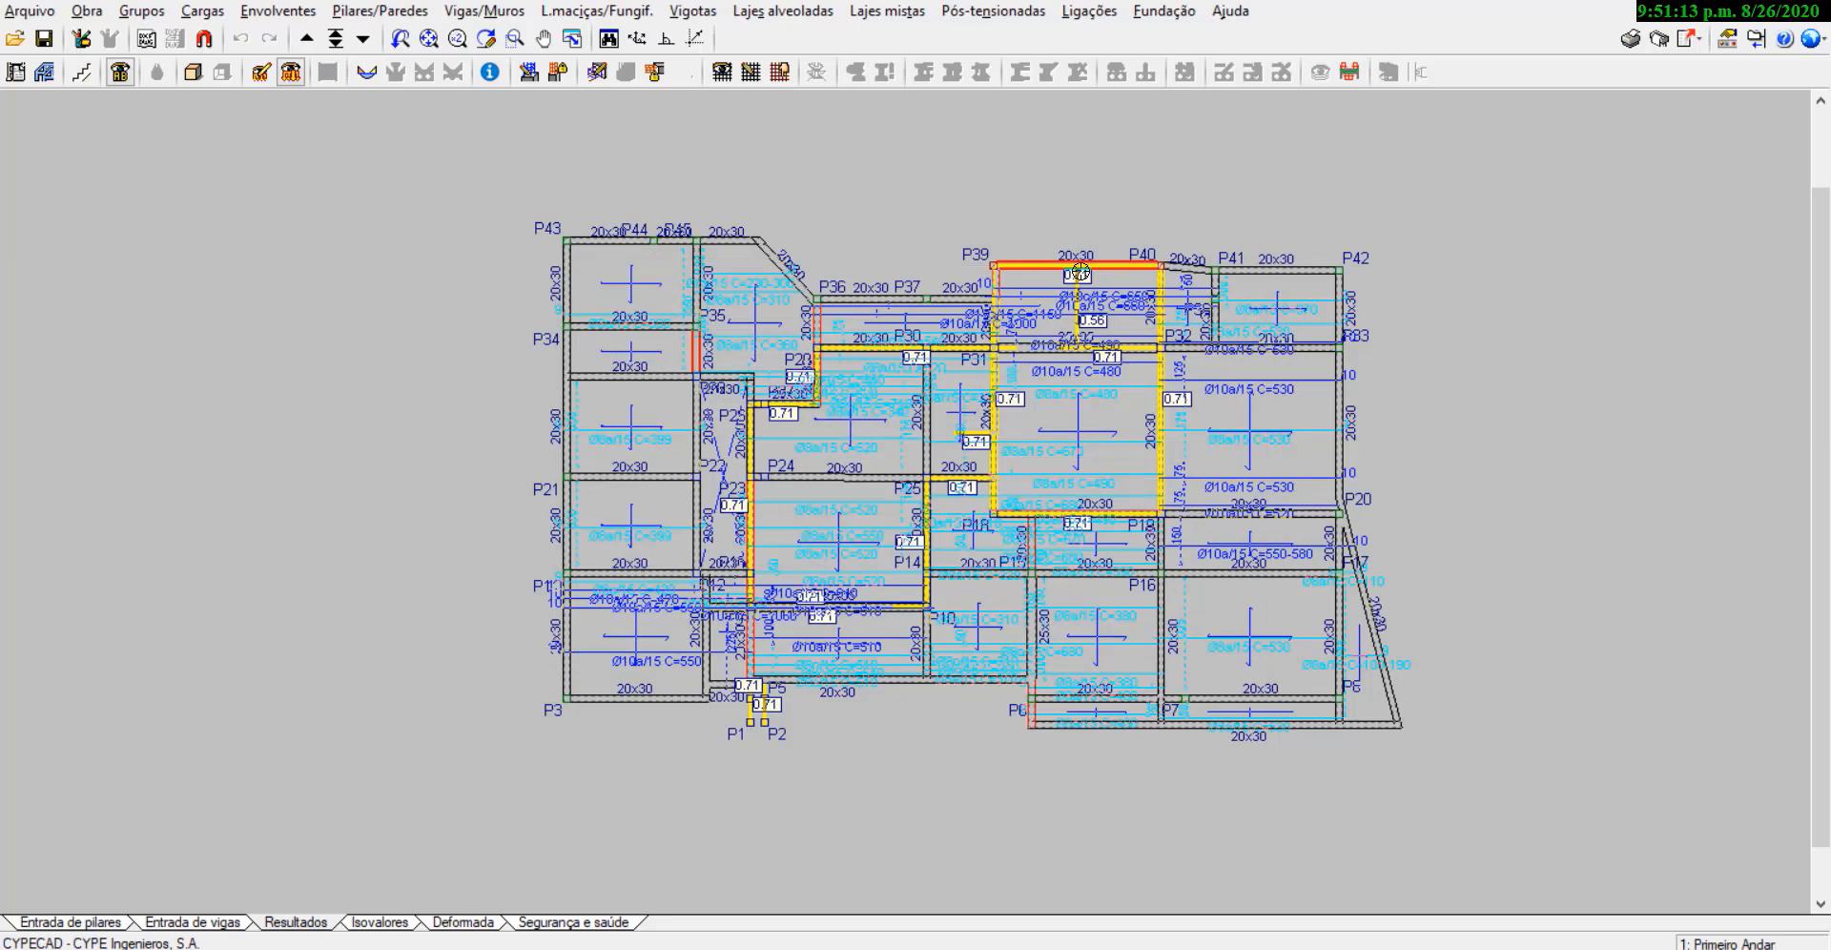
Step: Inspect the errors of the red-marked beams running down from P39 and up from P5, closing each error list
left_click(997, 289)
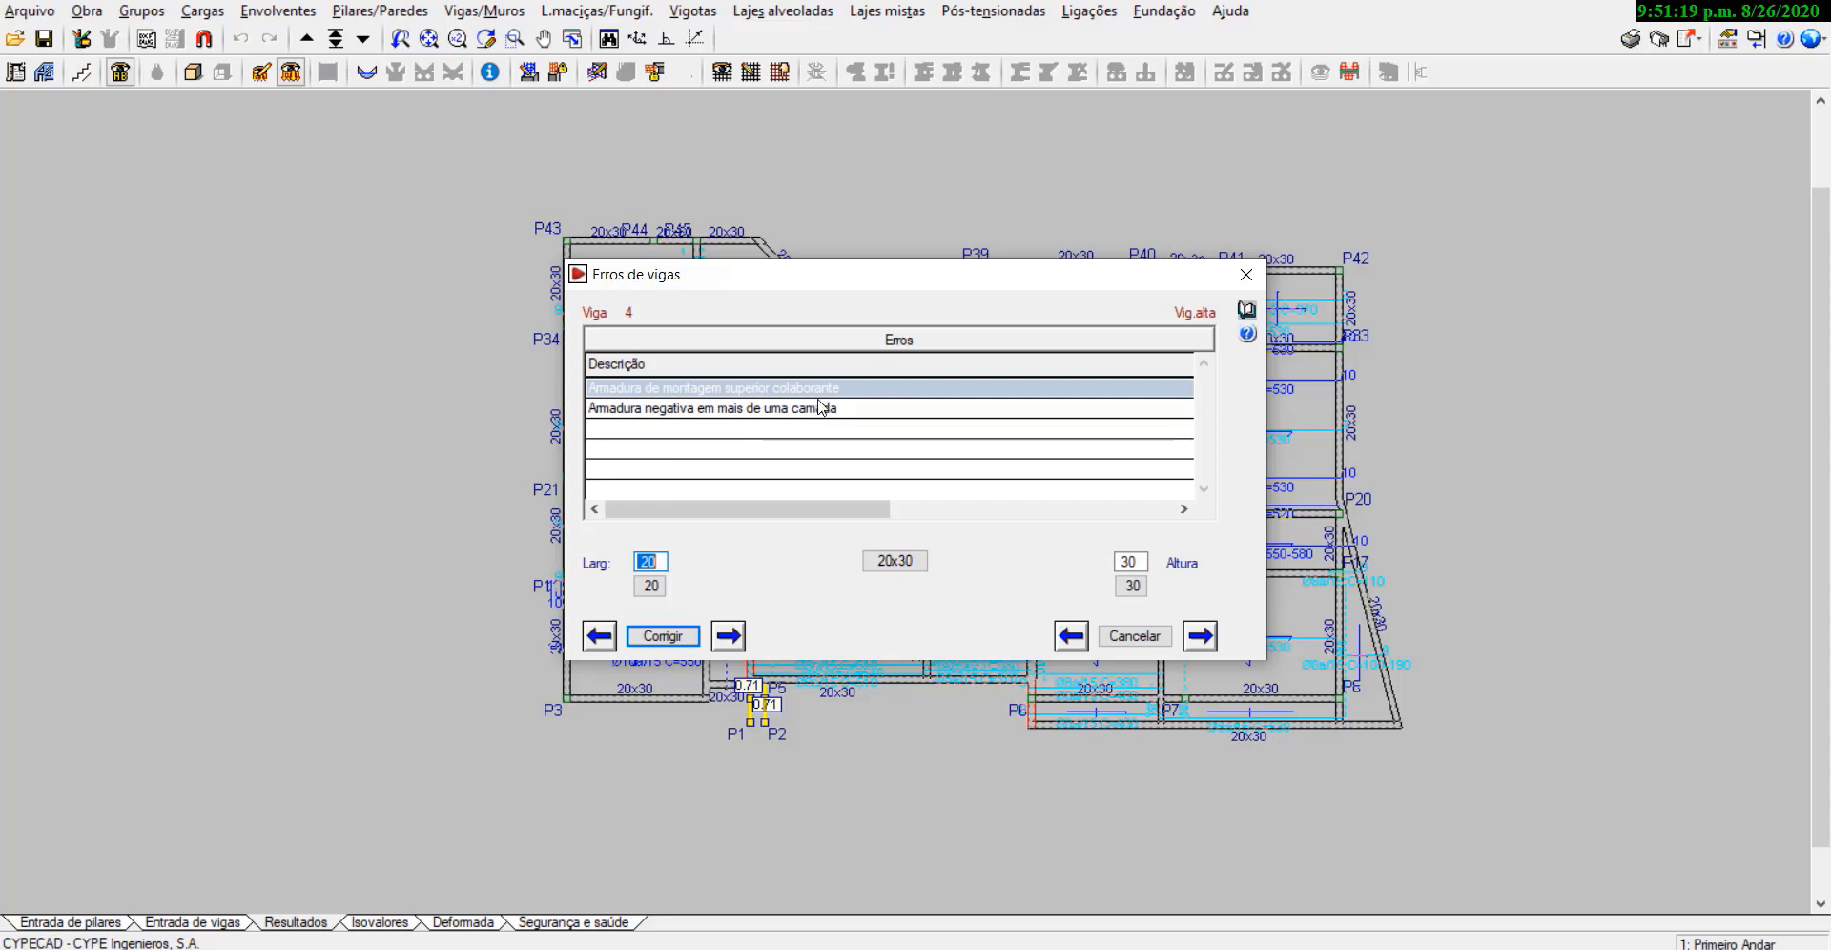
left_click(1246, 274)
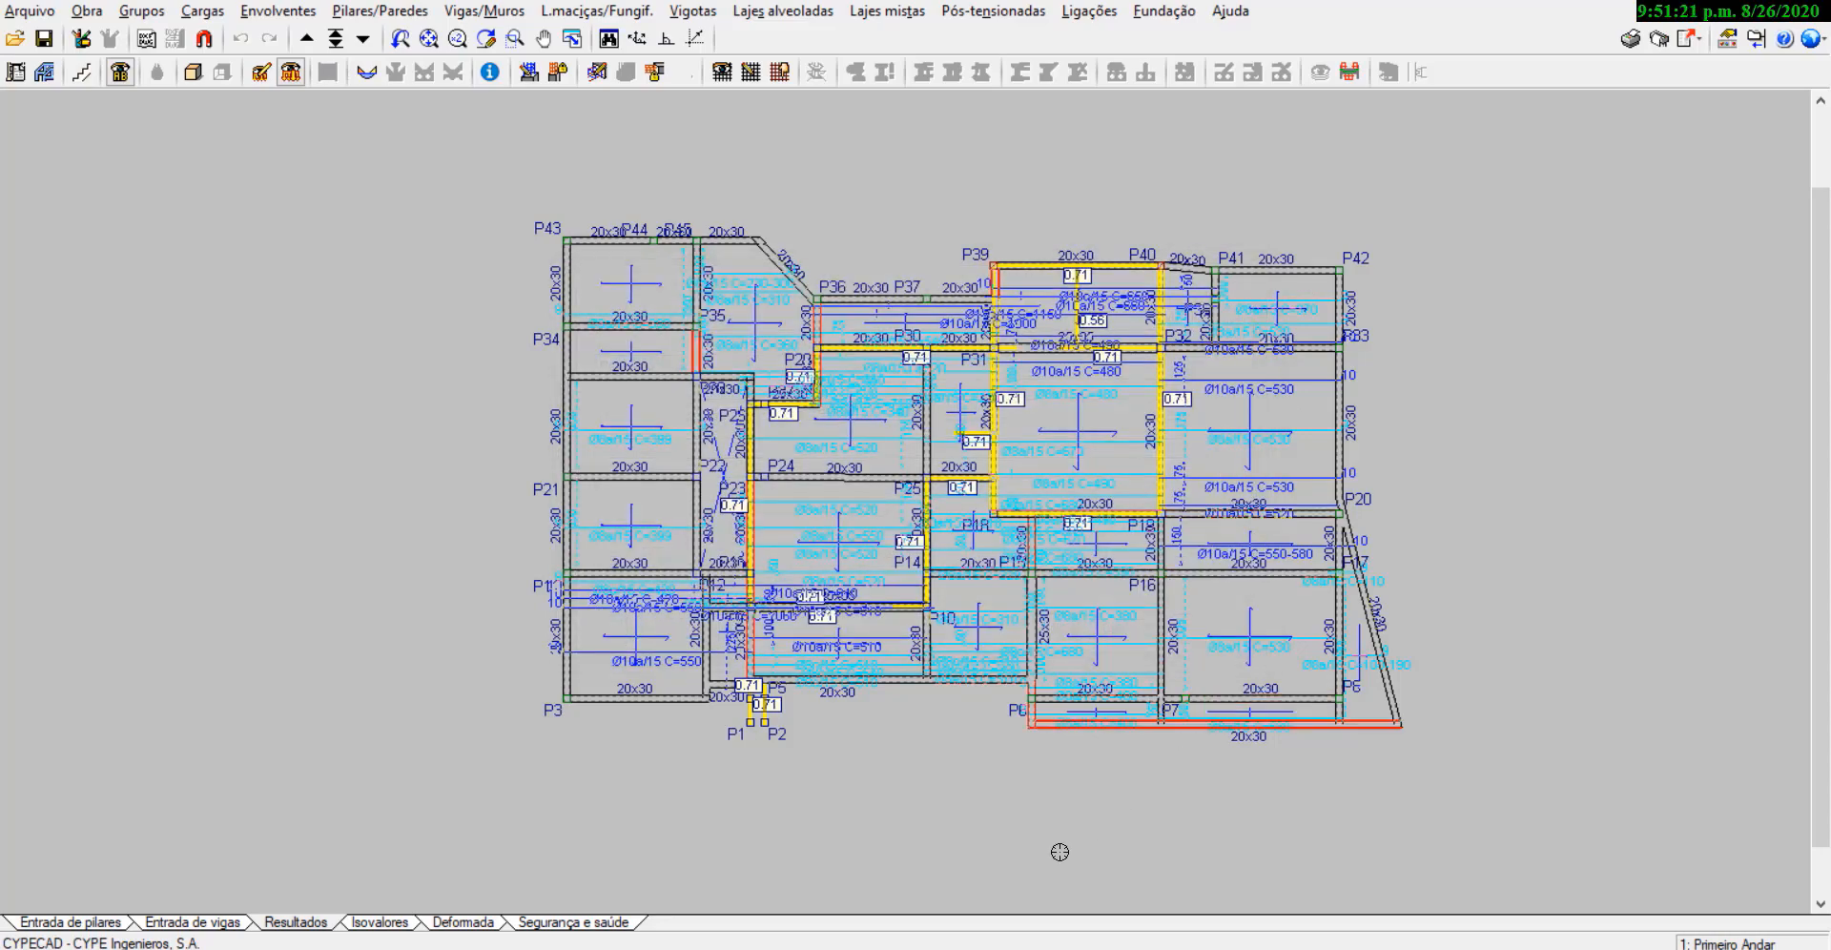
scroll(797, 792, "up", 2)
scroll(800, 792, "up", 2)
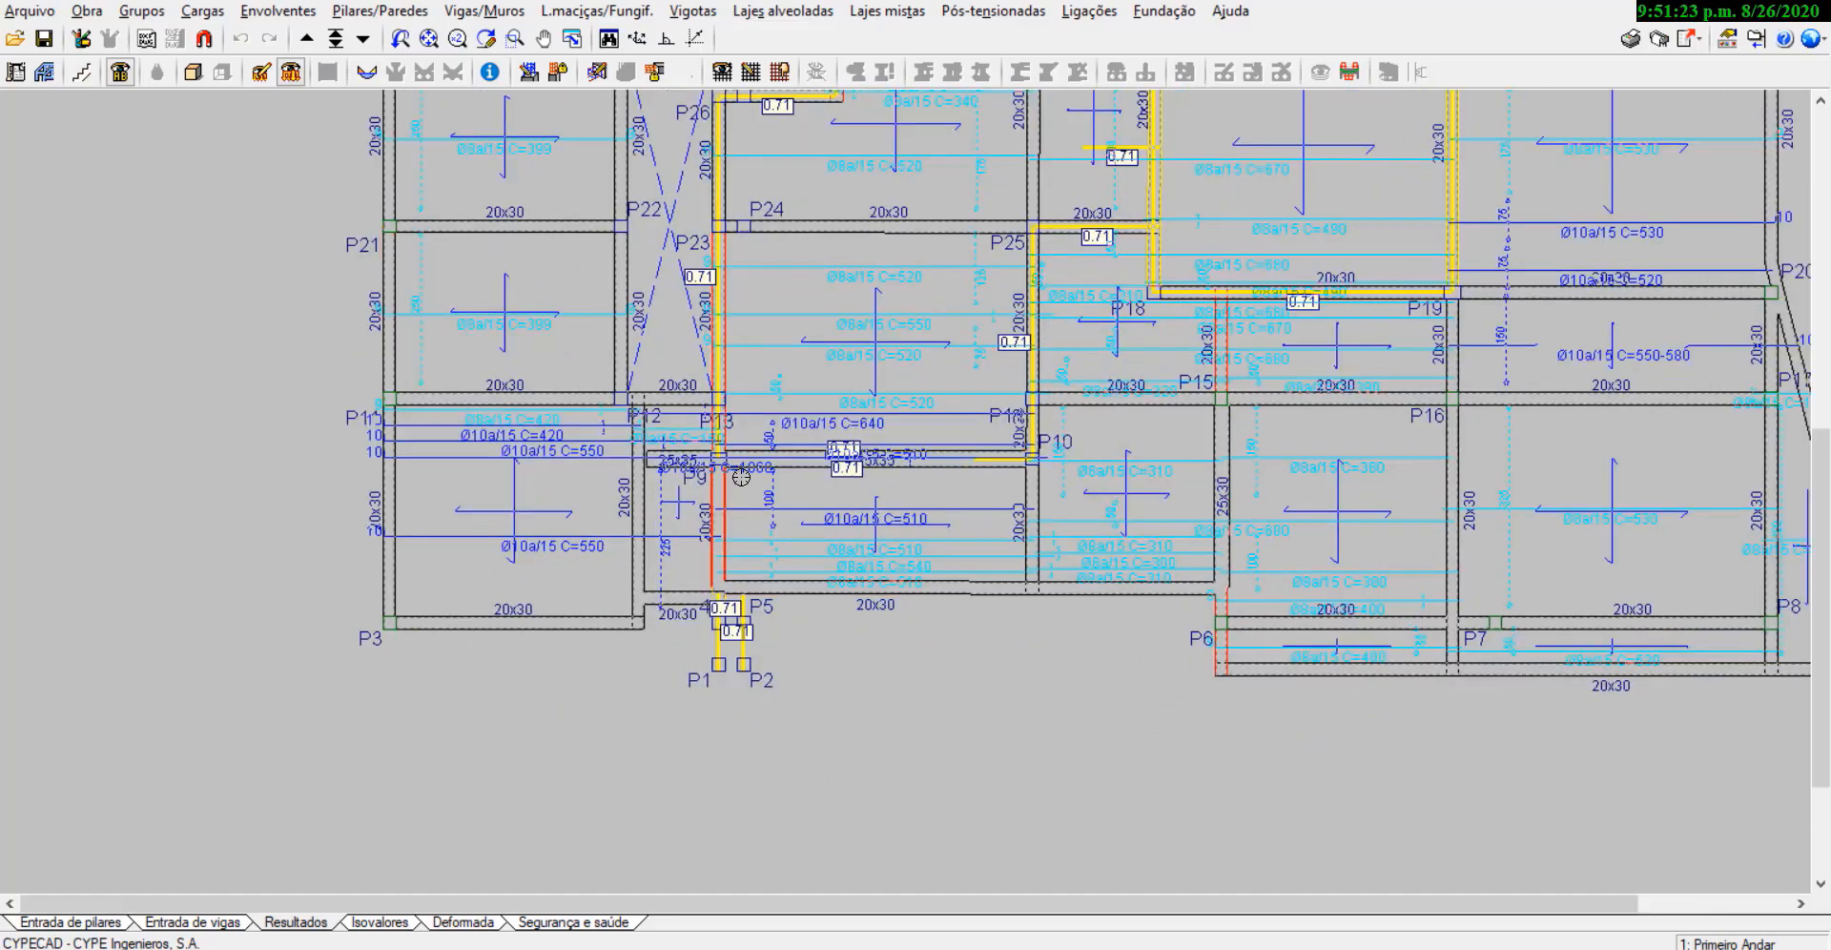
left_click(718, 510)
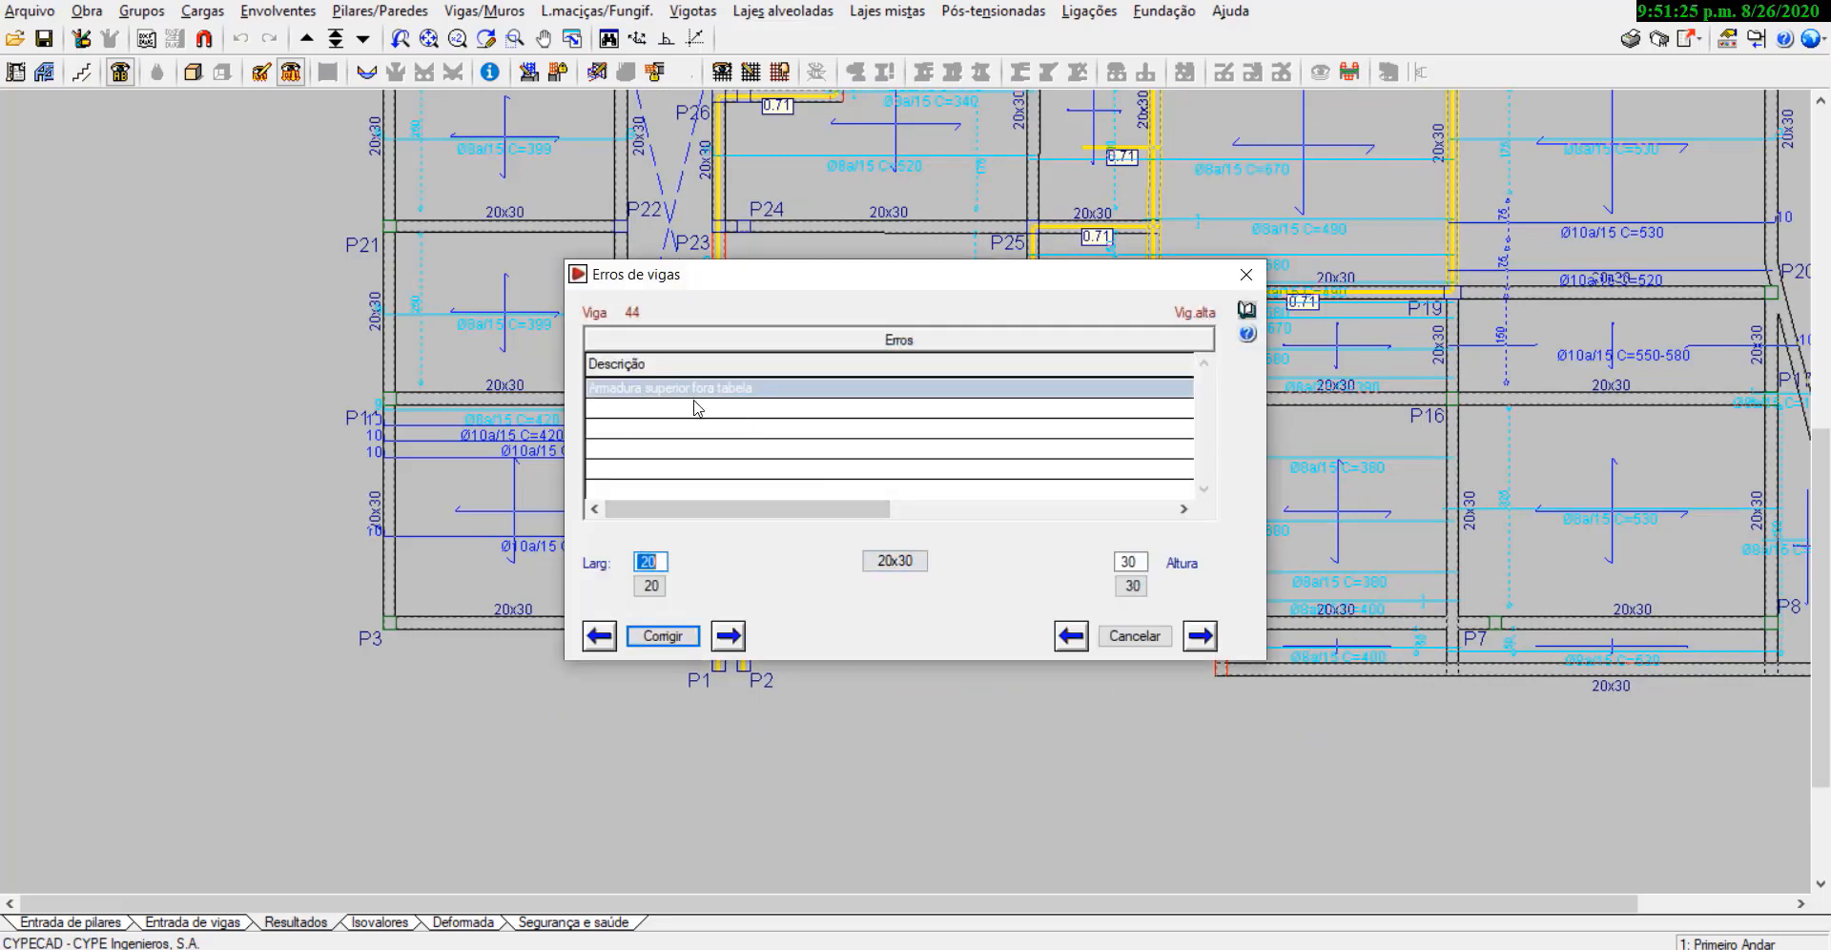
left_click(1245, 274)
scroll(833, 636, "down", 2)
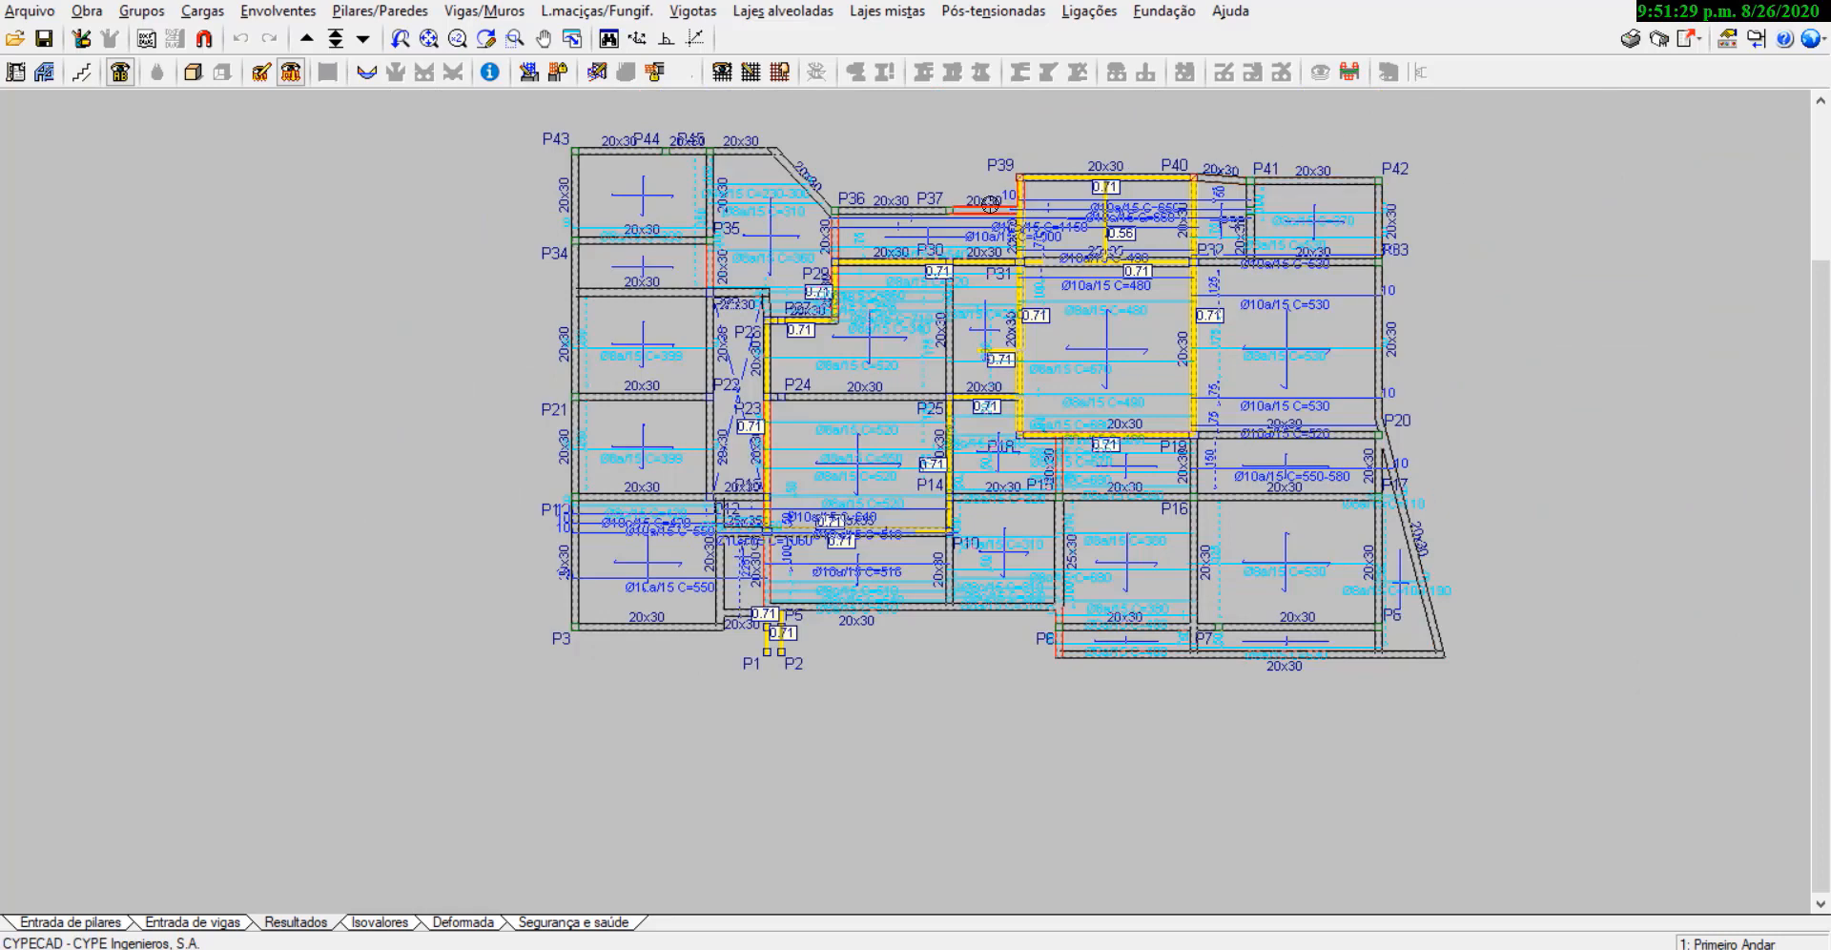
scroll(995, 207, "up", 1)
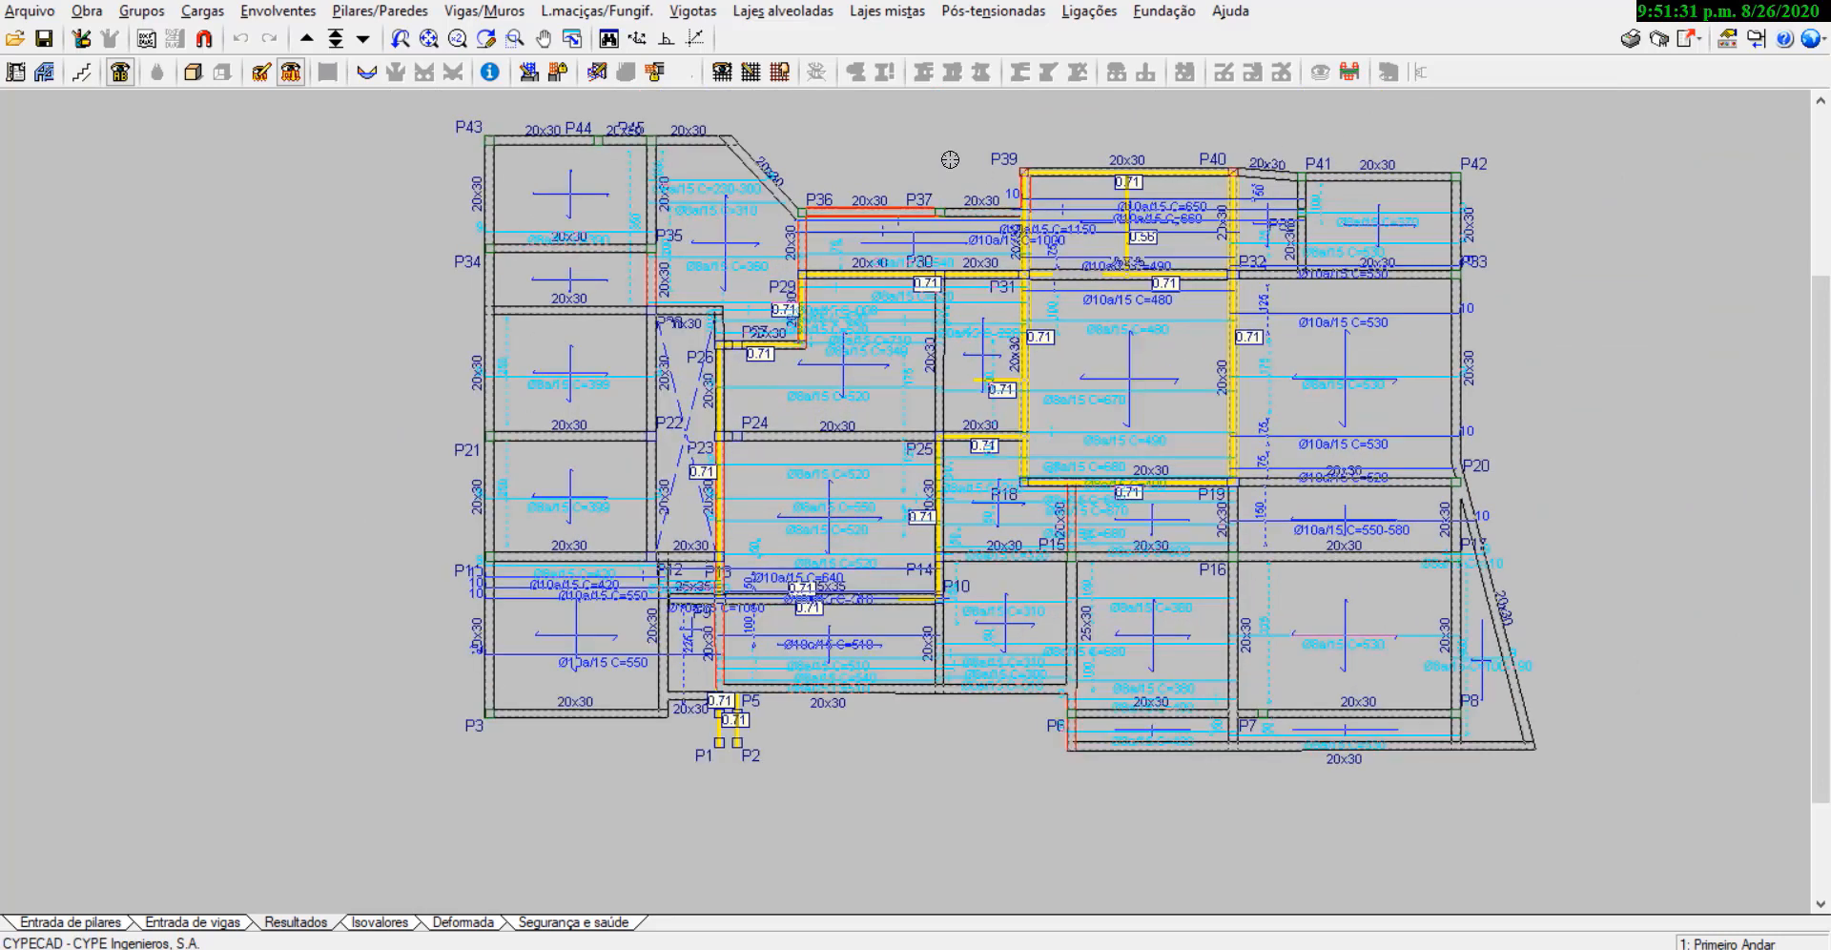
left_click(477, 12)
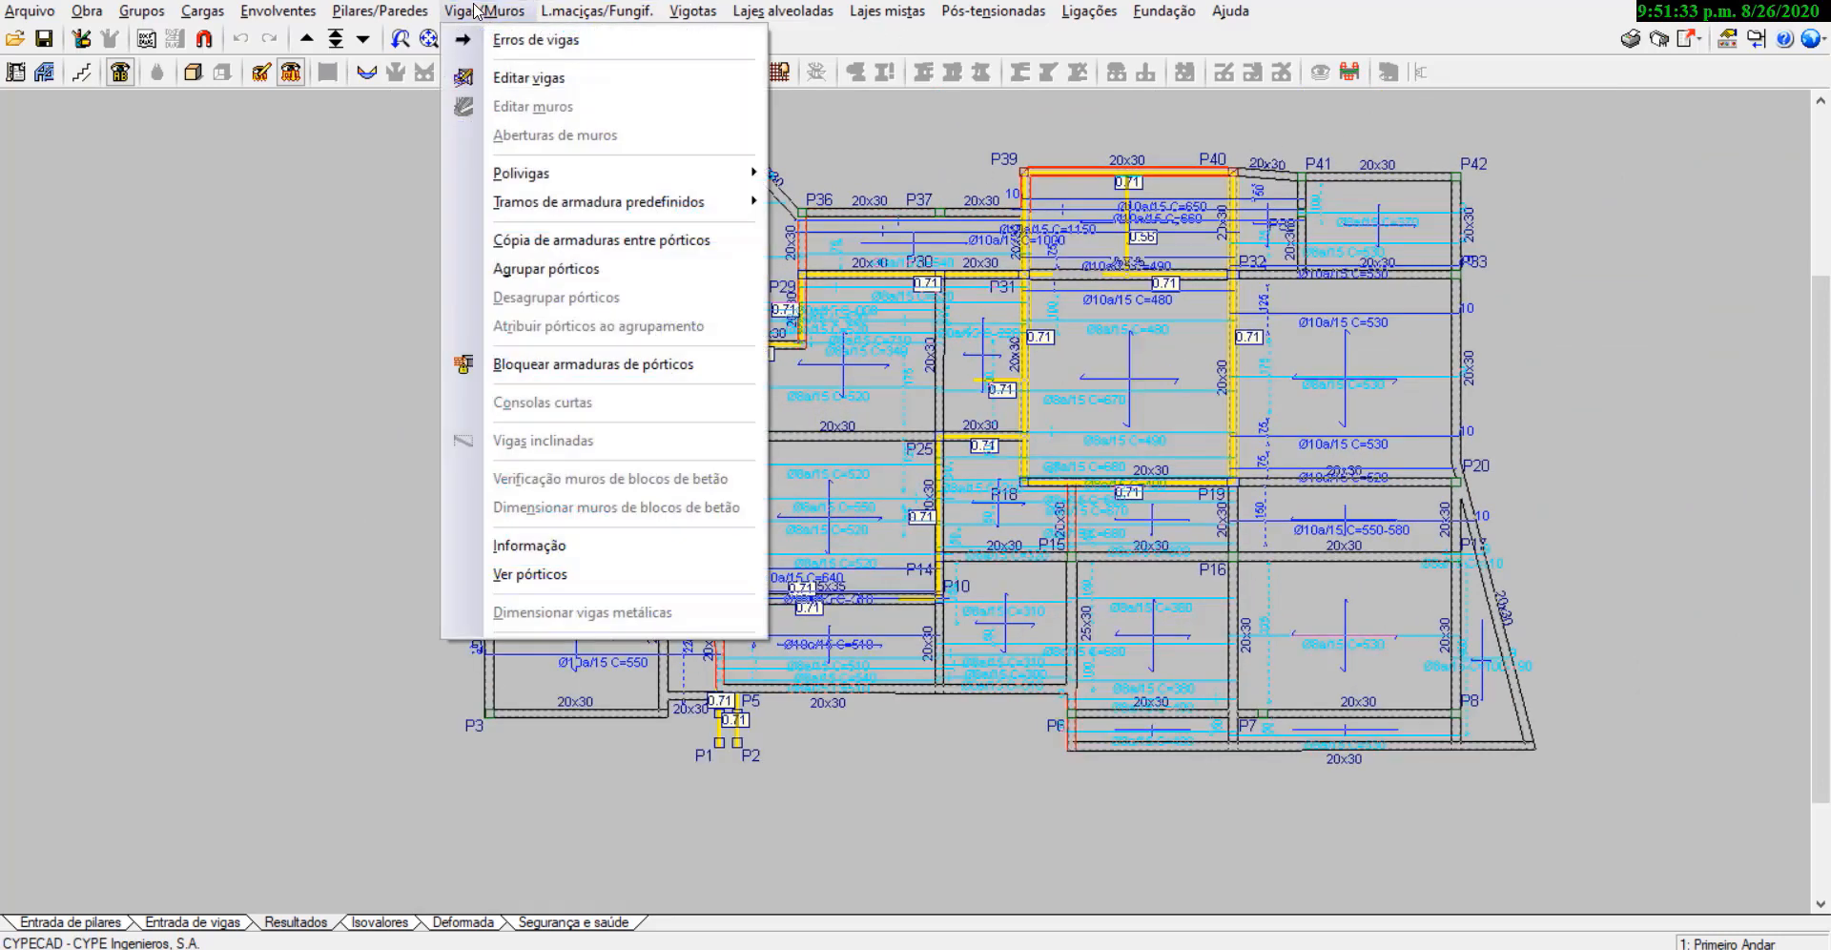
left_click(534, 78)
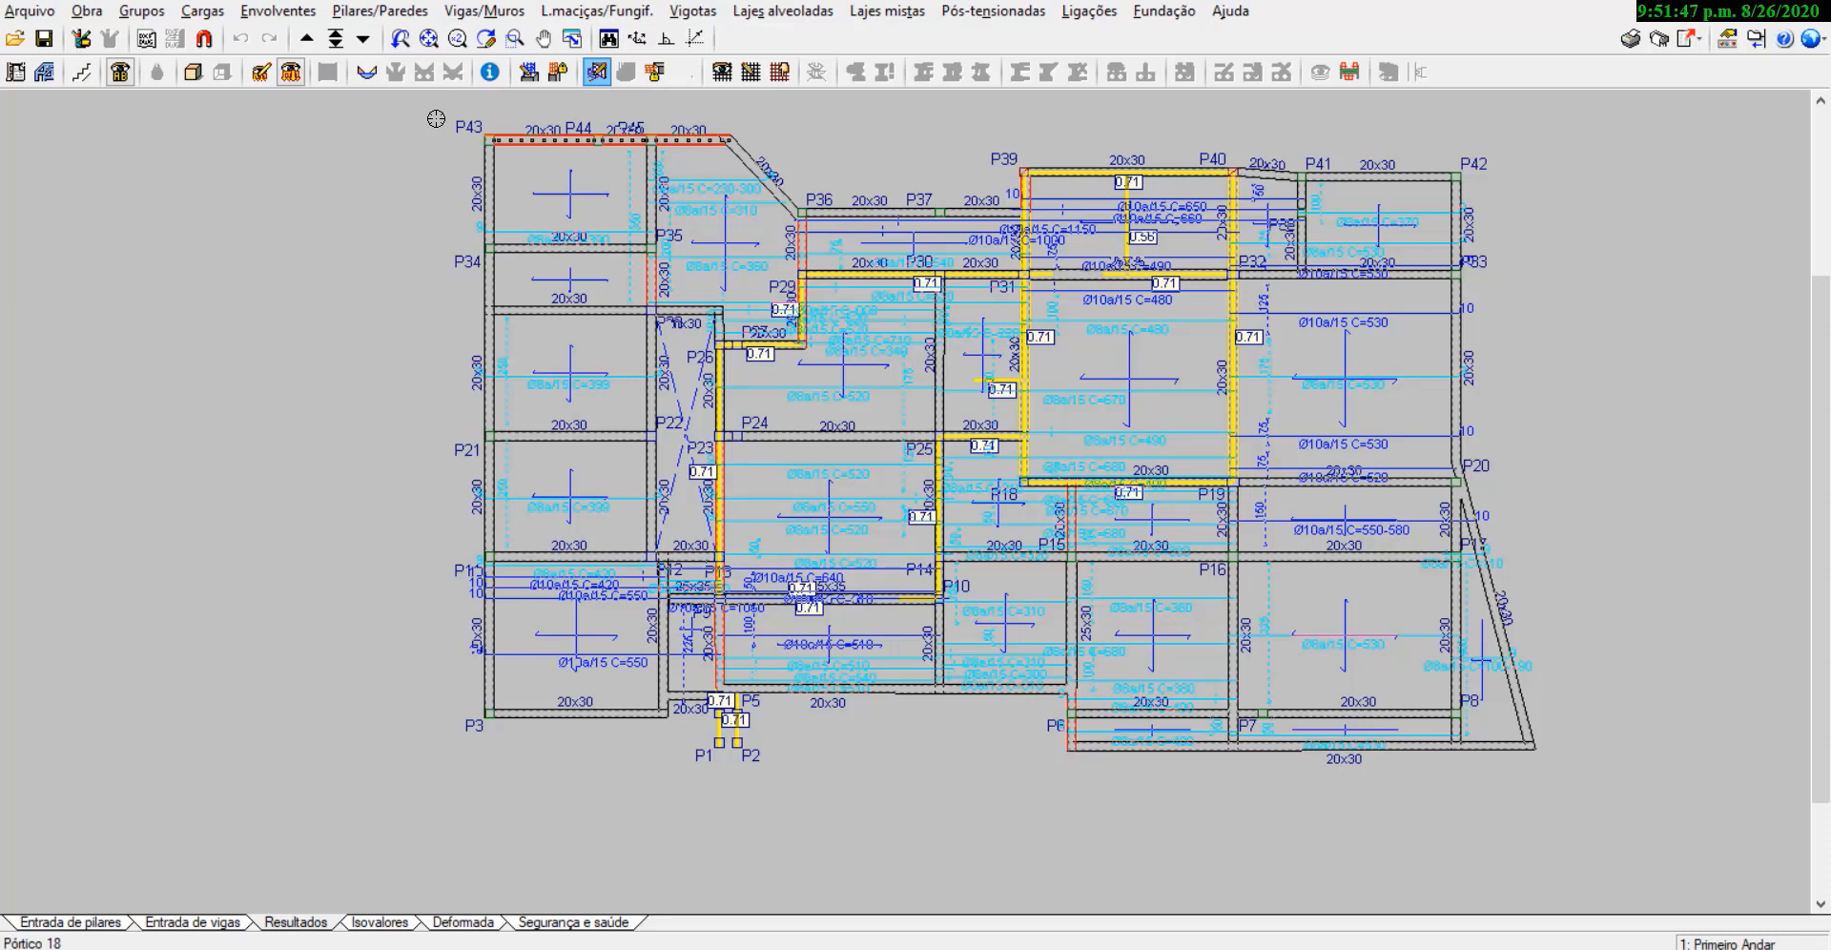
right_click(548, 324)
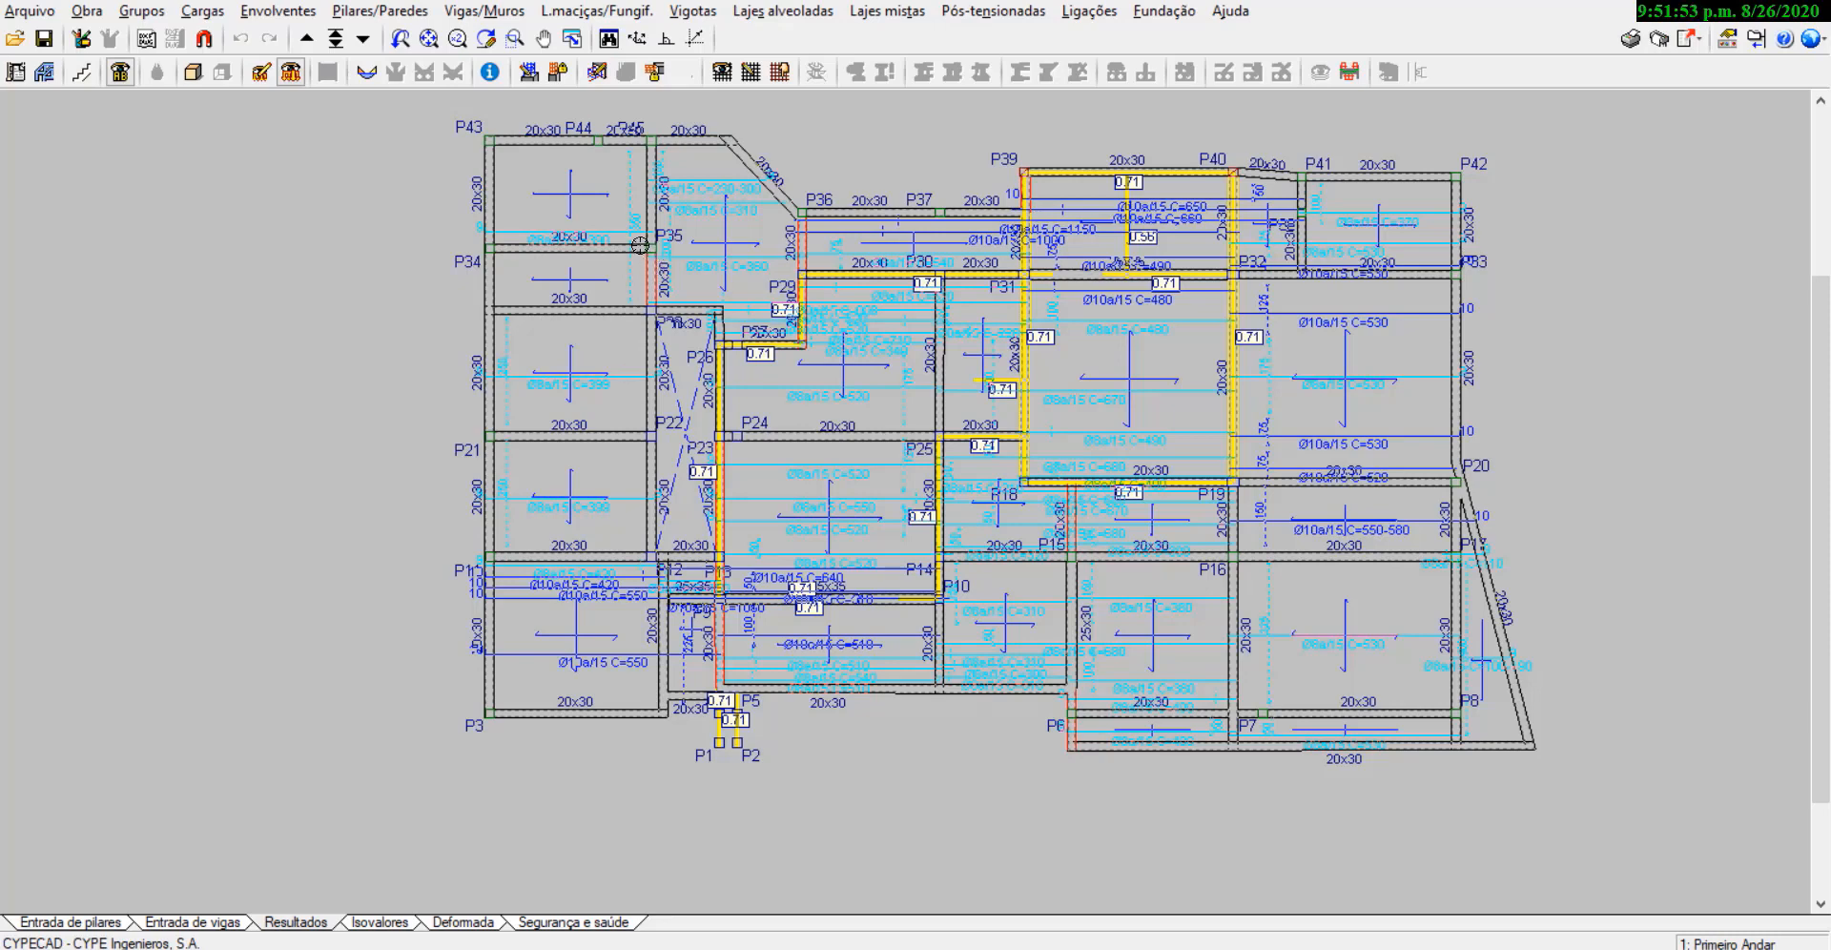
Step: Open the beam line between P12 and P45 in the frame reinforcement editor with Editar vigas and examine its bar layout
left_click(486, 12)
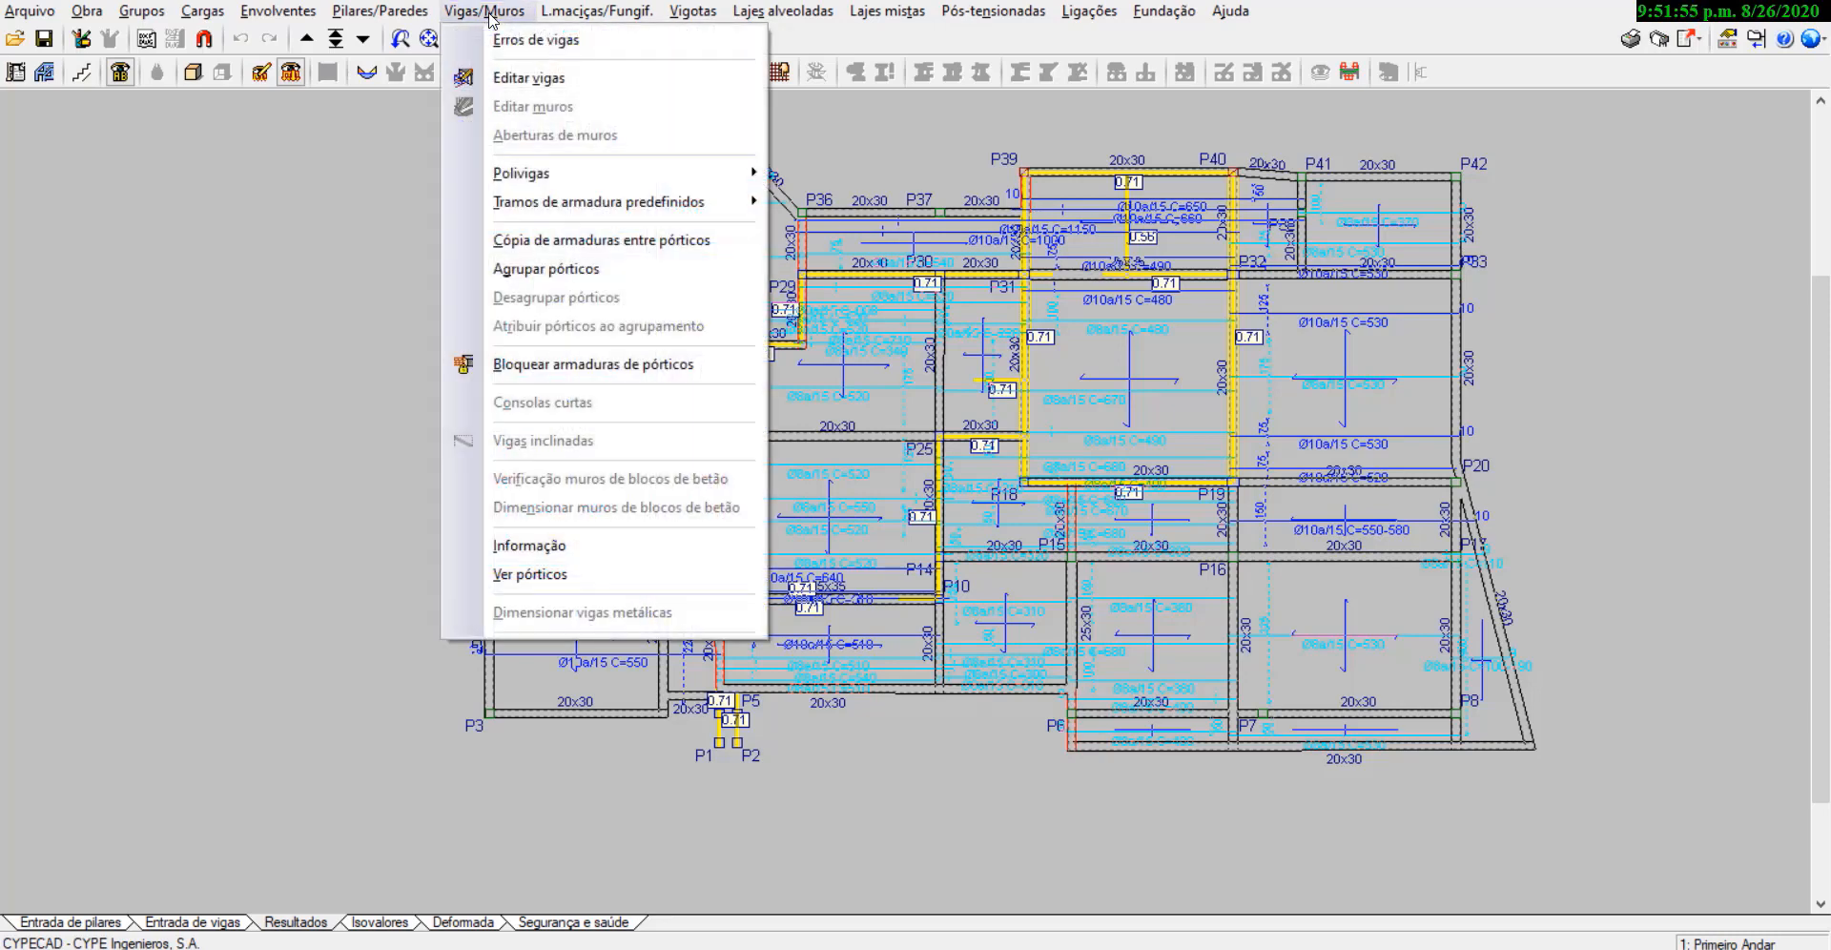
left_click(530, 77)
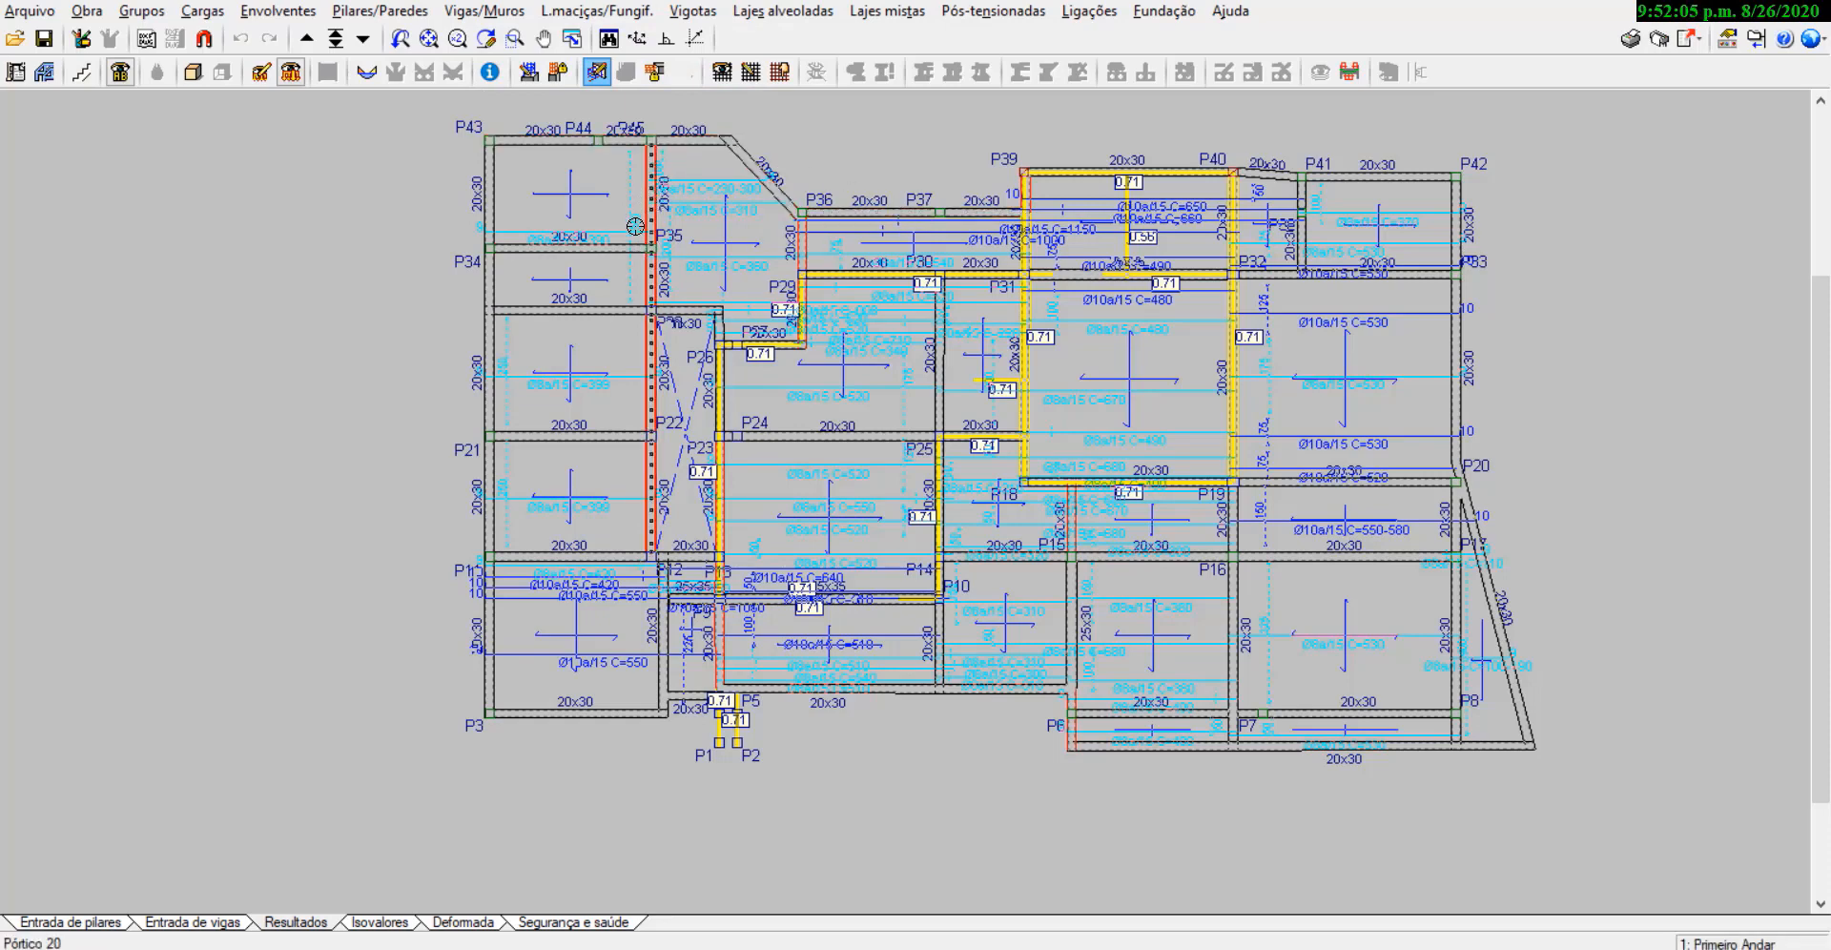
scroll(631, 227, "up", 3)
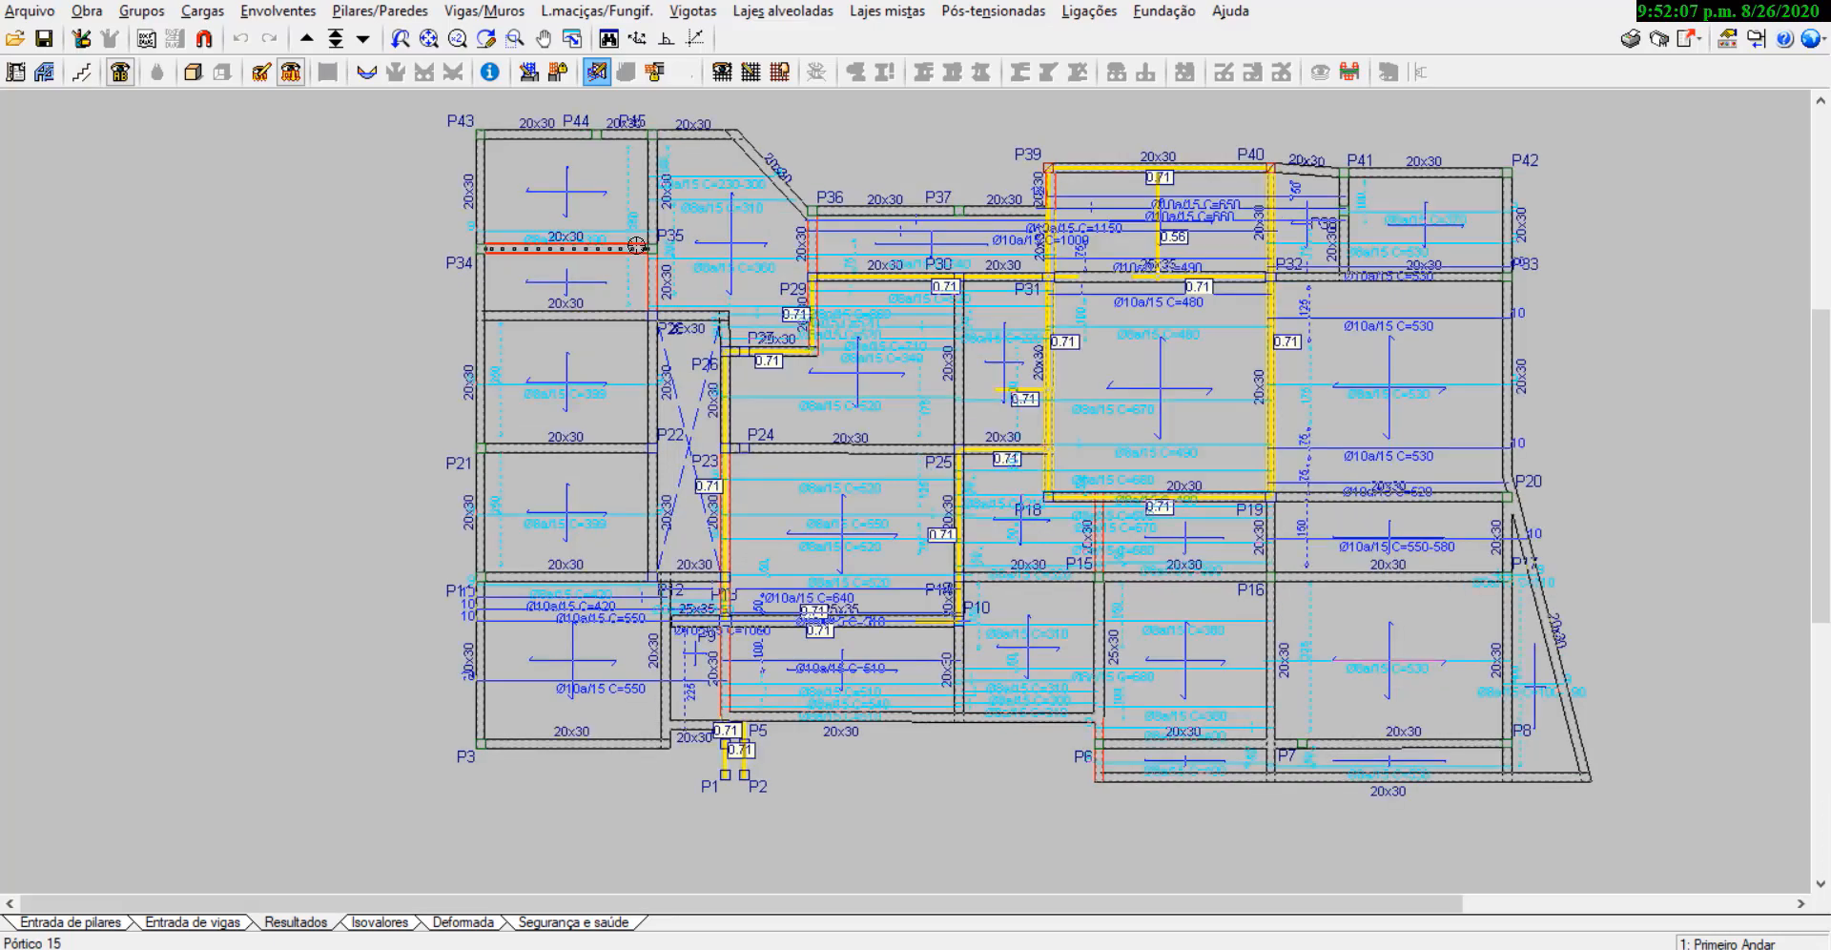
scroll(668, 263, "up", 1)
scroll(662, 258, "up", 2)
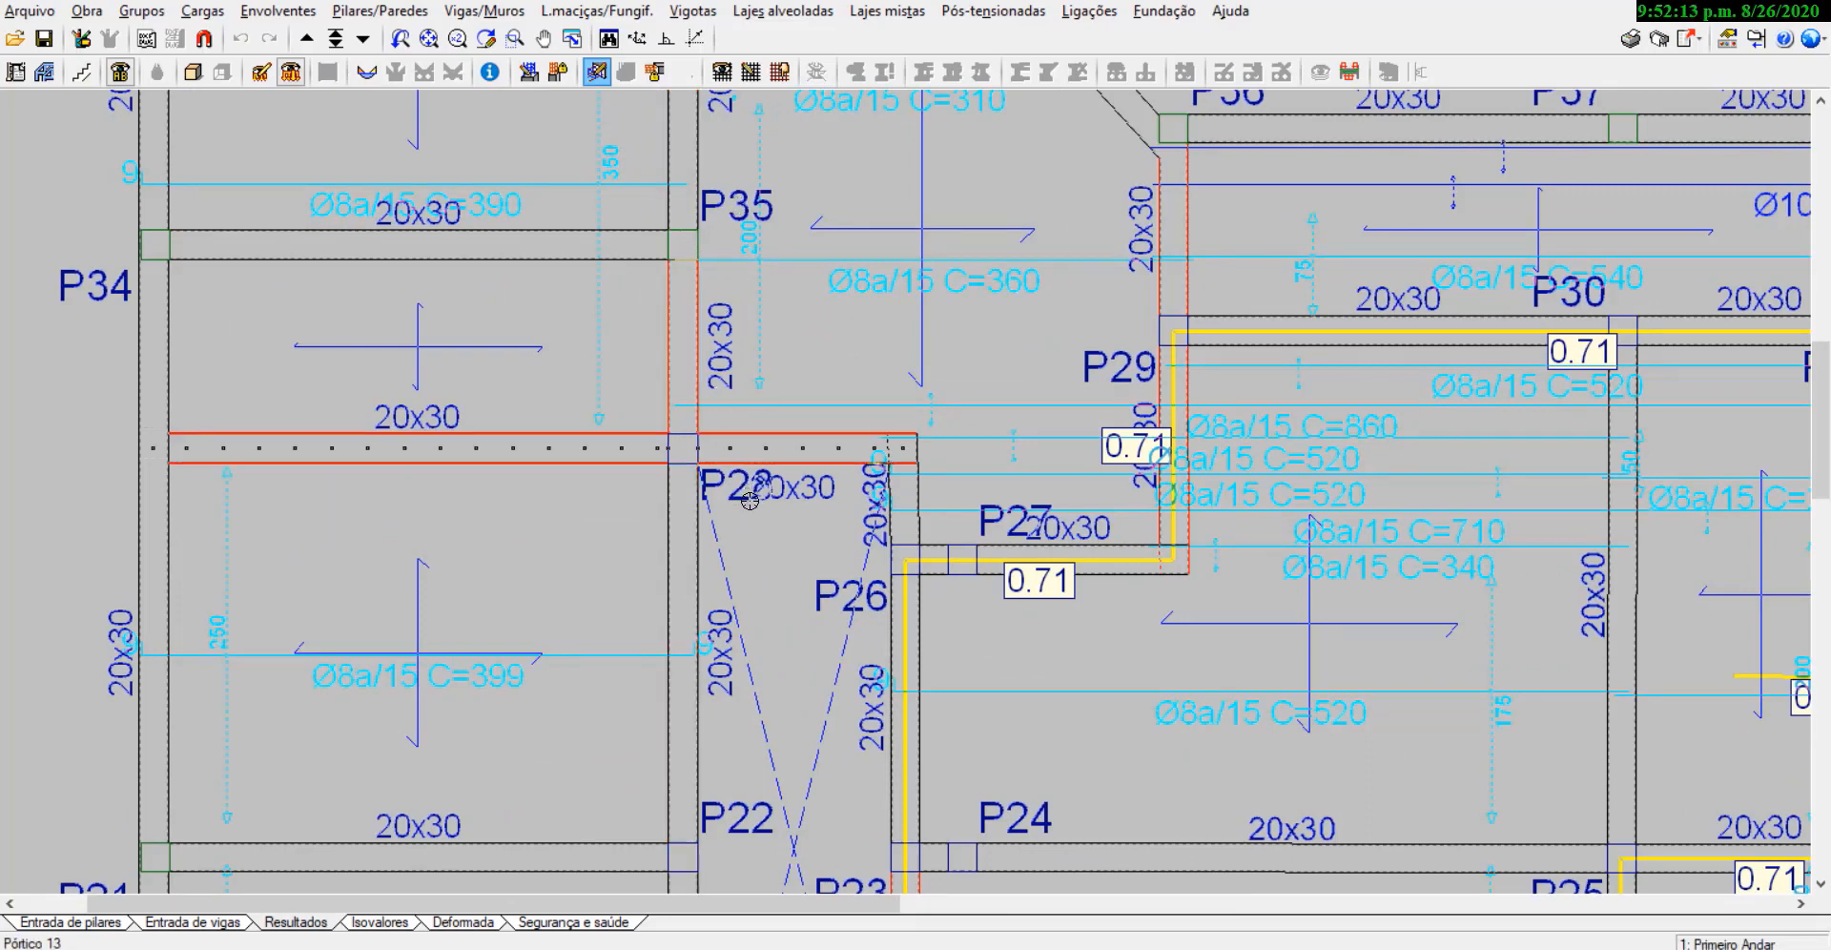
left_click(695, 325)
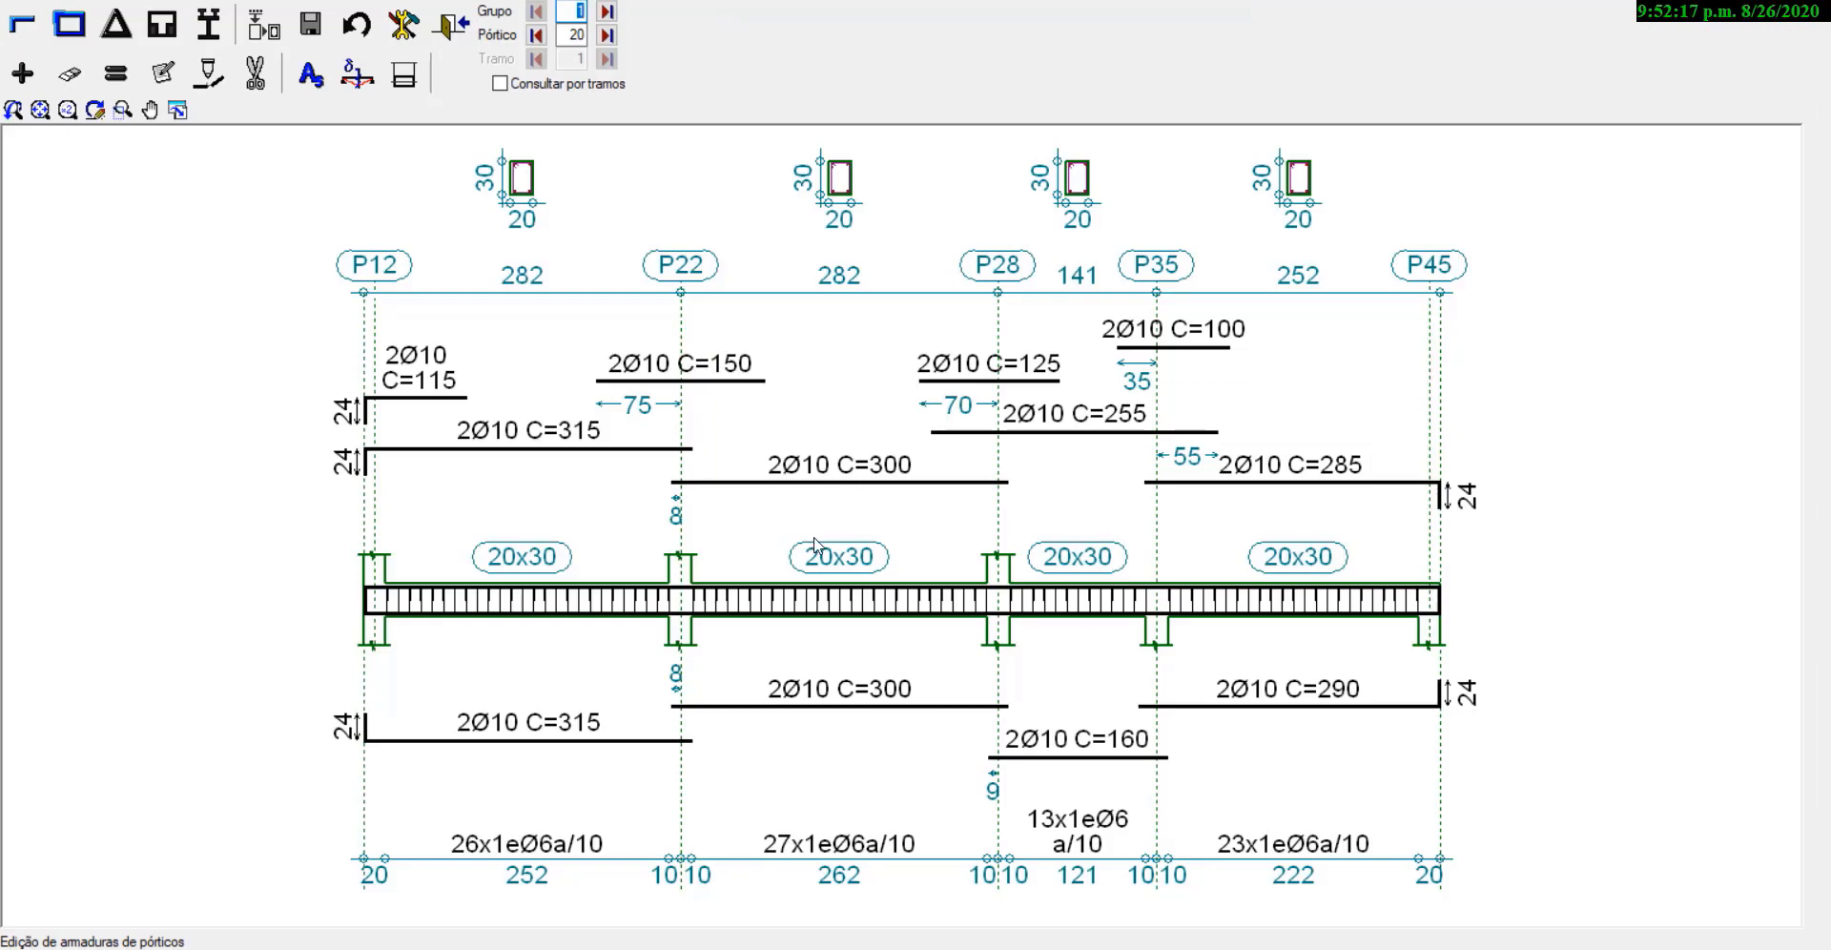
scroll(879, 243, "down", 2)
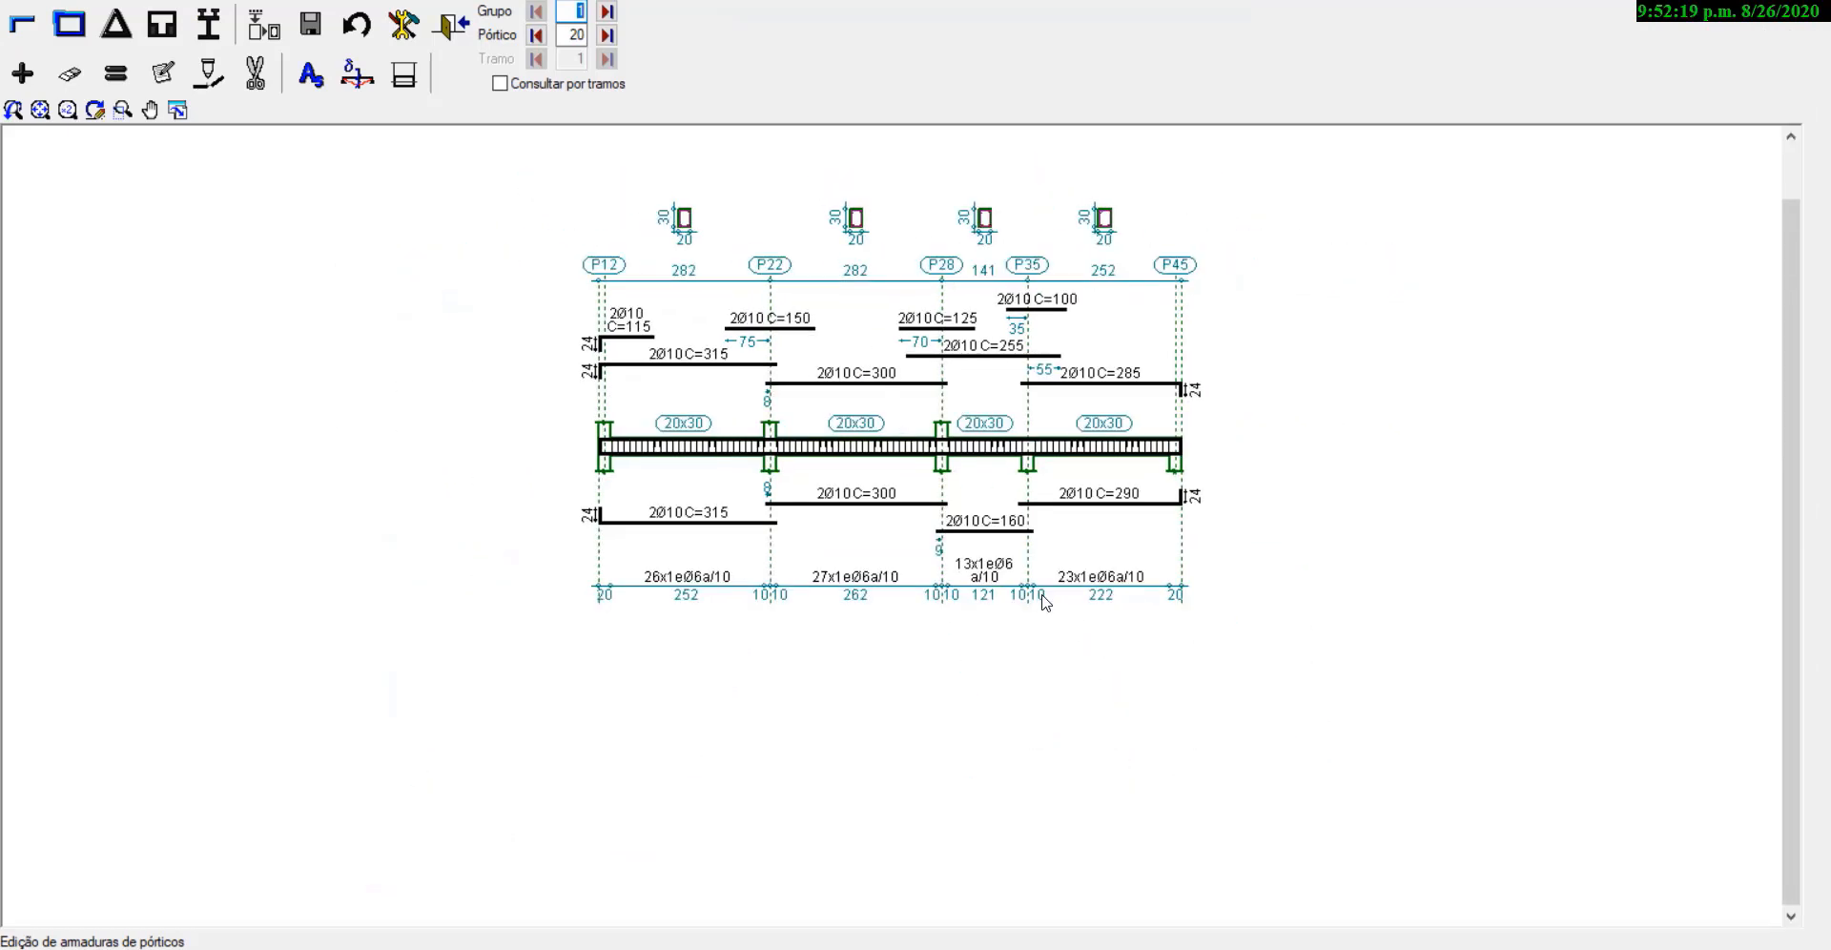
scroll(1124, 726, "down", 1)
scroll(995, 284, "up", 1)
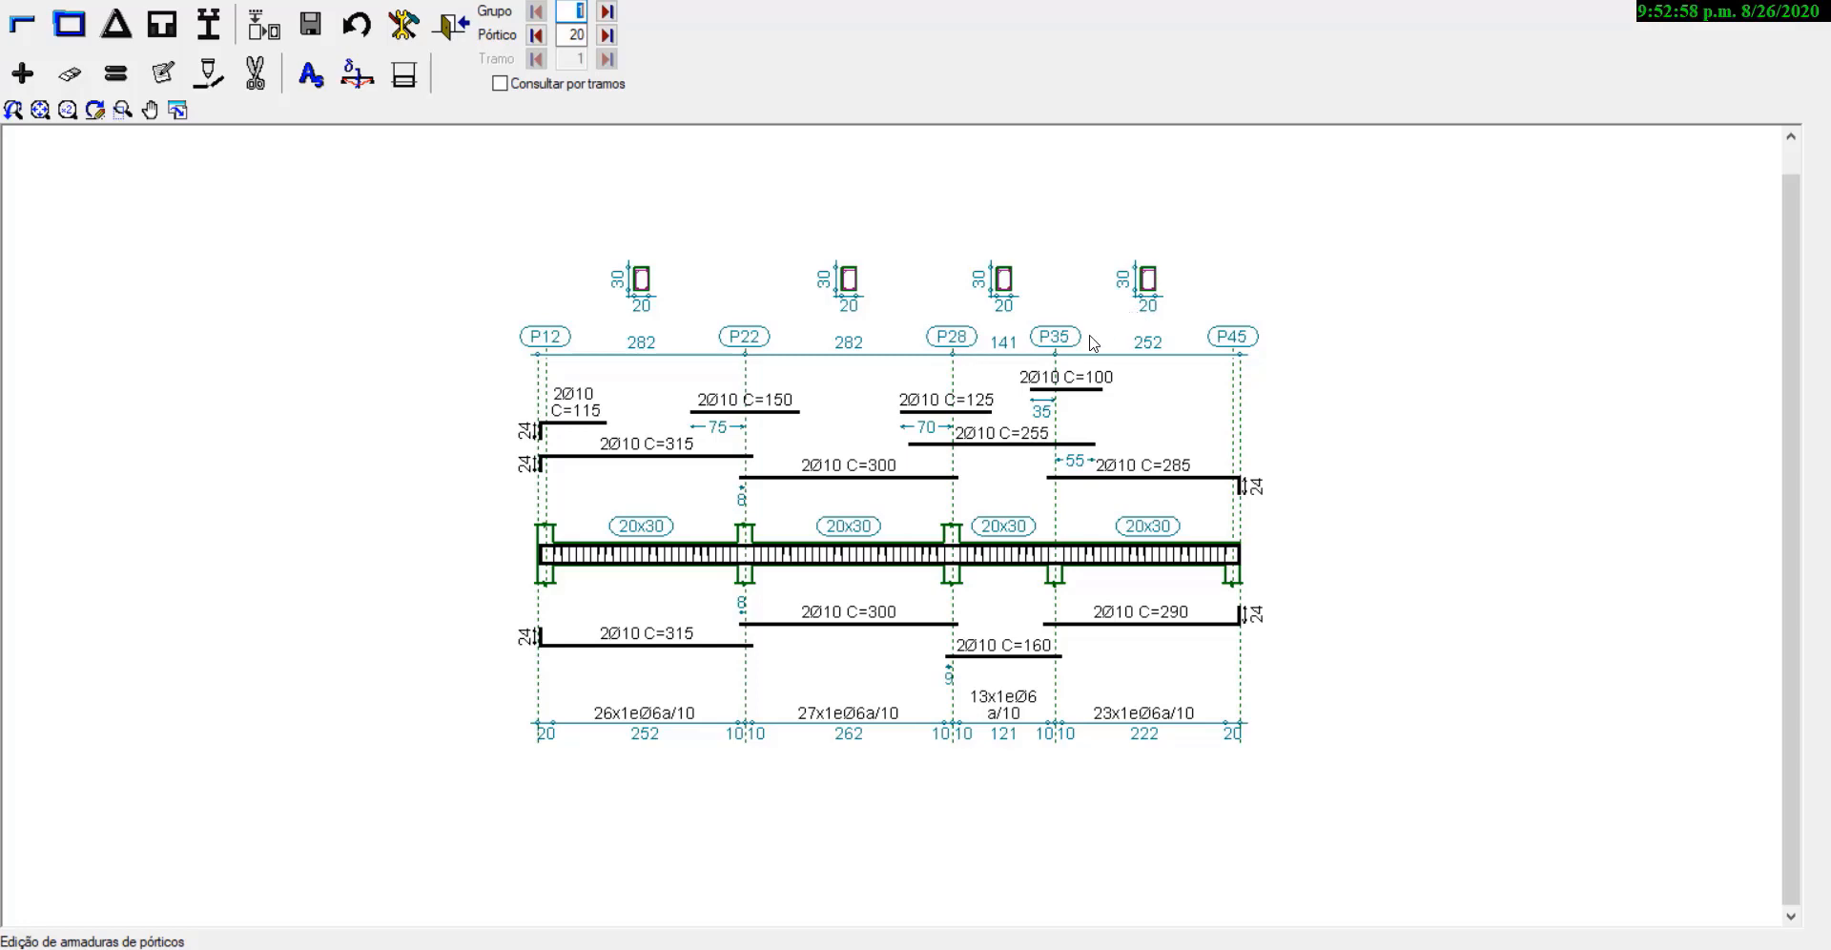
scroll(1093, 344, "up", 2)
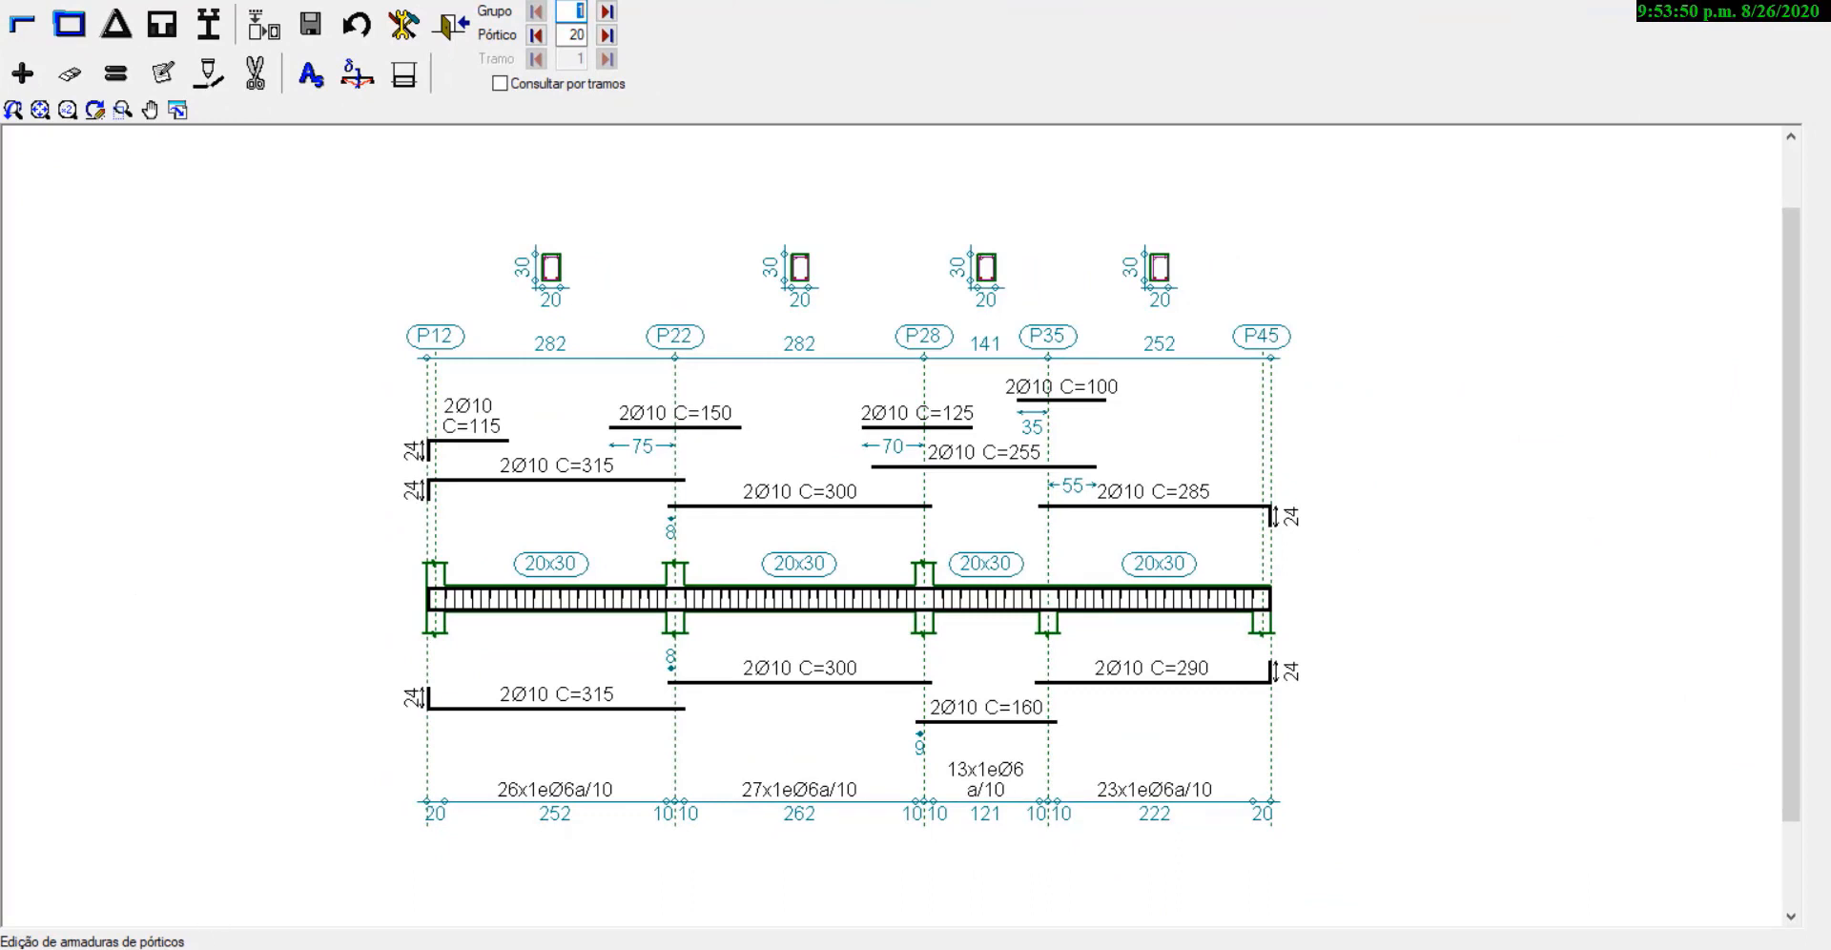
Step: Activate the Editar tool for the frame's longitudinal reinforcement
left_click(32, 23)
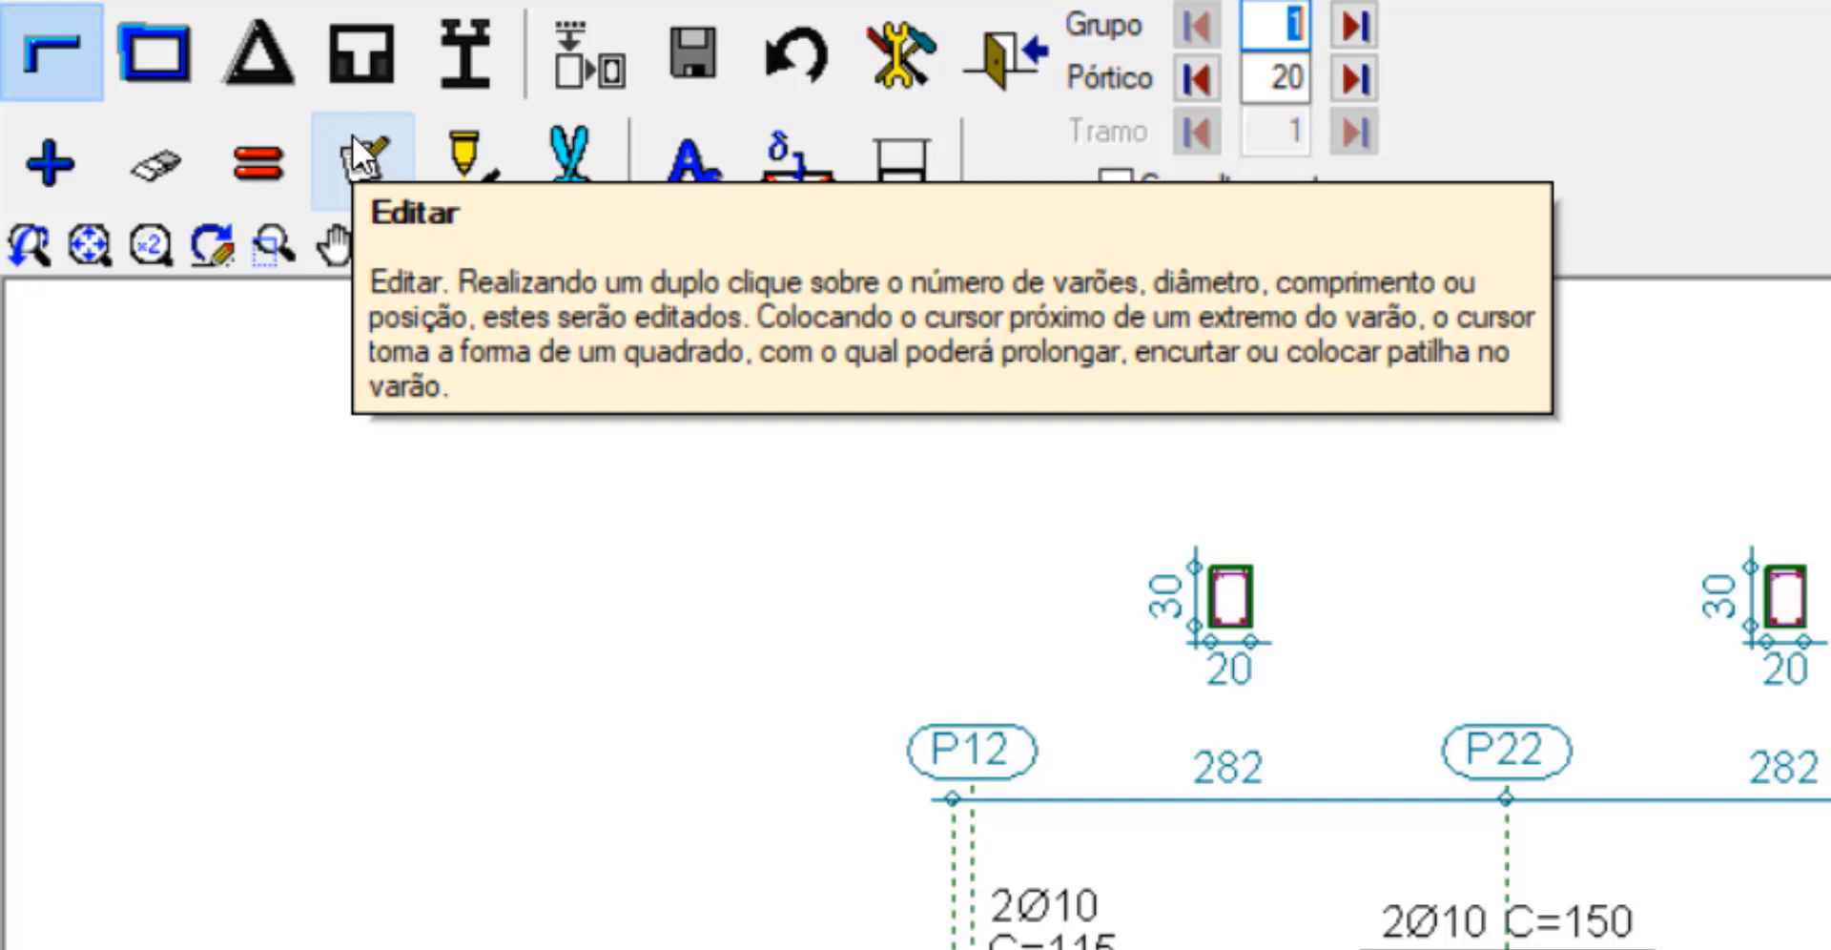
left_click(352, 134)
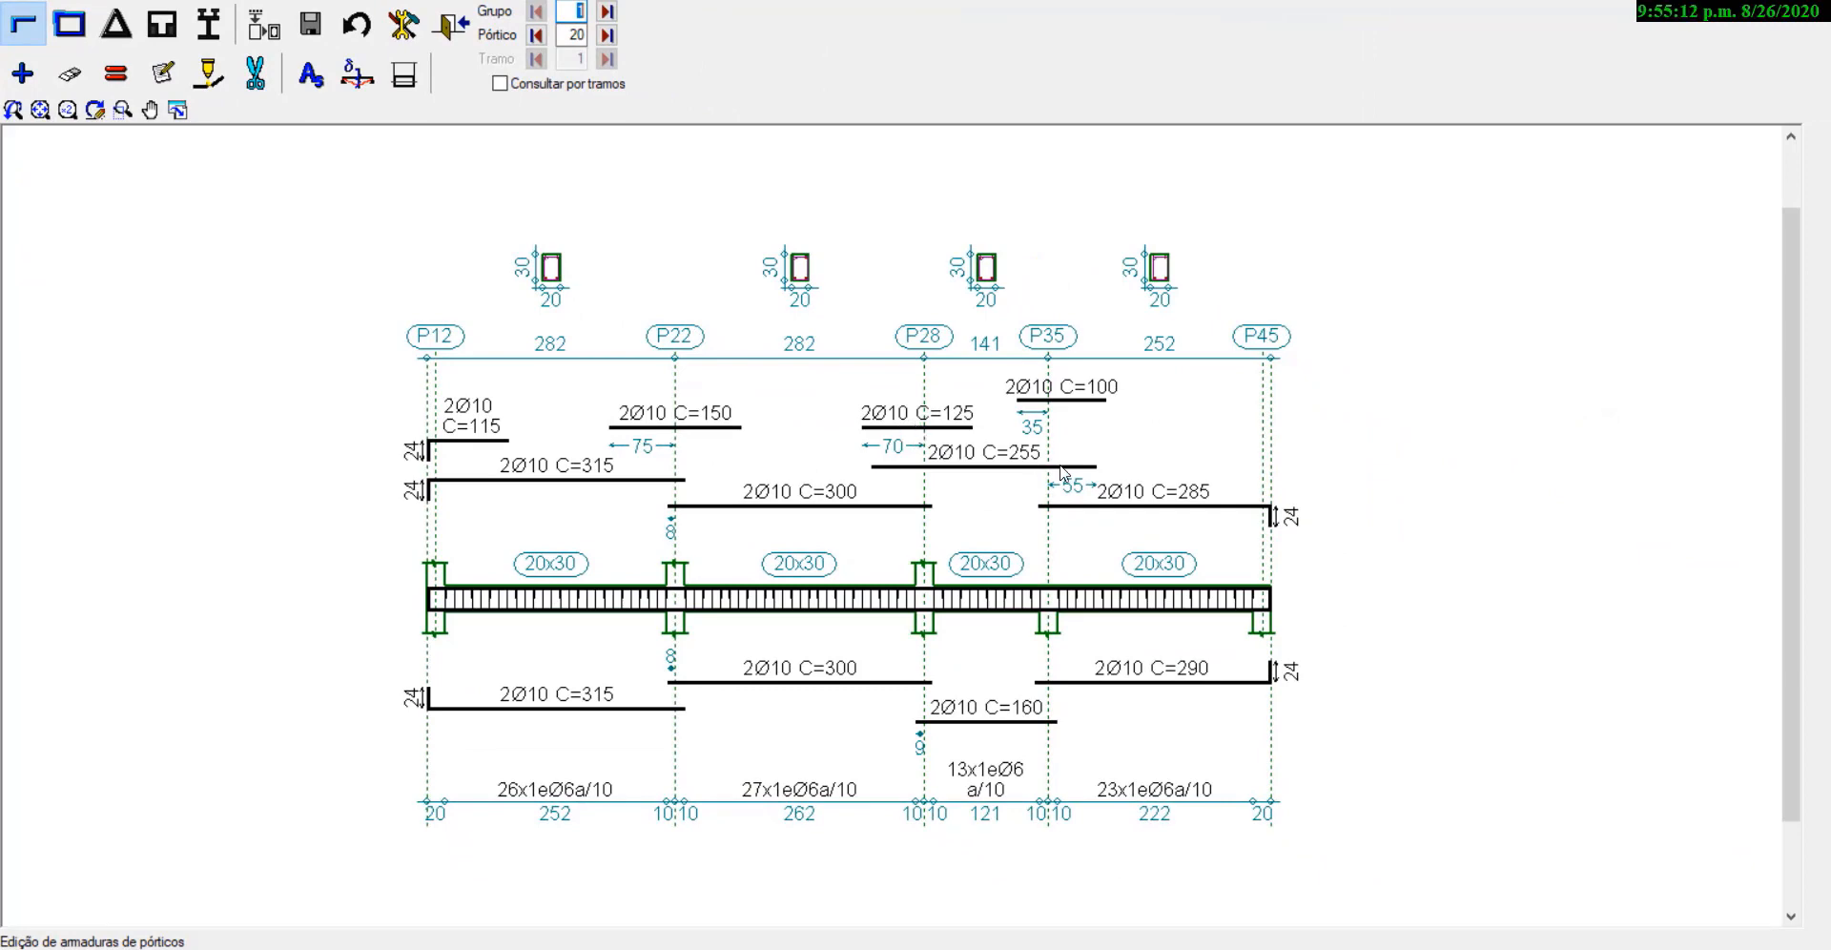
scroll(1030, 482, "up", 1)
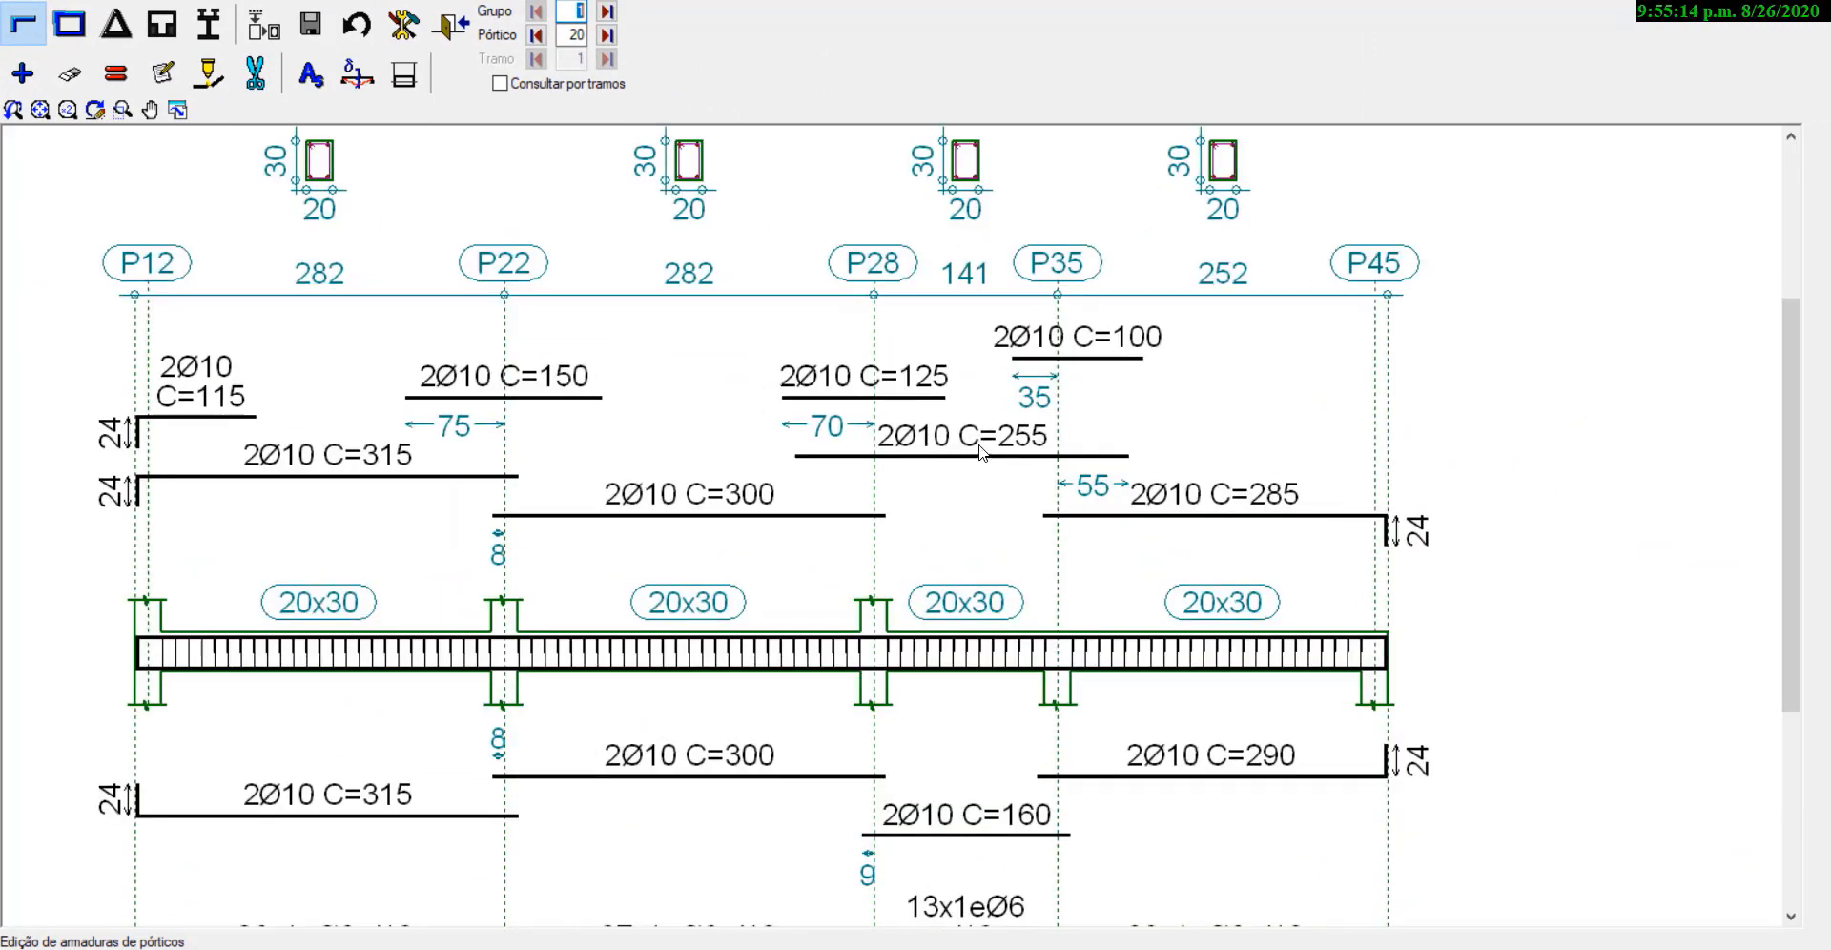
left_click(115, 73)
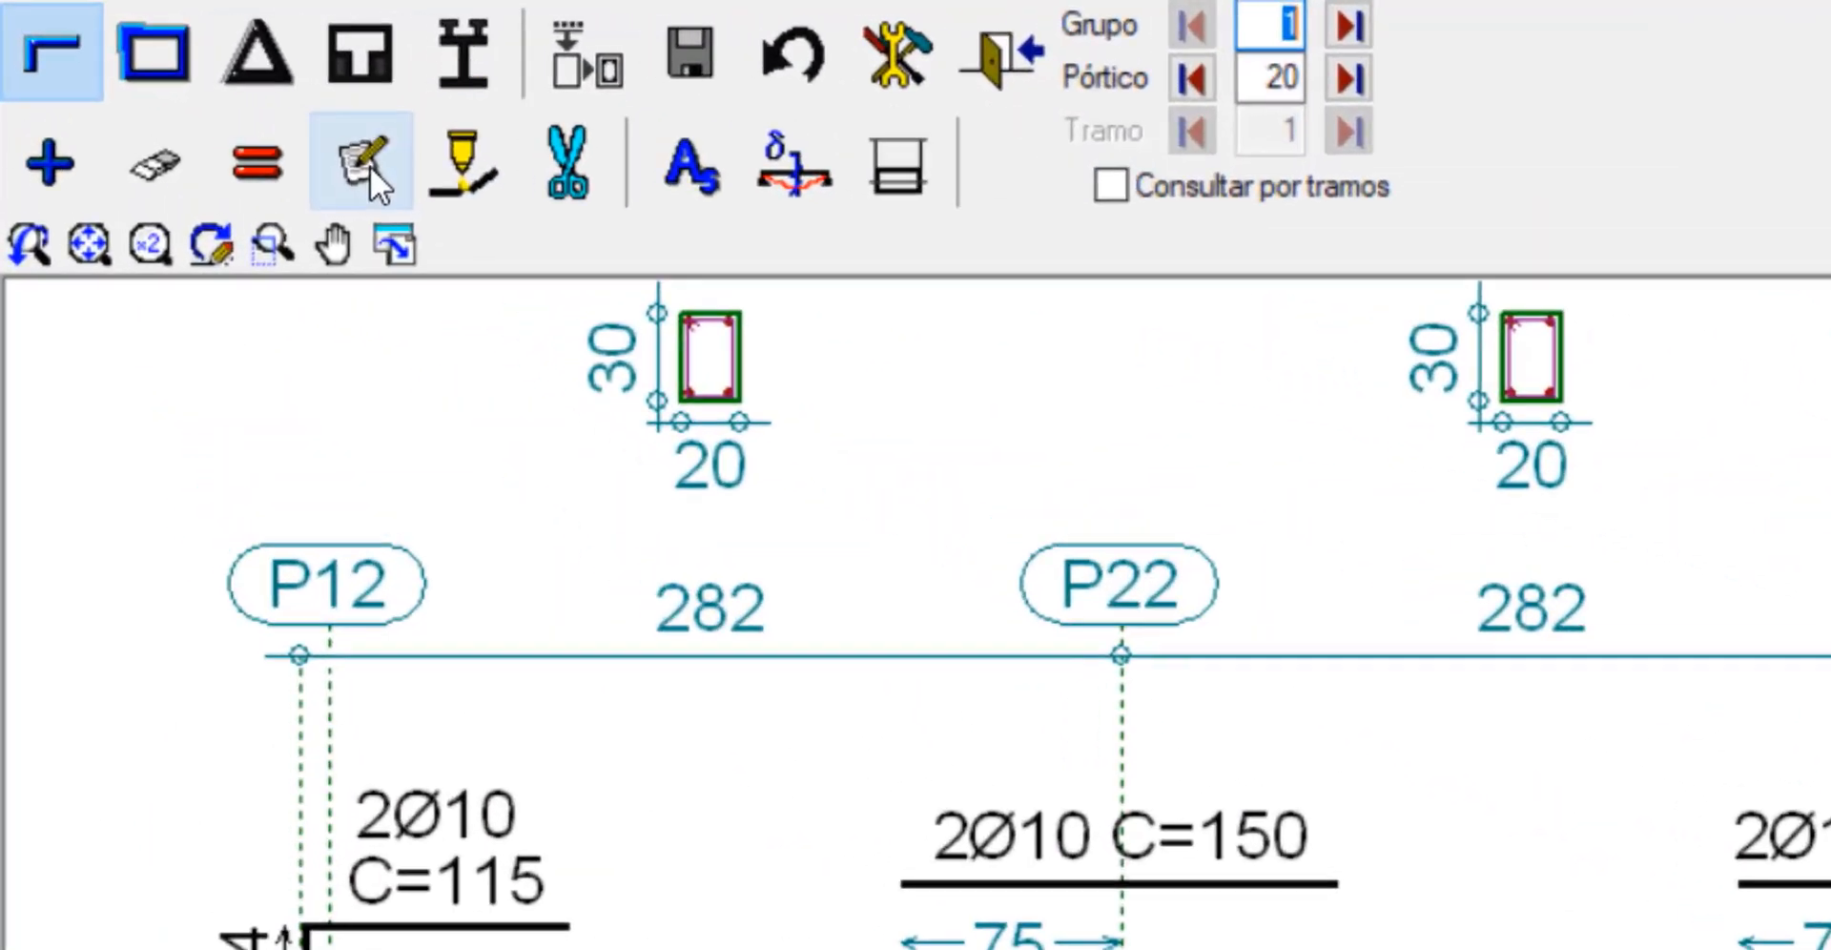
left_click(371, 158)
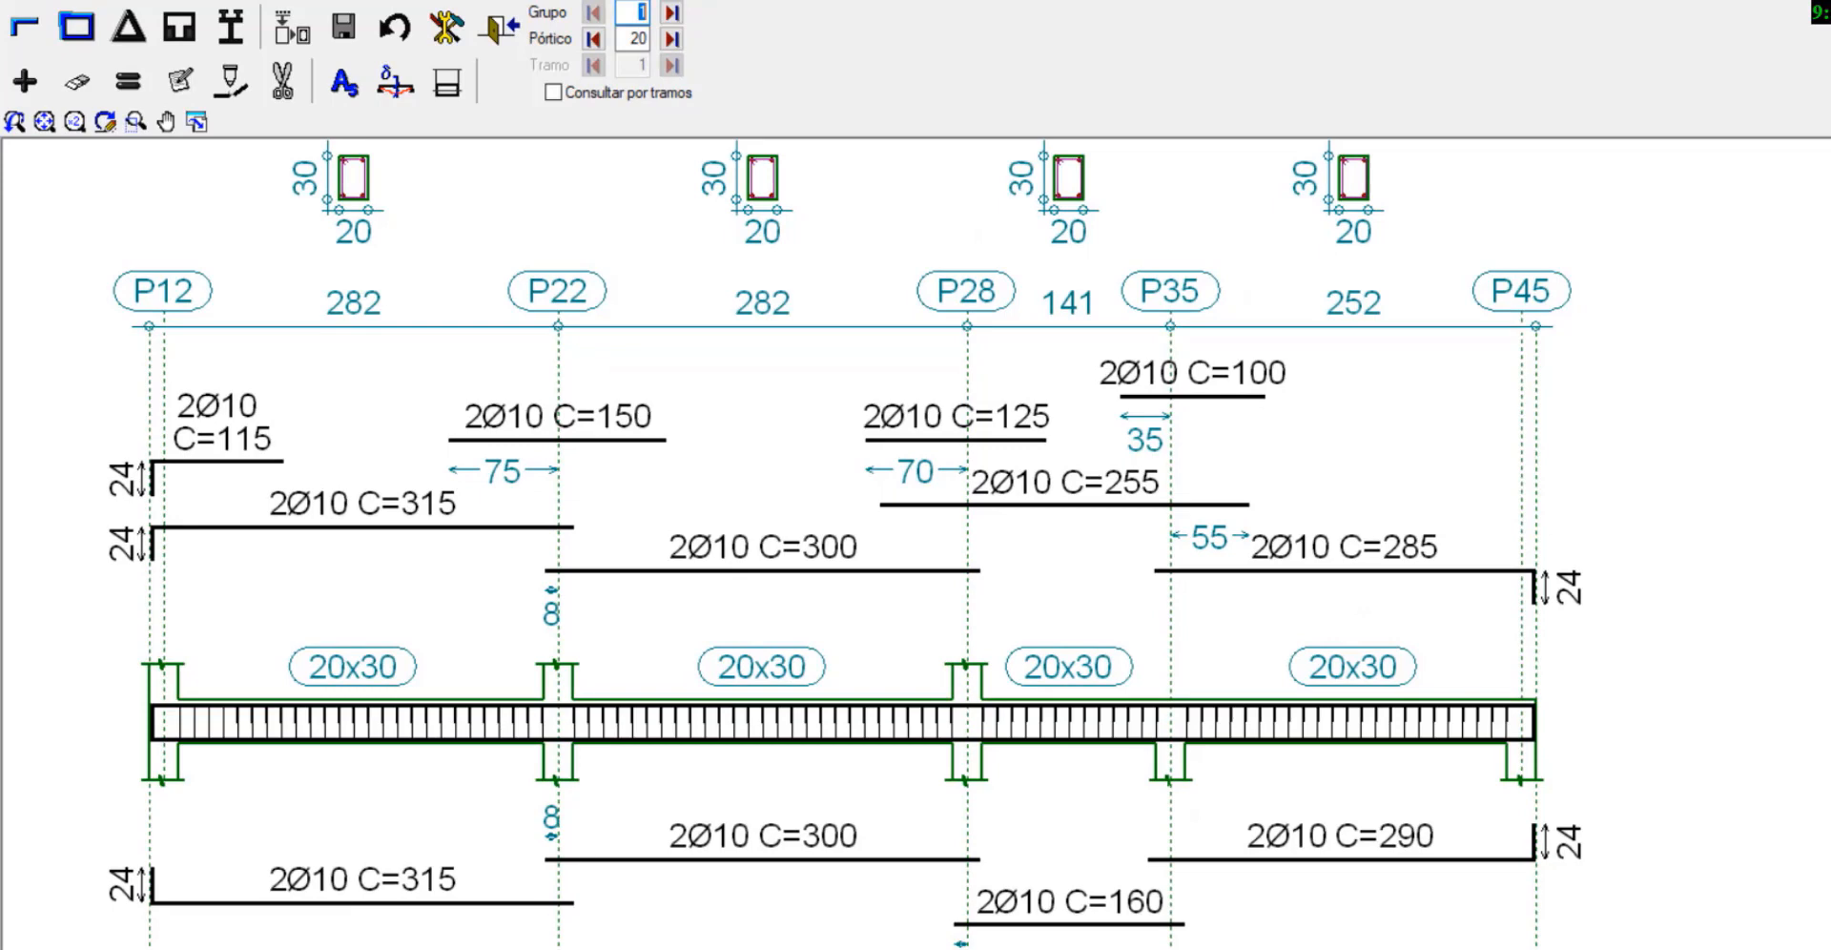
left_click(25, 29)
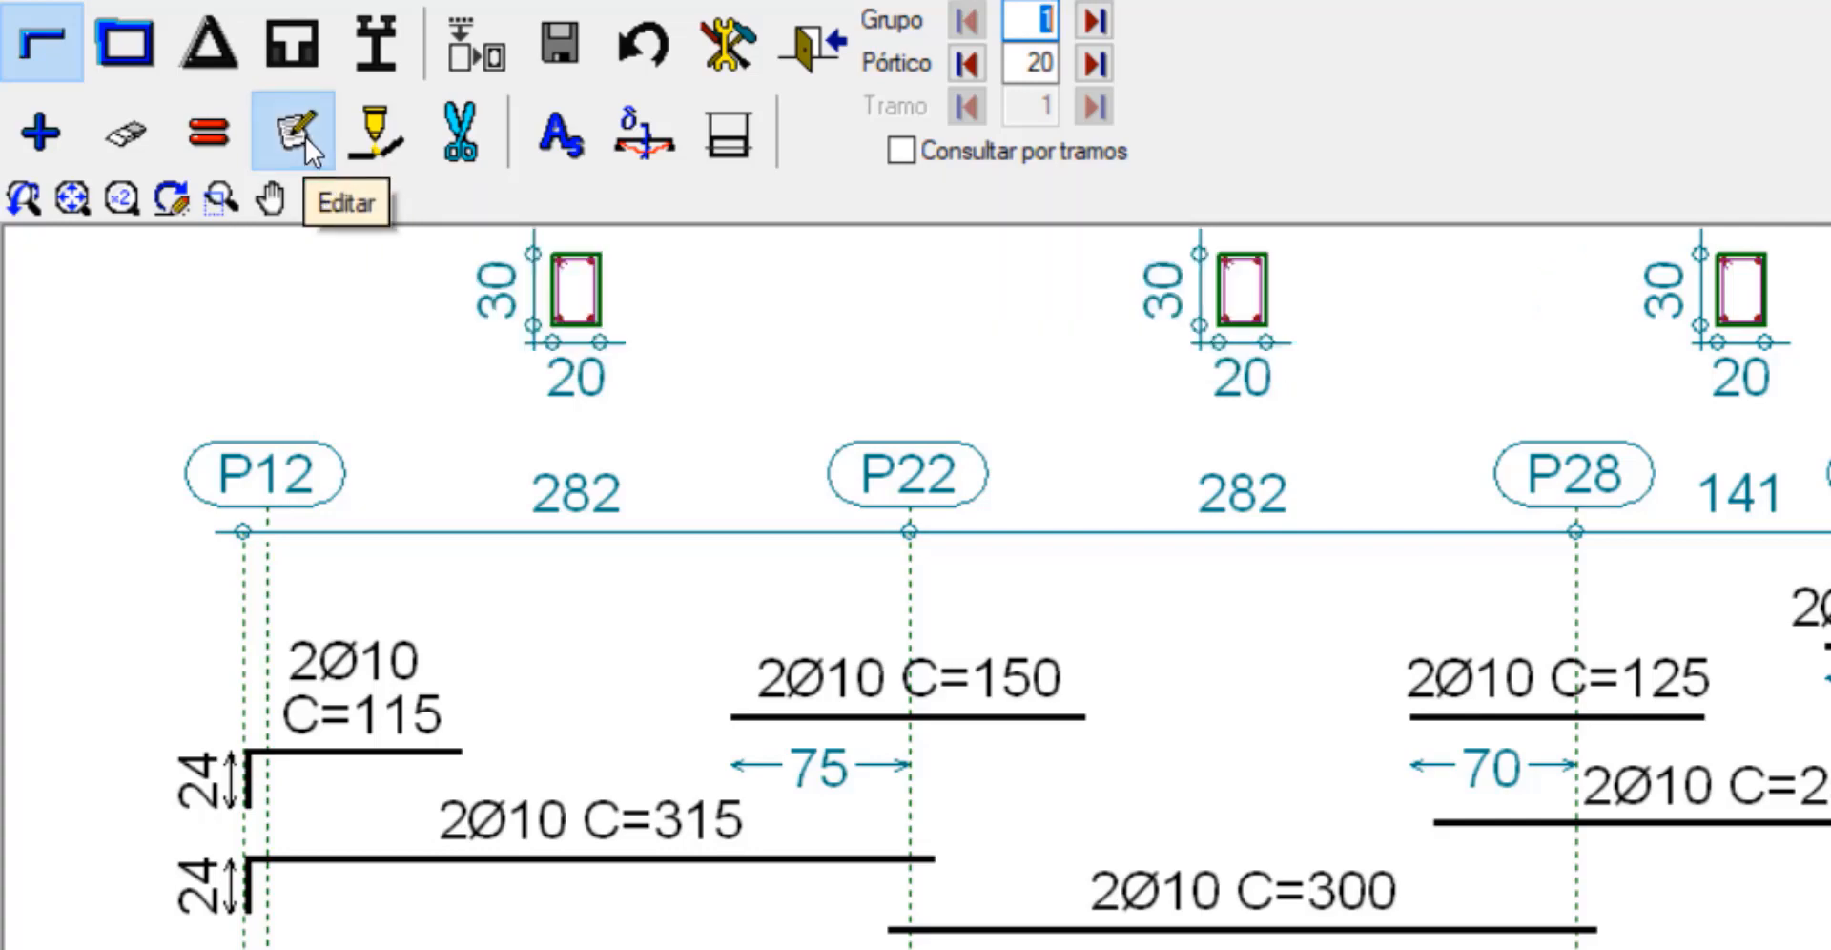
left_click(305, 137)
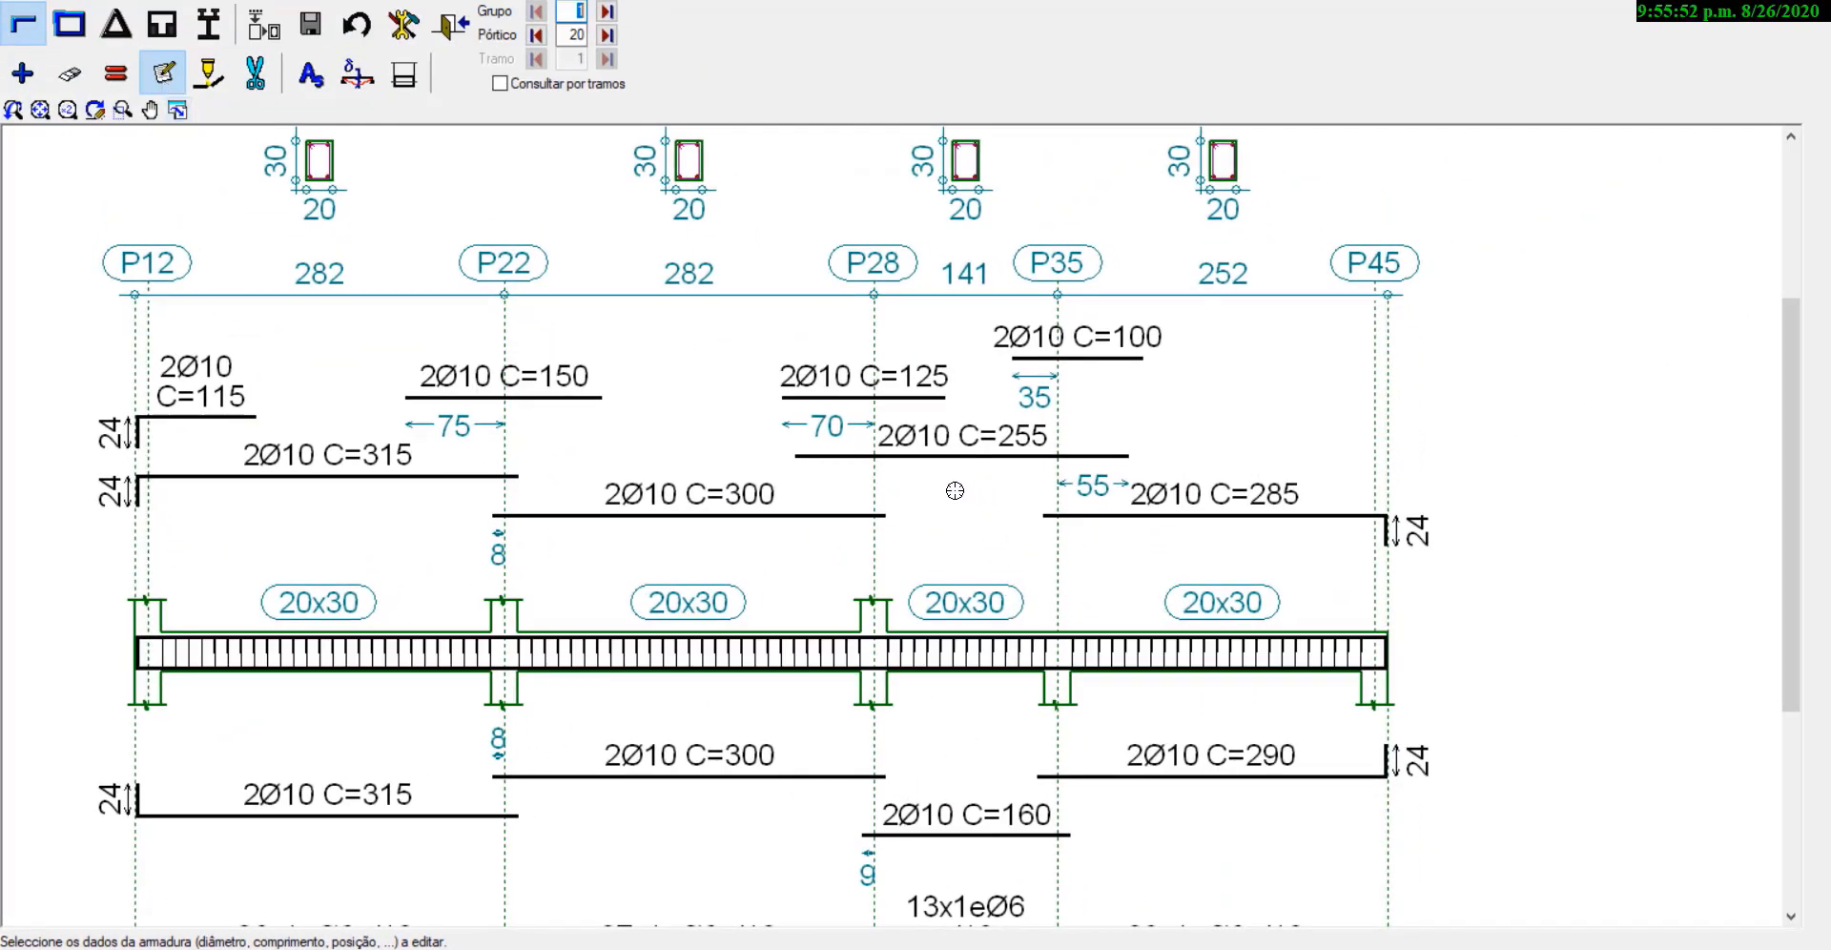
Step: Check the editable length and diameter options of the 2Ø10 C=255 upper bar crossing P28 and P35, keeping both values
scroll(657, 754, "down", 1)
scroll(656, 753, "down", 1)
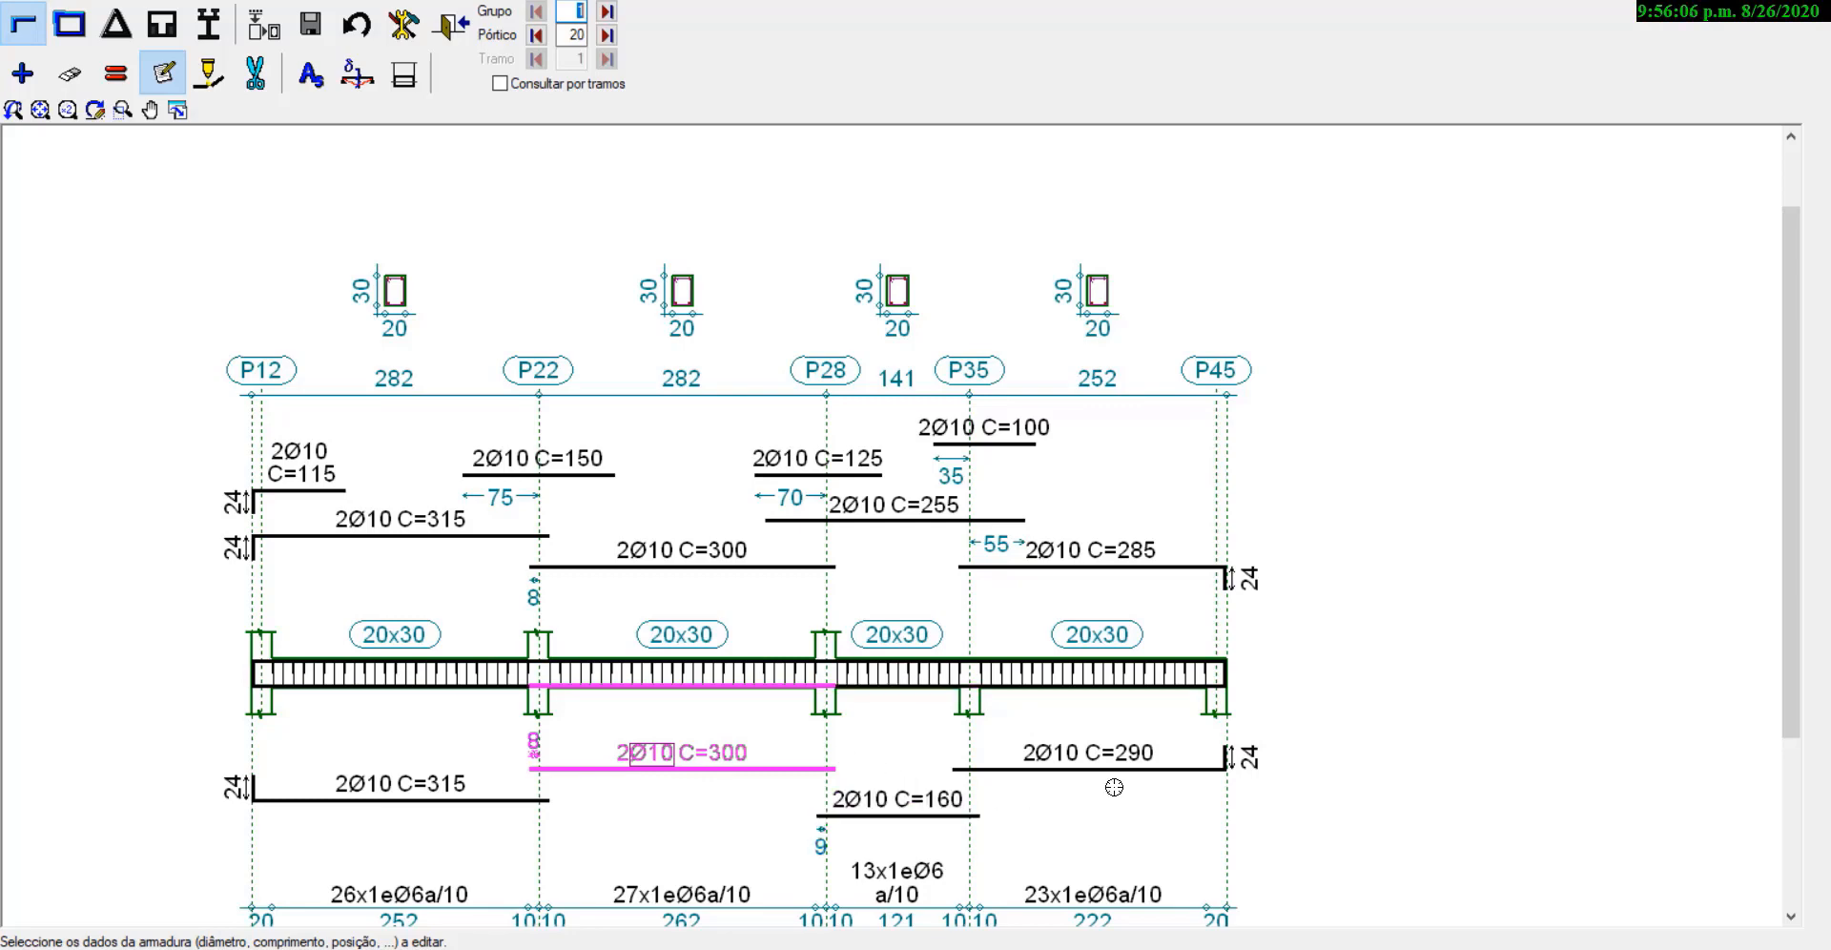
left_click(935, 516)
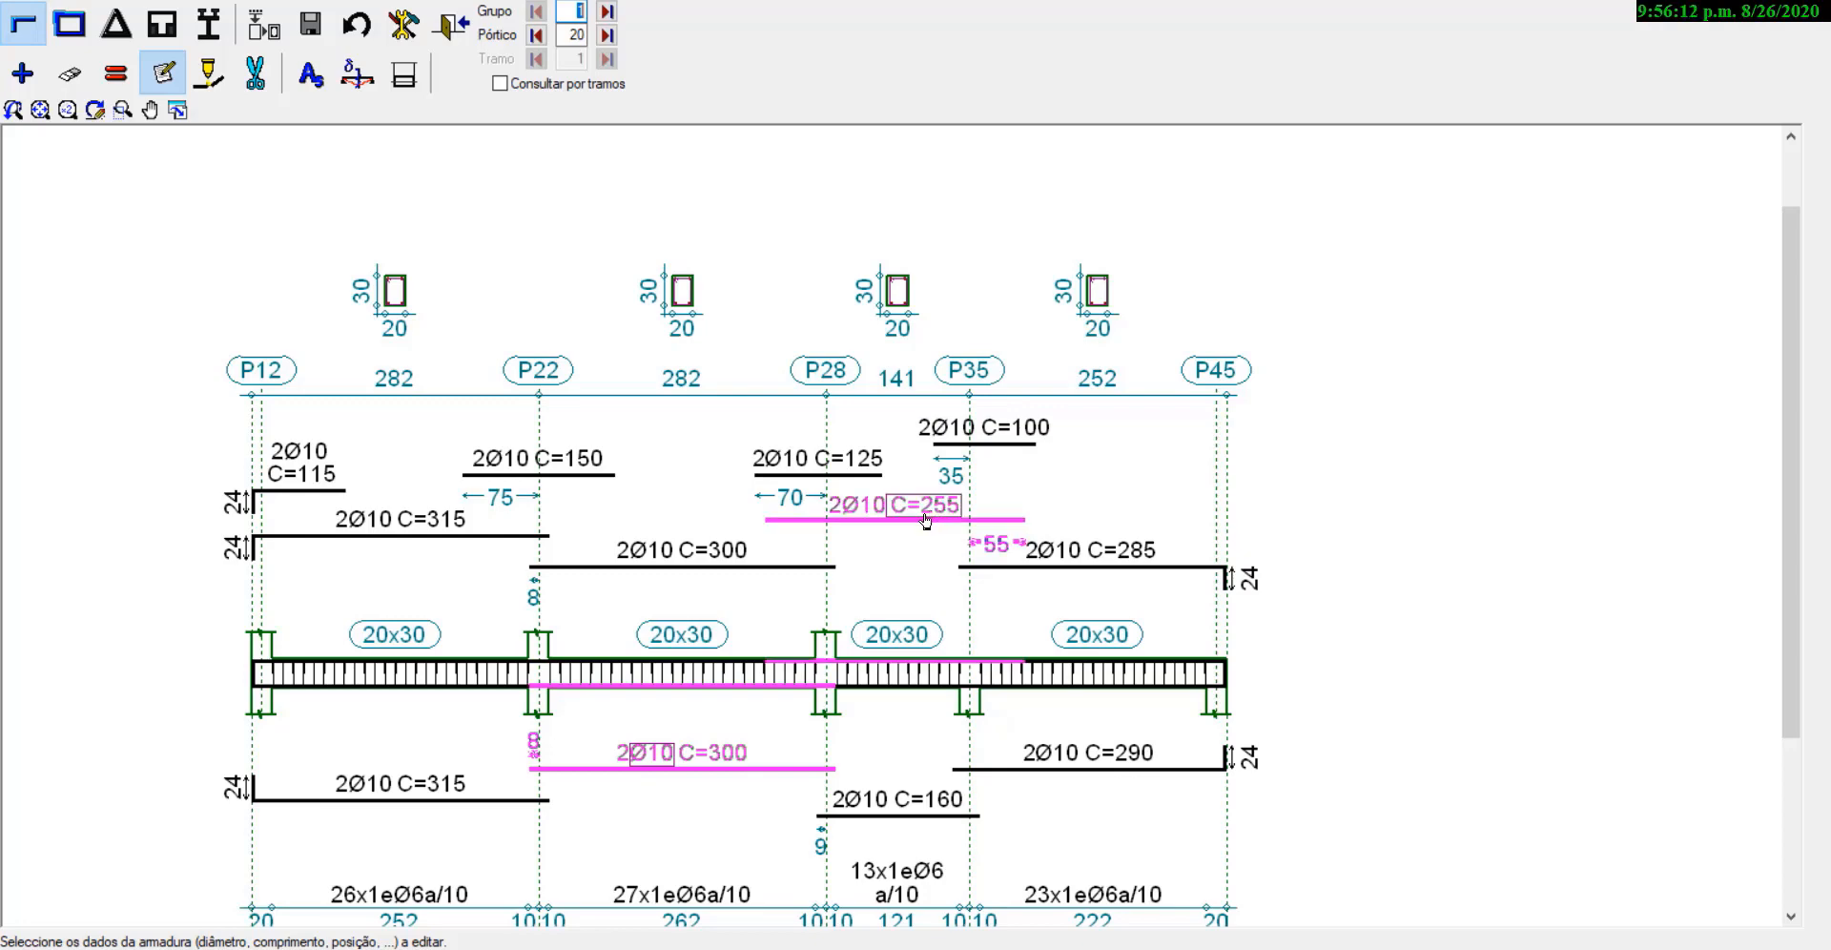
left_click(922, 523)
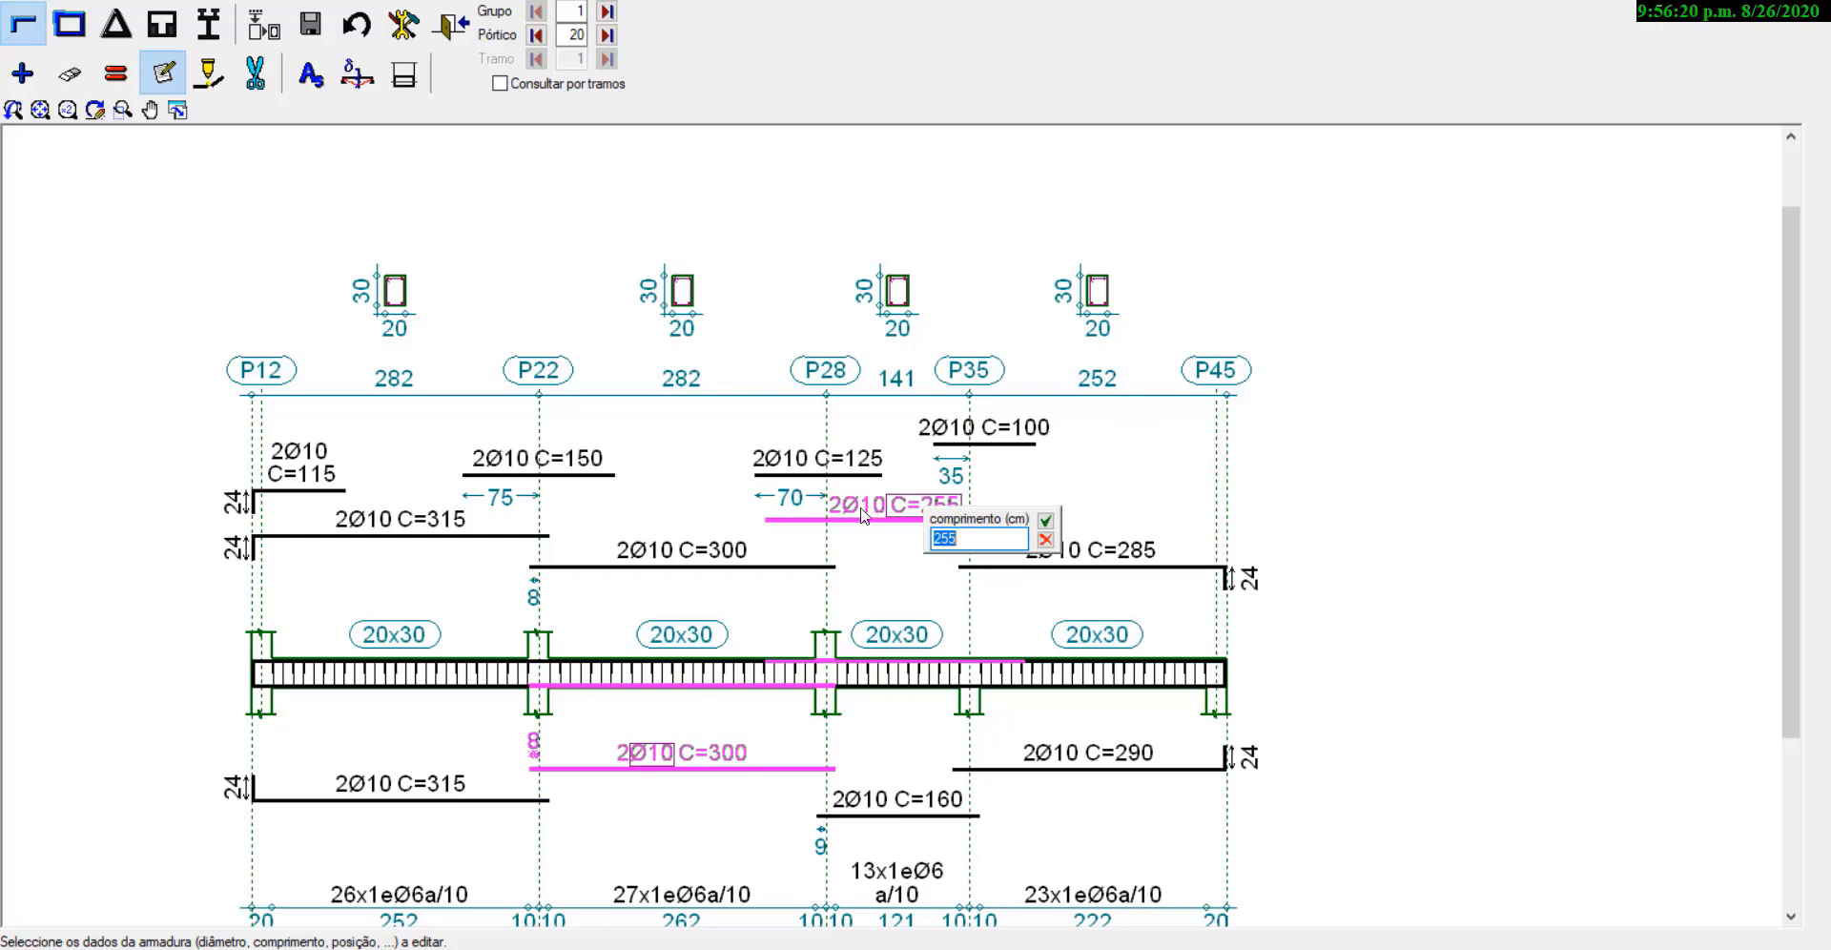
left_click(1045, 520)
left_click(969, 521)
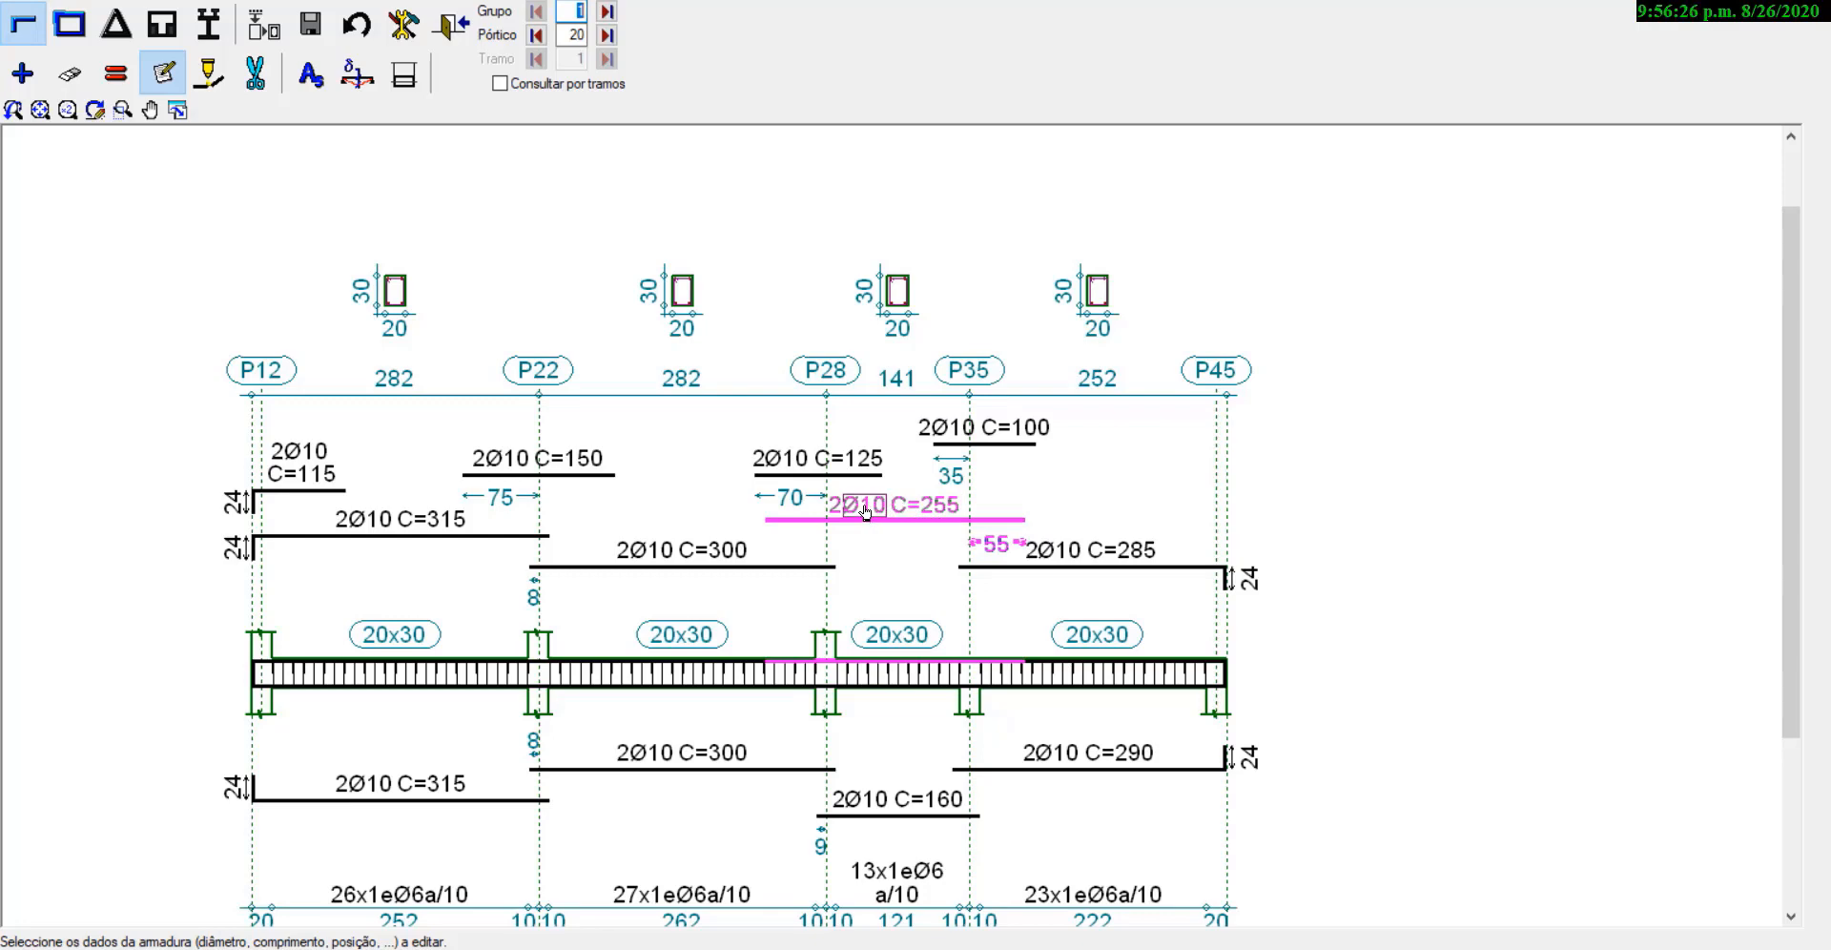
left_click(865, 510)
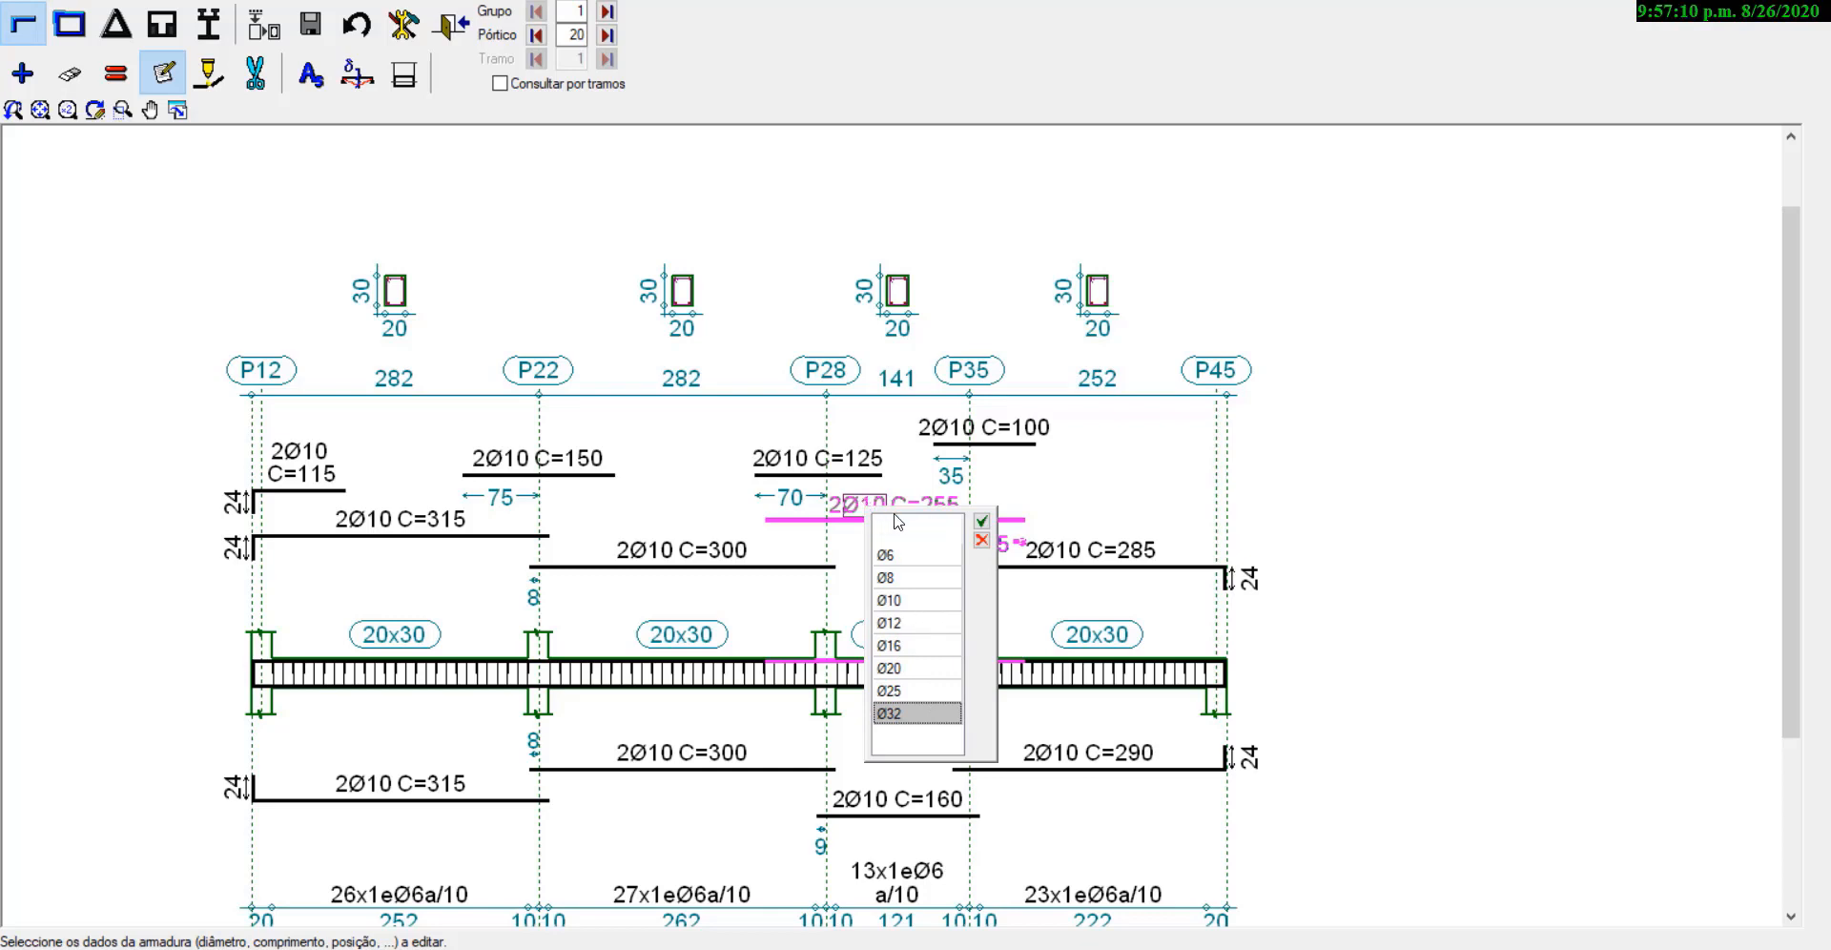
left_click(982, 540)
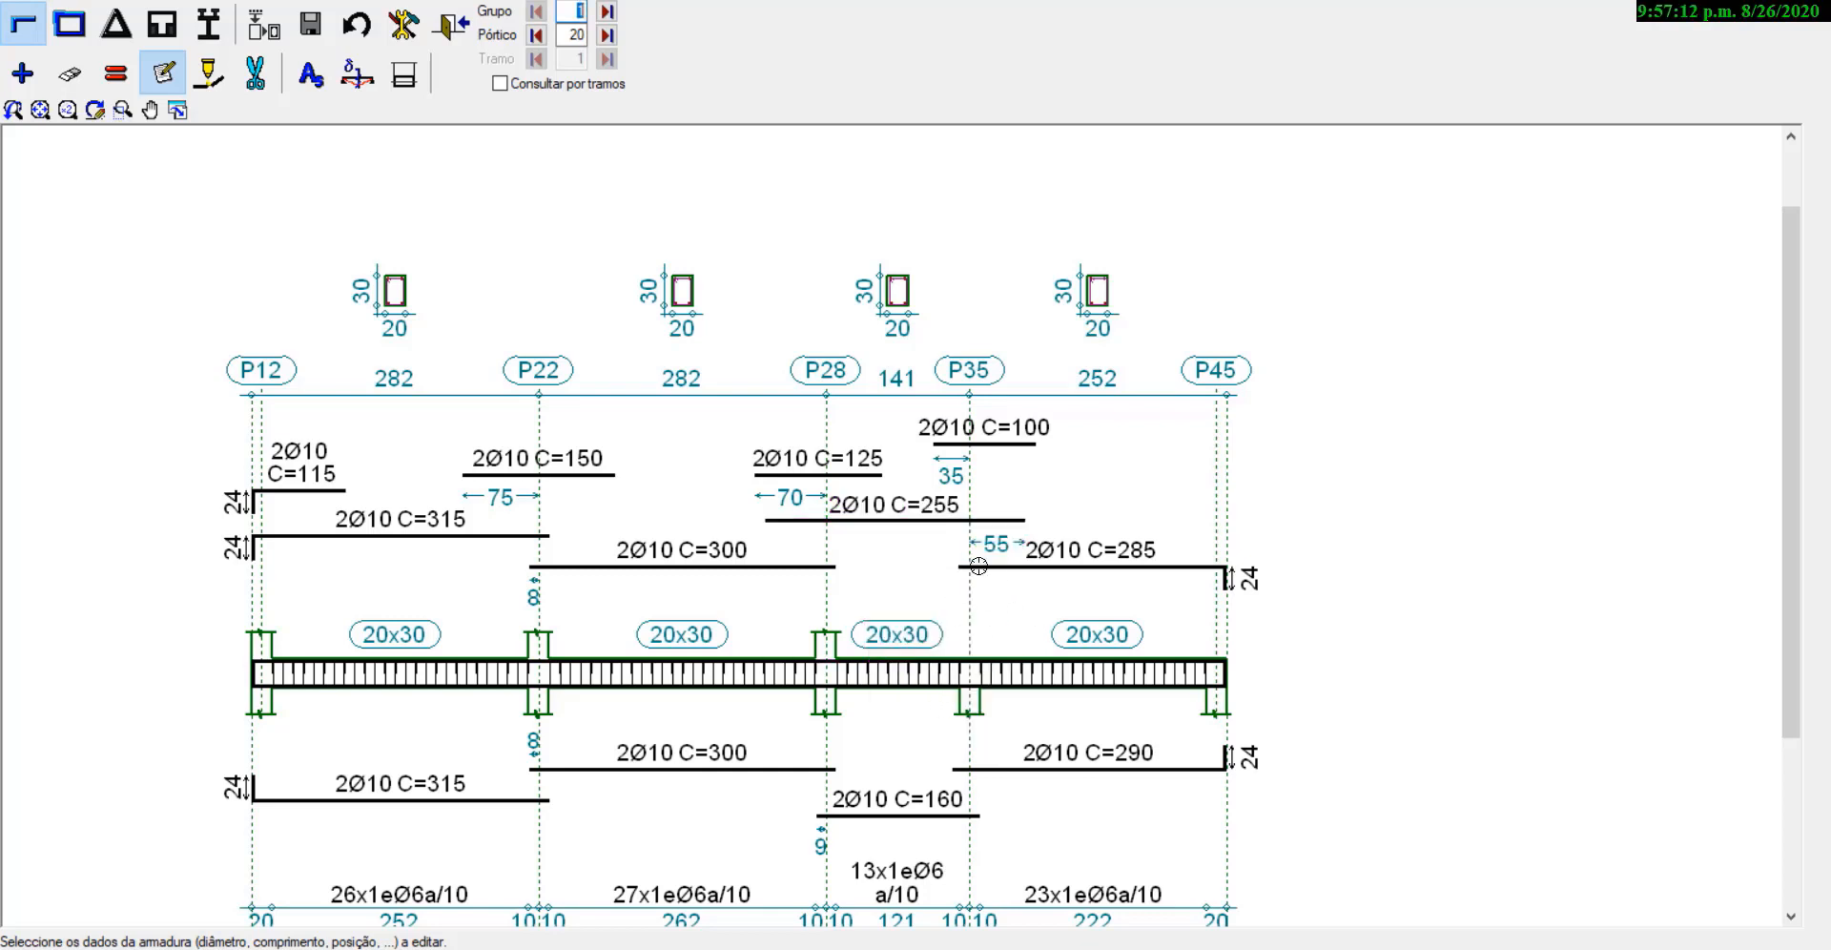
Step: Try a Ø12 diameter on the 255 cm upper bar crossing P28 and P35, and restore the frame's saved reinforcement data
left_click(880, 513)
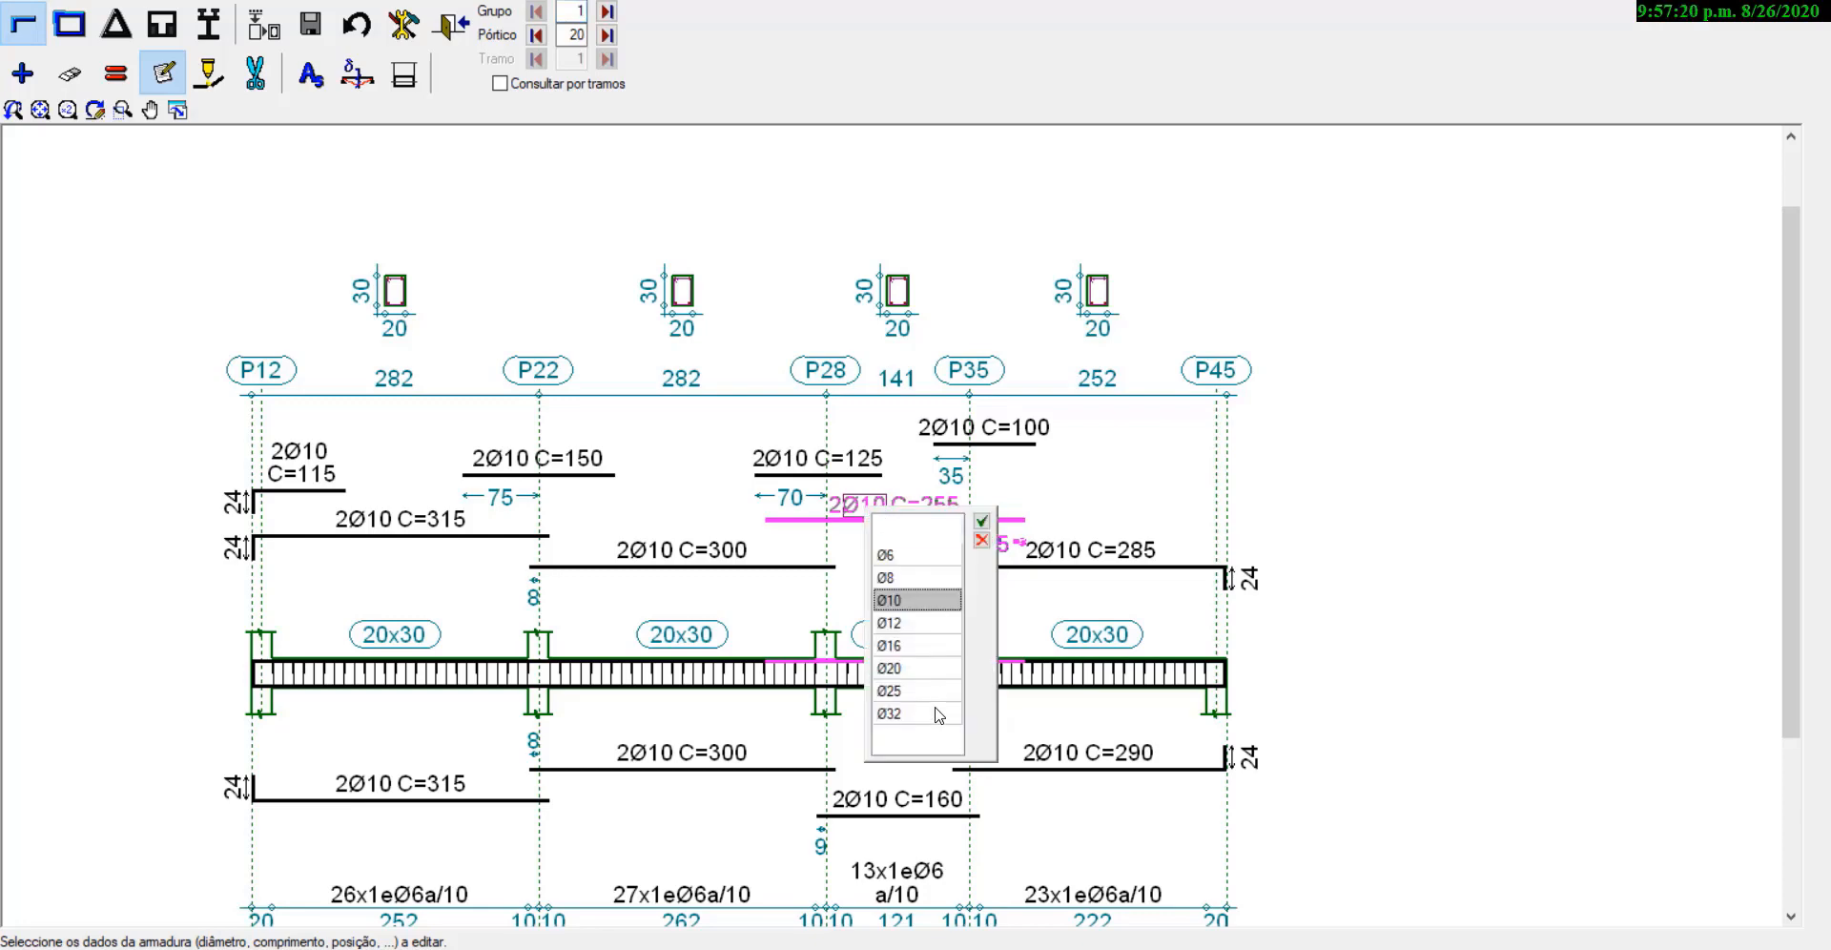
left_click(897, 623)
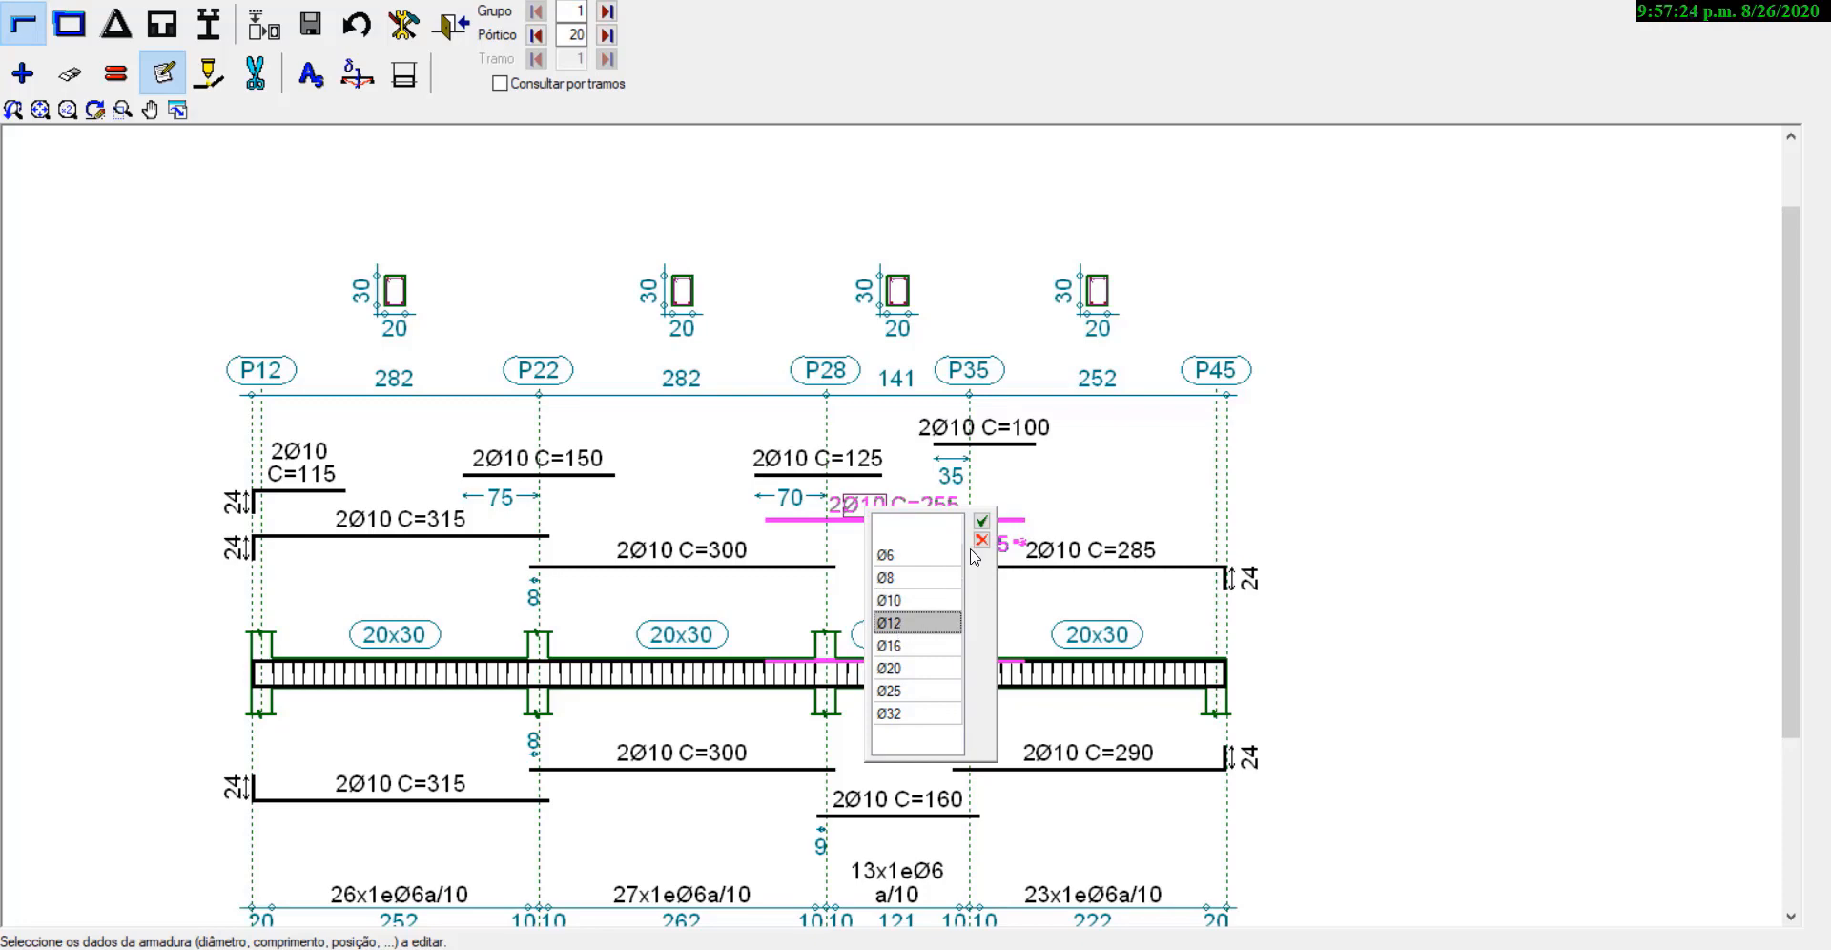
left_click(982, 522)
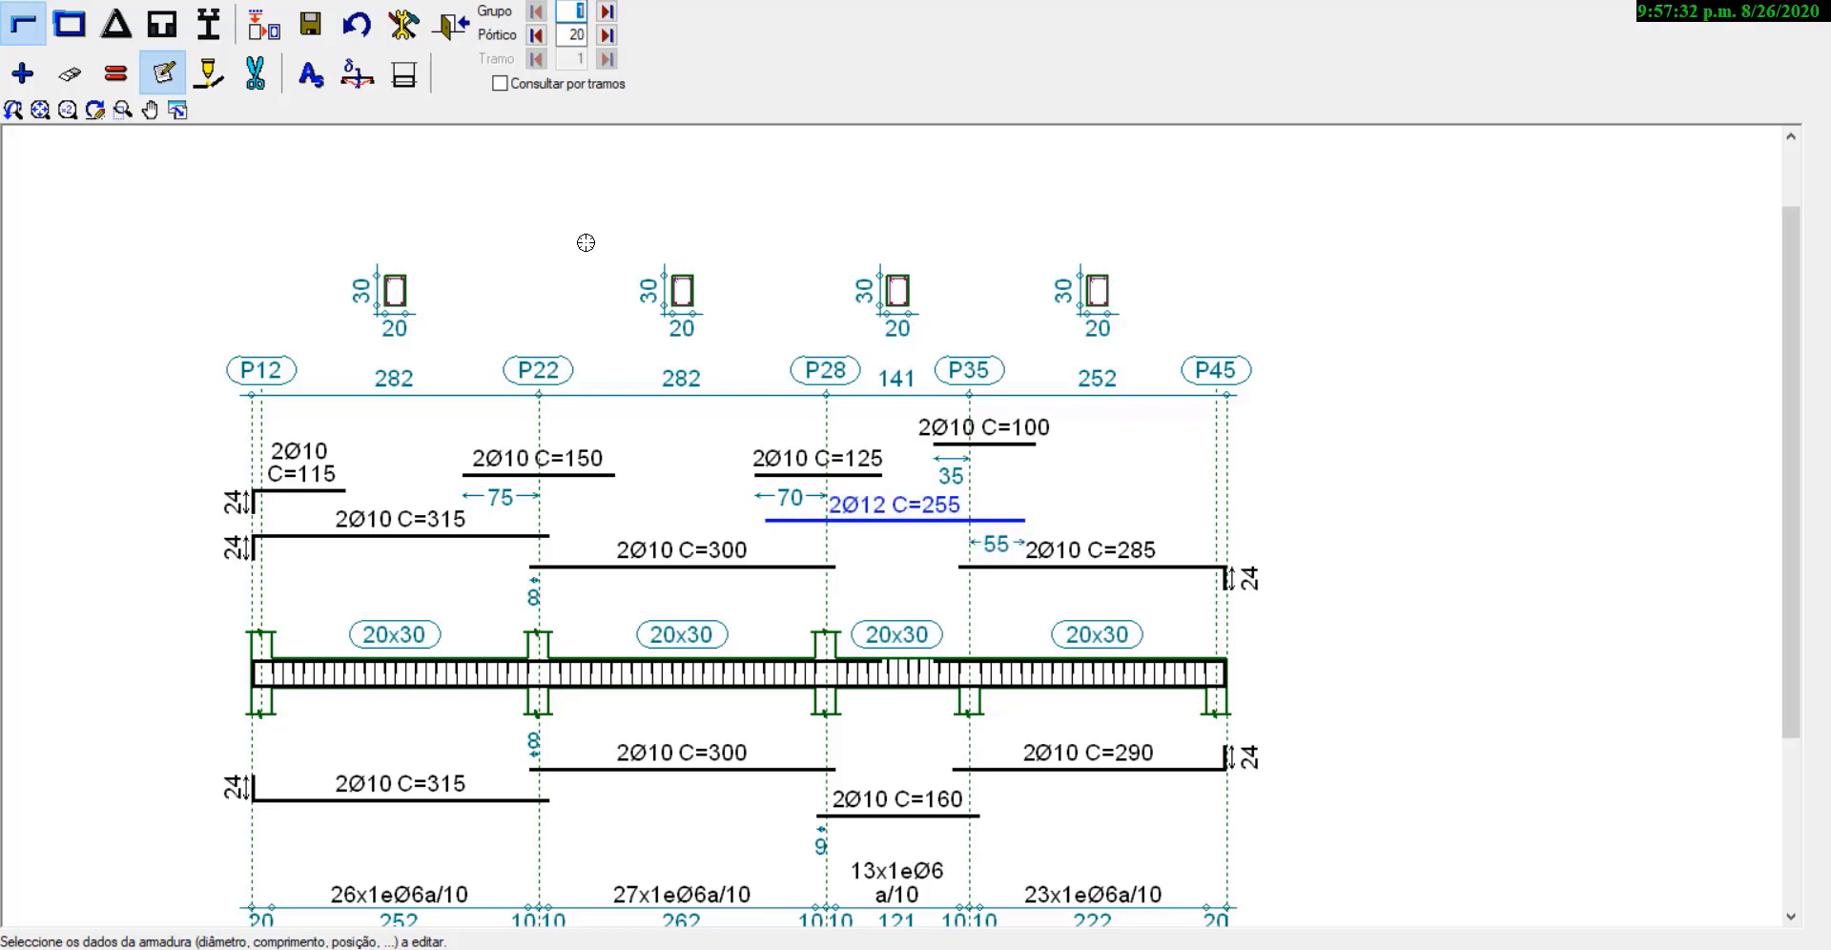
left_click(355, 23)
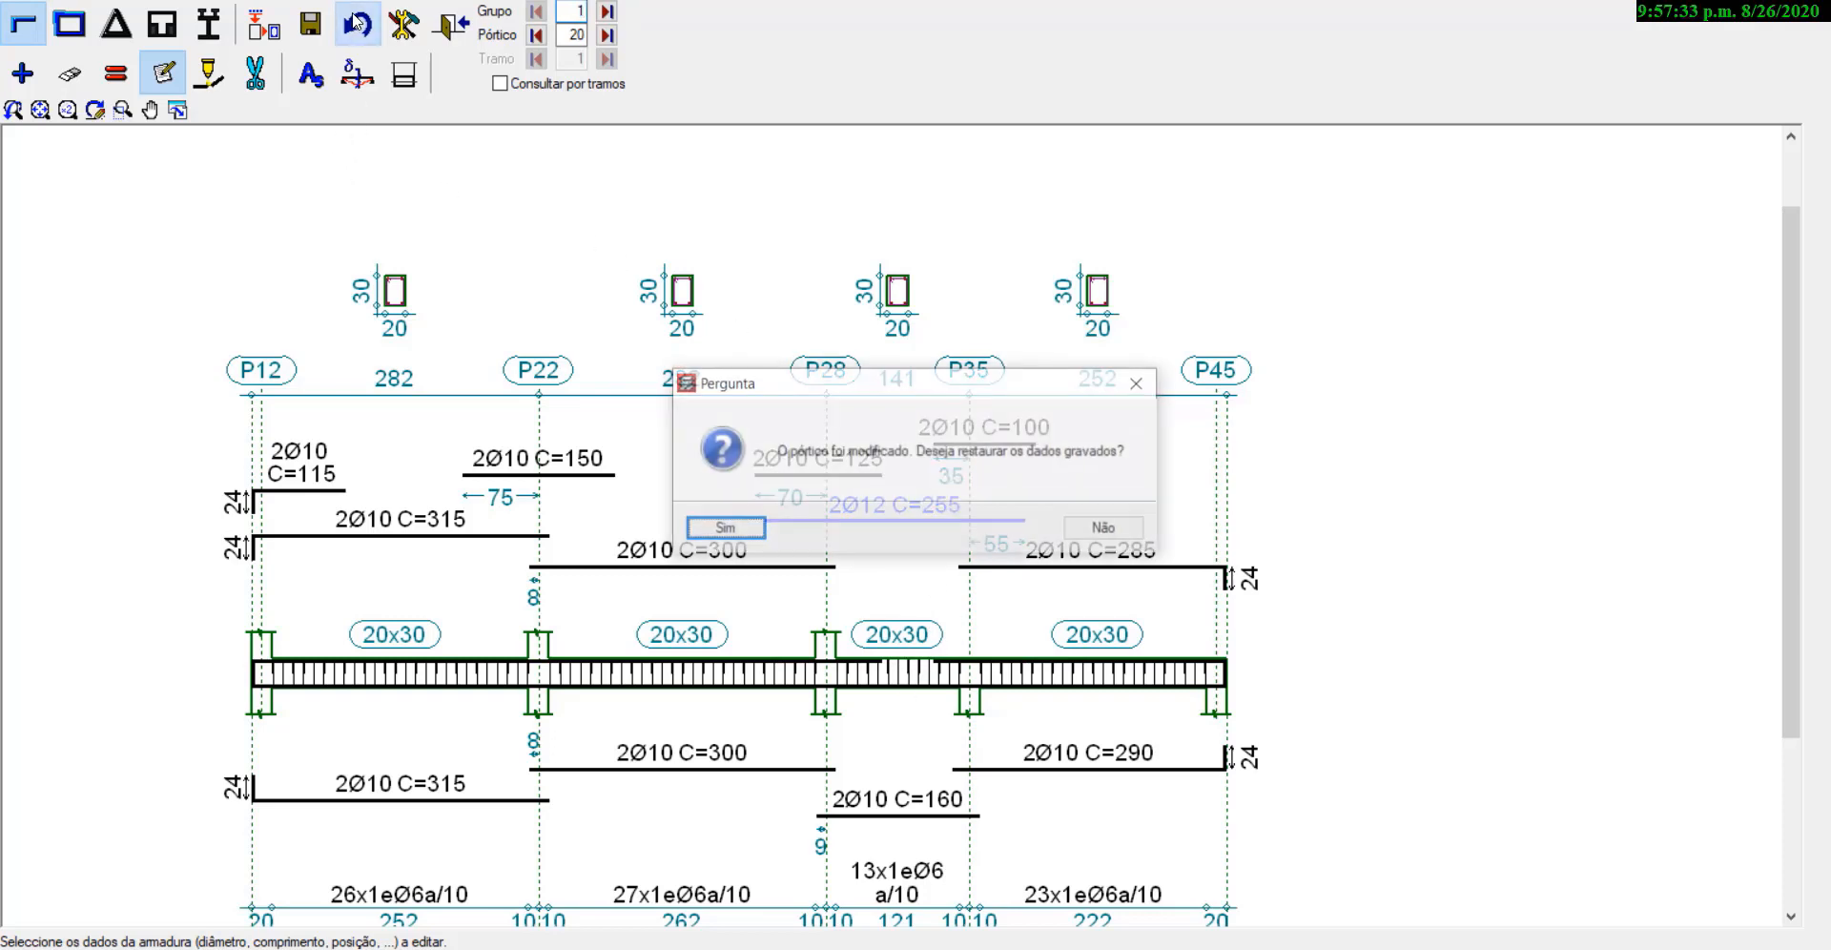
left_click(736, 532)
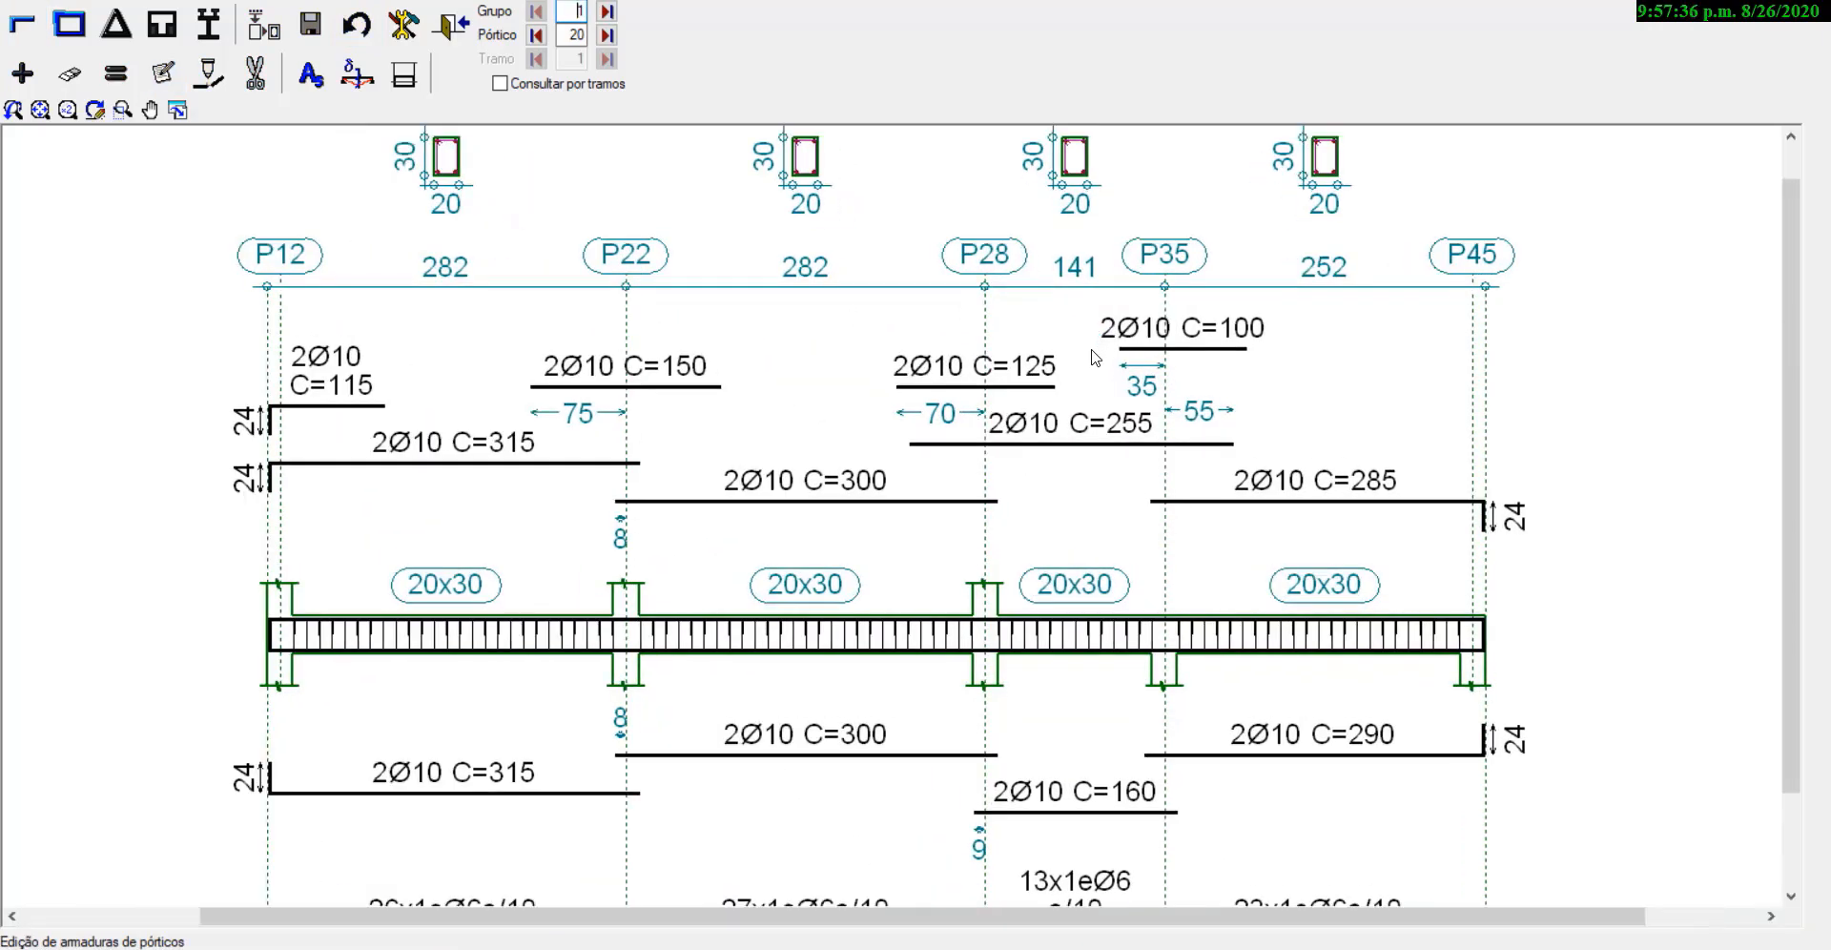
Step: Set the diameter of the 2Ø10 C=255 upper bar crossing P28 and P35 to Ø12
scroll(1095, 358, "up", 1)
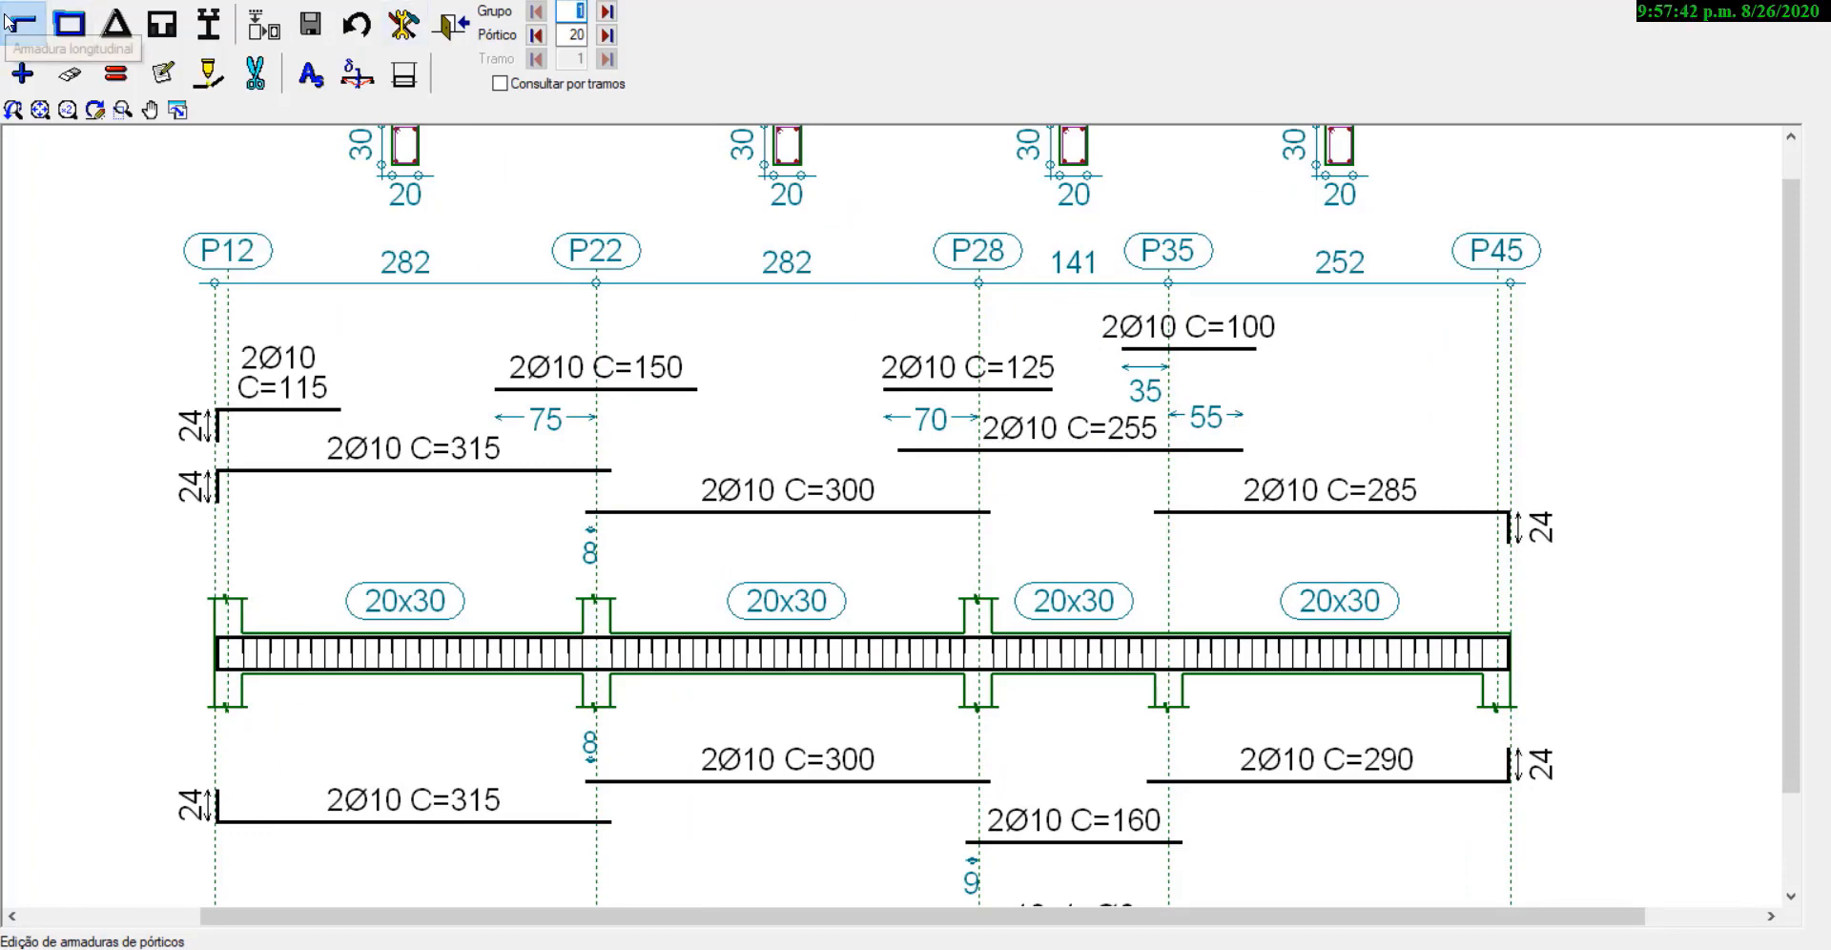
left_click(164, 76)
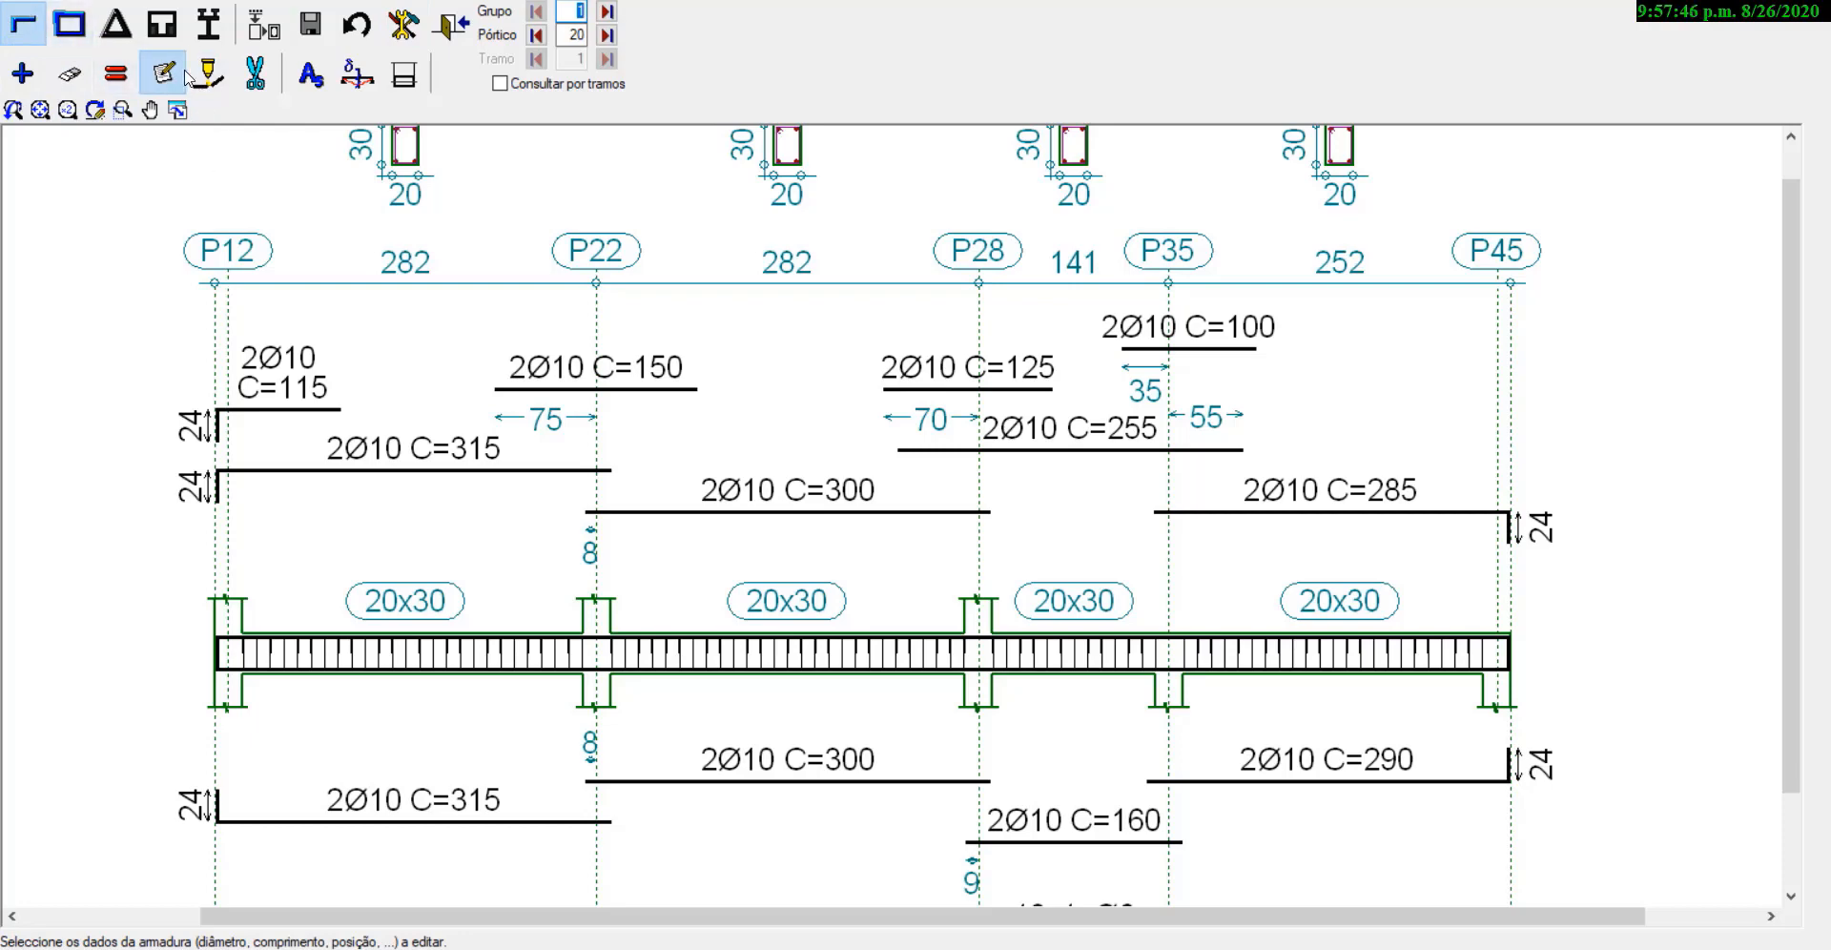
left_click(1051, 439)
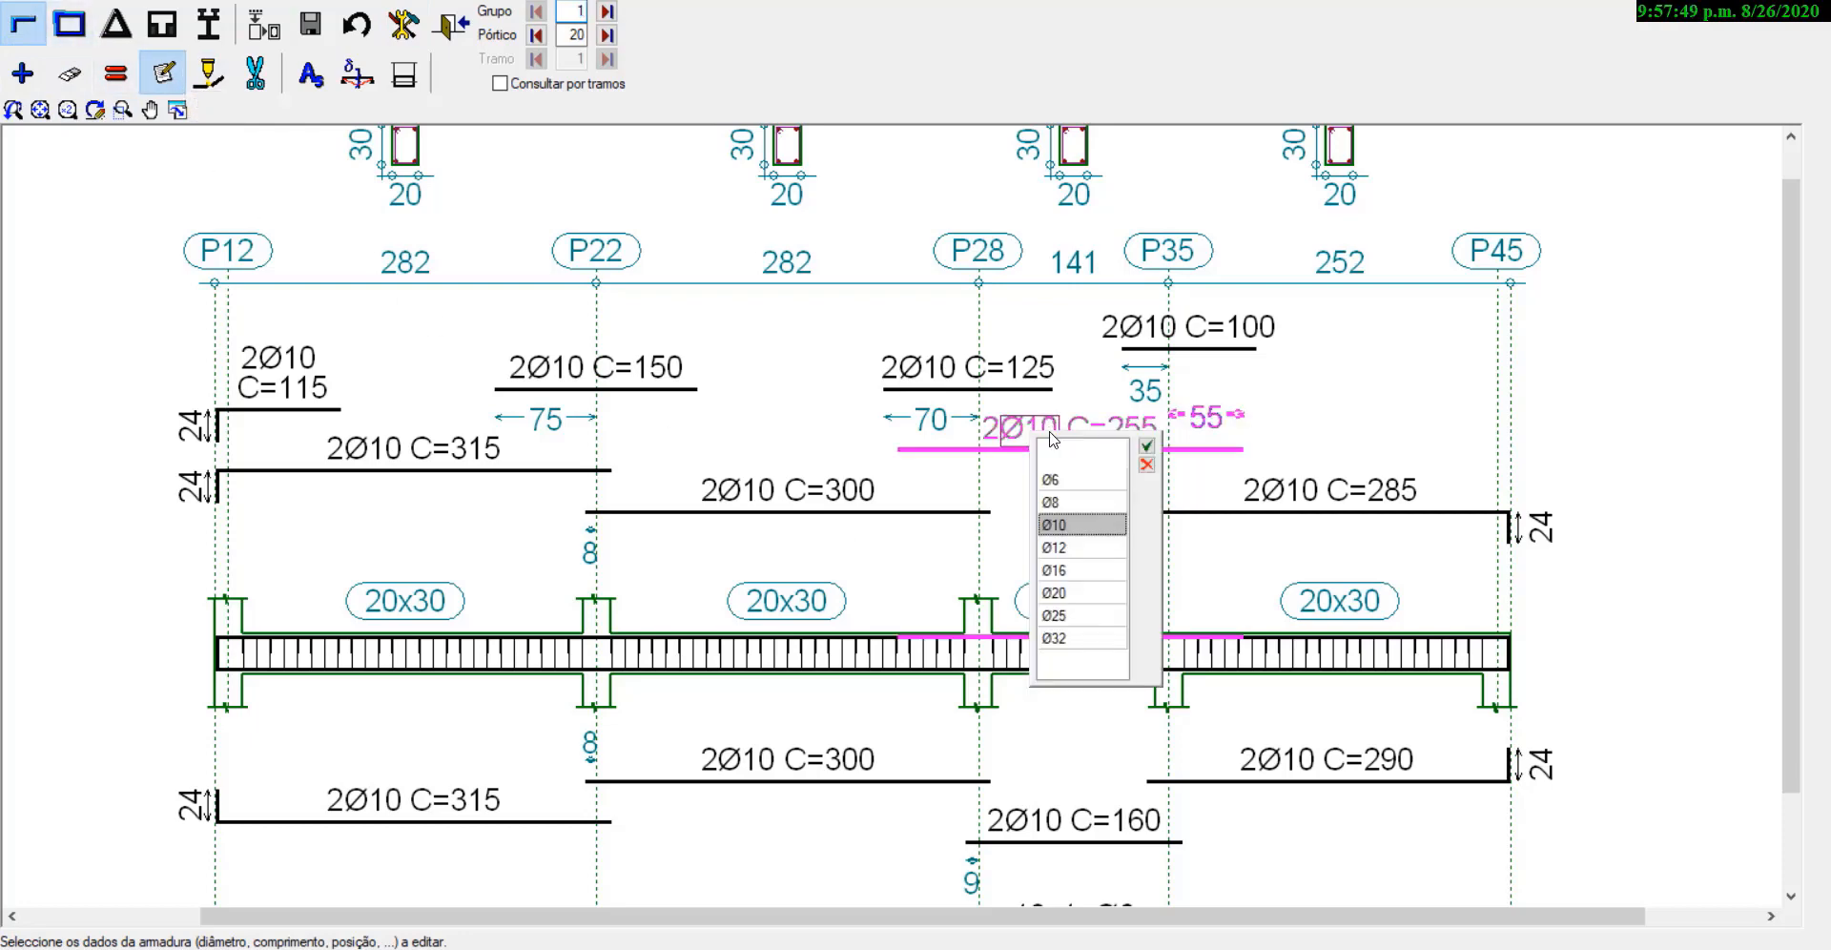
left_click(1070, 549)
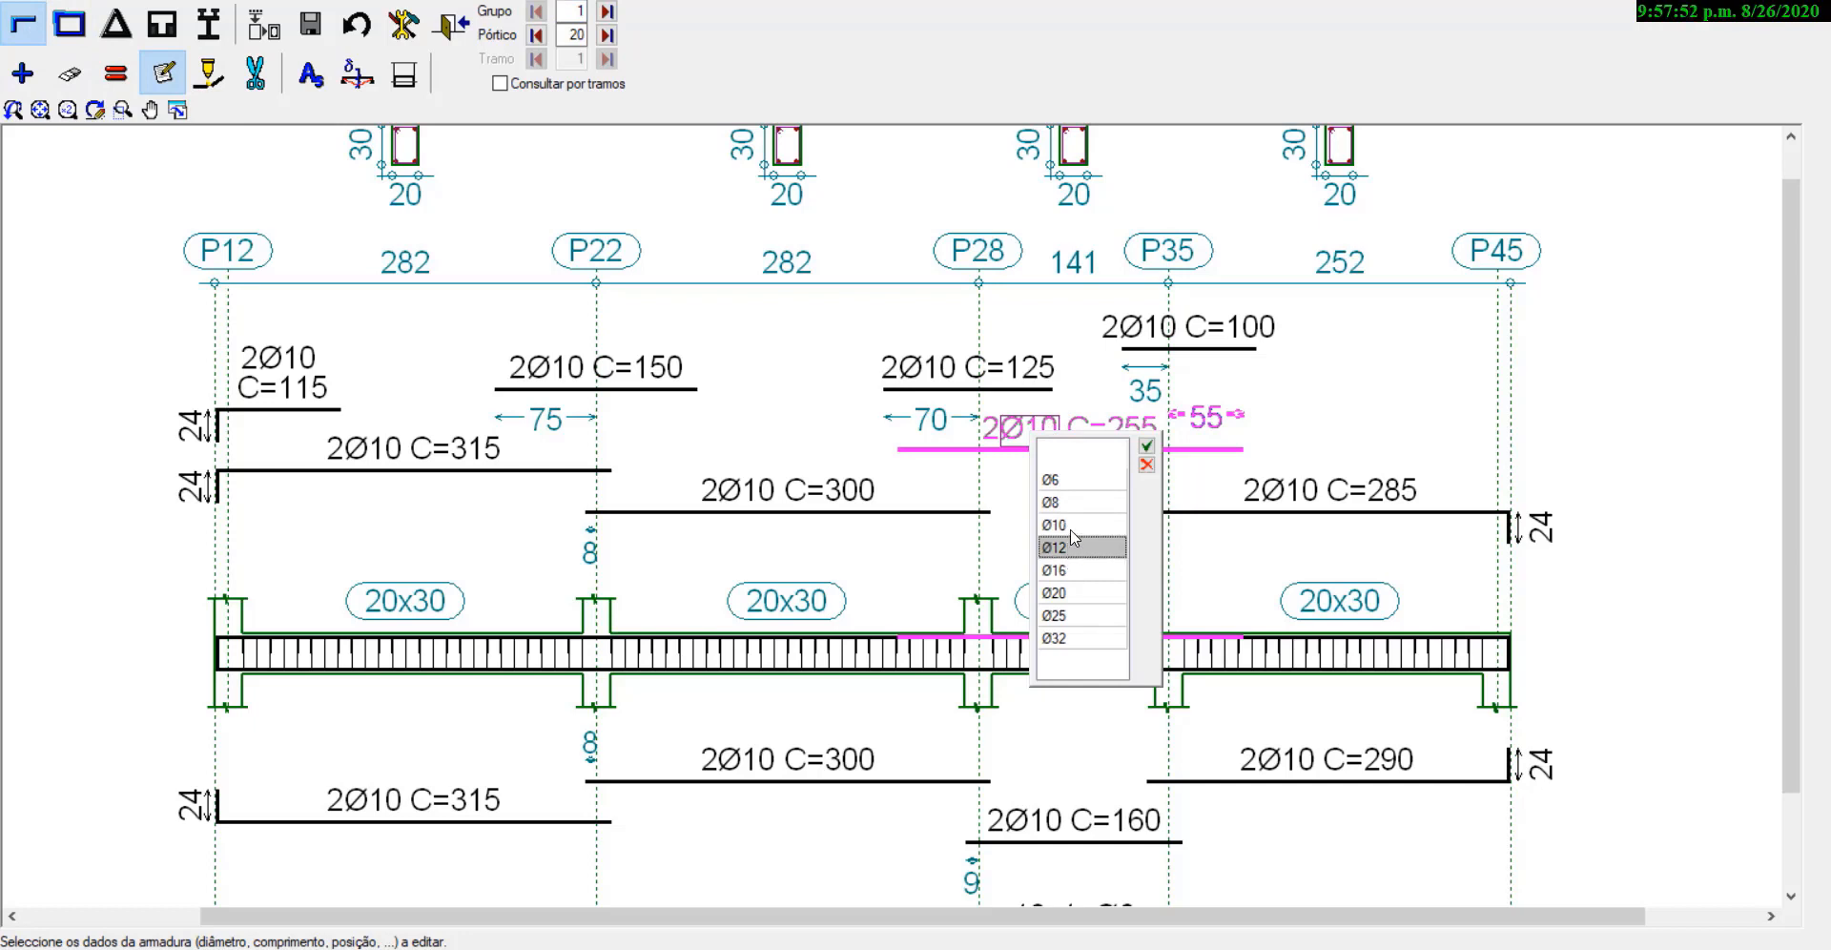
key("Return")
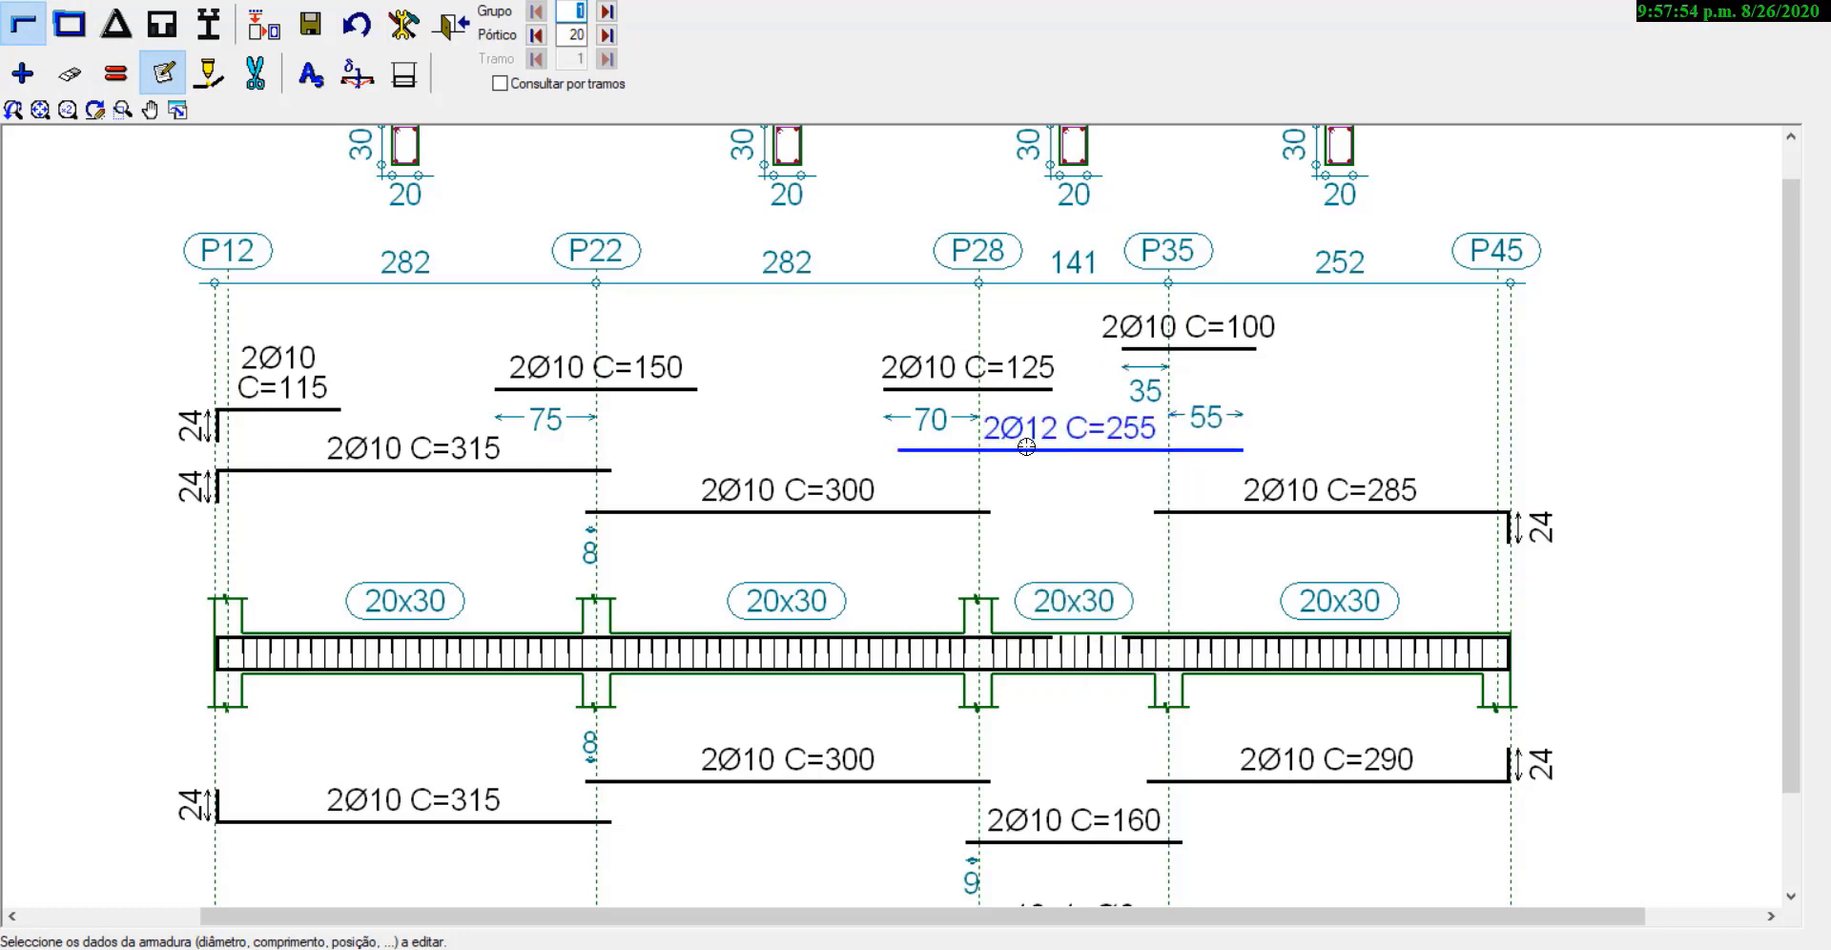
Step: View the distance to the axis of the C=125 upper bar at P28 without changing it, and run the check on the frame's modified reinforcement
left_click(935, 426)
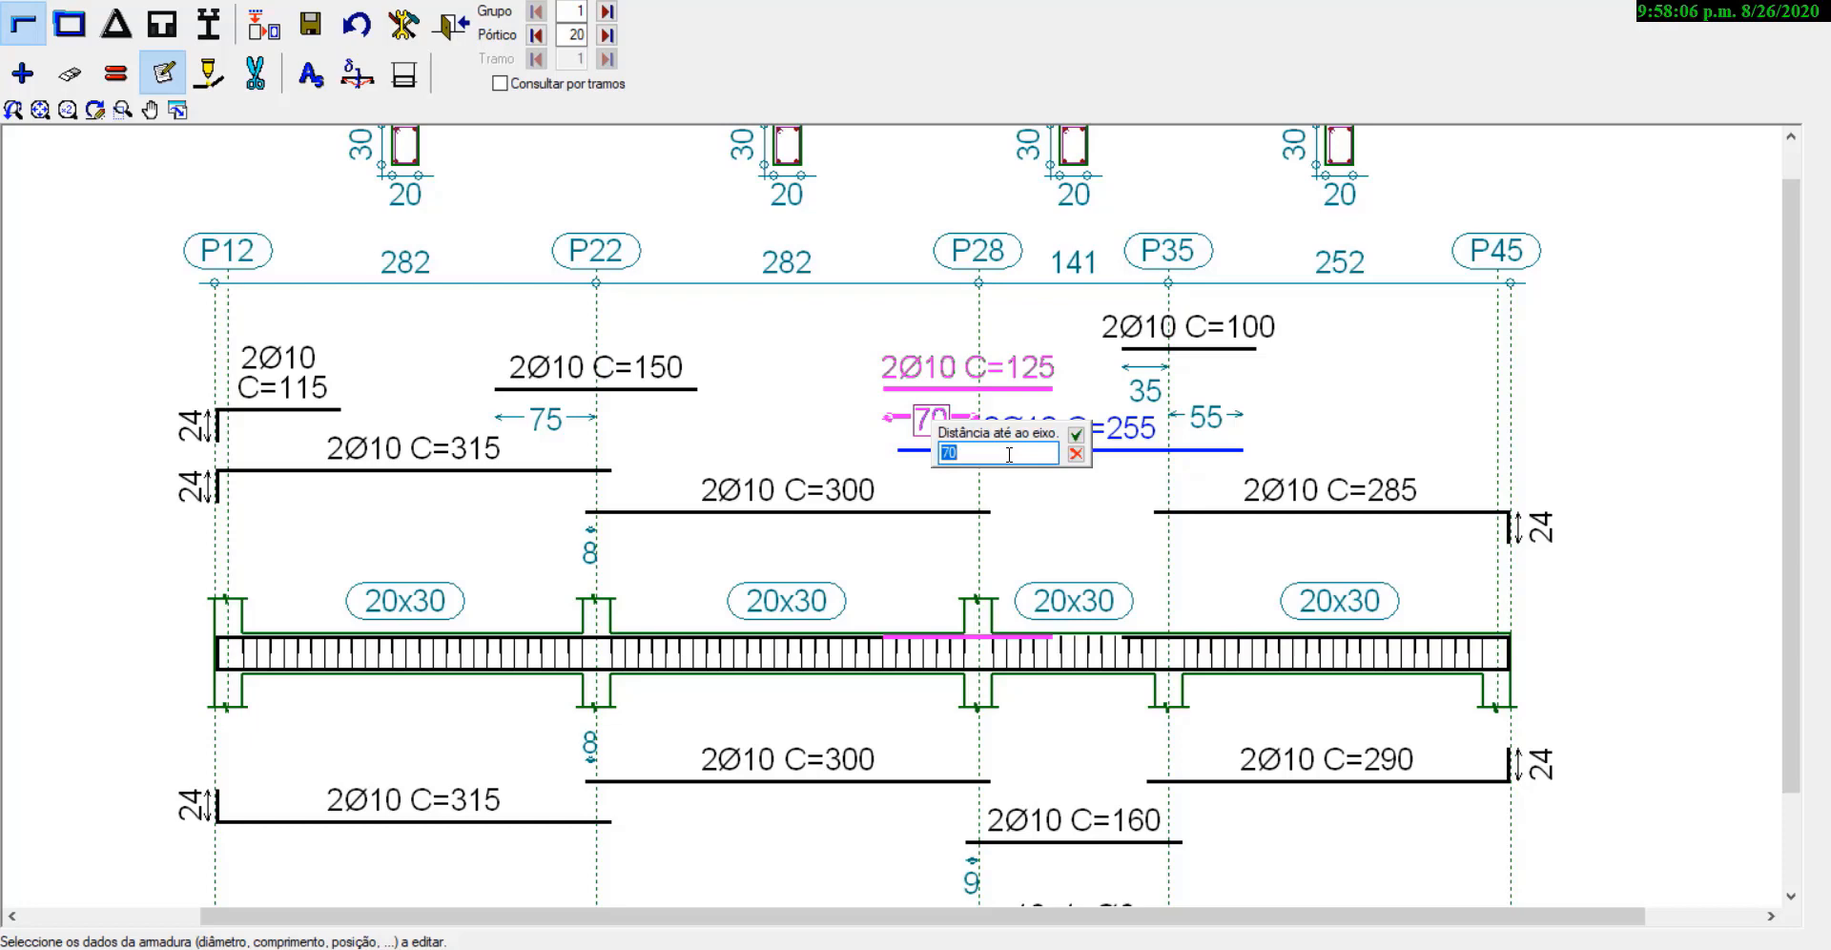
left_click(1076, 453)
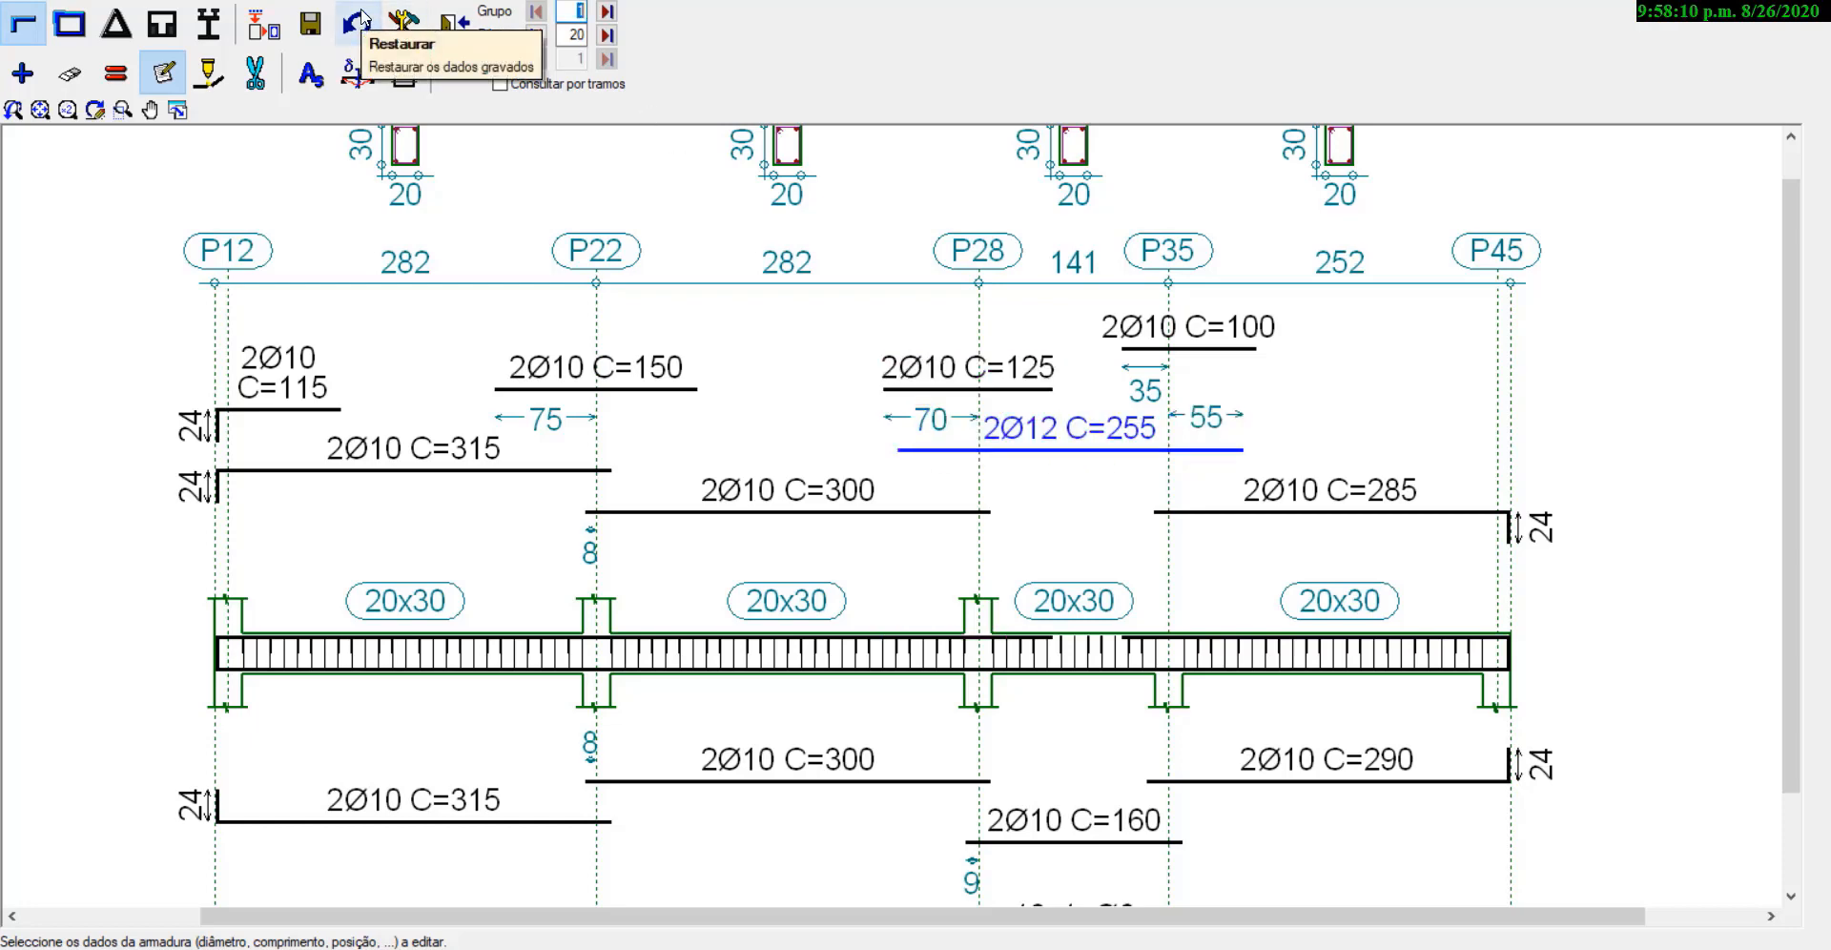
left_click(1097, 315)
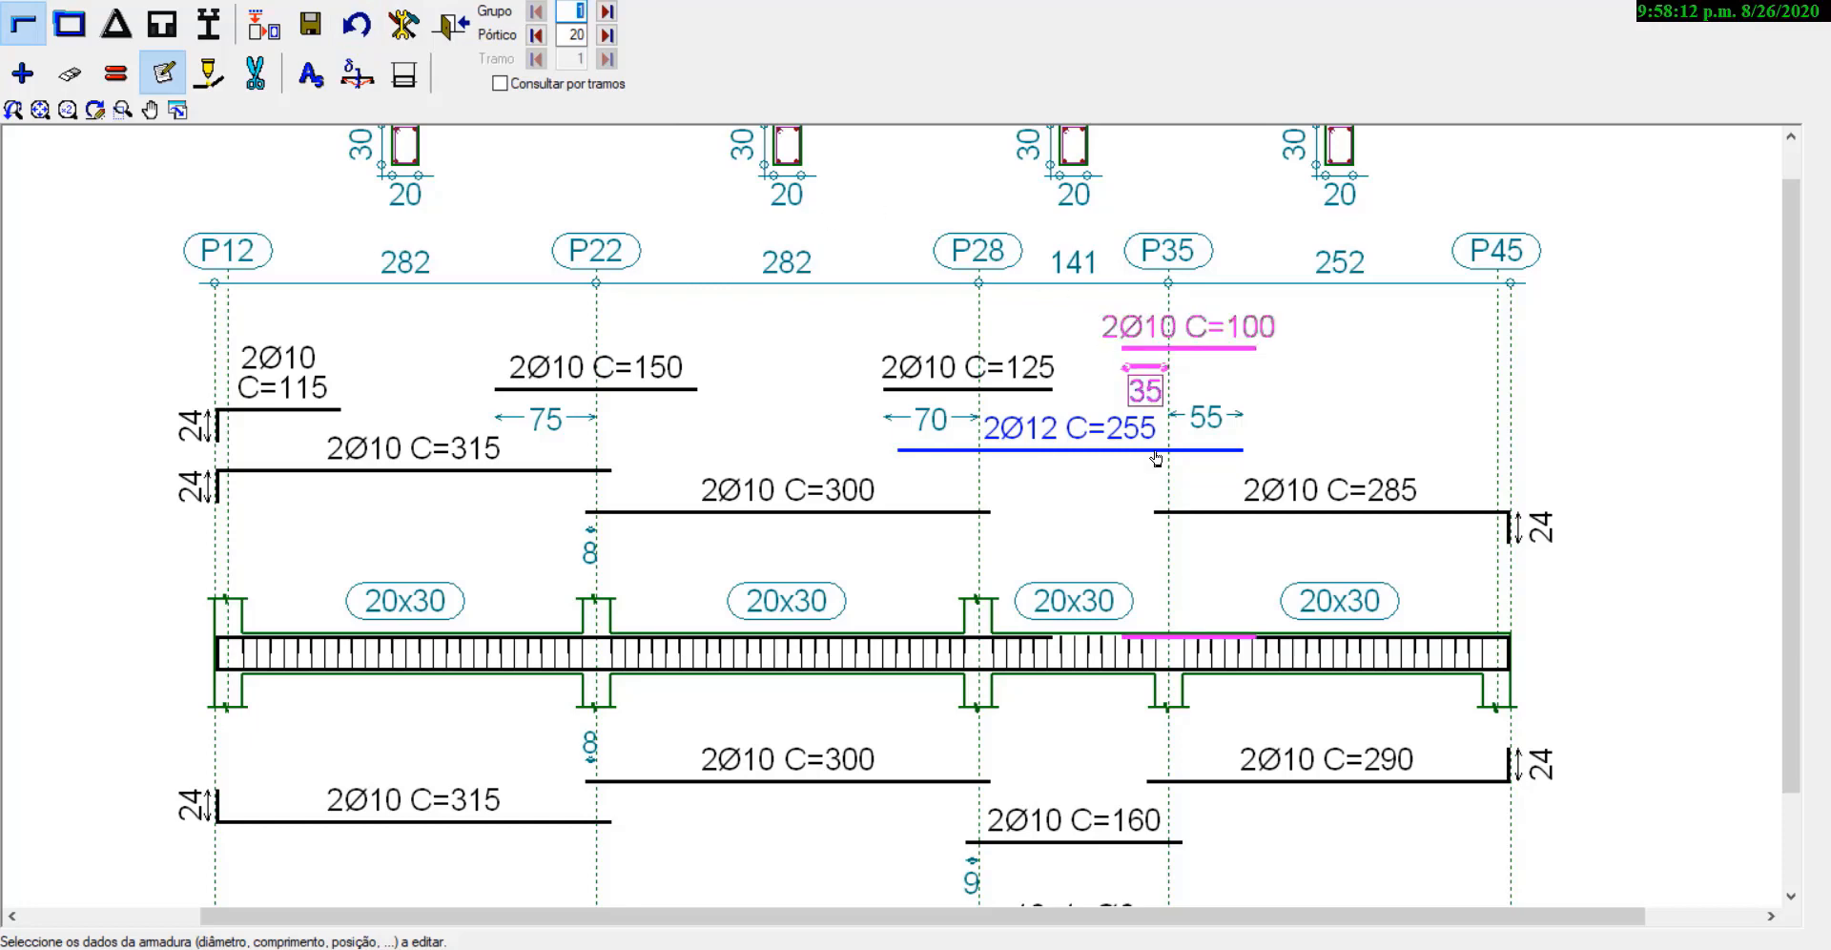
left_click(272, 35)
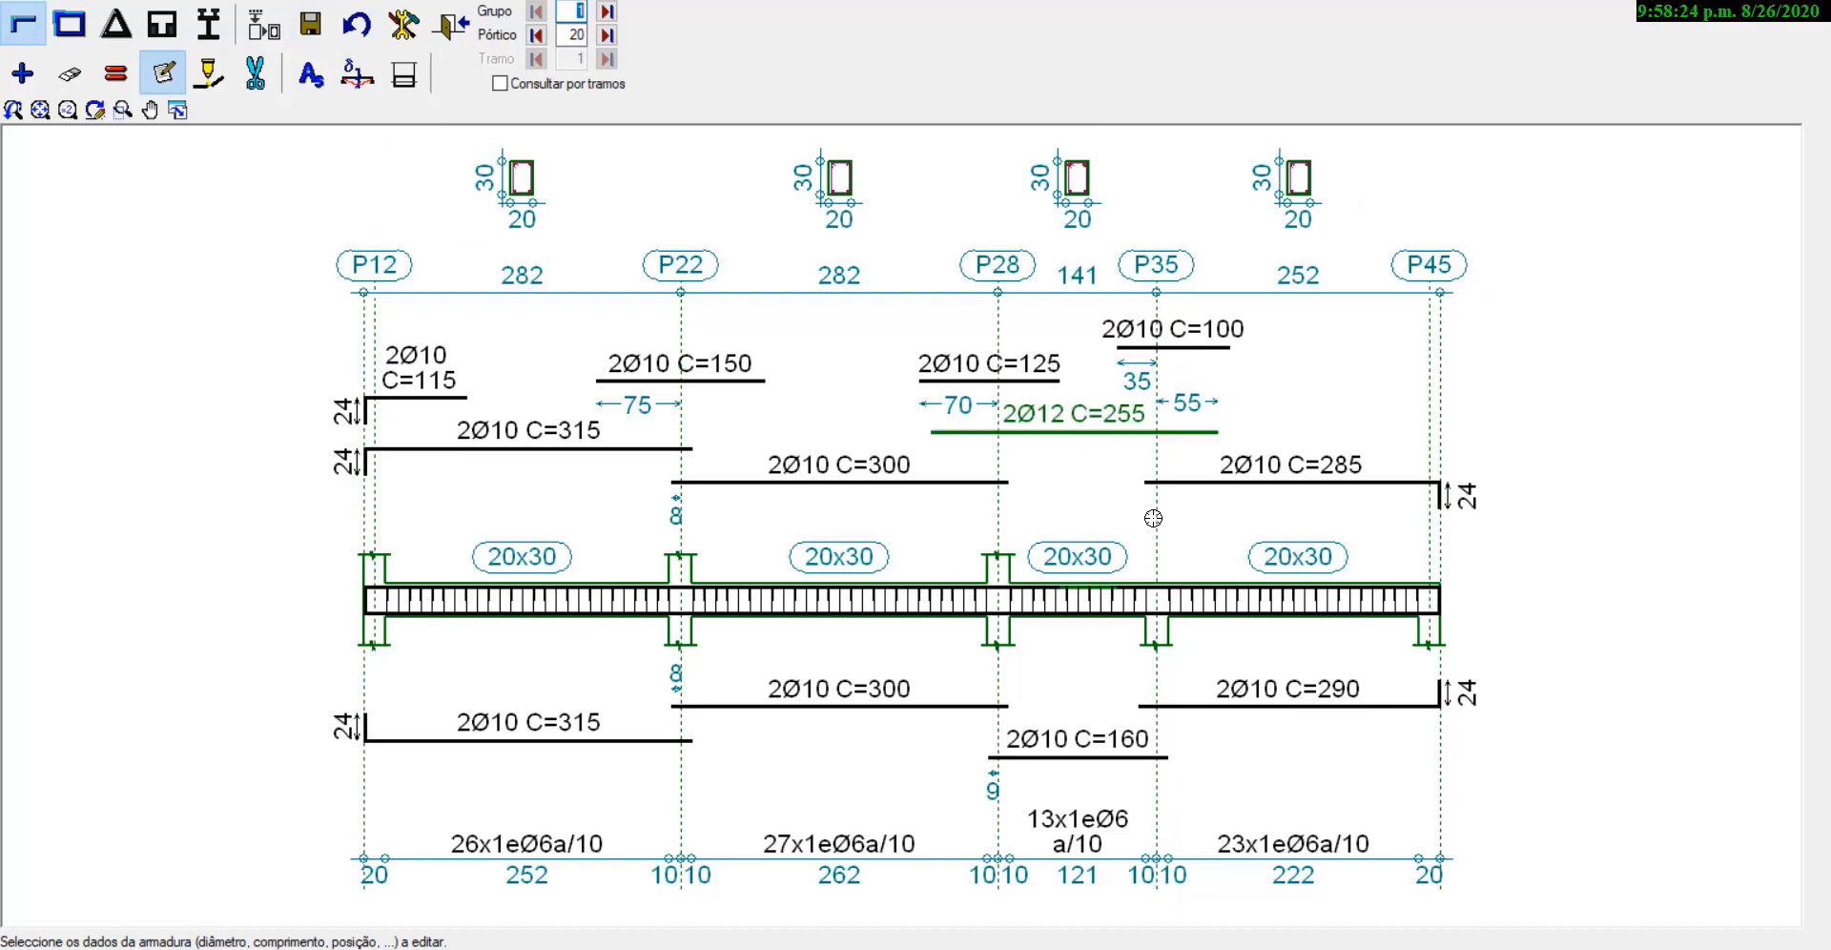
scroll(1118, 422, "down", 1)
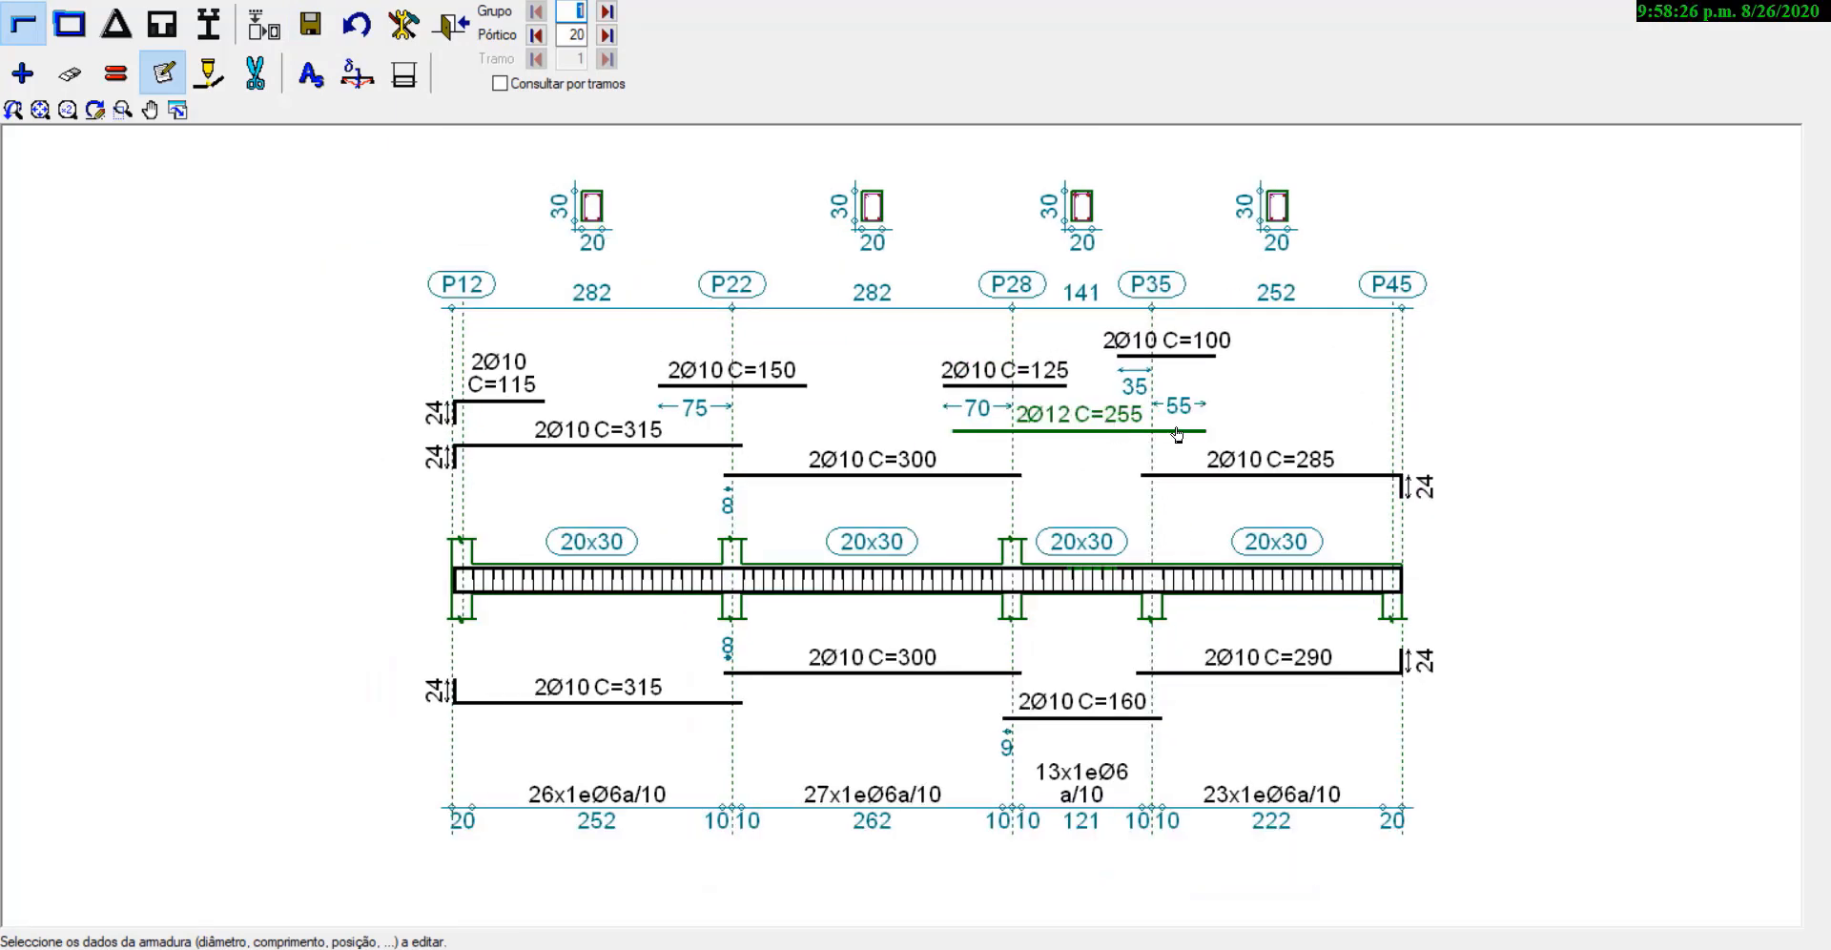
Step: Leave the P12–P45 frame's reinforcement editor and save the changes to the frame
left_click(1178, 432)
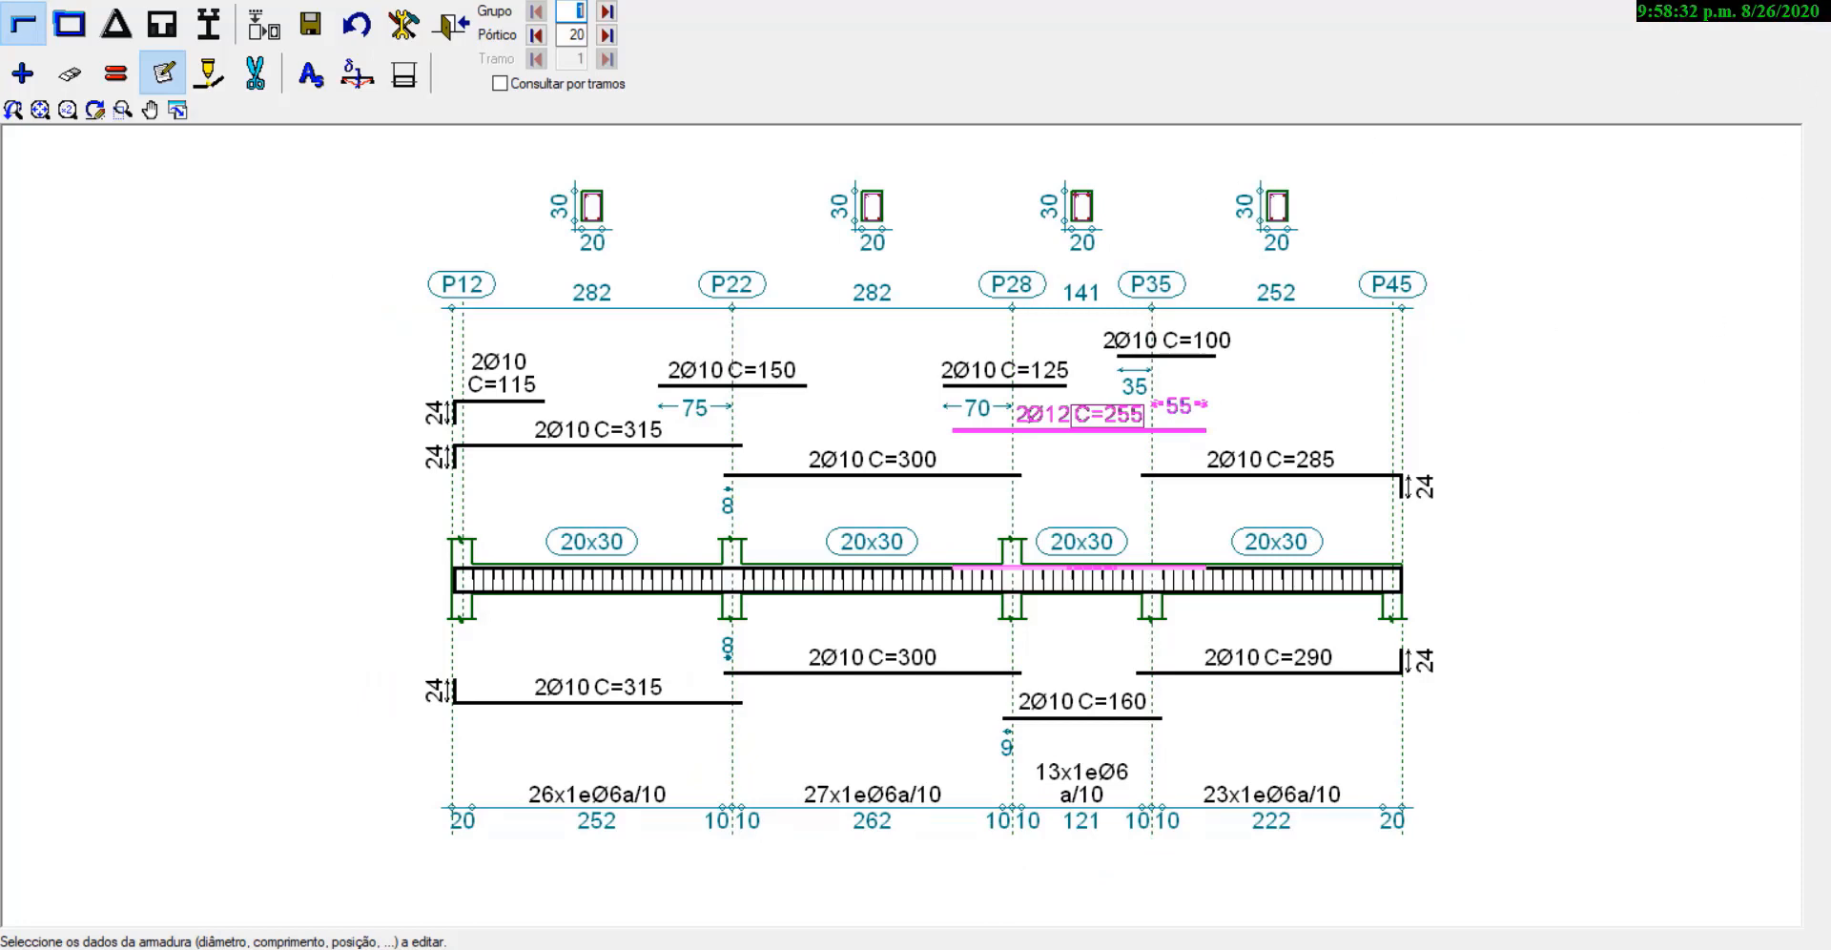
key("Escape")
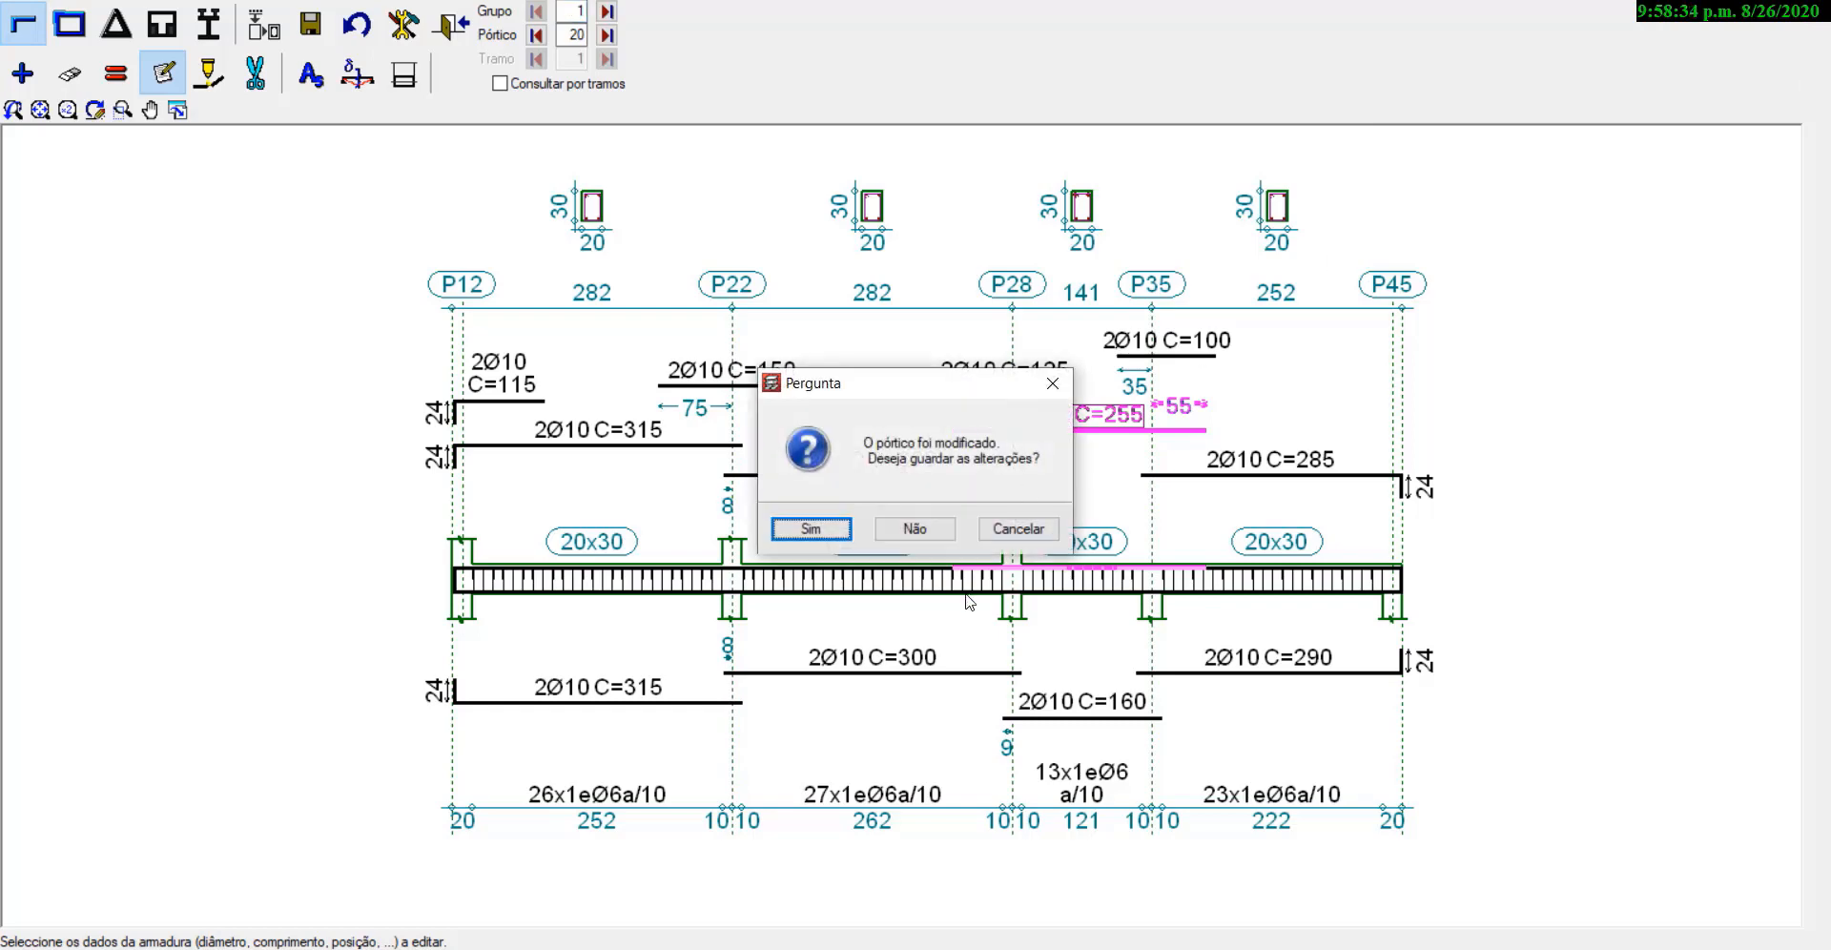
left_click(812, 530)
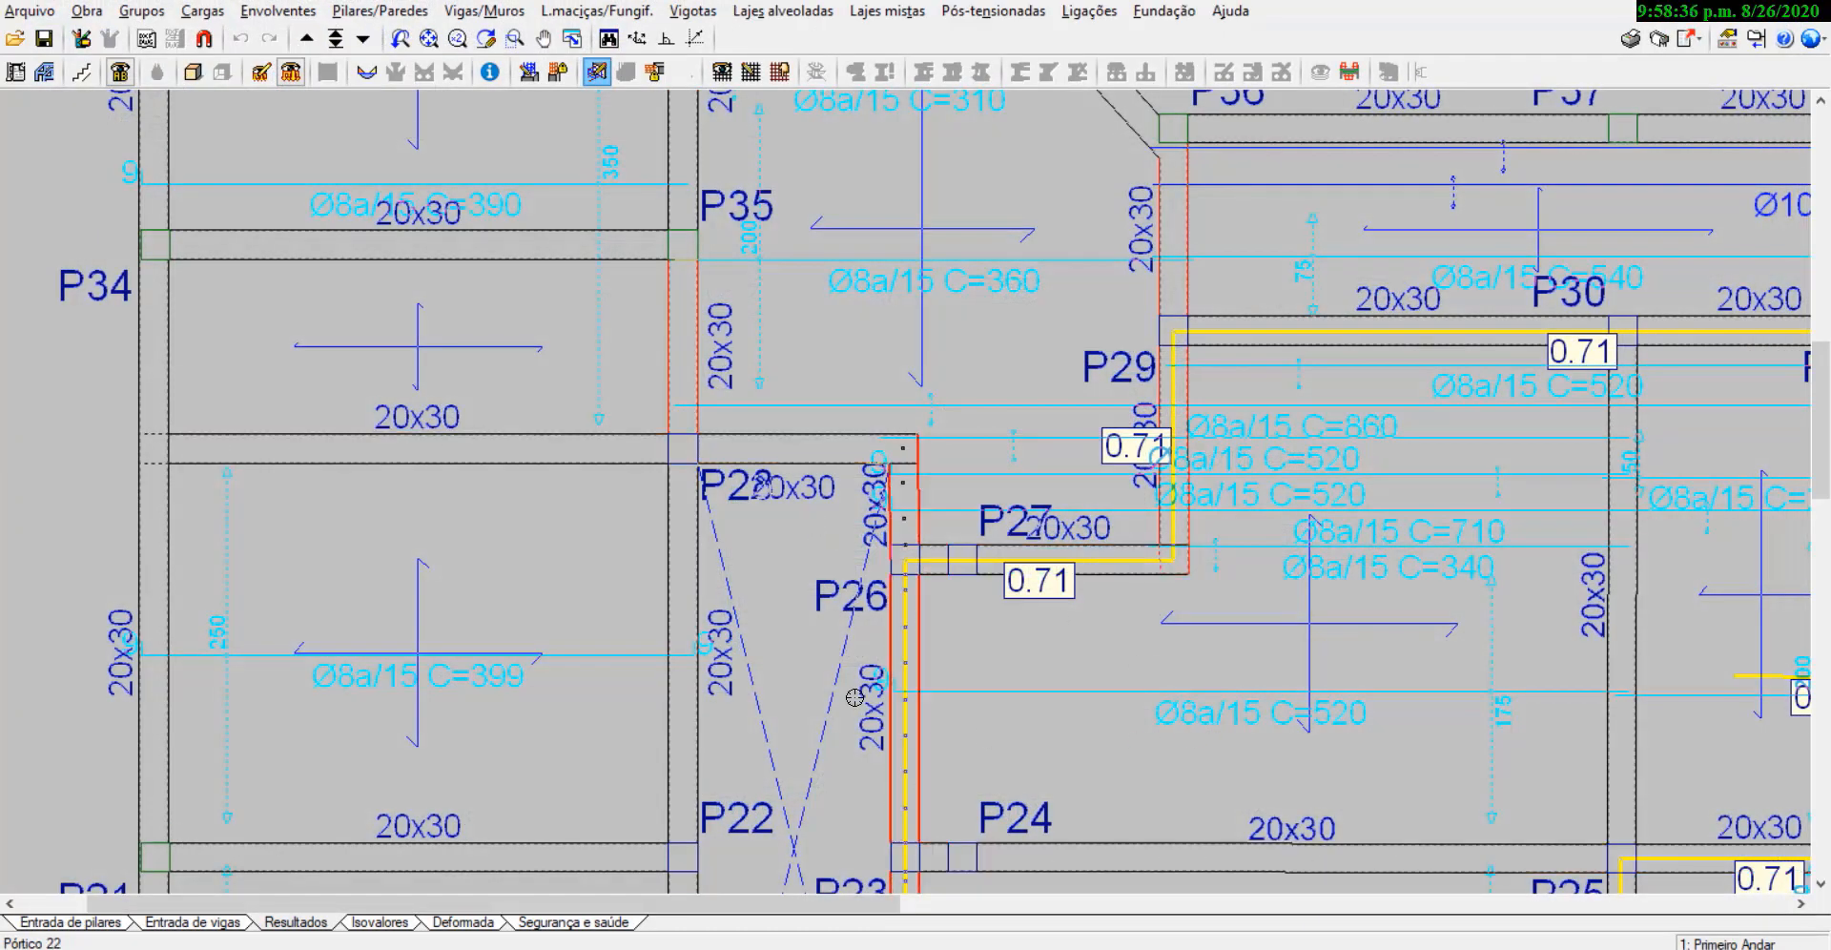
Step: Examine the Primeiro Andar plan for other beams in error, around P28–P35, P29–P36 and P31–P39
scroll(836, 688, "down", 2)
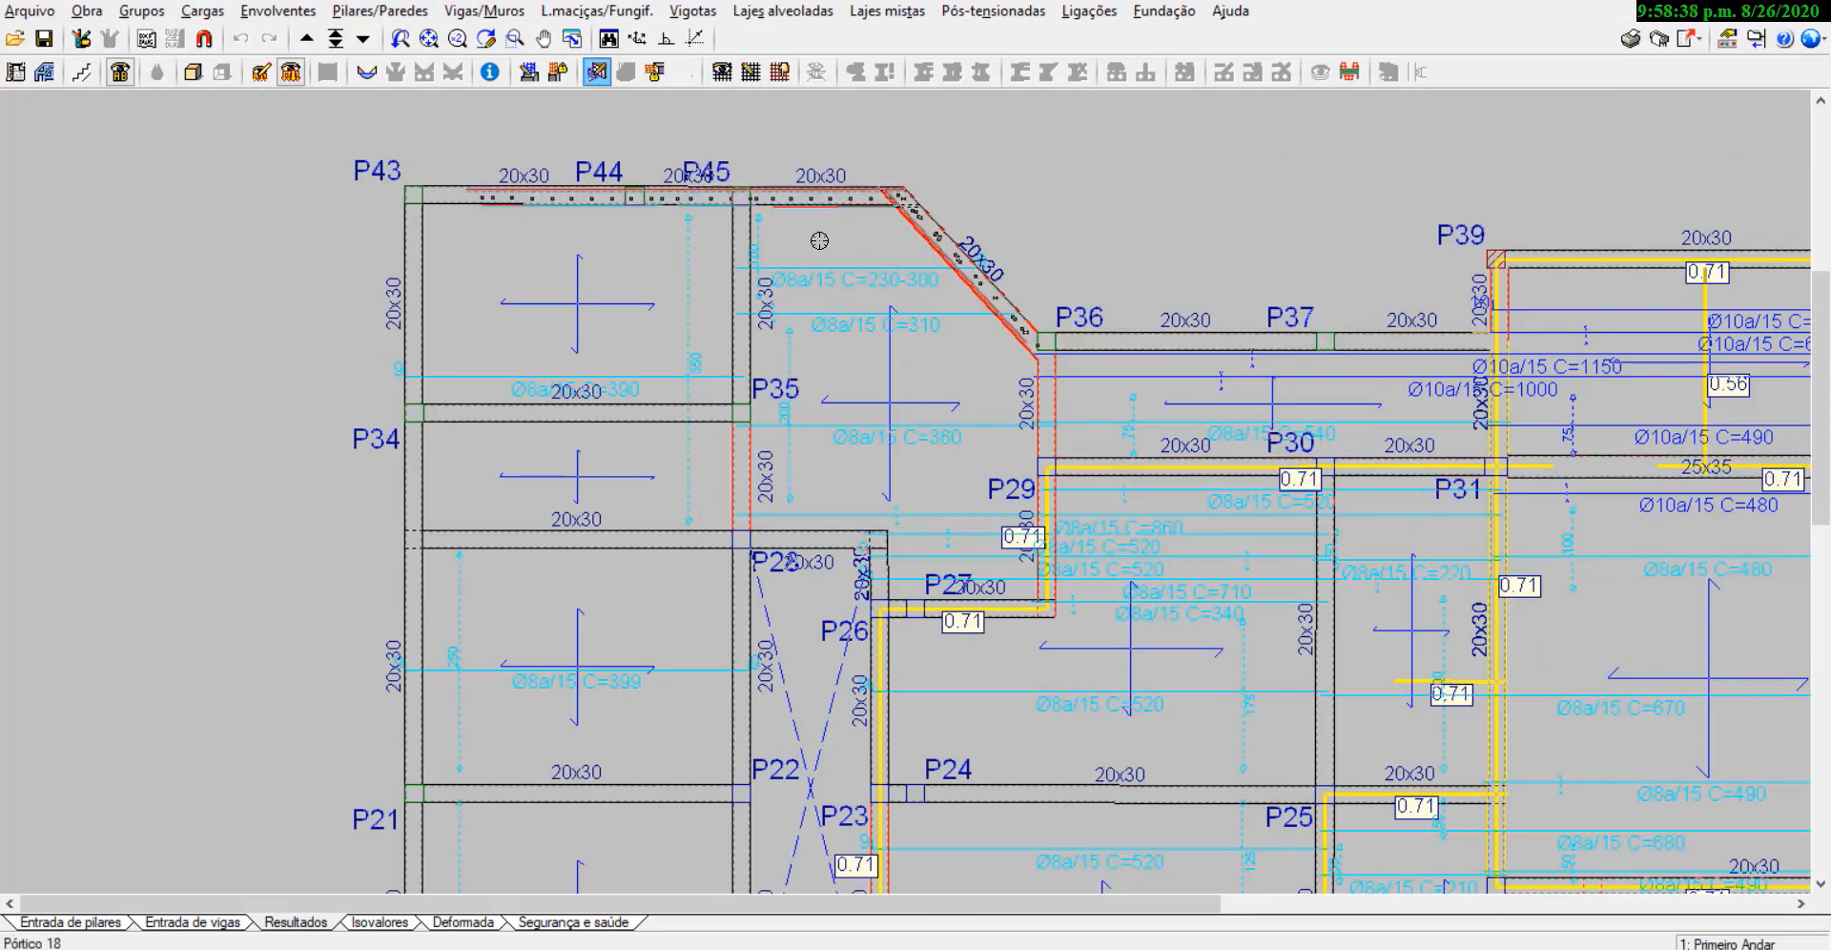
scroll(1092, 429, "down", 1)
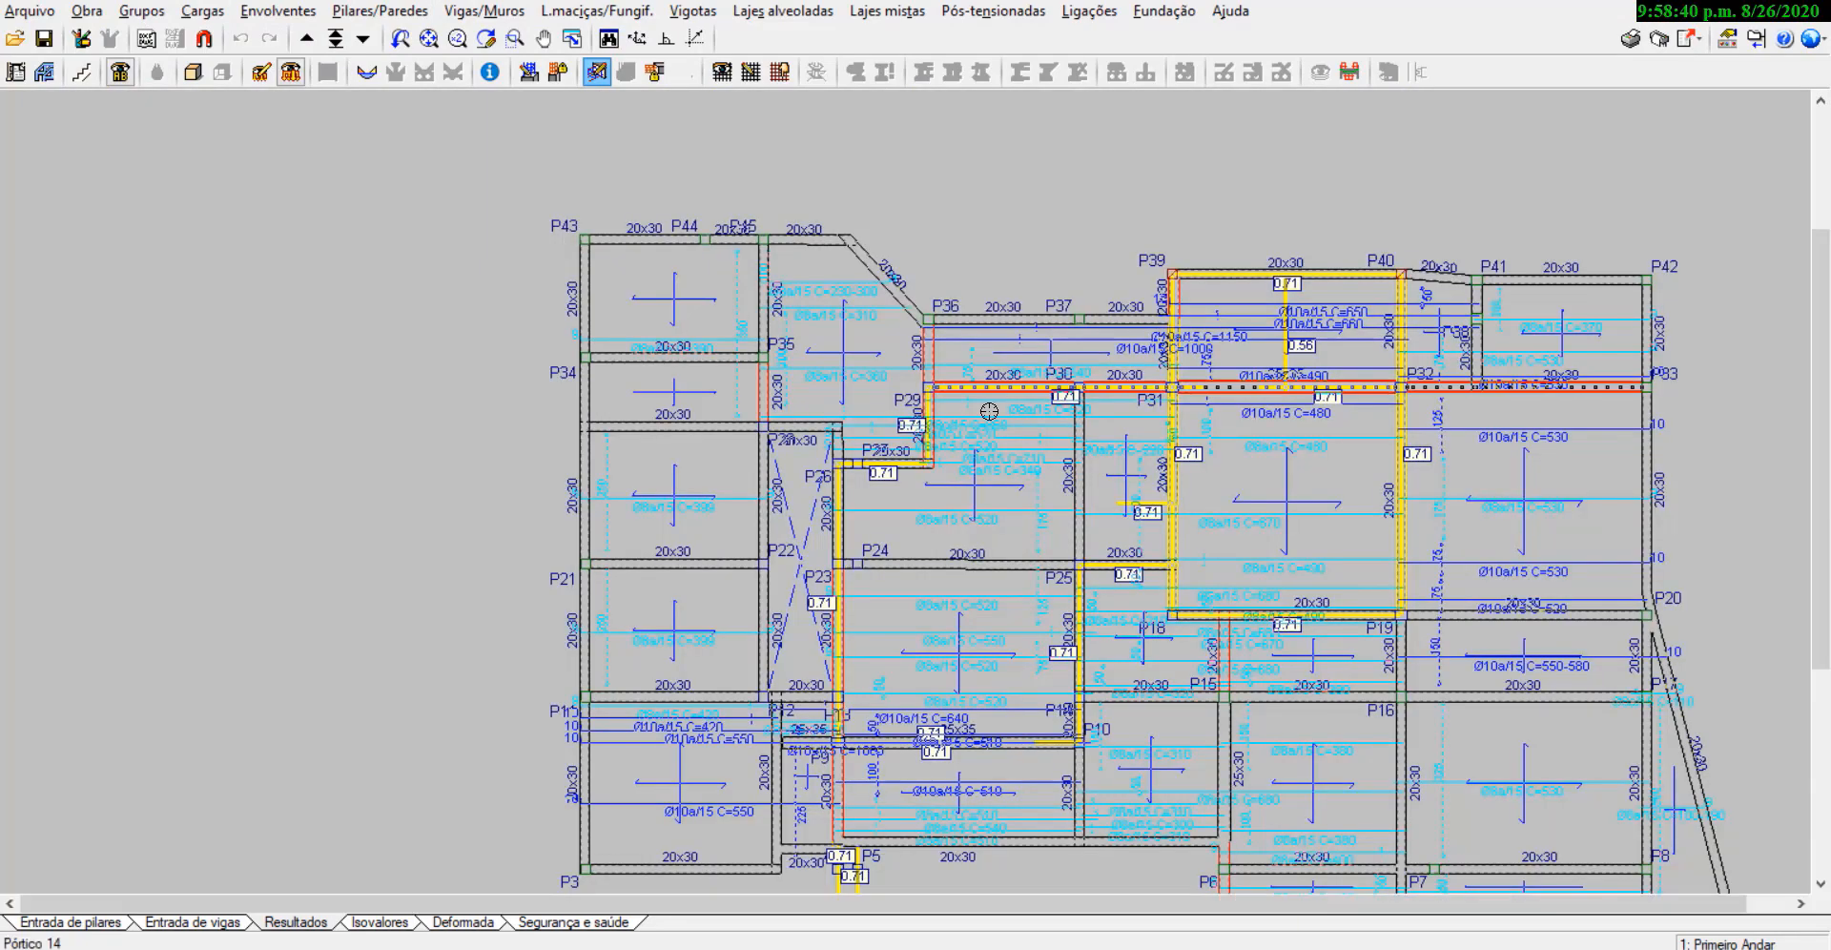
scroll(999, 406, "up", 3)
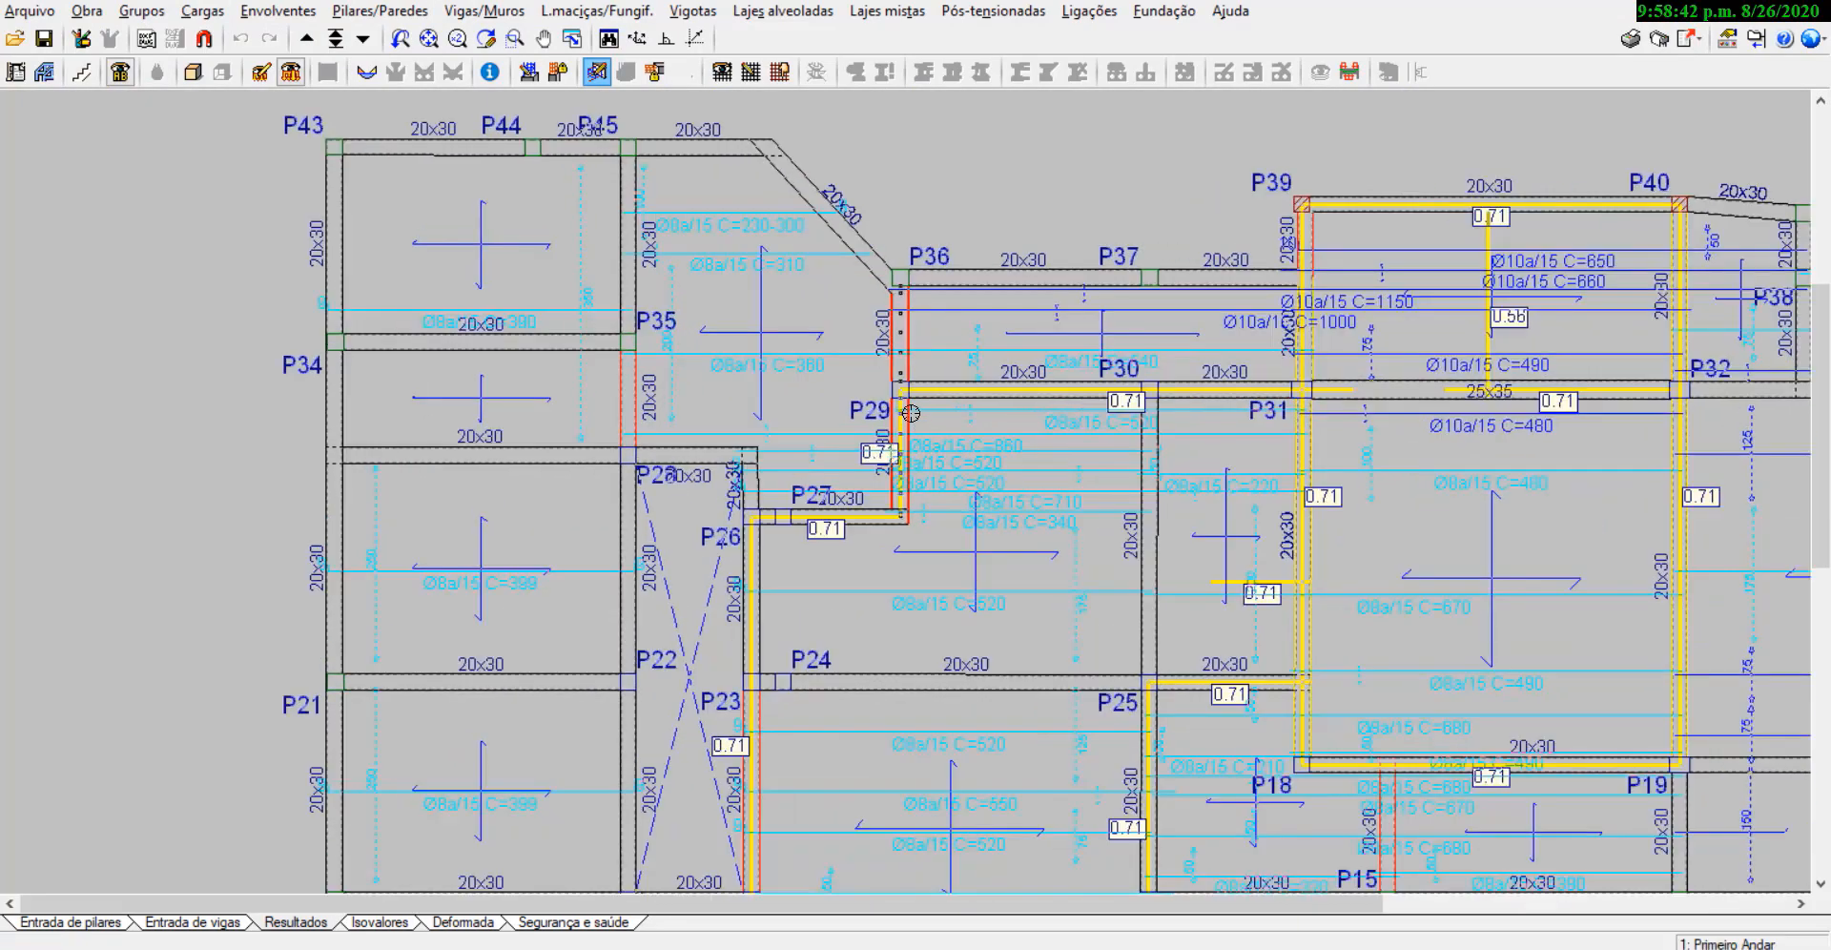
scroll(904, 377, "up", 3)
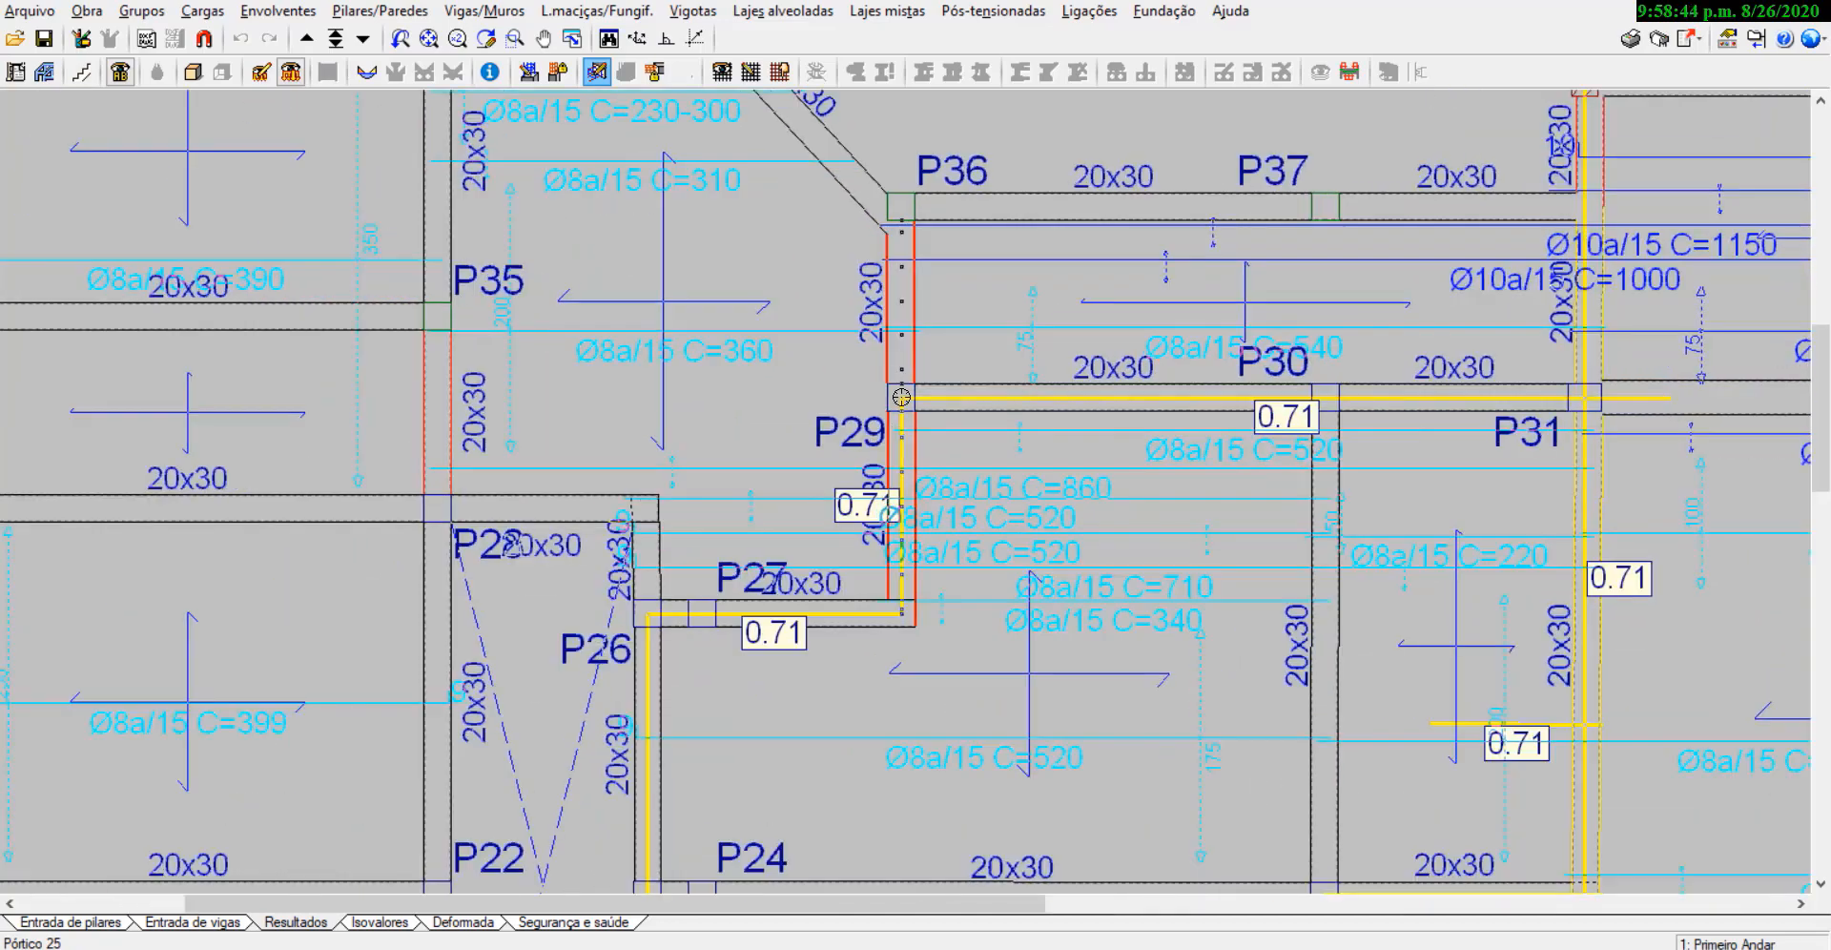
scroll(946, 486, "down", 2)
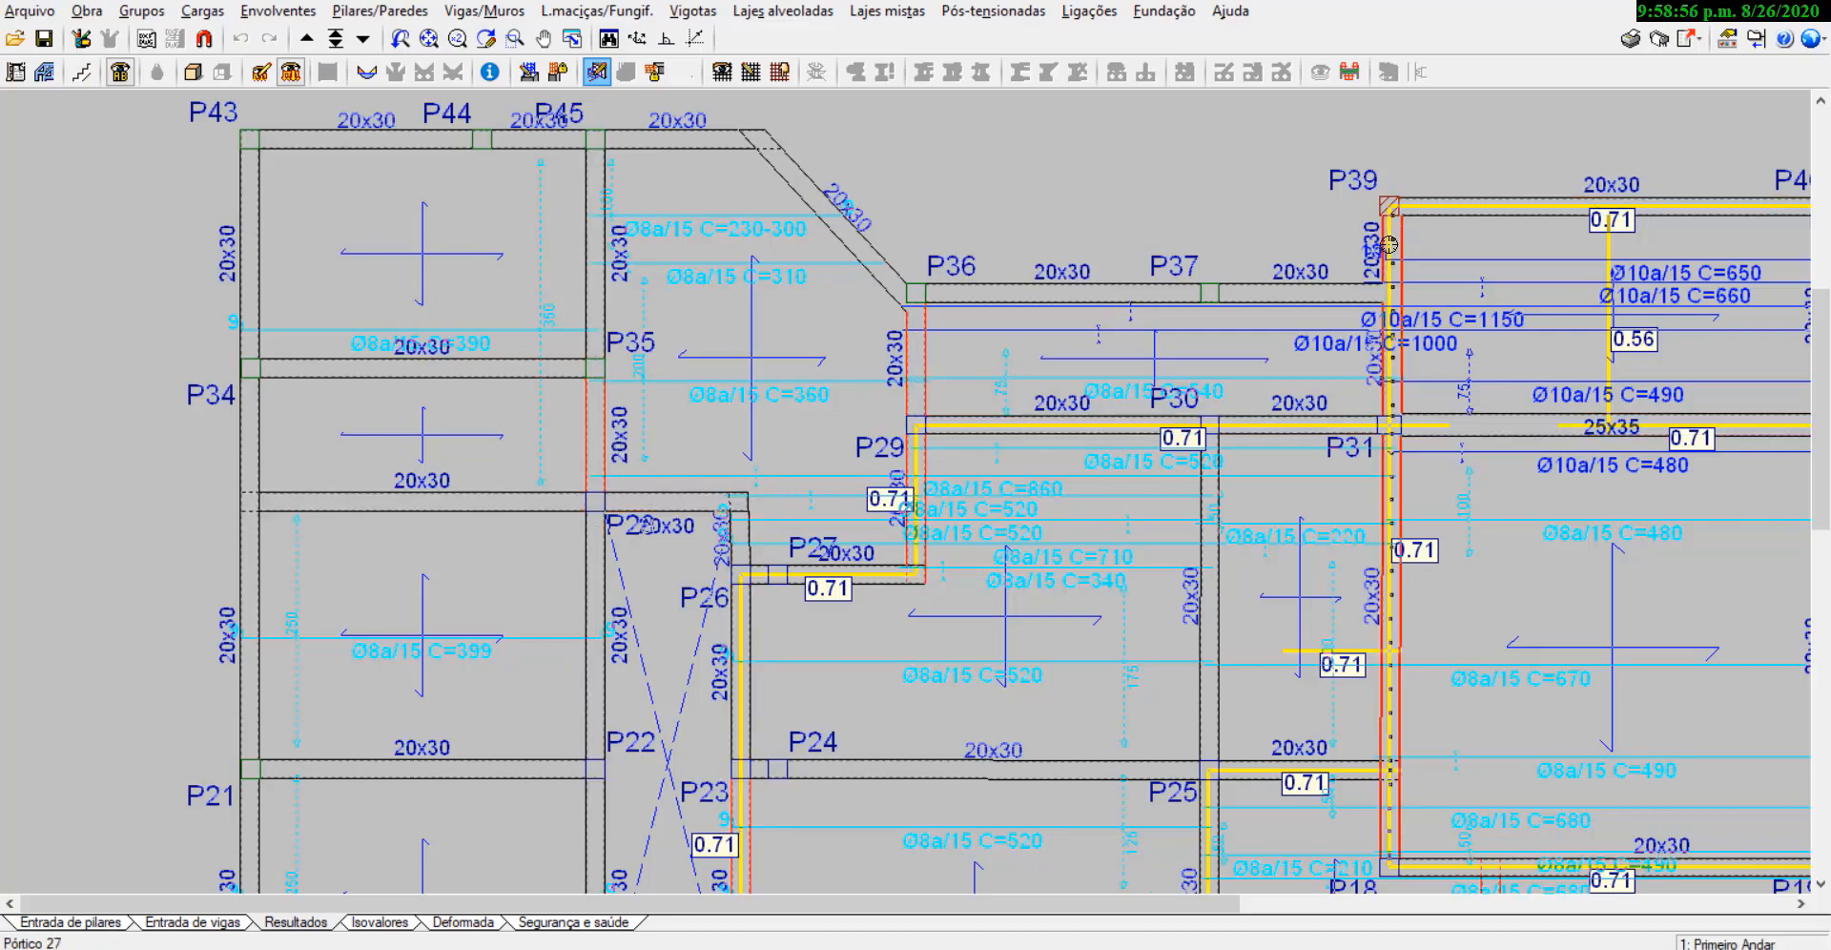
scroll(544, 410, "down", 1)
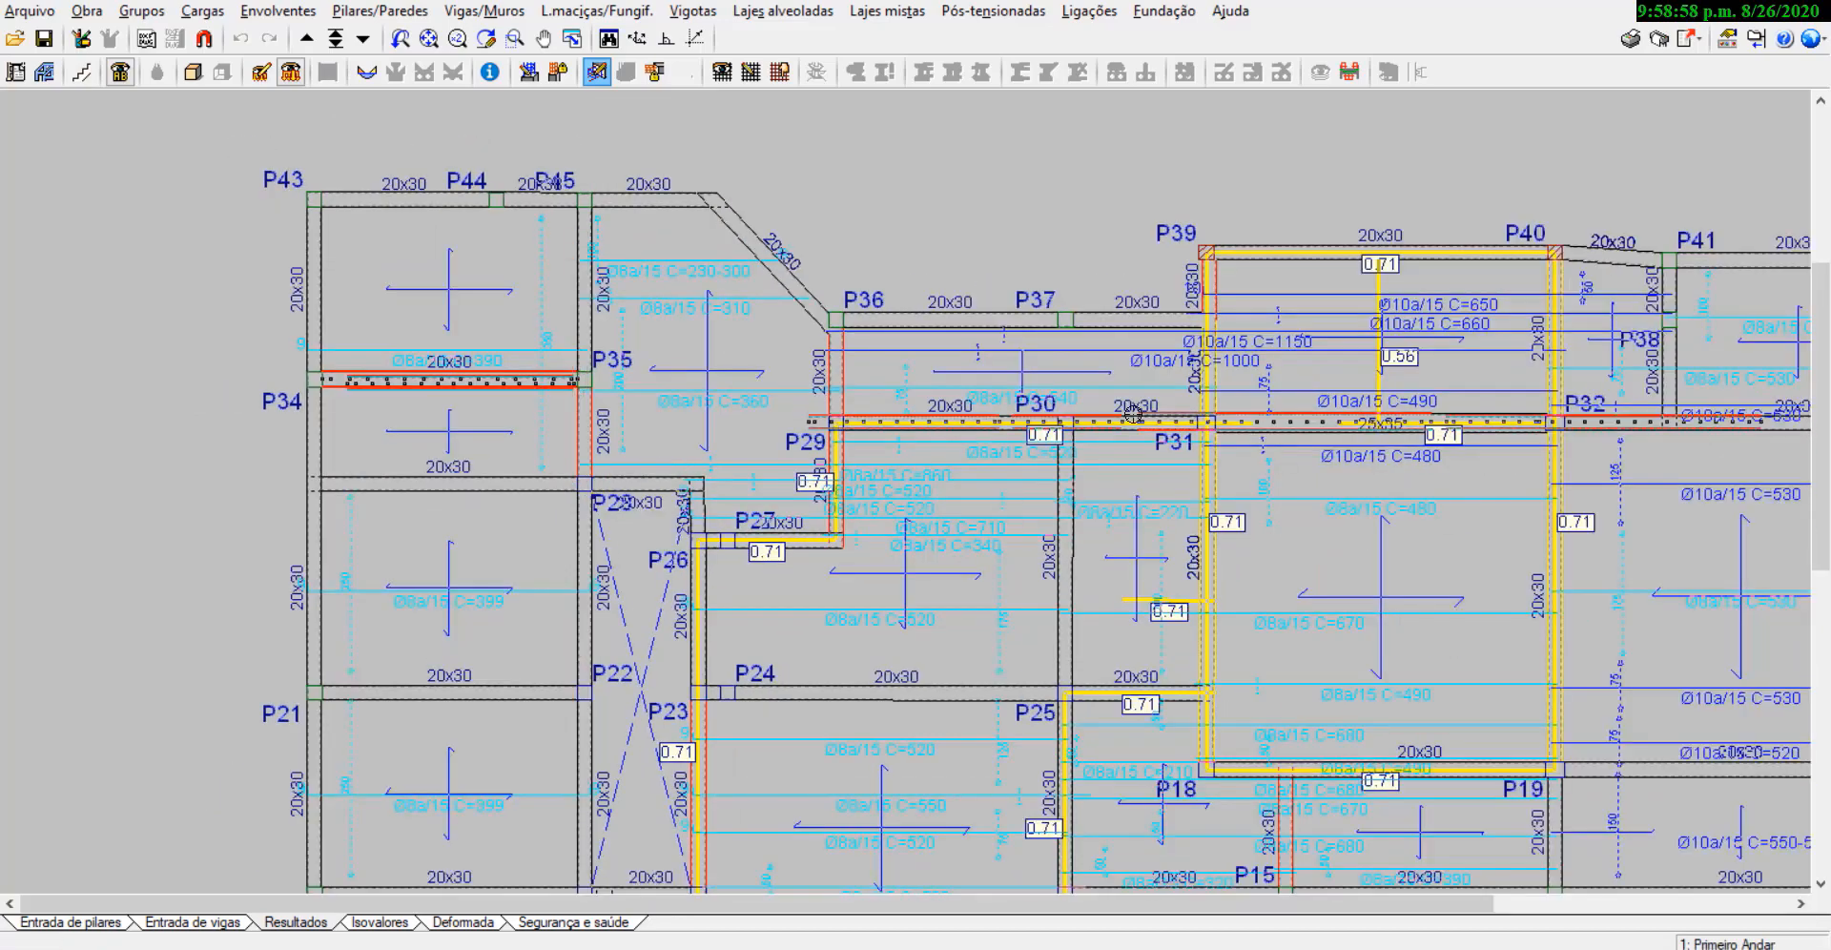
scroll(642, 381, "down", 2)
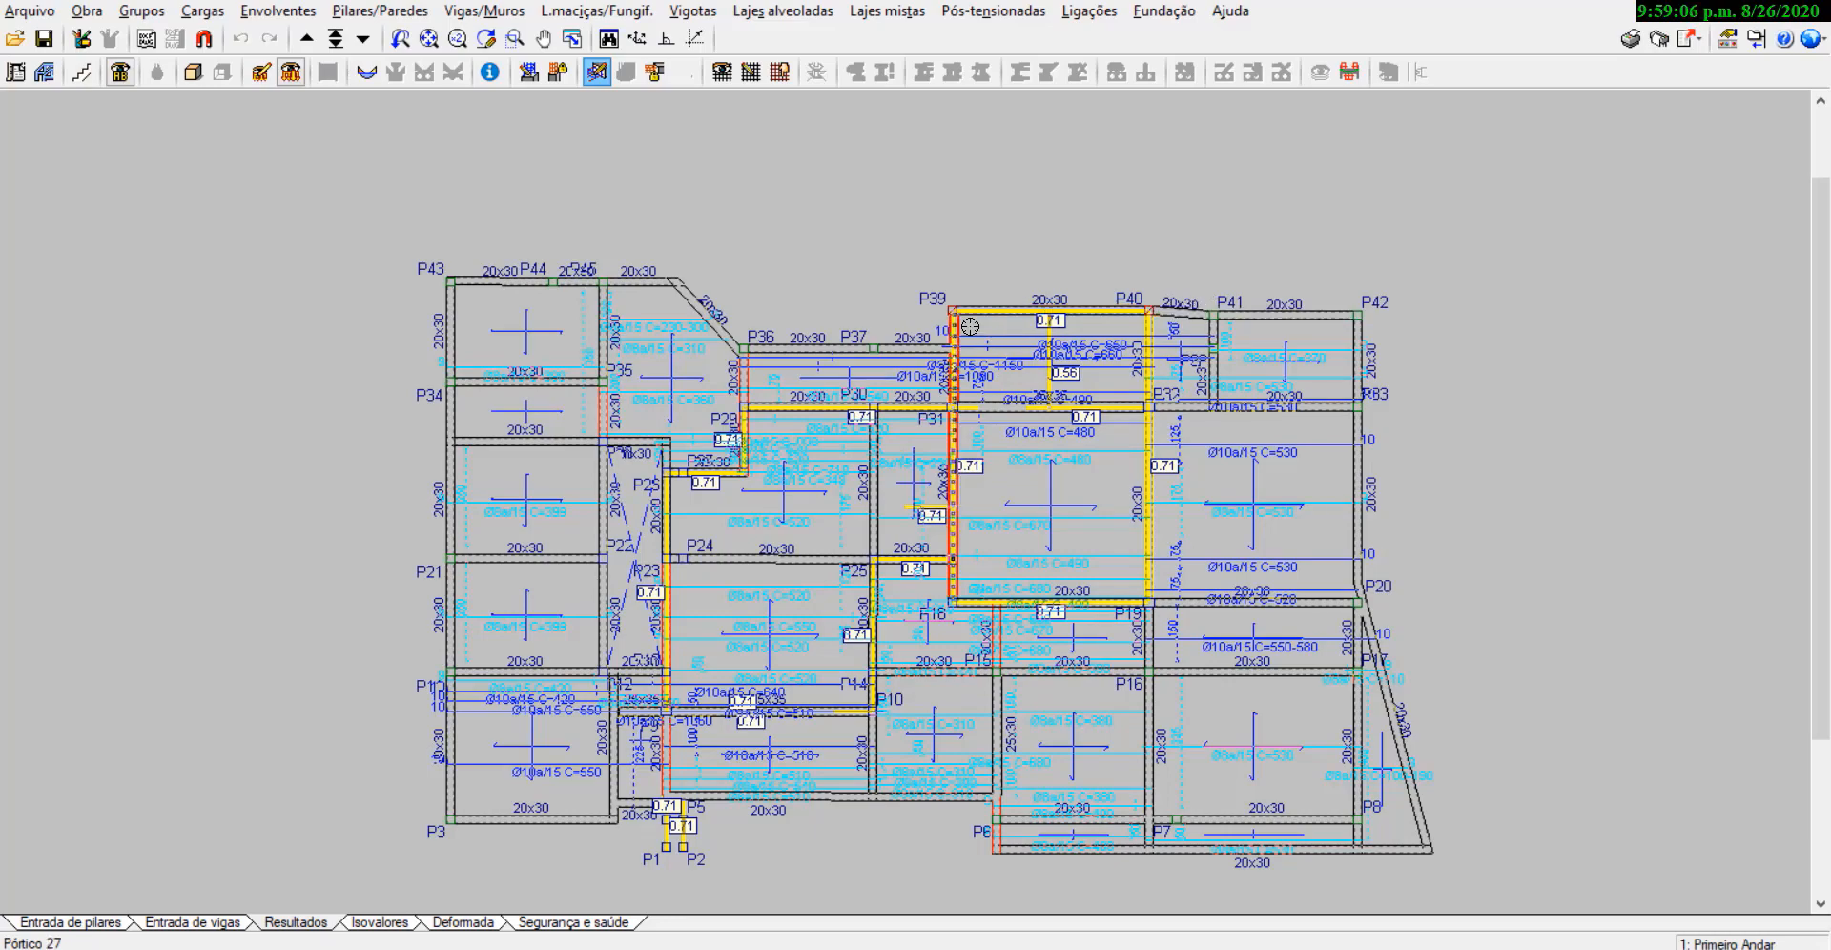
scroll(967, 329, "up", 3)
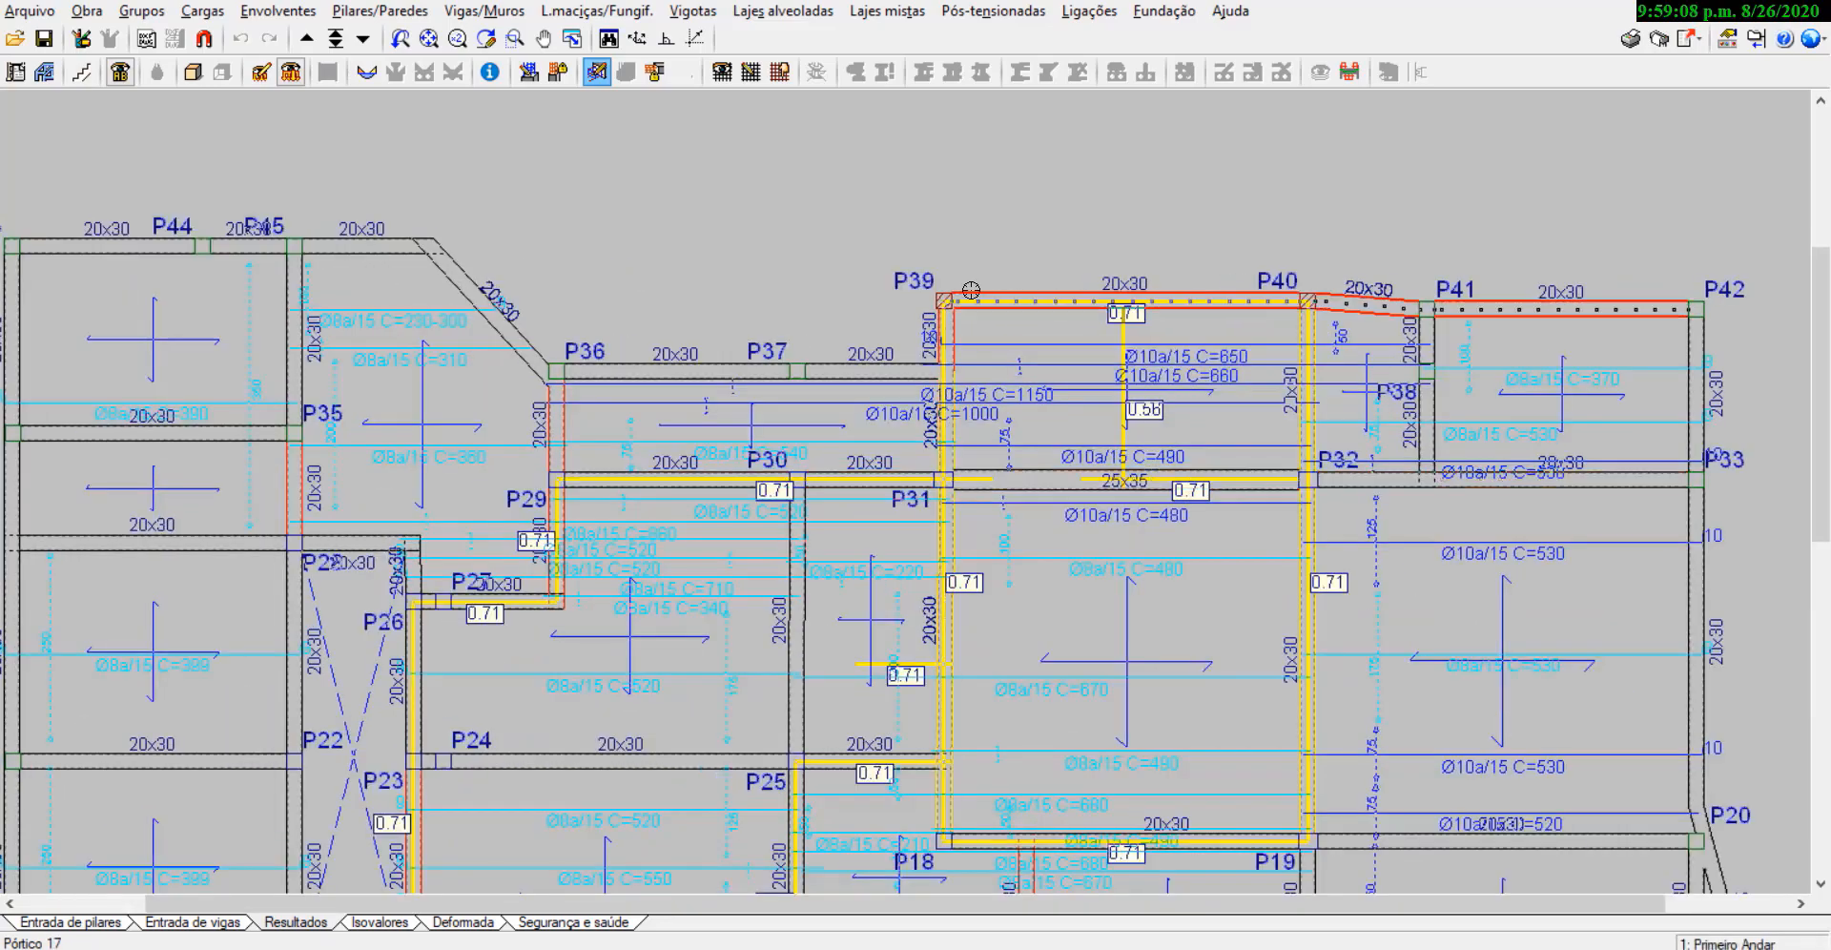
Step: View the P18–P39 beam line's reinforcement and read the errors of its beam near P39 with Erros de vigas
left_click(957, 352)
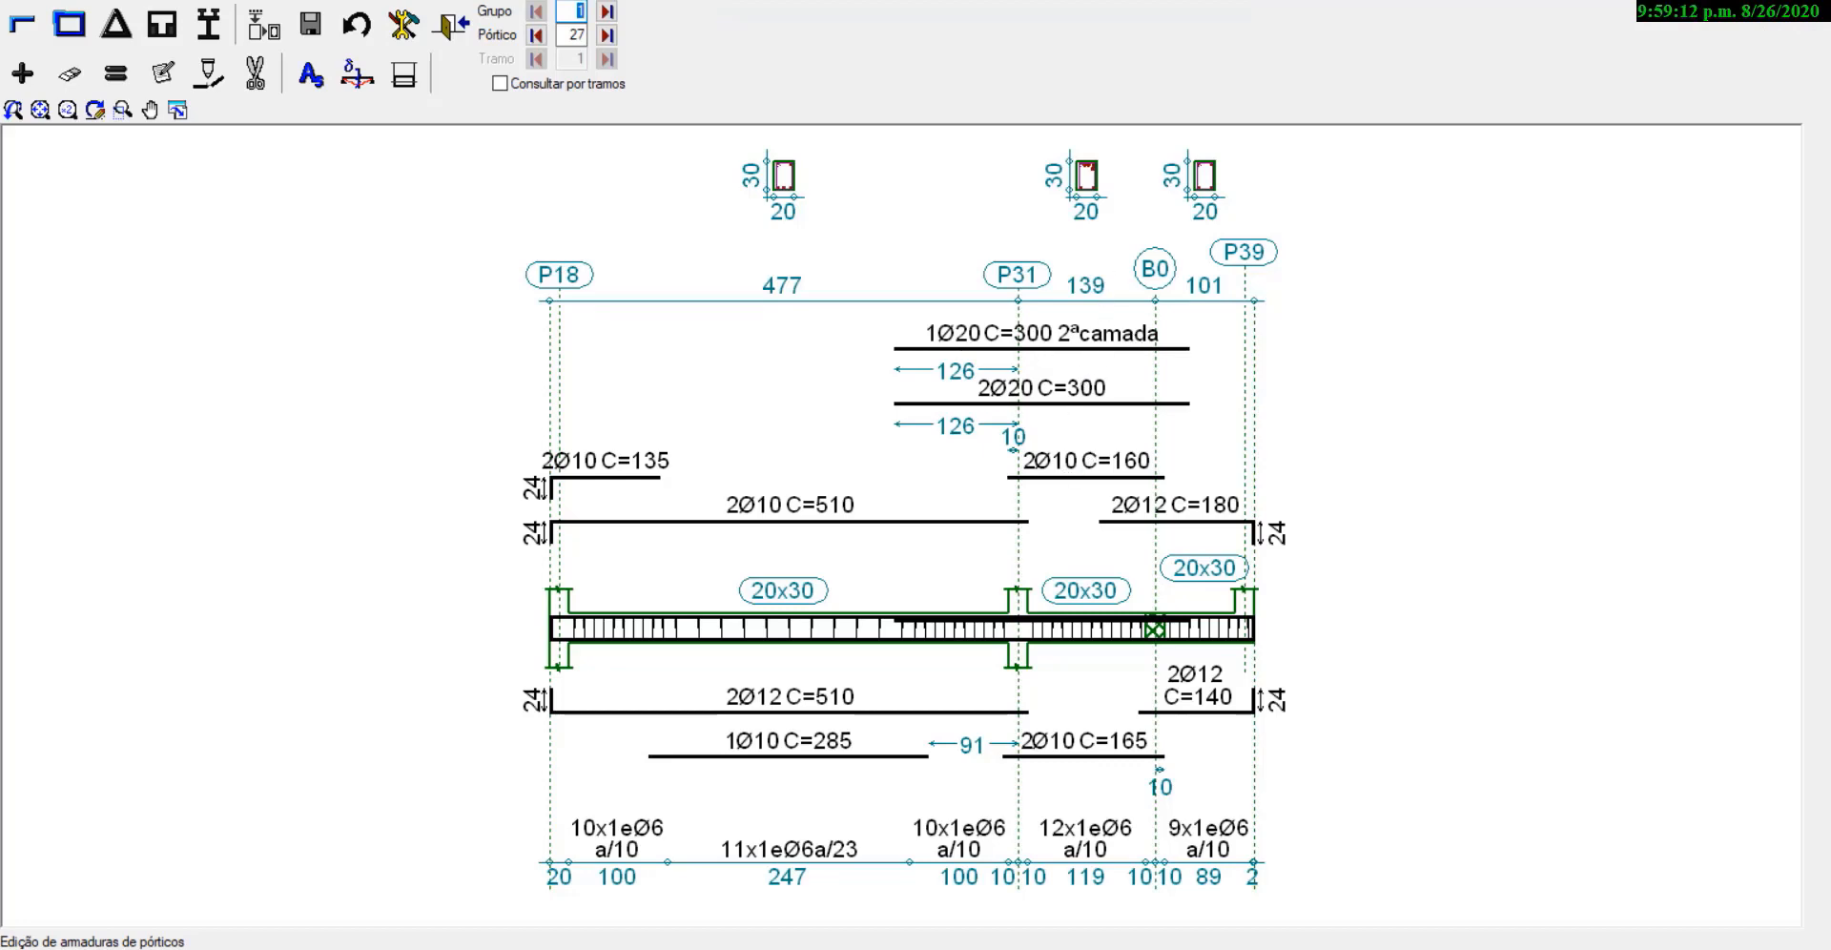
key("Escape")
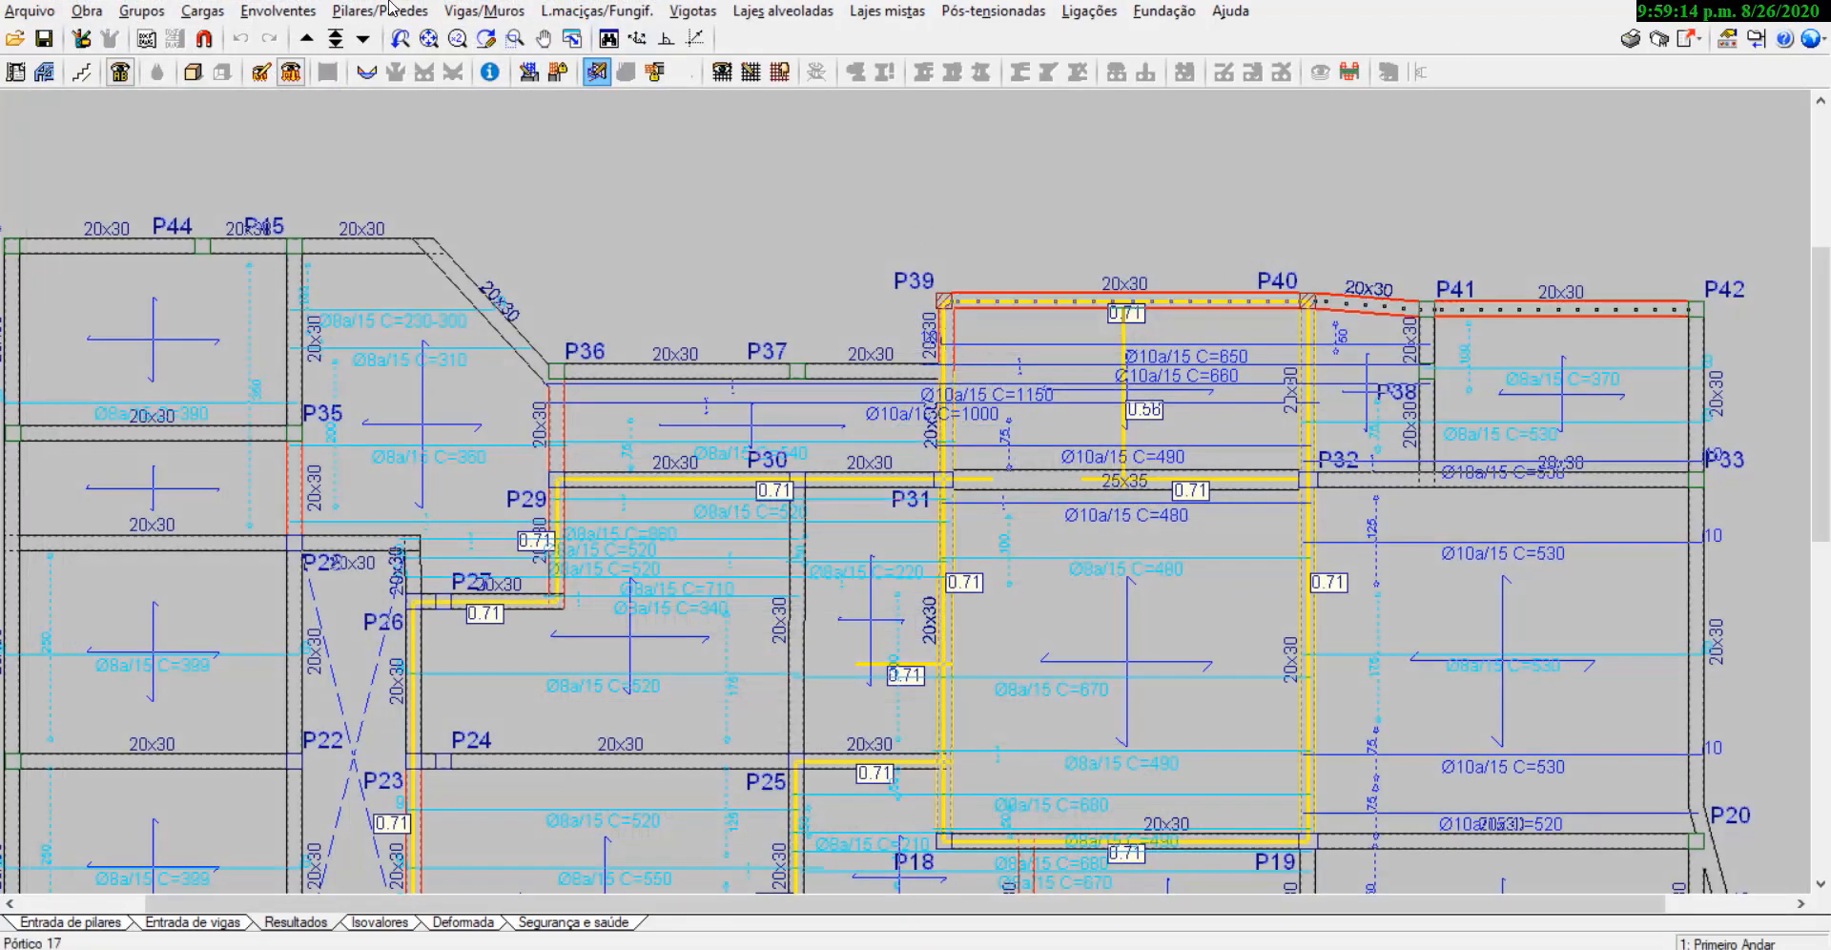
left_click(472, 11)
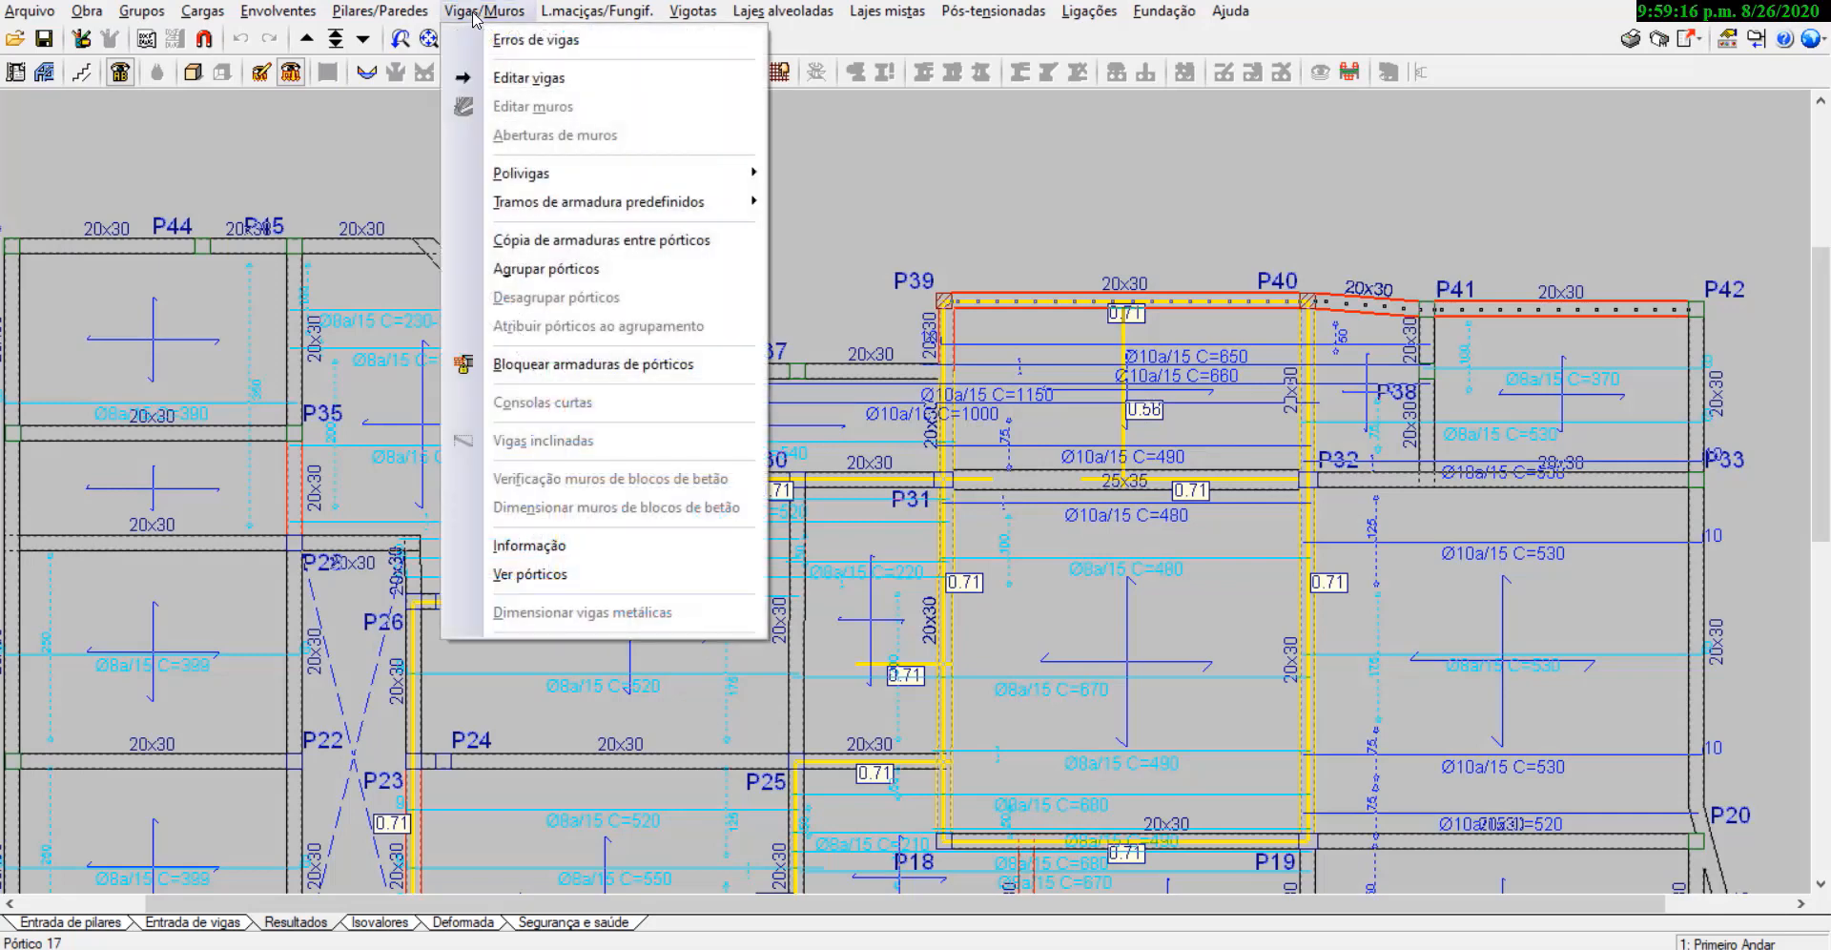
left_click(531, 38)
left_click(975, 343)
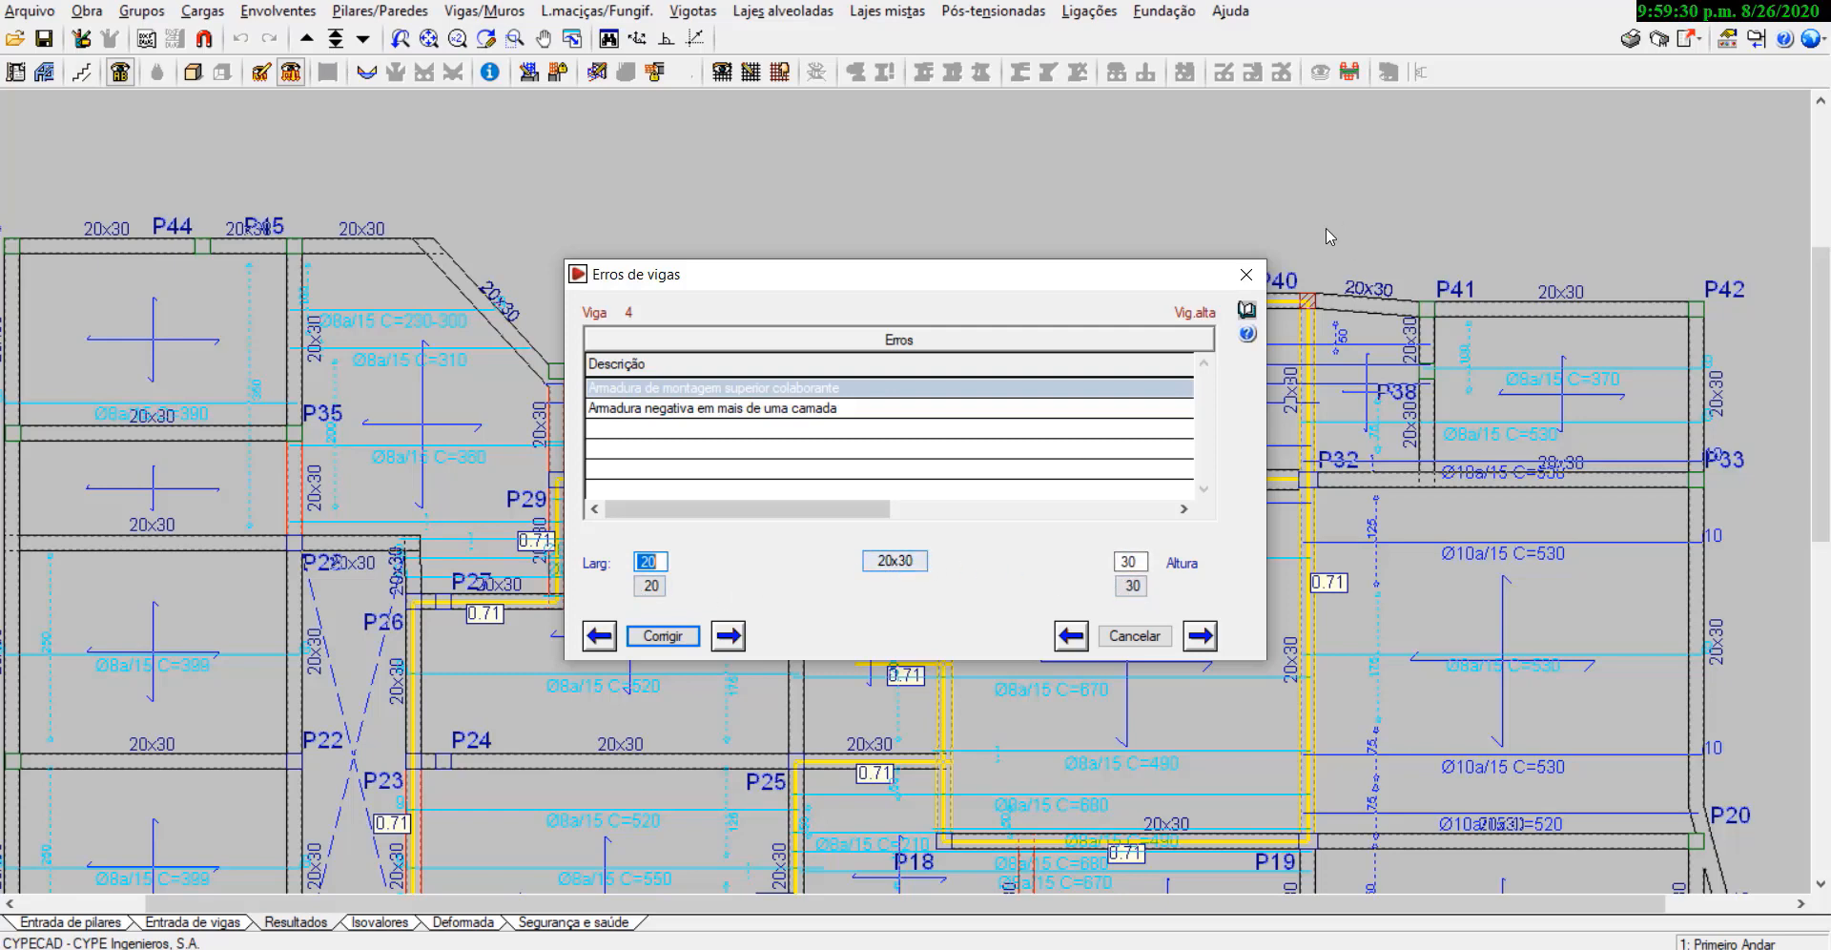
left_click(1246, 275)
left_click(1022, 481)
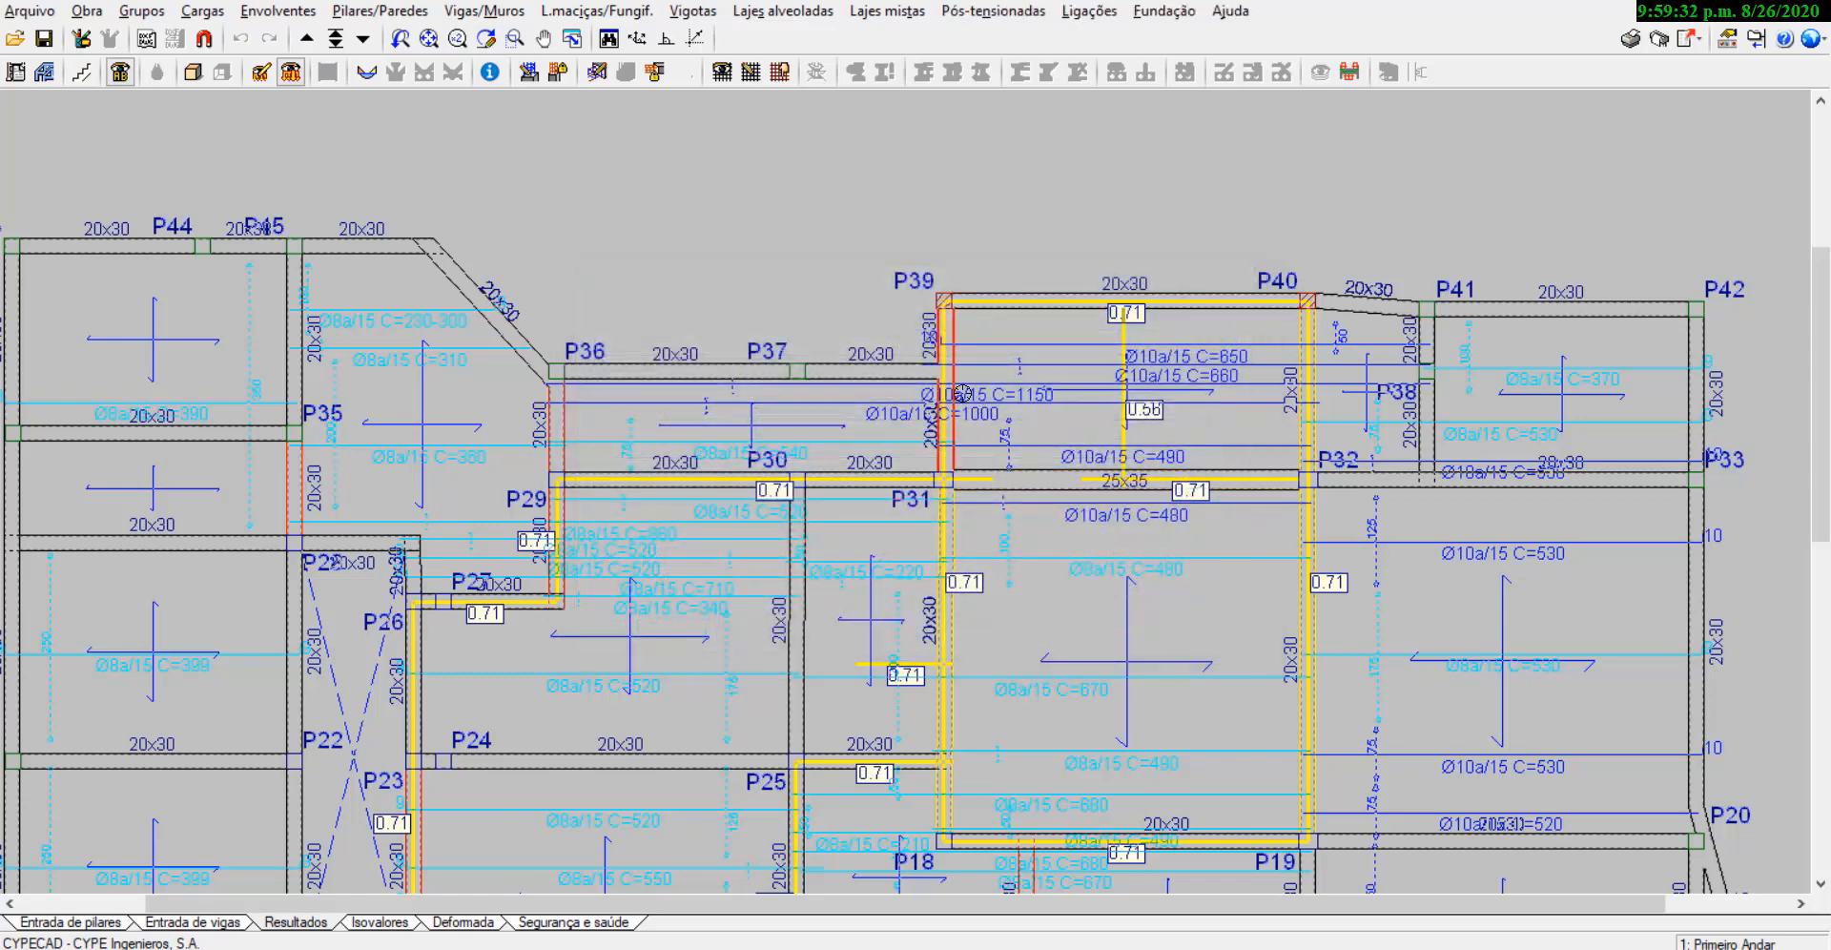
left_click(1246, 272)
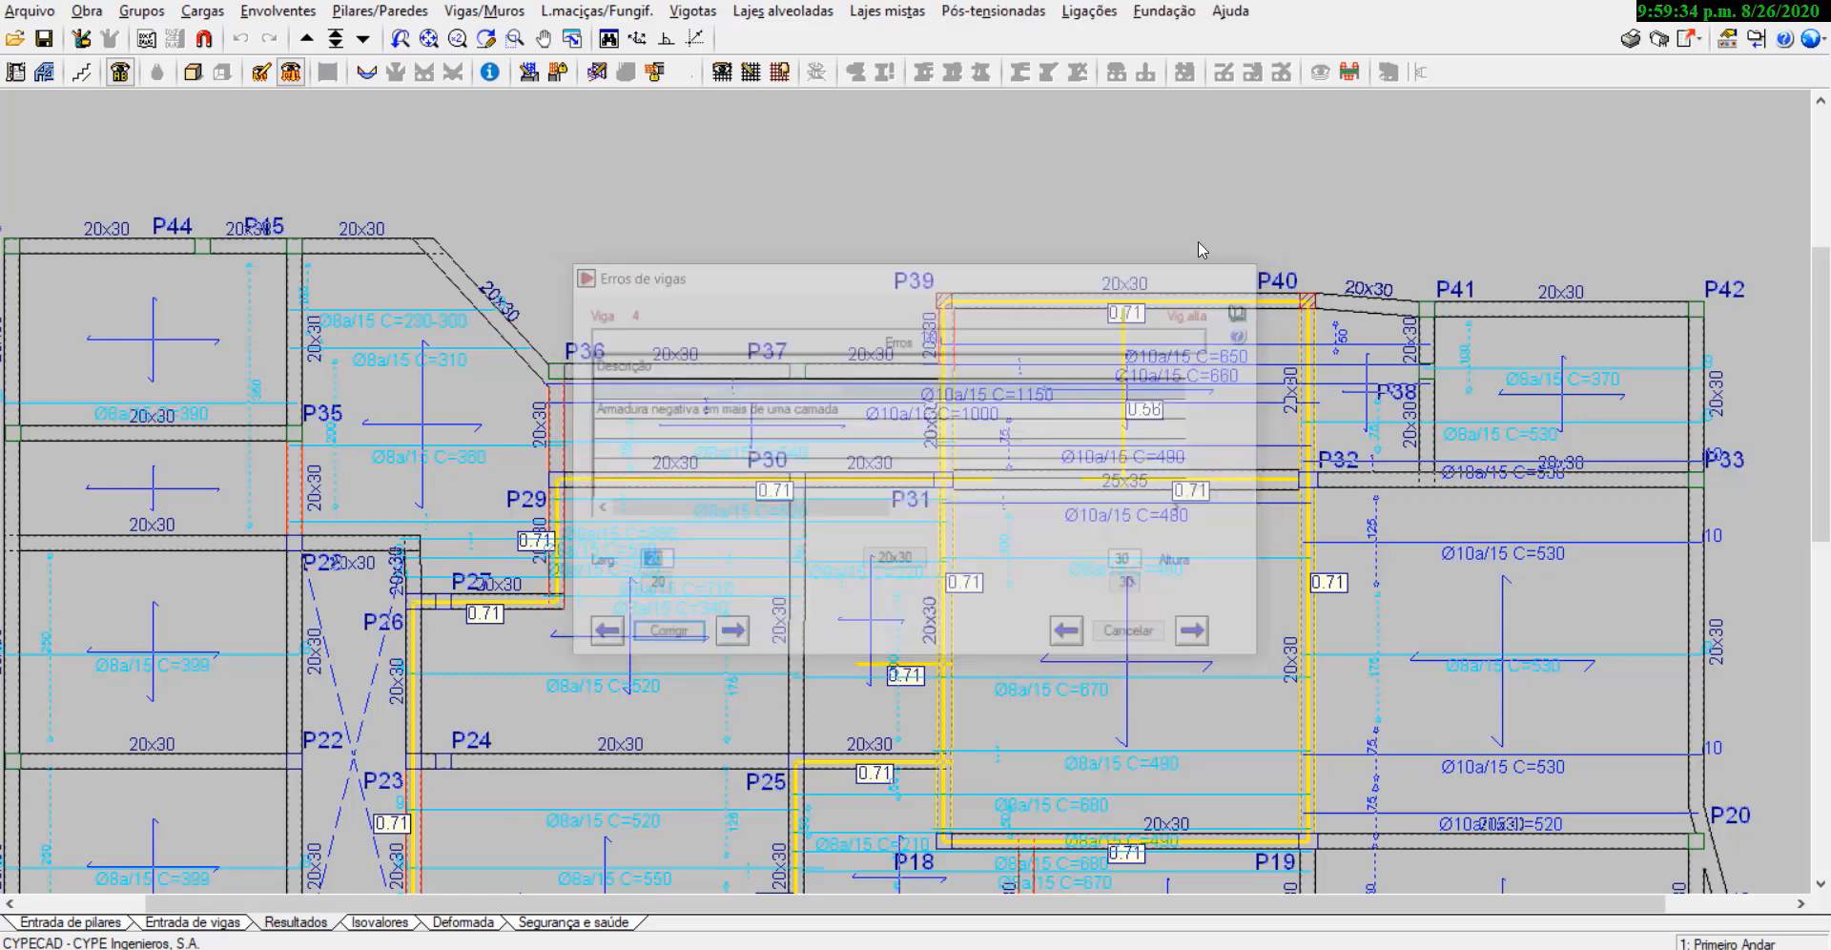
Step: Open the P18–P39 beam line with Editar vigas and compare its upper bars near P31 with its position on the plan
left_click(489, 12)
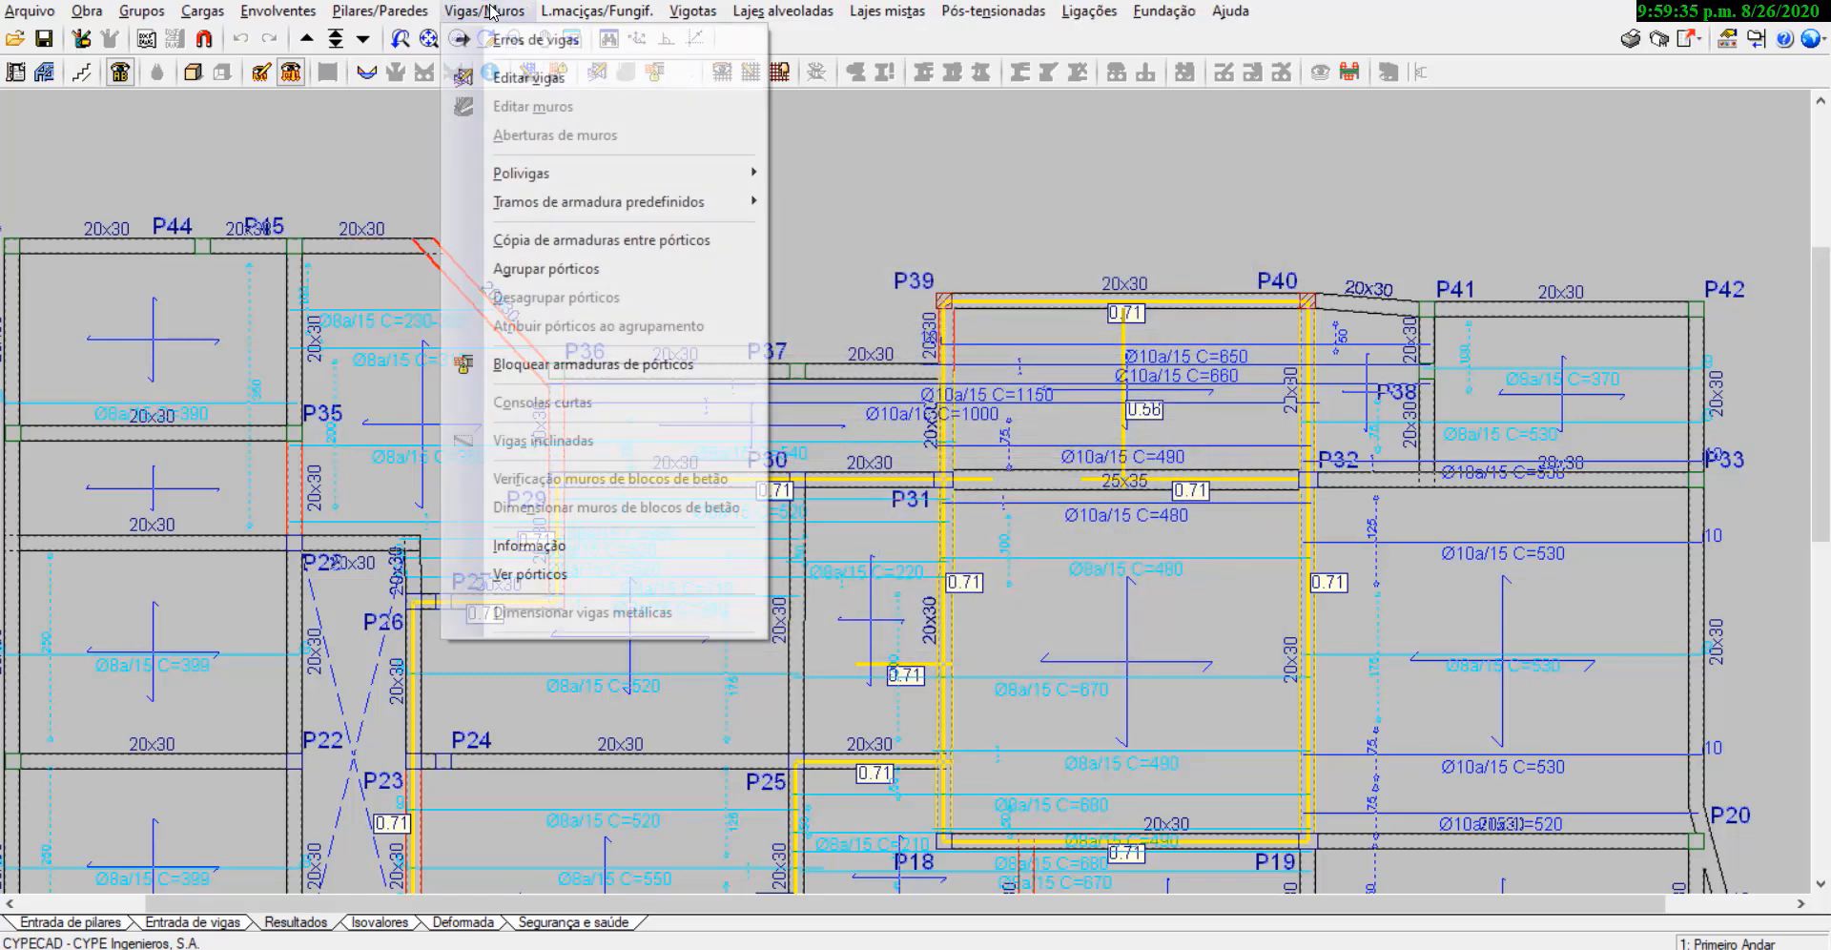
left_click(556, 79)
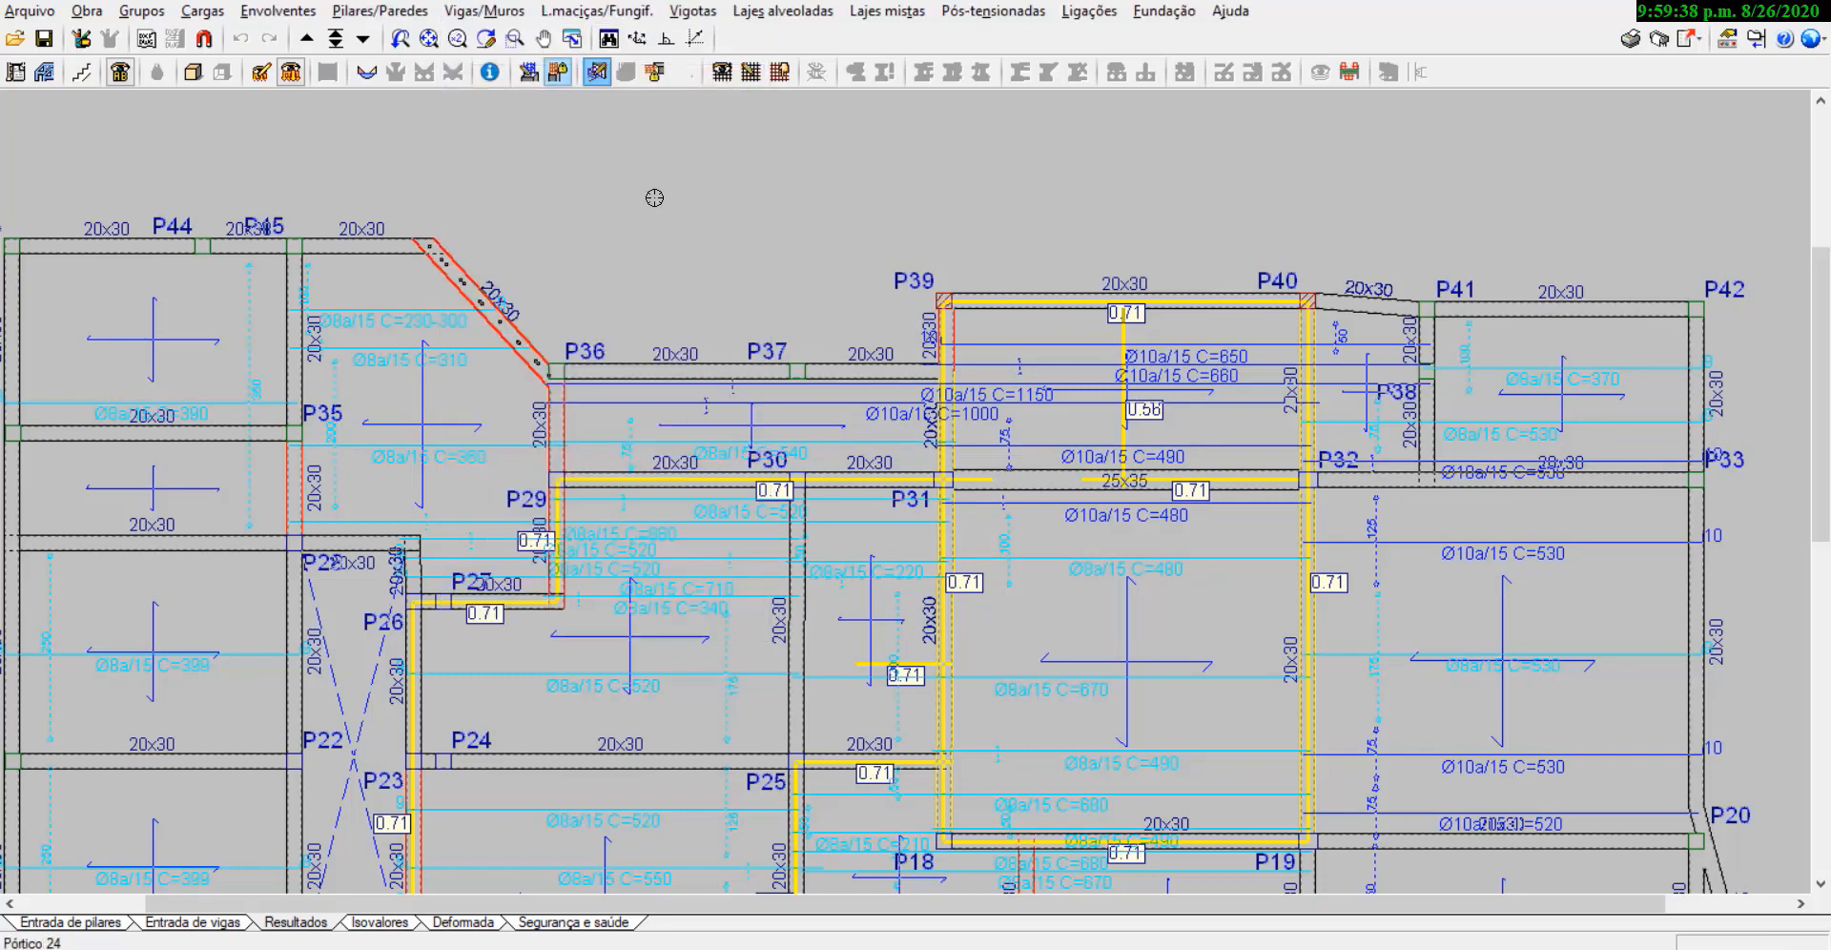
left_click(946, 346)
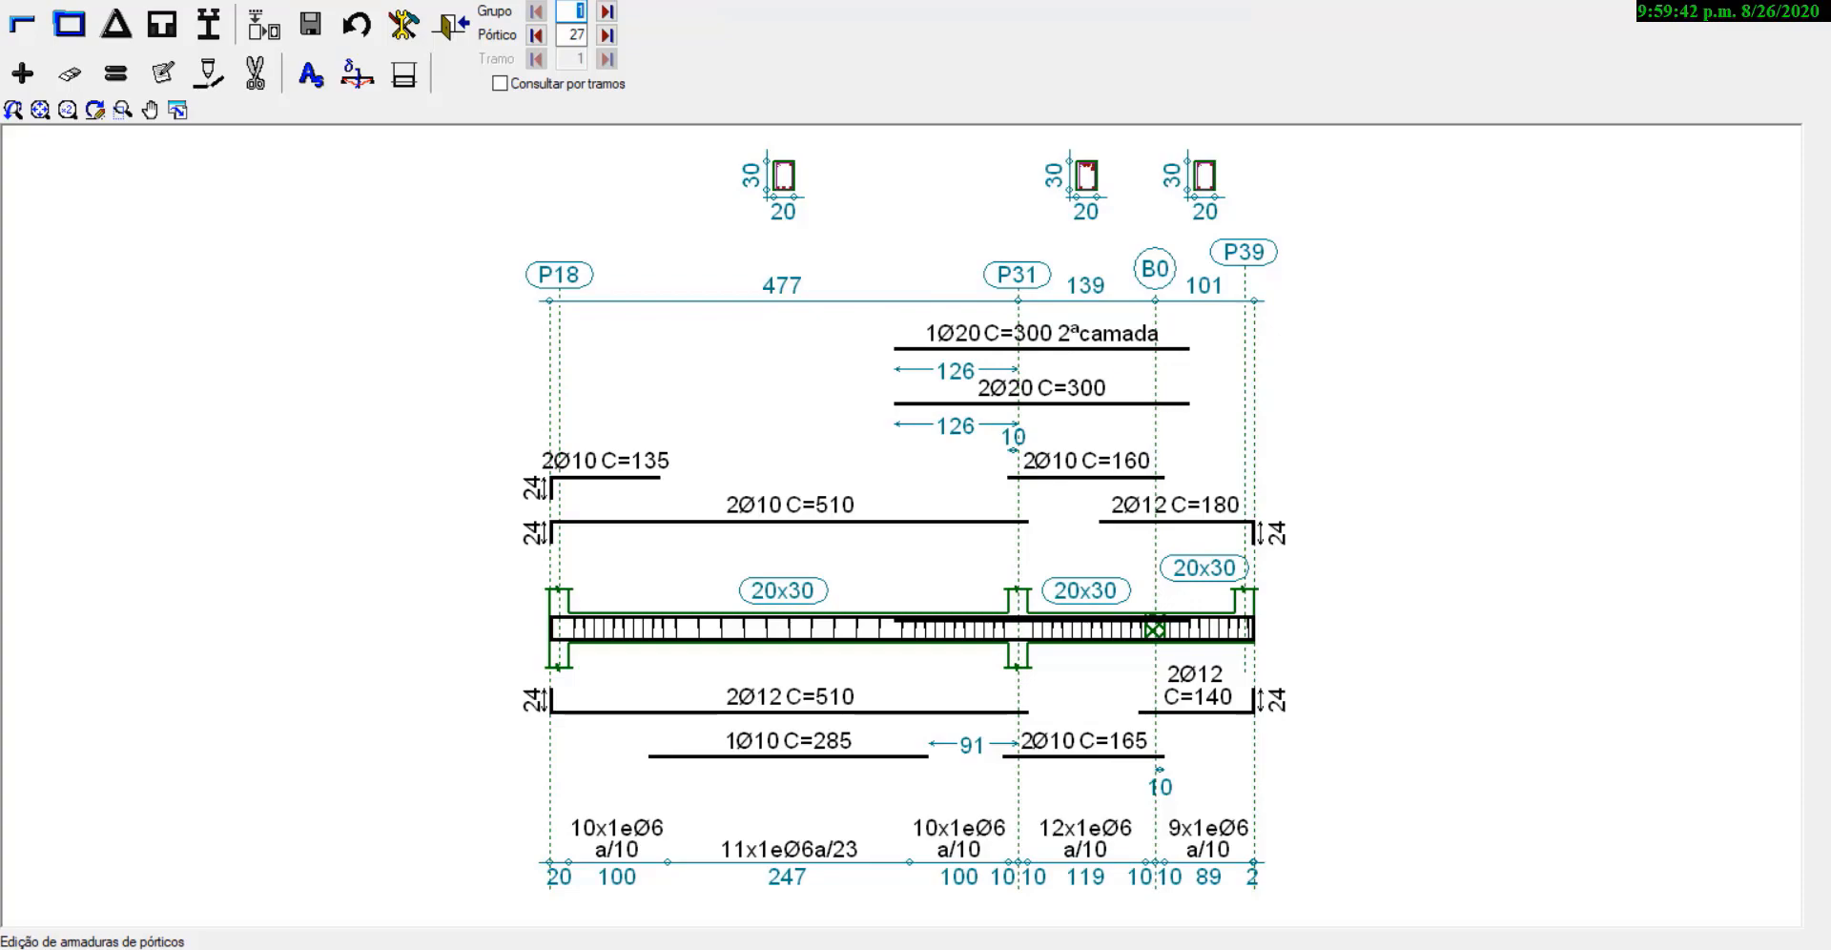
key("Escape")
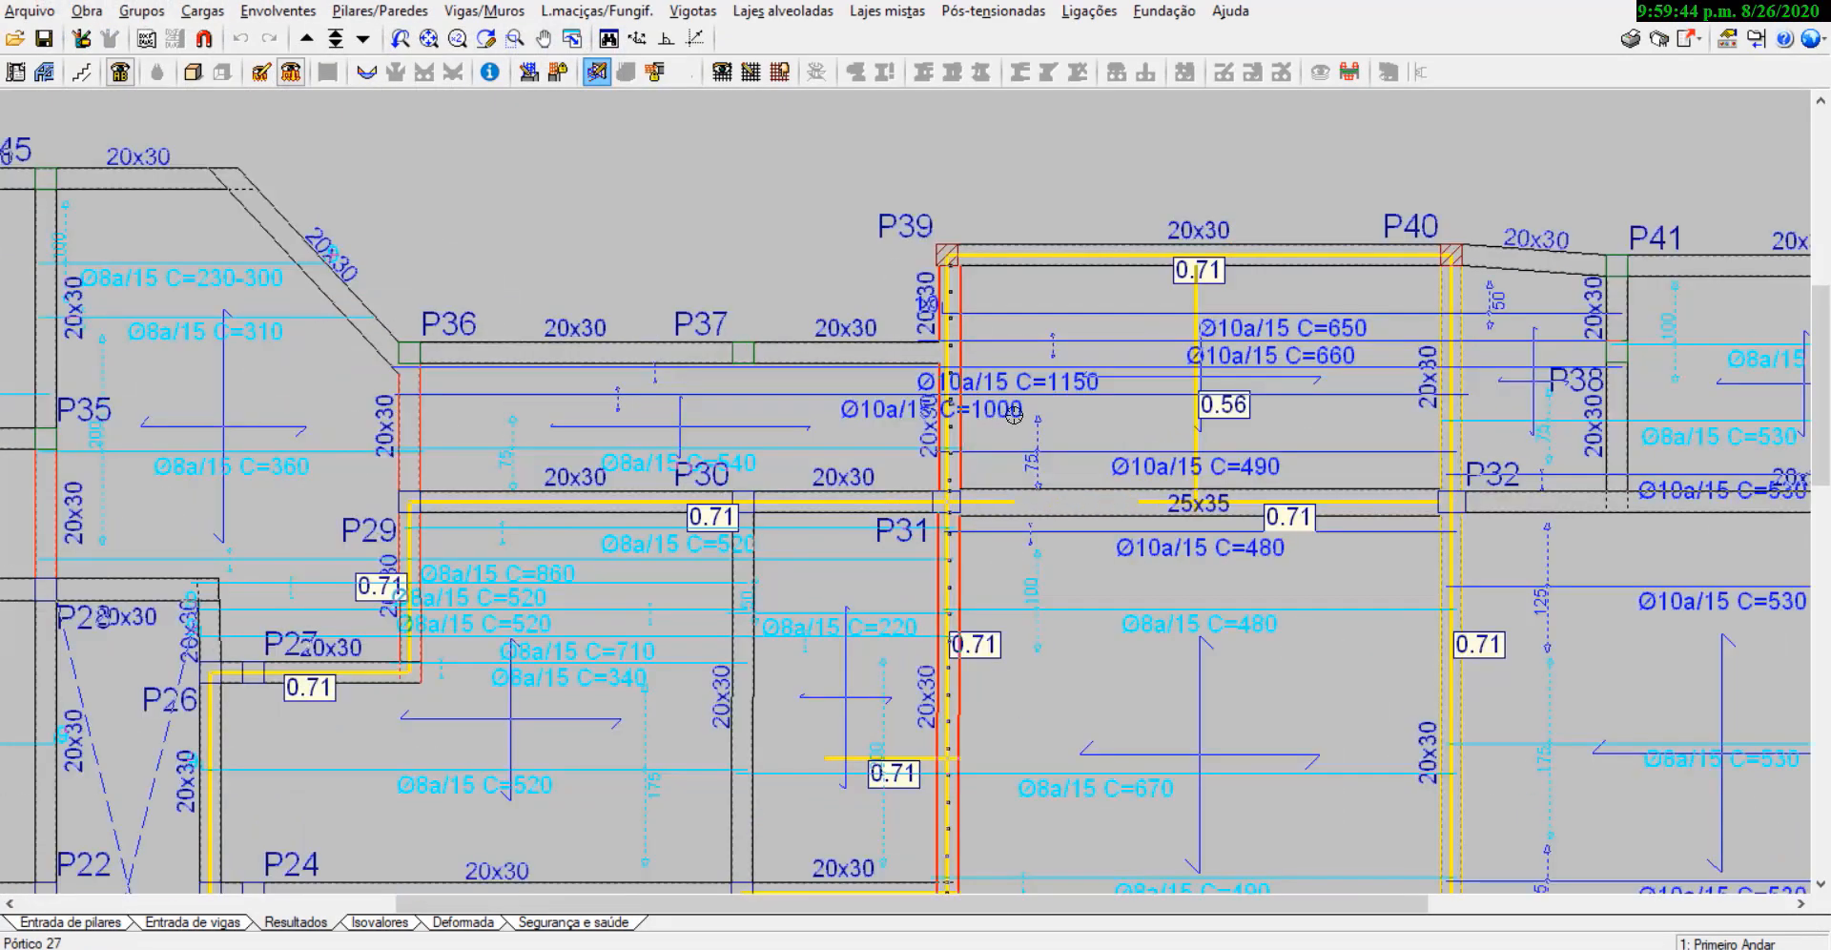
scroll(1014, 415, "up", 1)
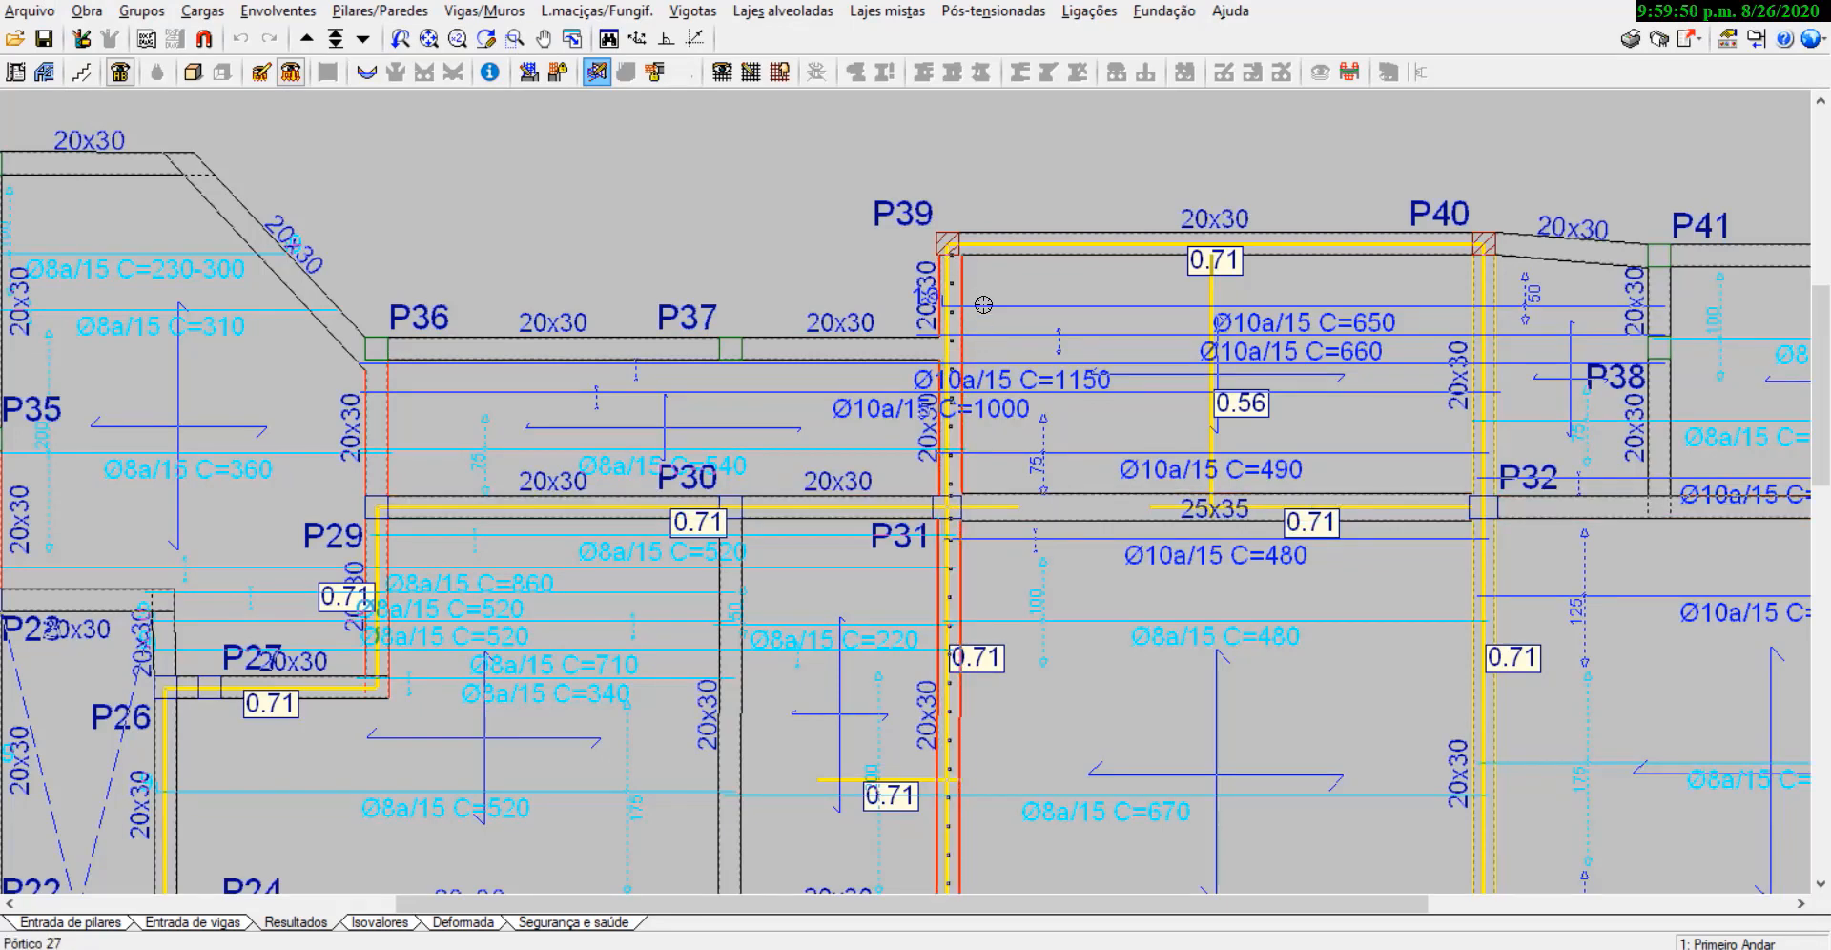
left_click(952, 282)
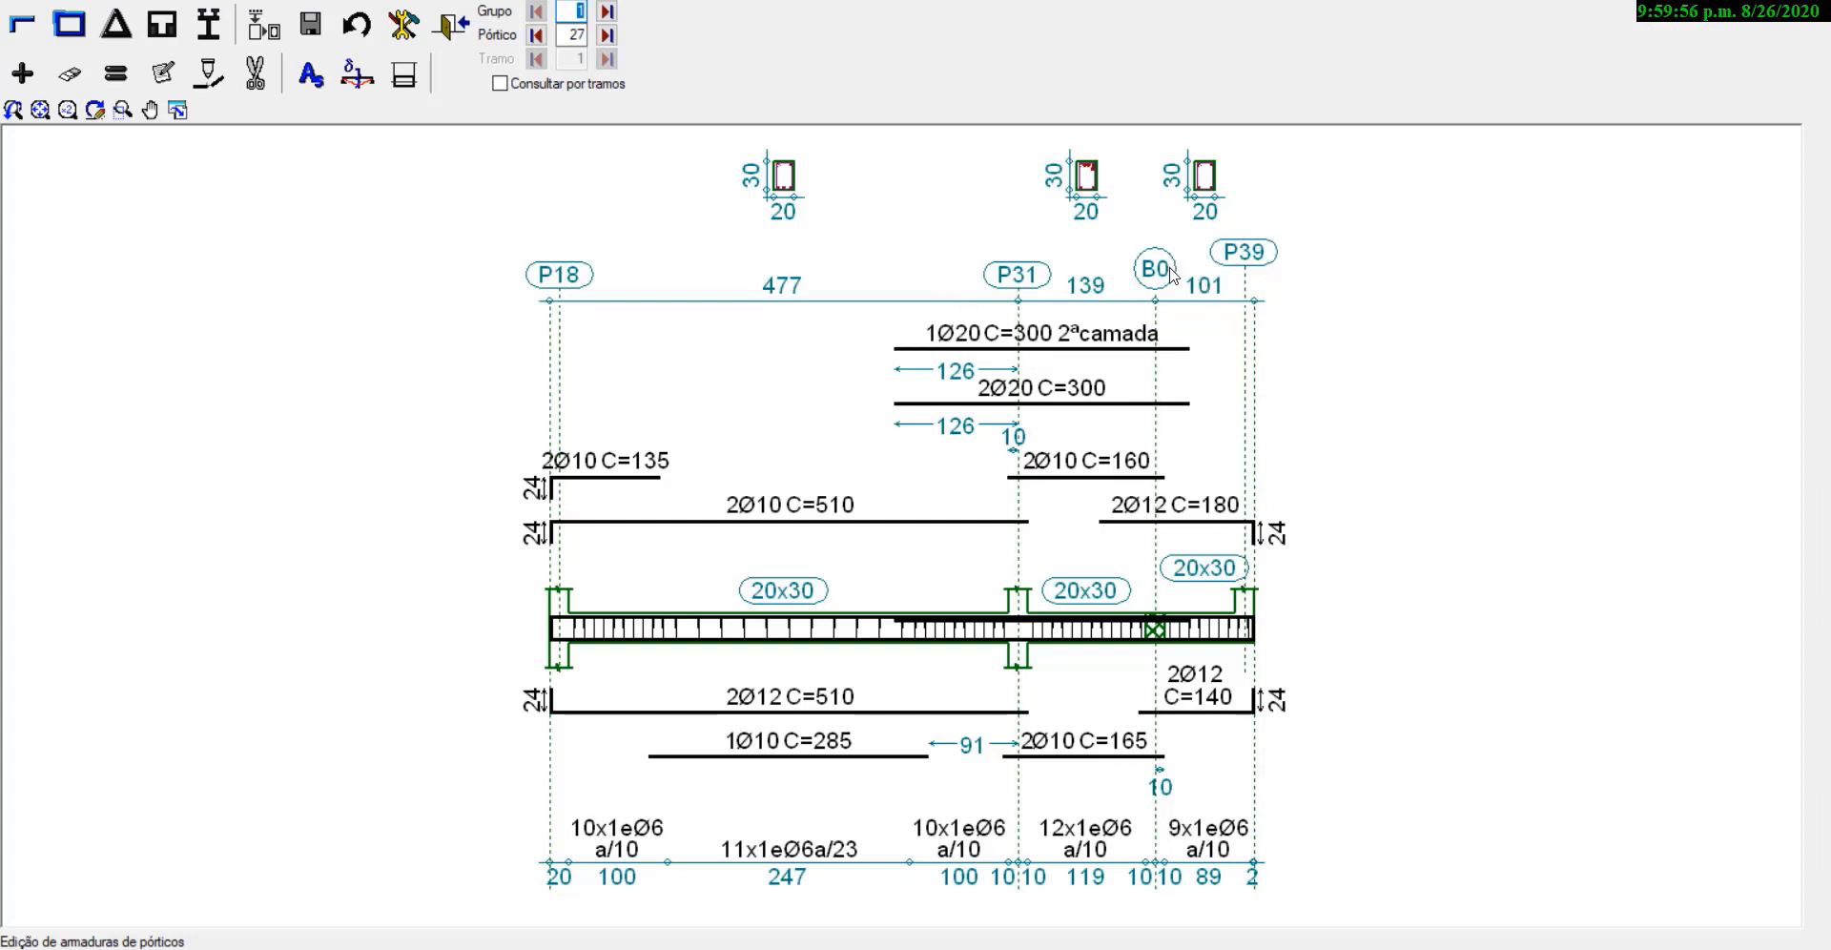
key("Escape")
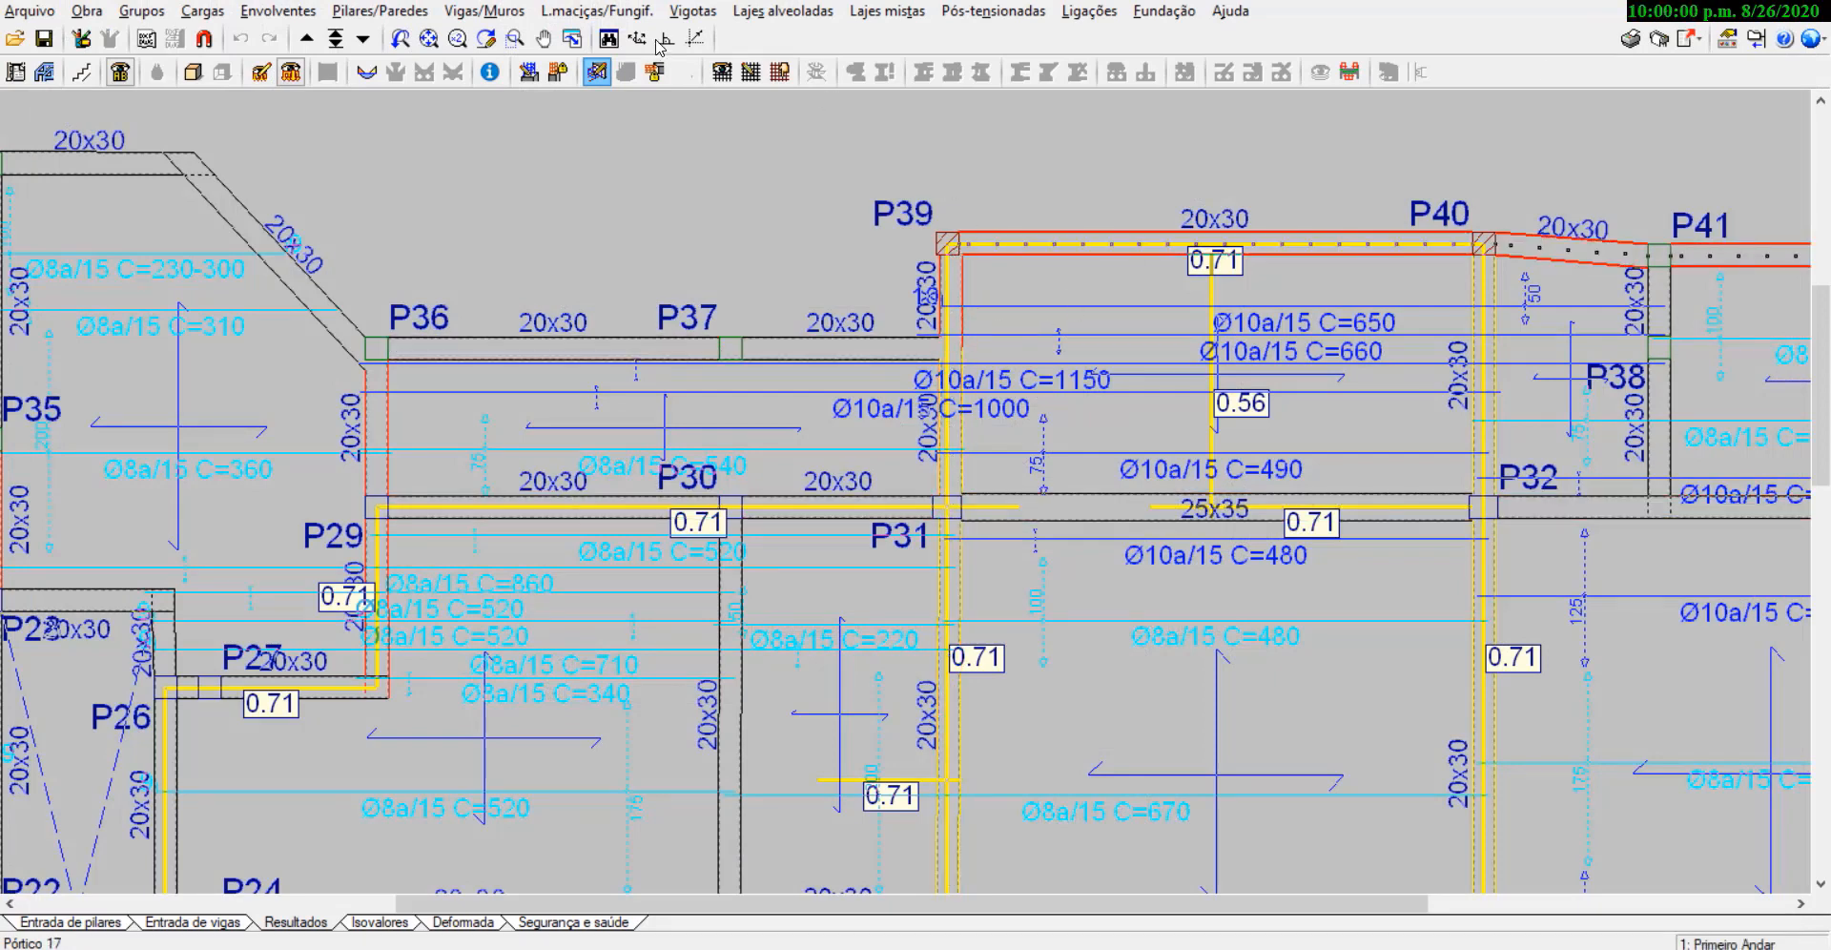
left_click(941, 323)
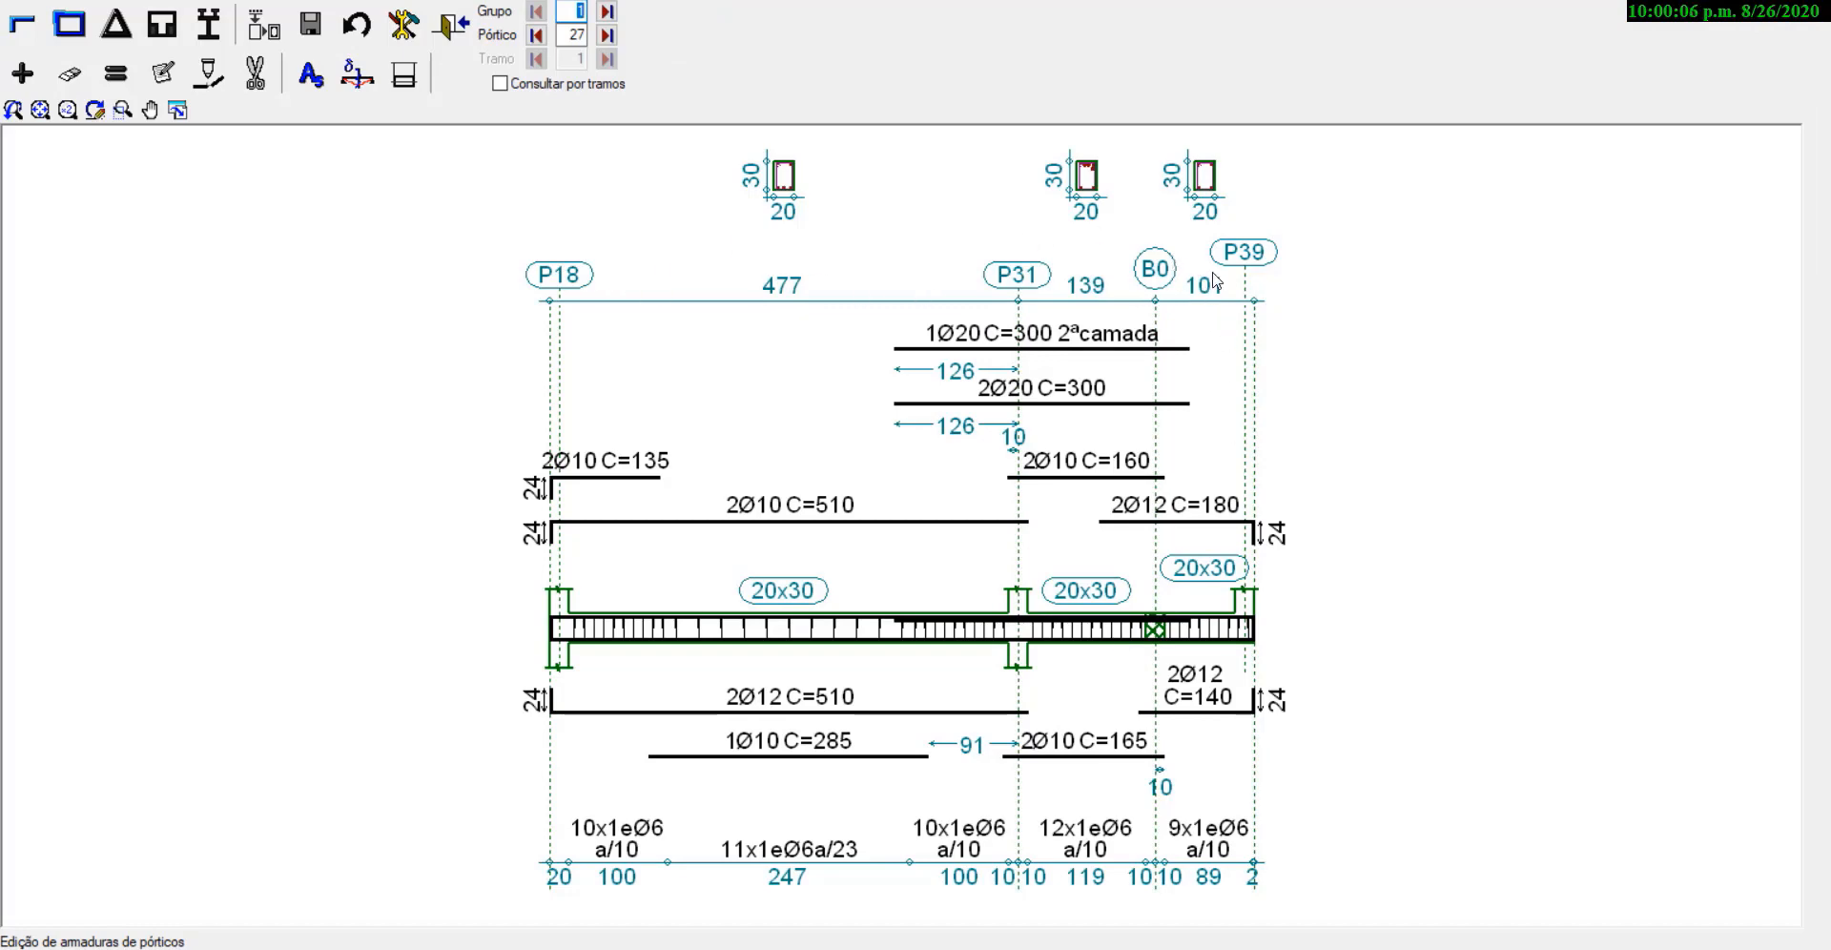
Step: Leave the P18–P39 reinforcement editor and read the errors of the beam next to P39 with Erros de vigas
scroll(1140, 345, "up", 1)
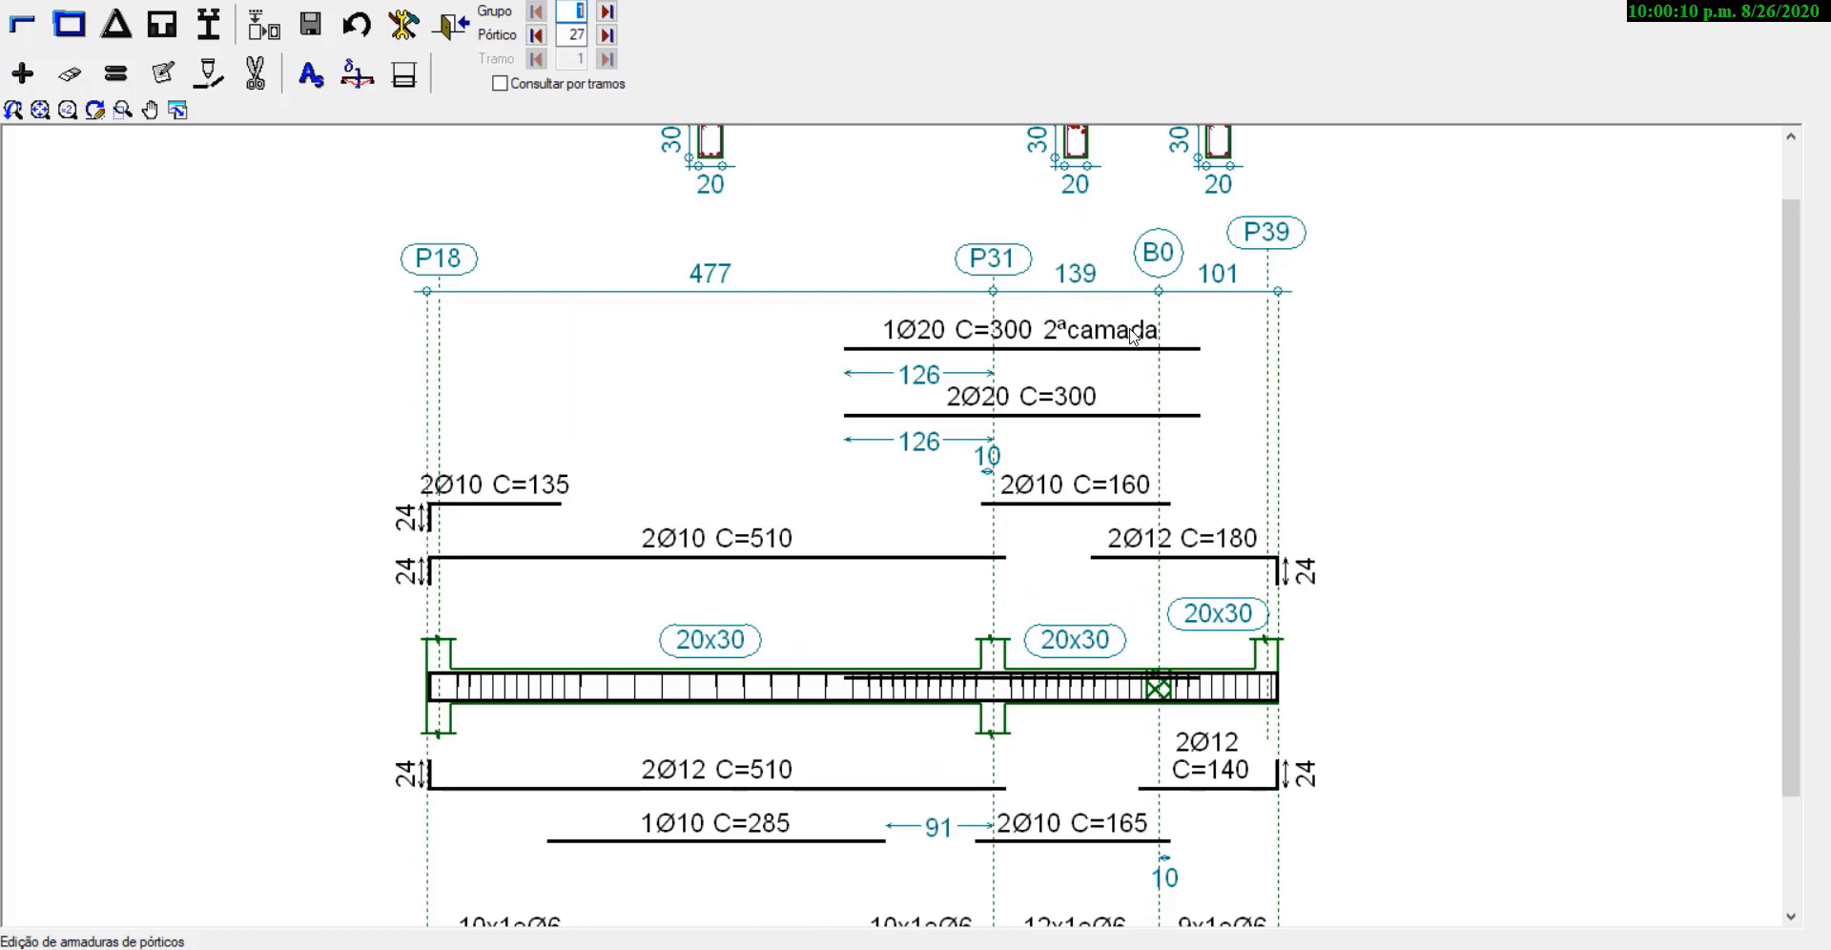
left_click(451, 24)
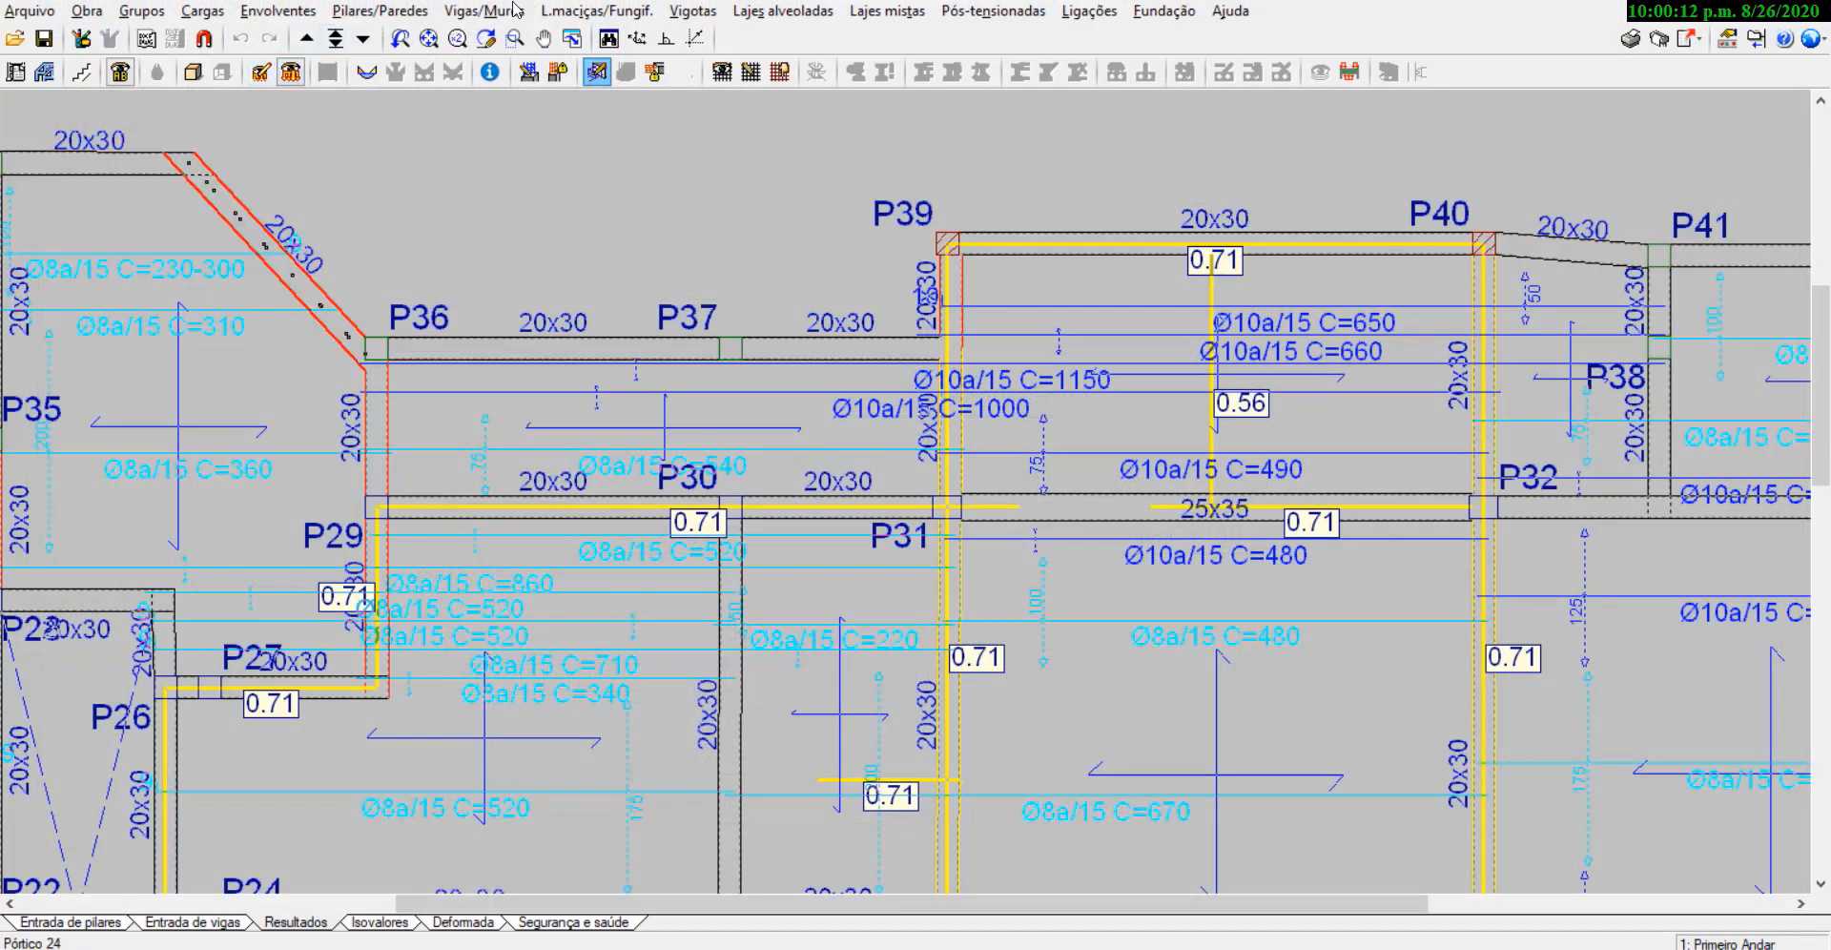
left_click(486, 13)
mouse_move(566, 27)
mouse_move(485, 12)
left_click(553, 40)
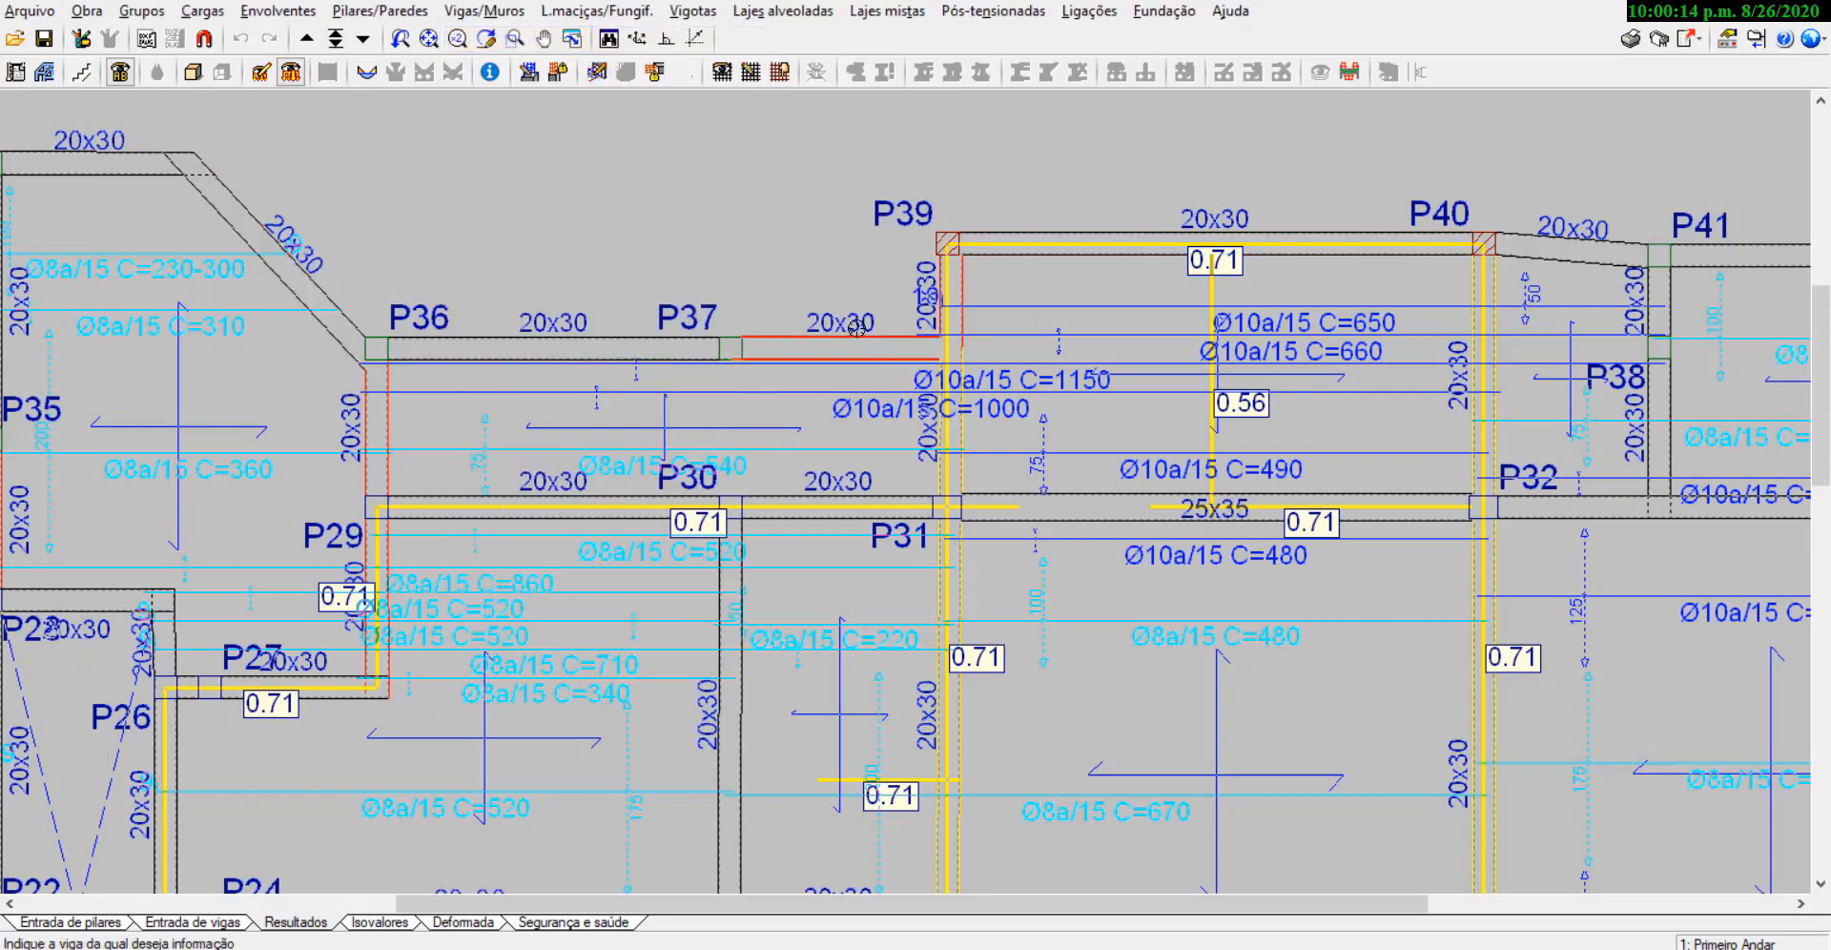
left_click(941, 303)
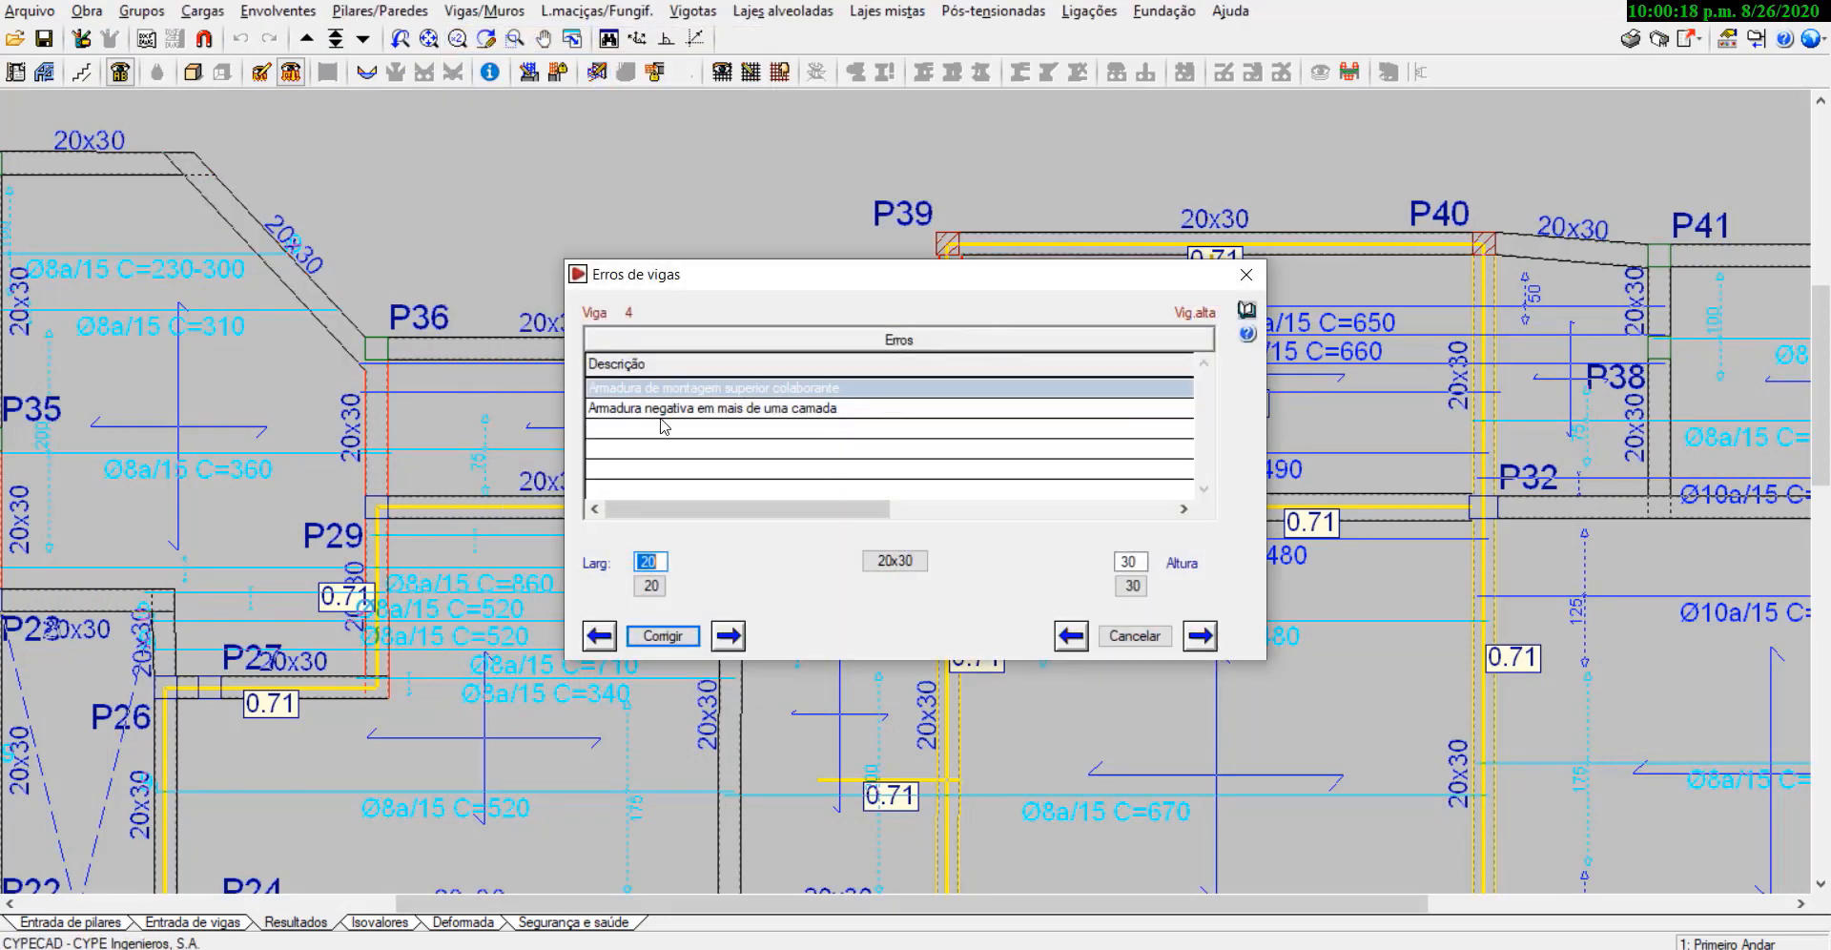
left_click(1246, 275)
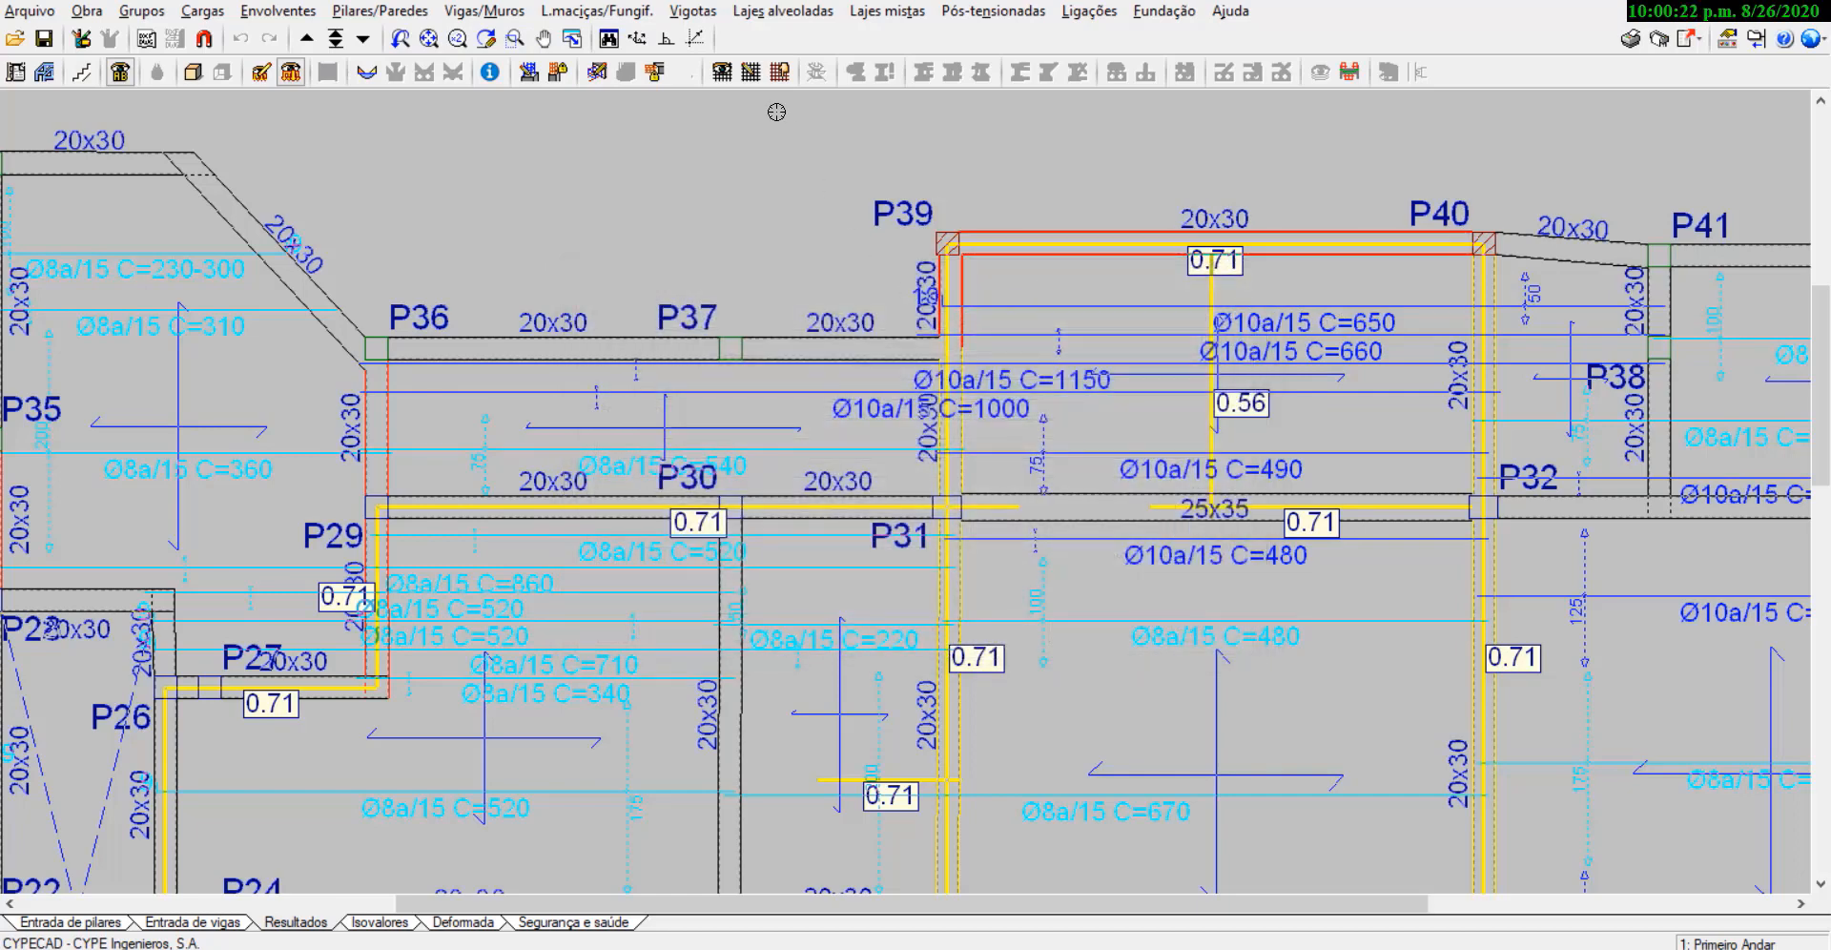
Step: Open the P18–P39 beam line with Editar vigas, locate the upper 2Ø12 C=180 bars among its longitudinal bars, and return to the plan
left_click(484, 10)
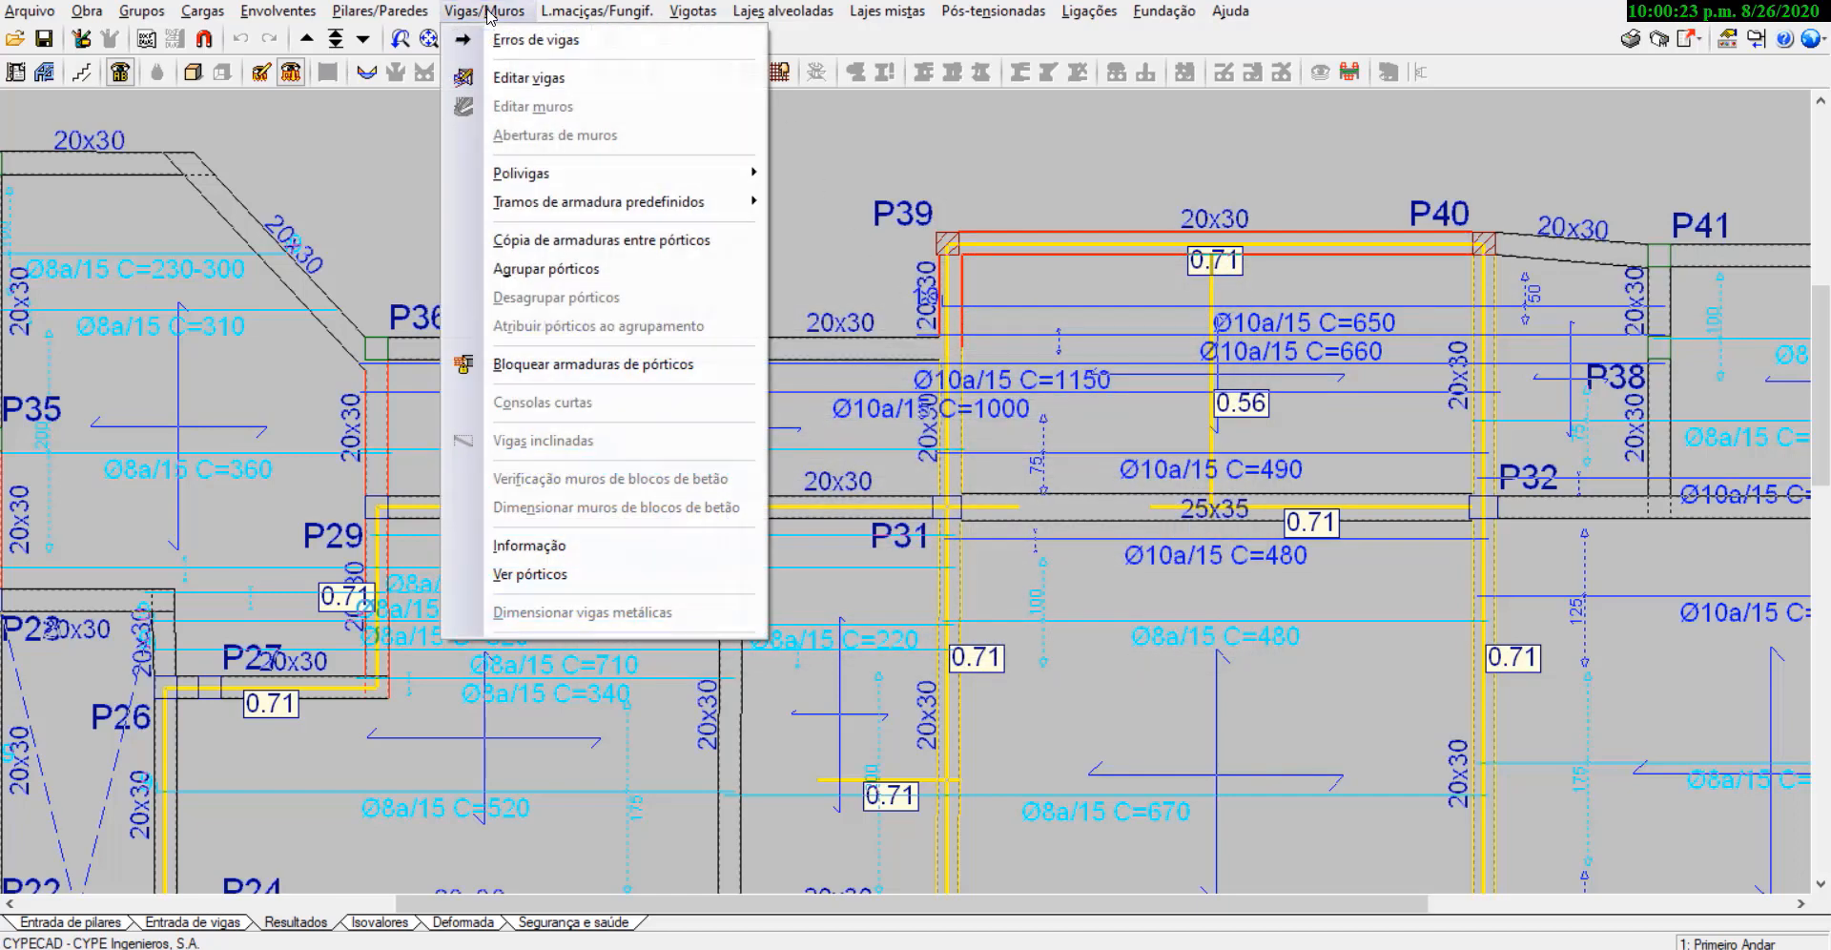
left_click(532, 79)
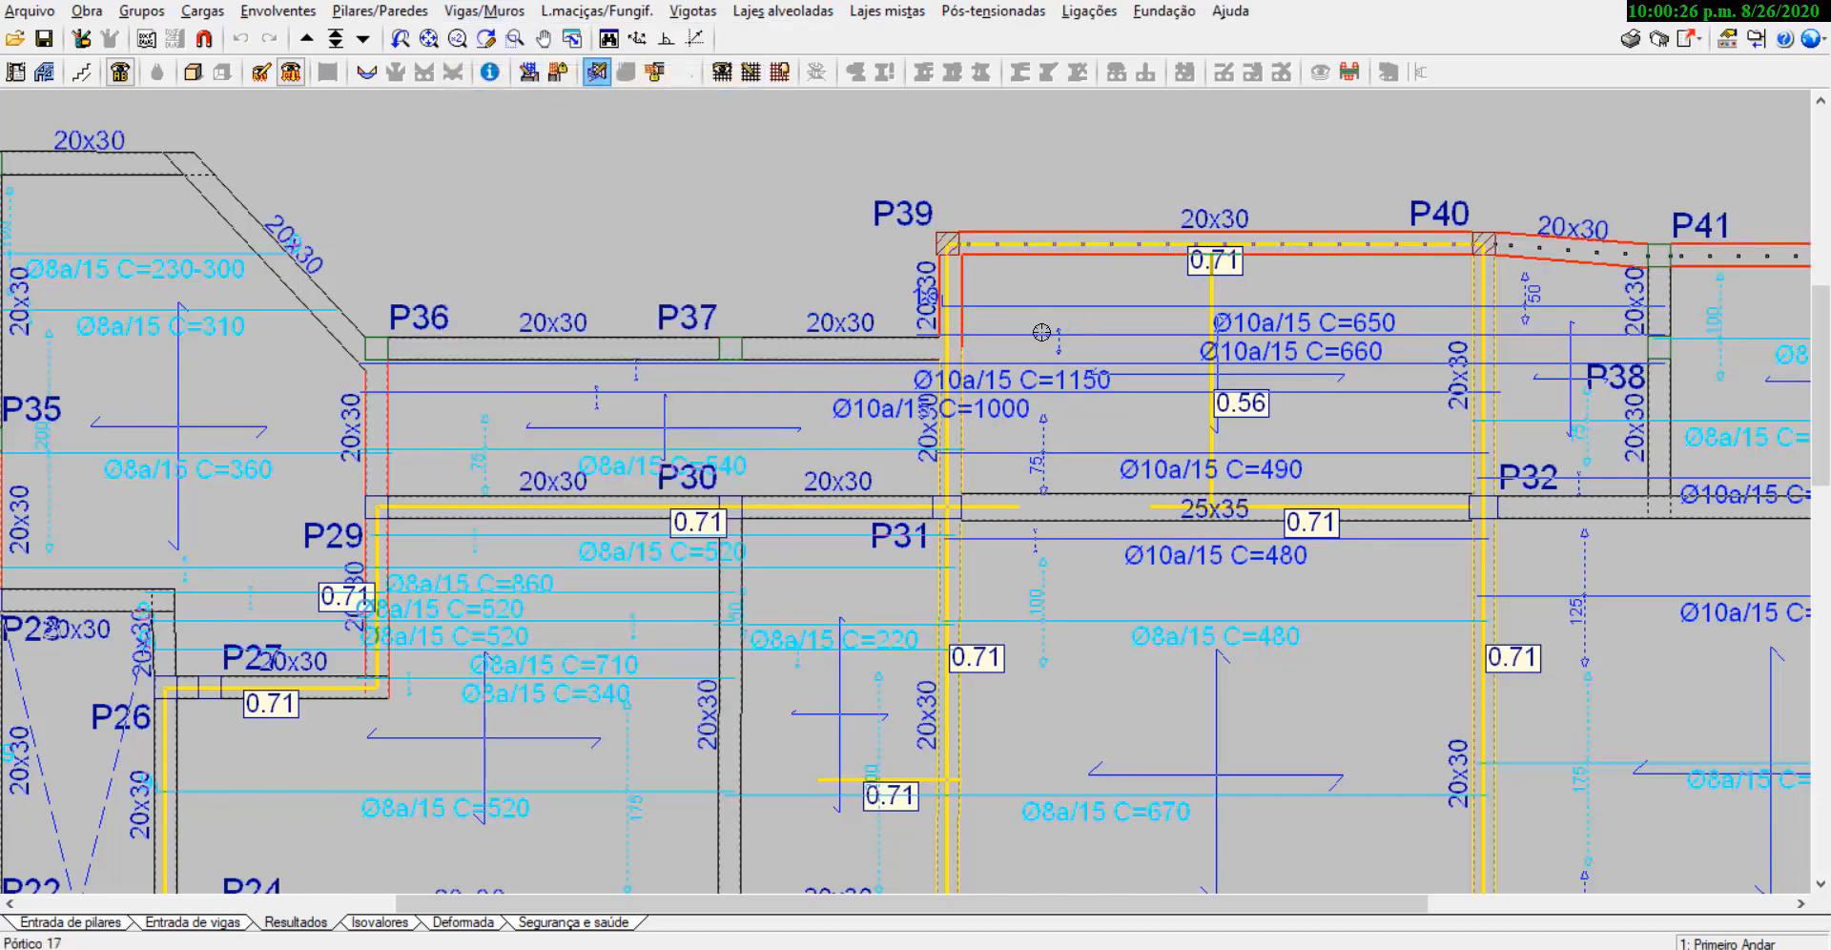
left_click(959, 310)
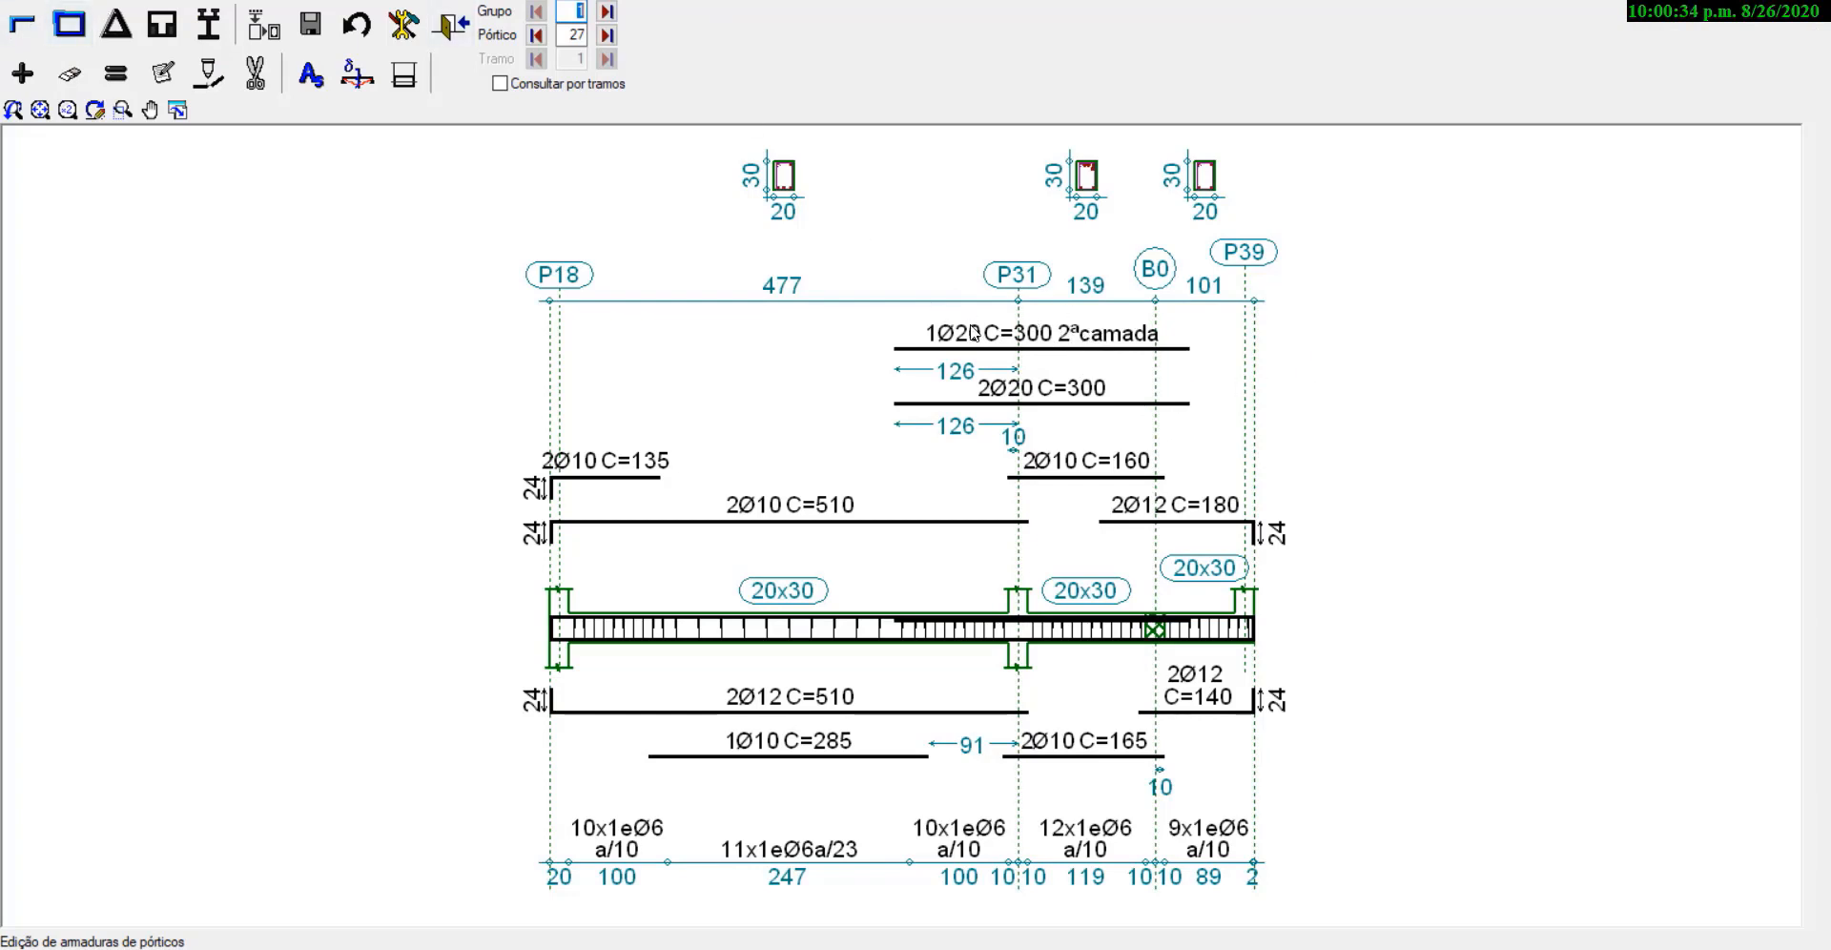
left_click(21, 25)
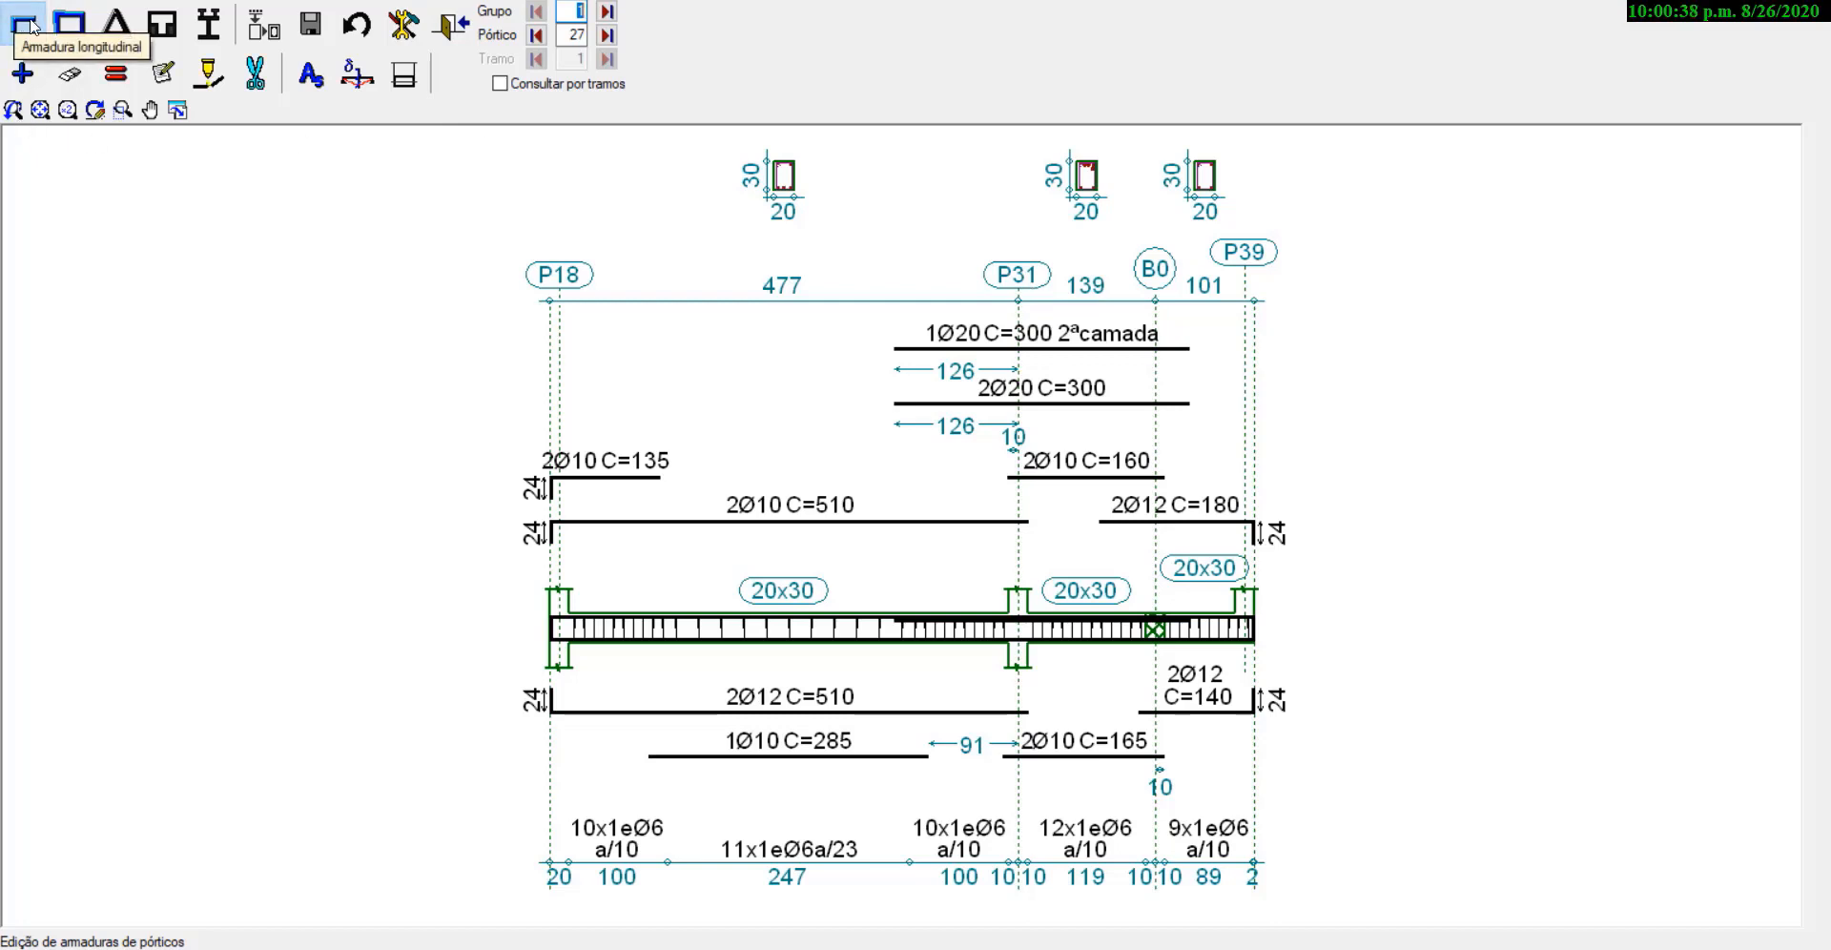
left_click(70, 73)
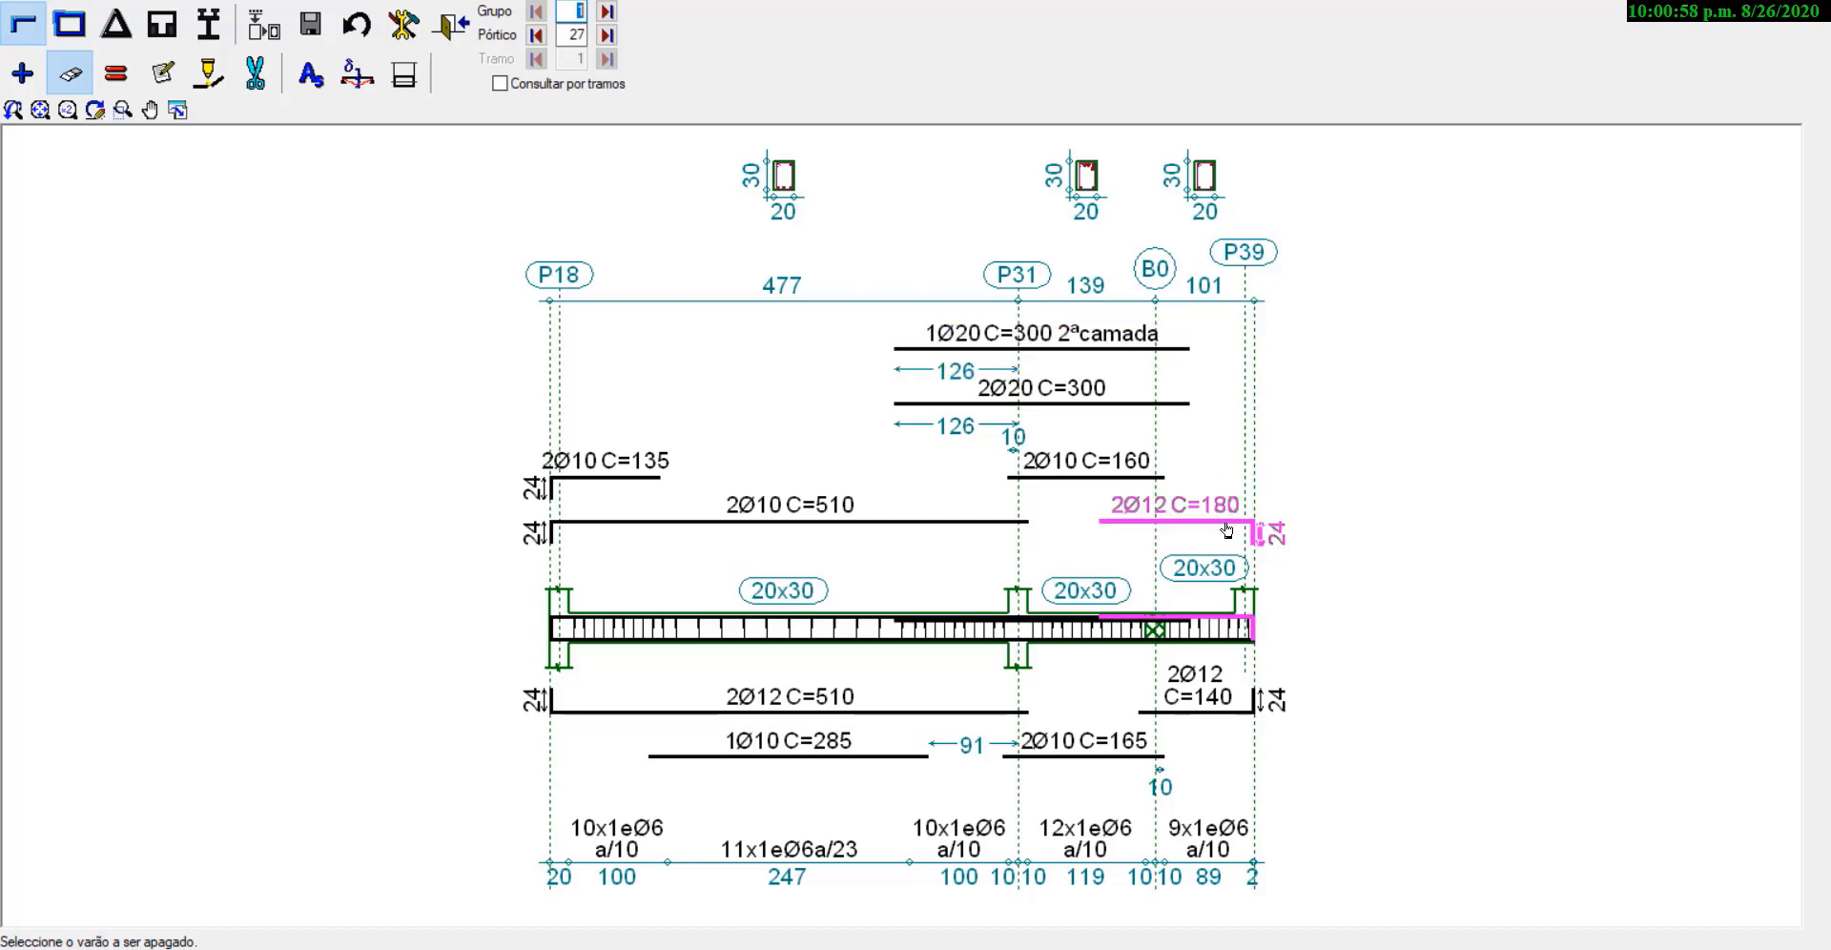
left_click(1809, 4)
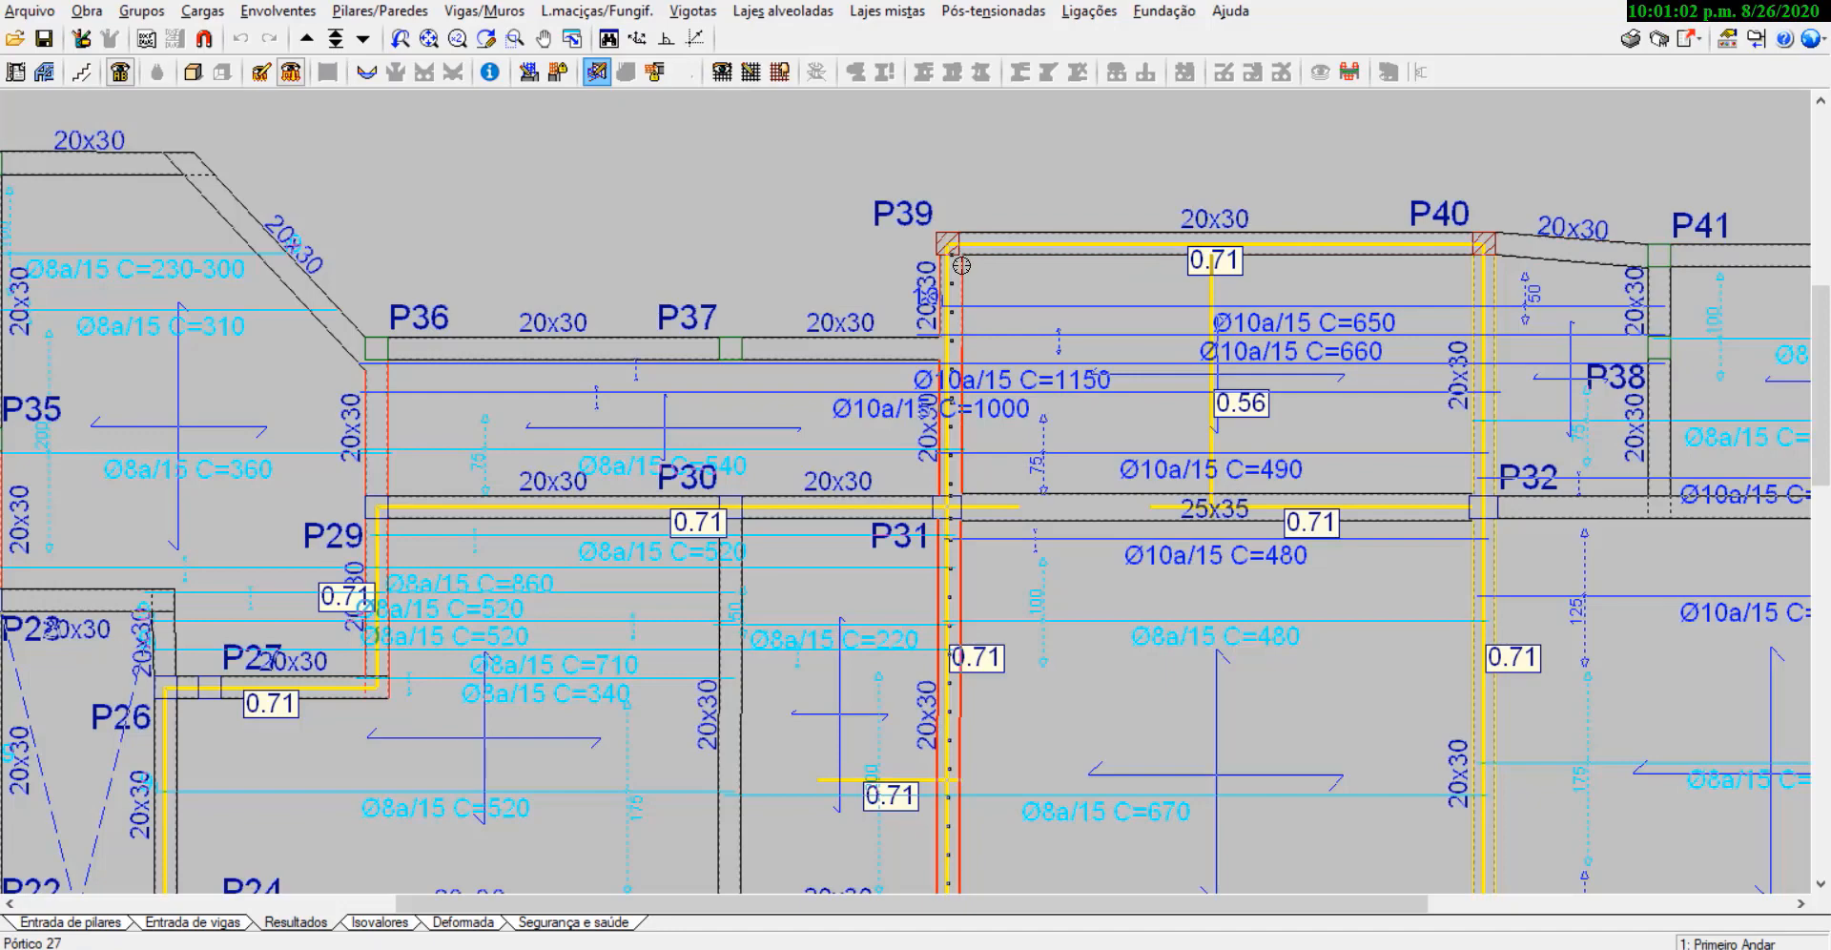
Step: Reopen the P18–P39 beam line's reinforcement and delete the upper 2Ø12 C=180 bars near P39
left_click(485, 10)
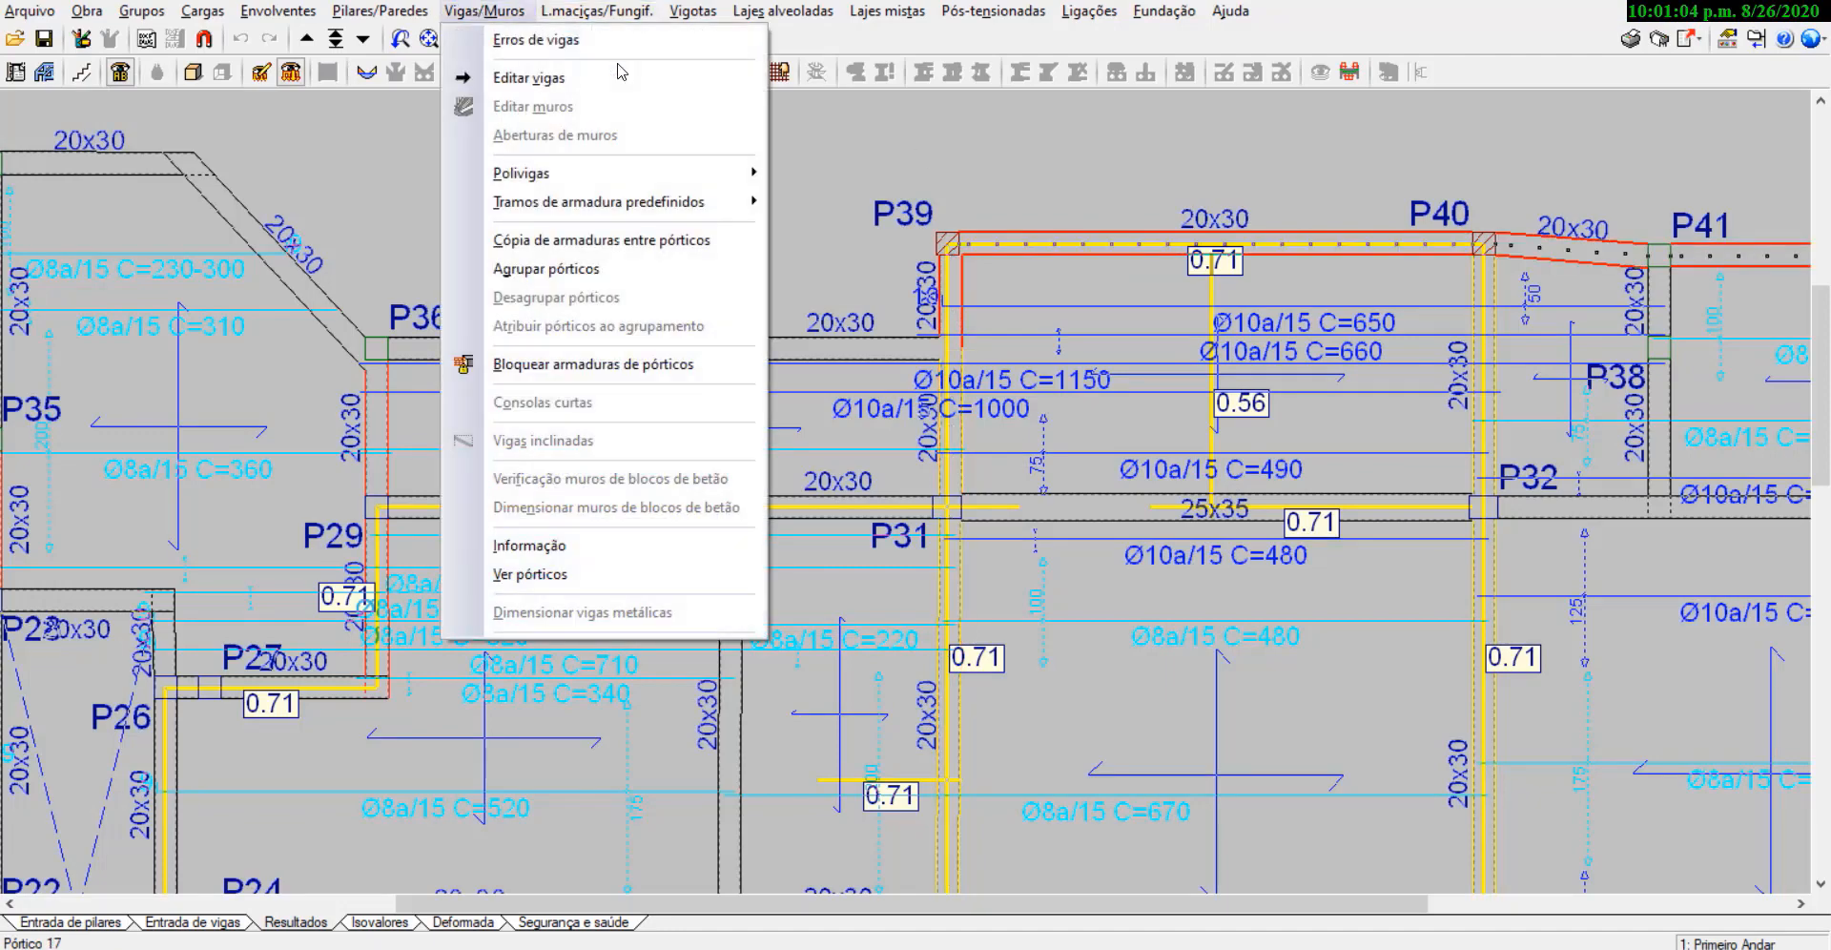
left_click(933, 307)
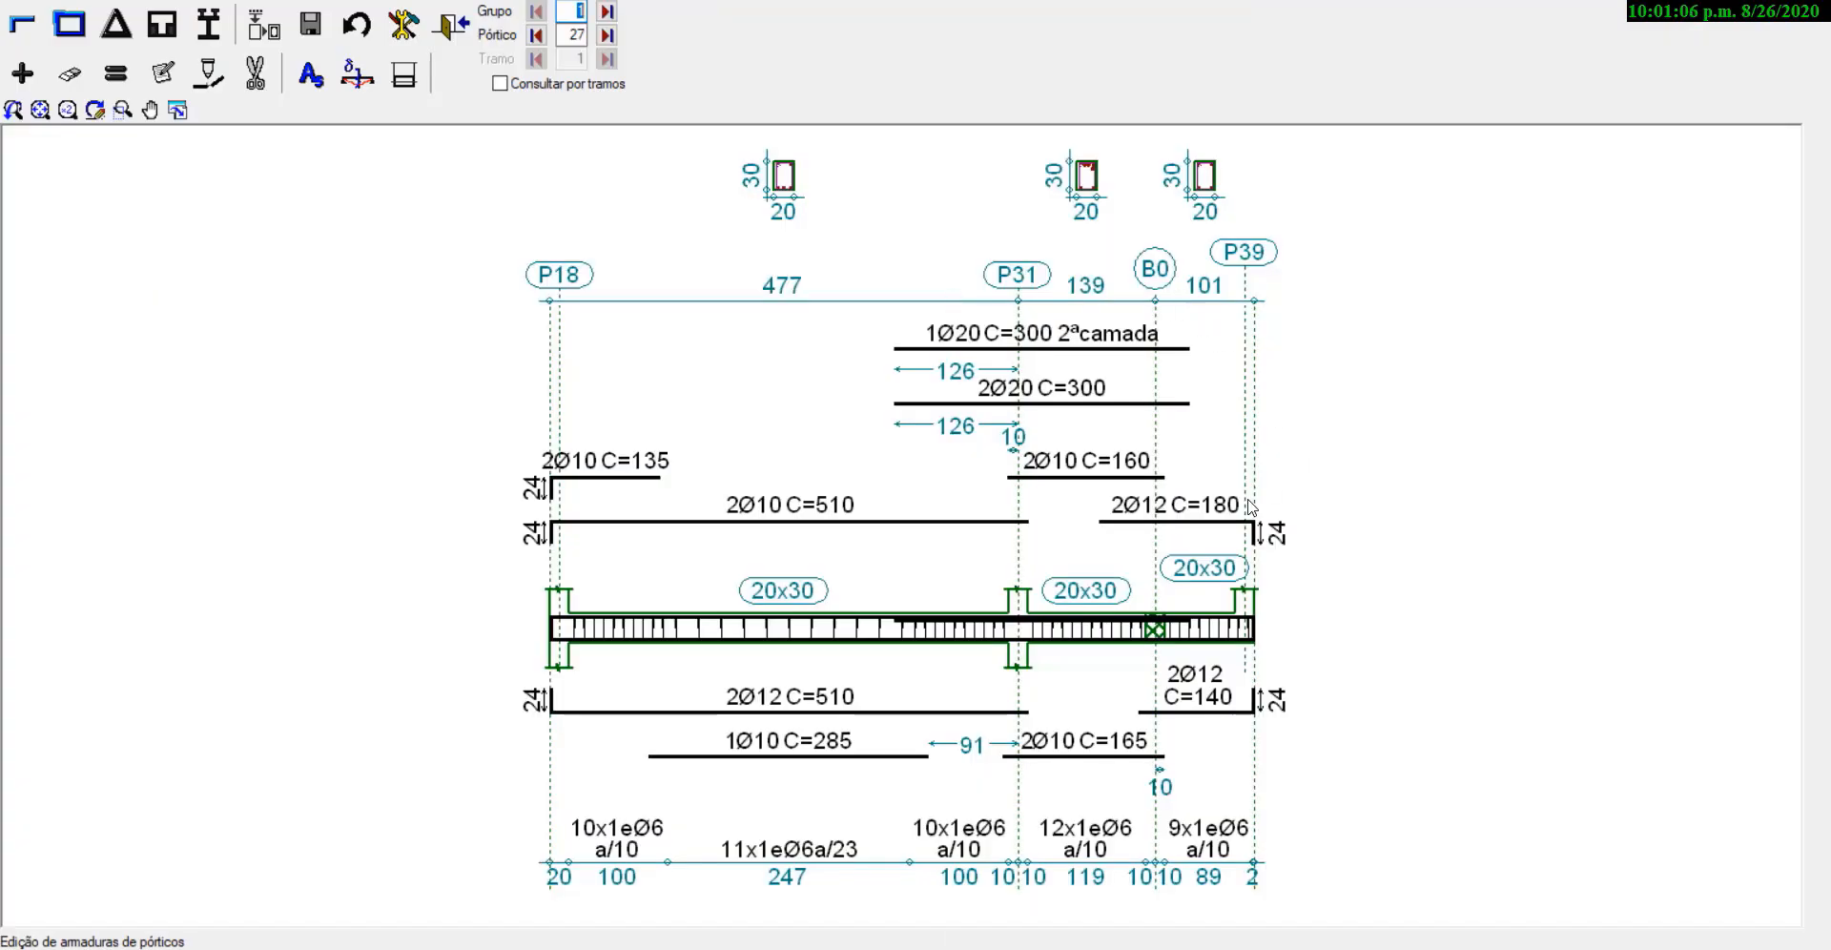
scroll(1253, 539, "up", 1)
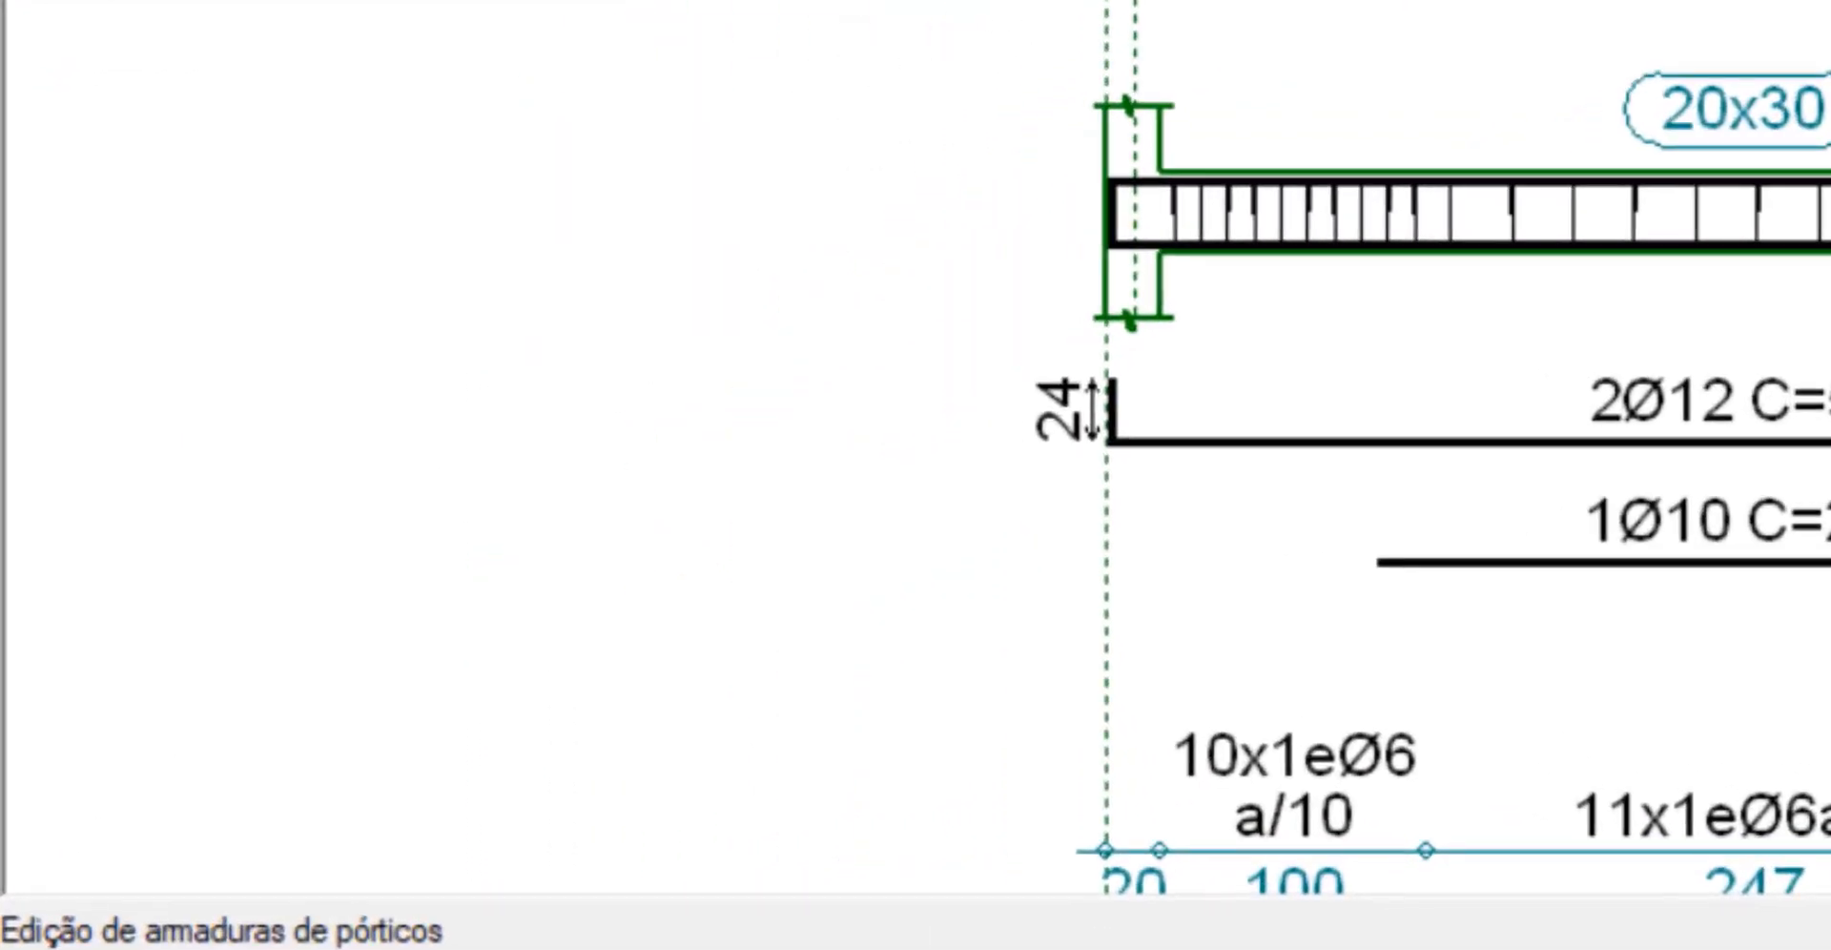
left_click(74, 70)
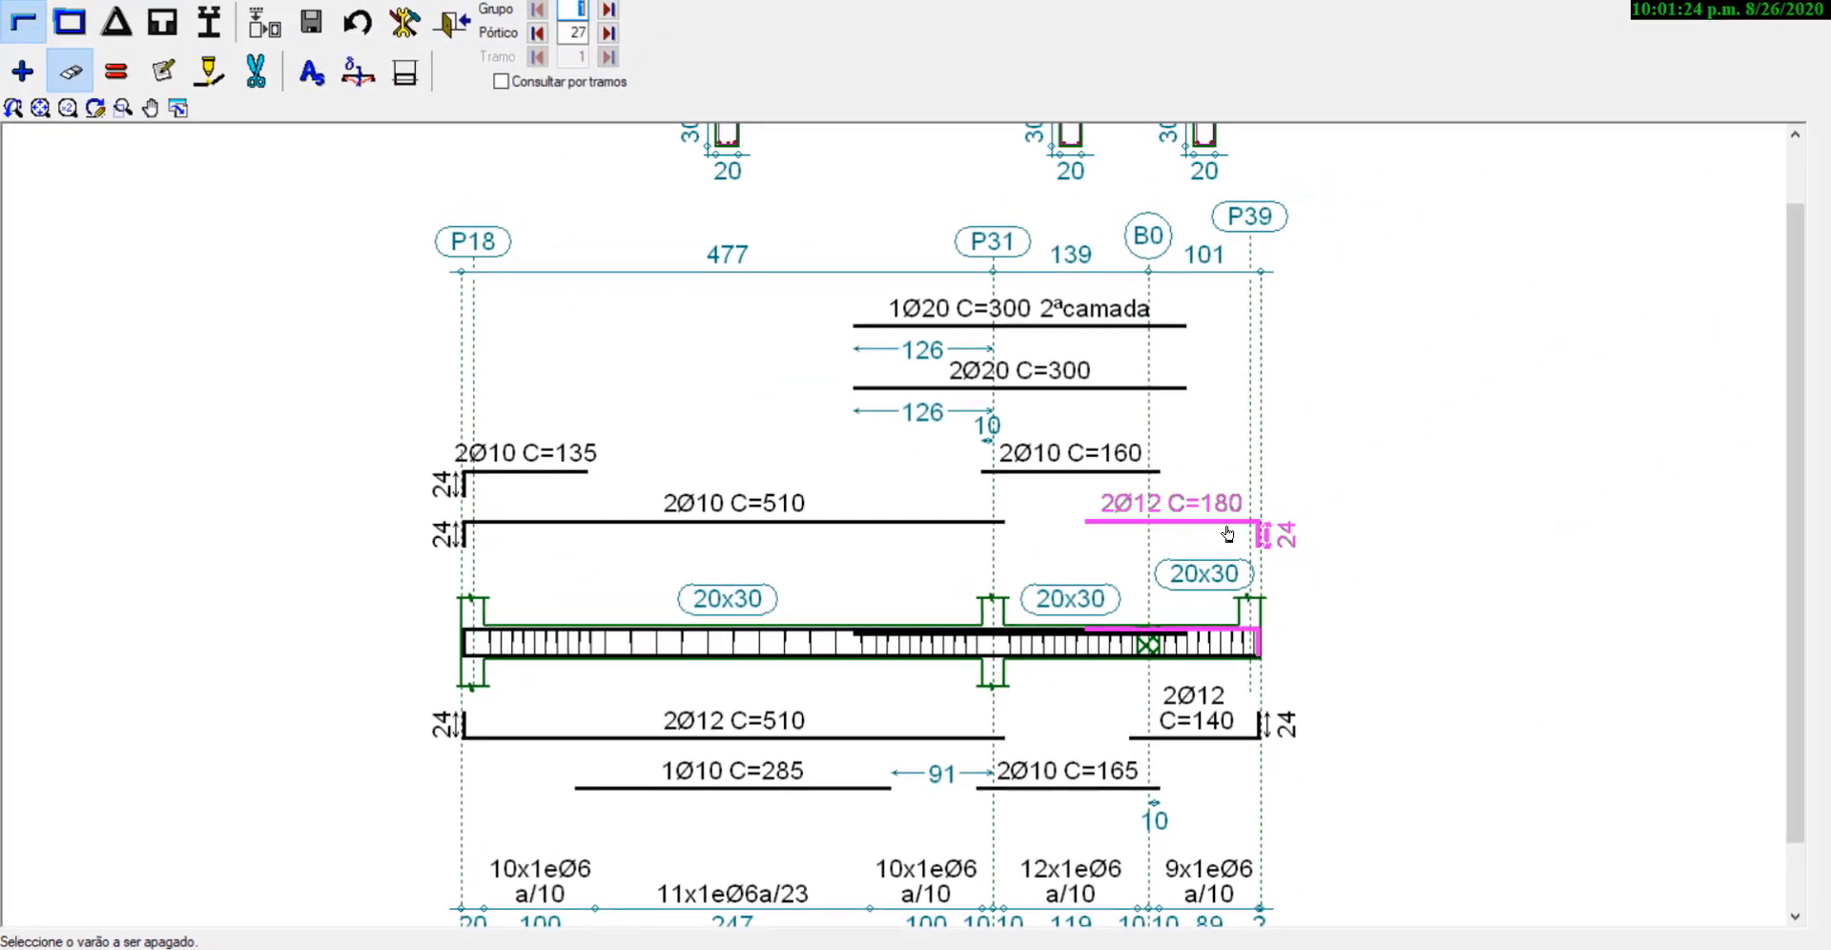
left_click(1222, 530)
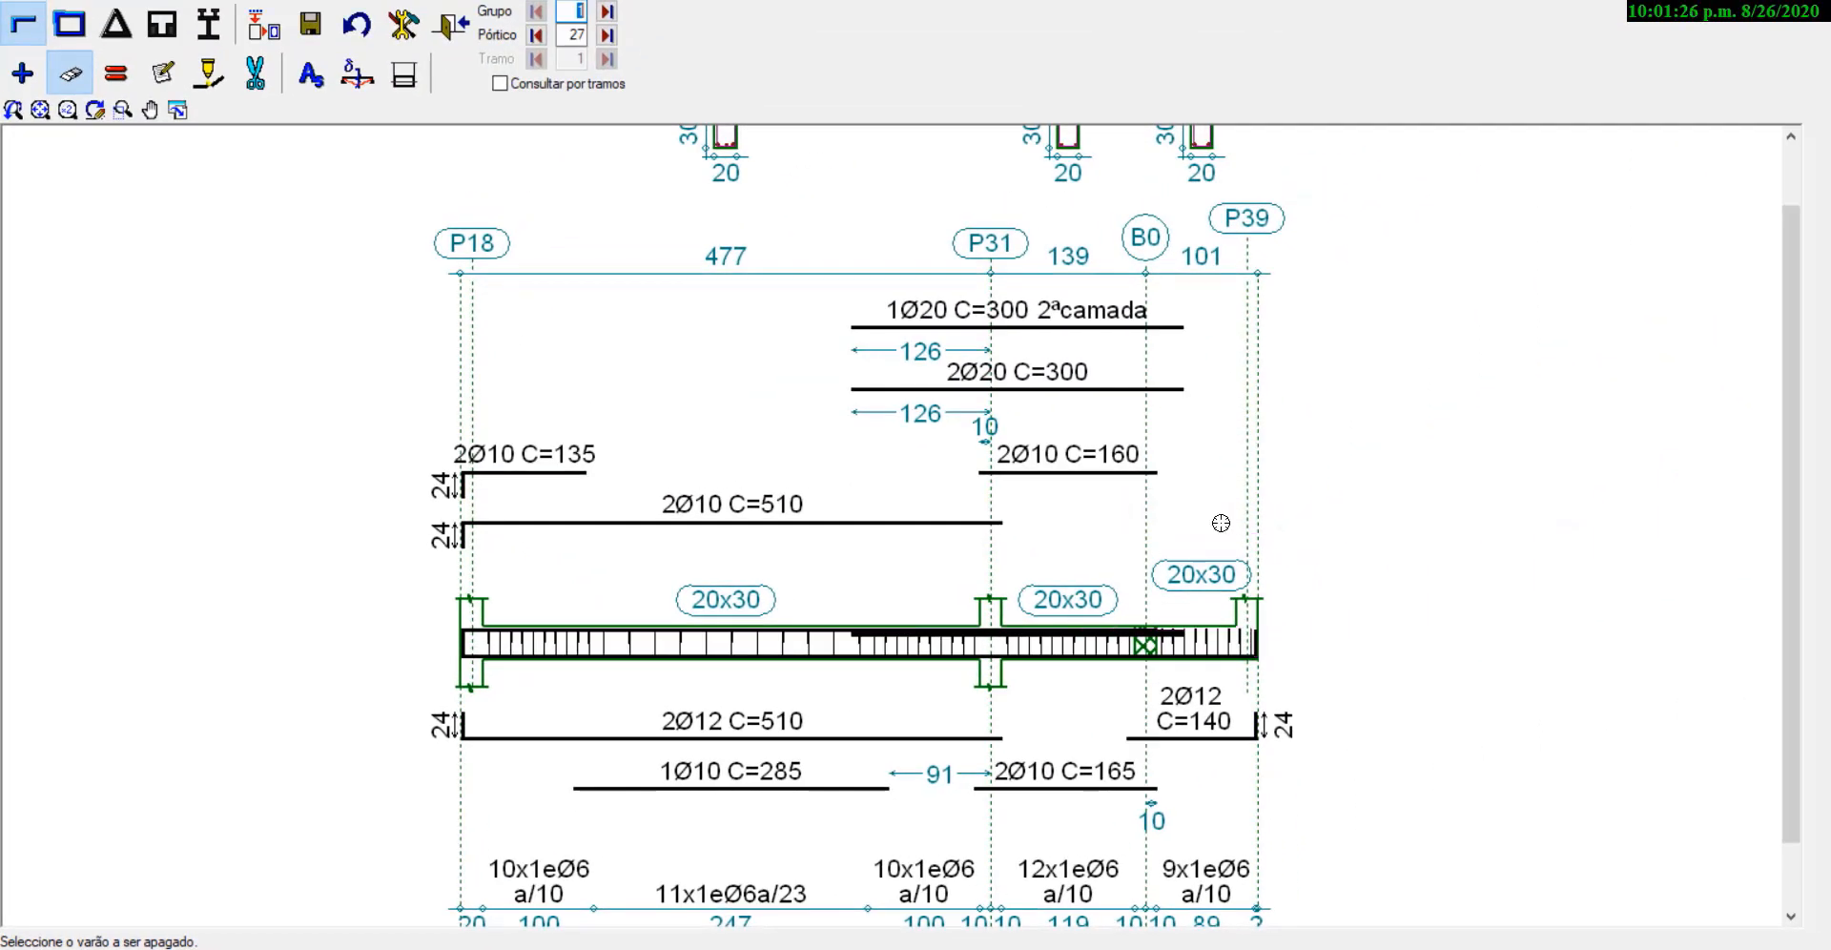
Step: Reposition the beam's reinforcement to check it for errors, and restore the frame's saved data
scroll(1257, 681, "up", 3)
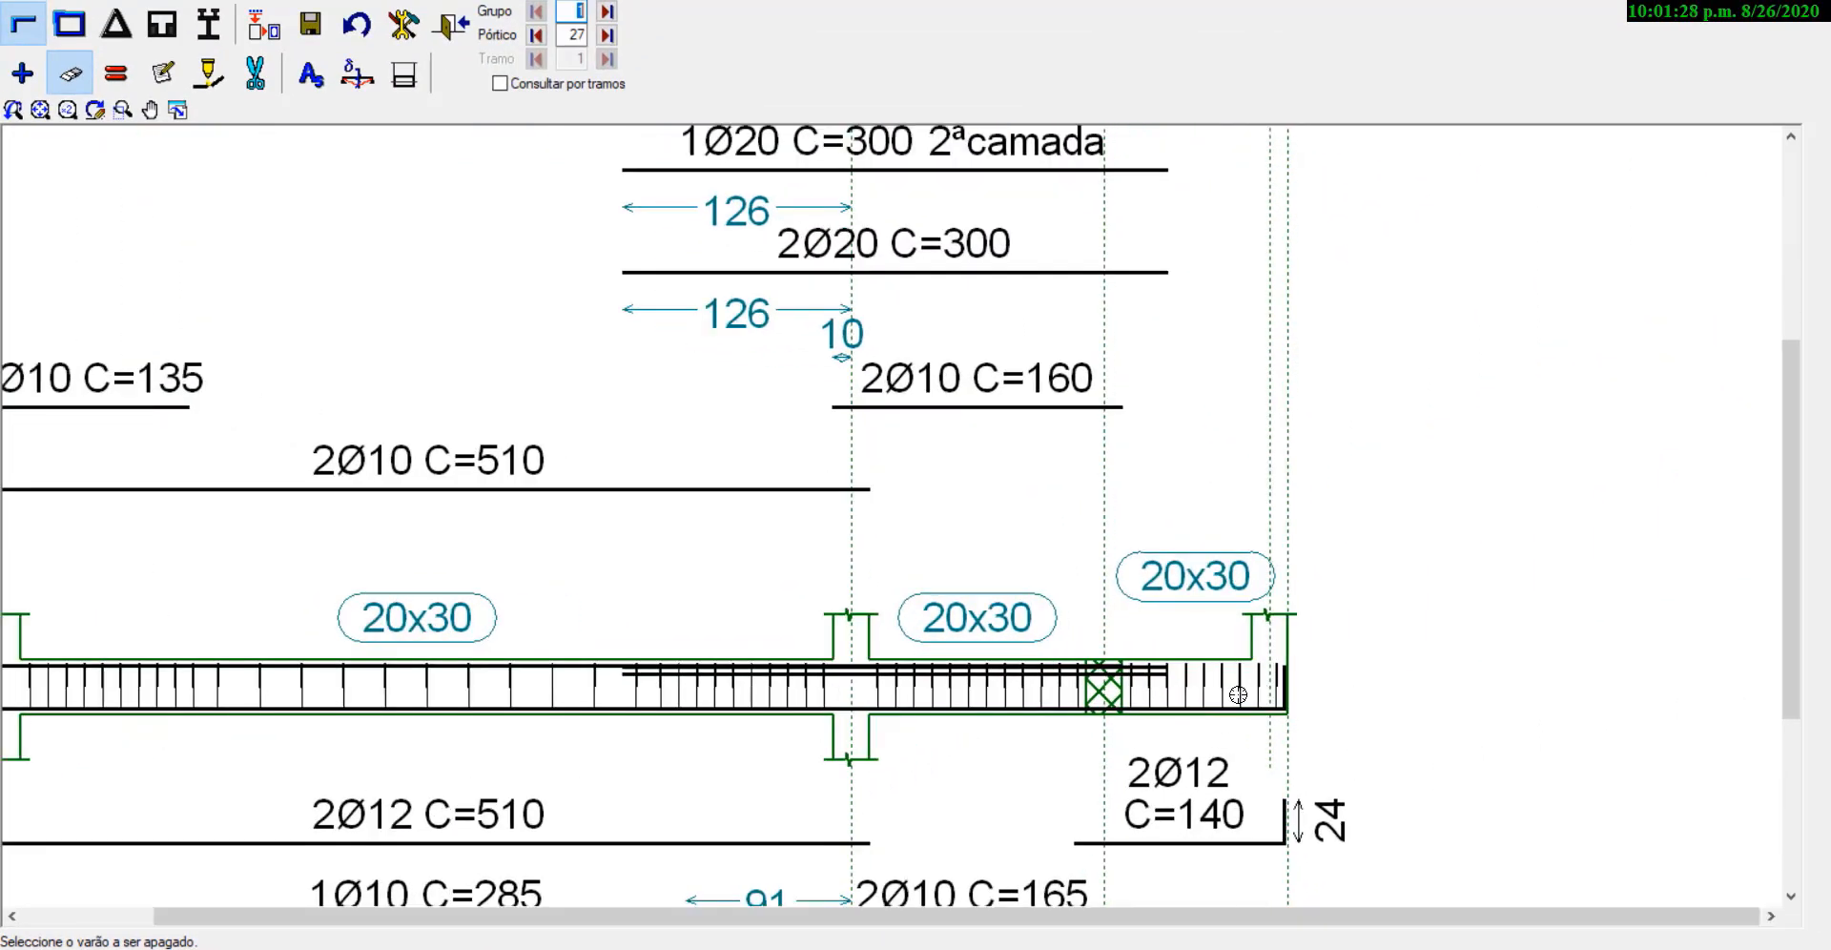
scroll(1145, 871, "down", 2)
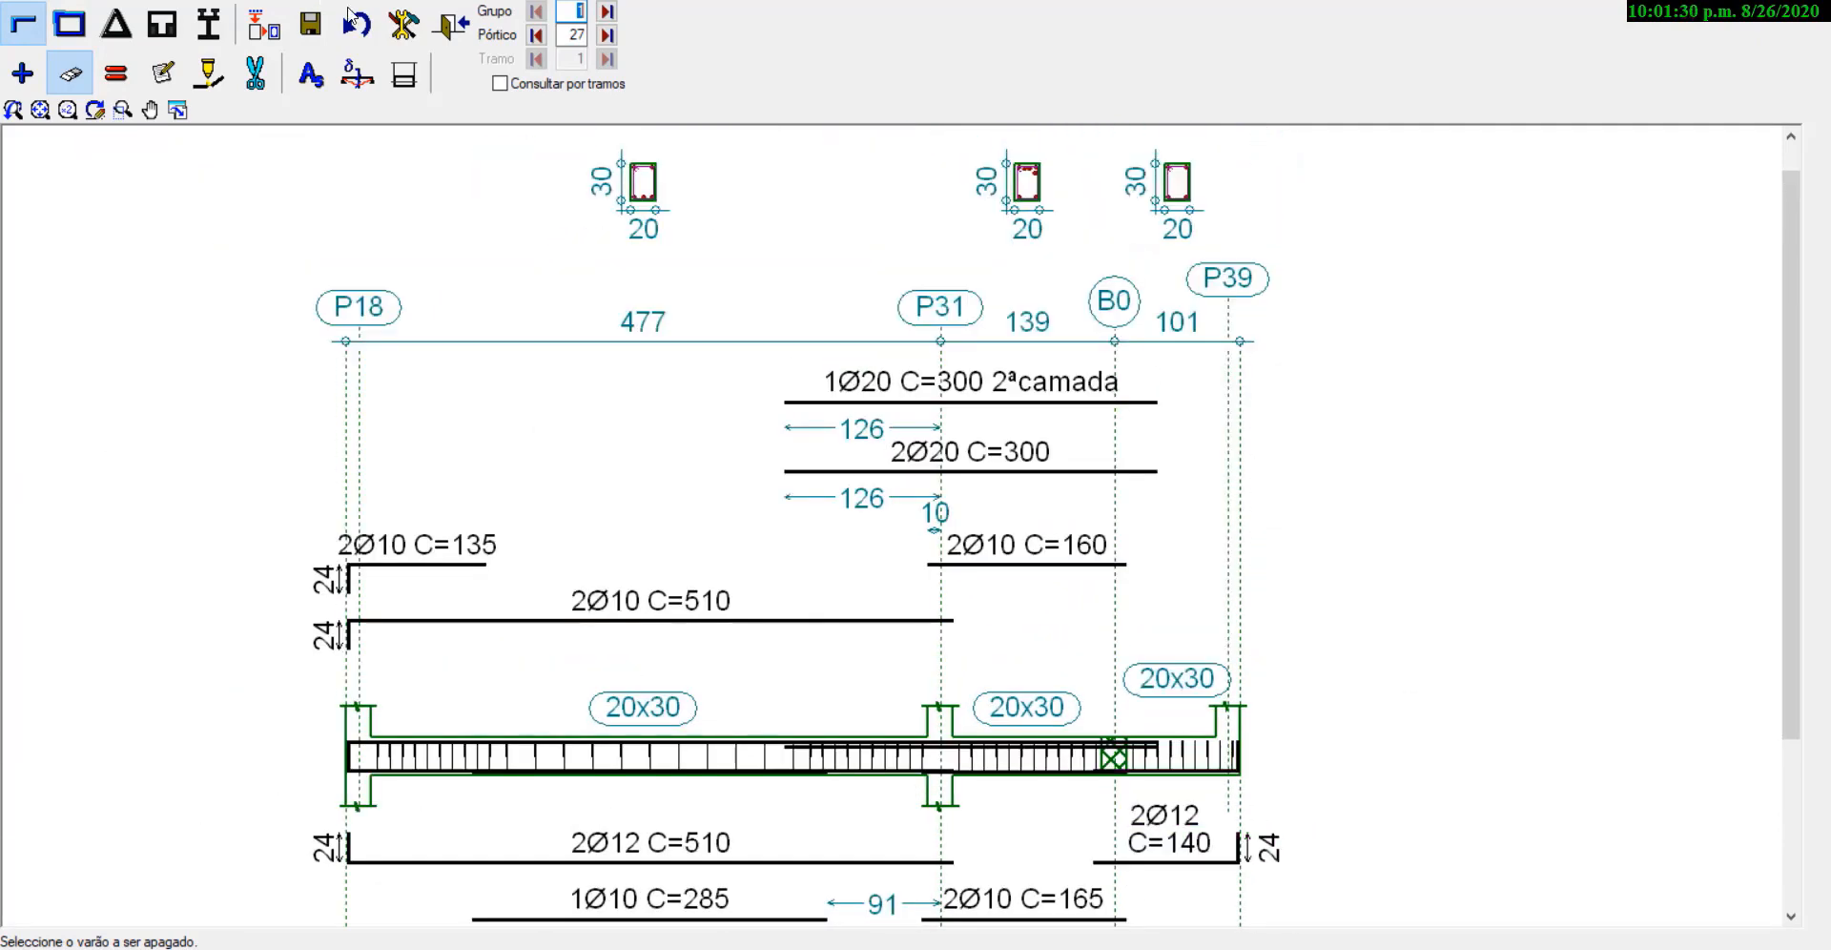
left_click(263, 28)
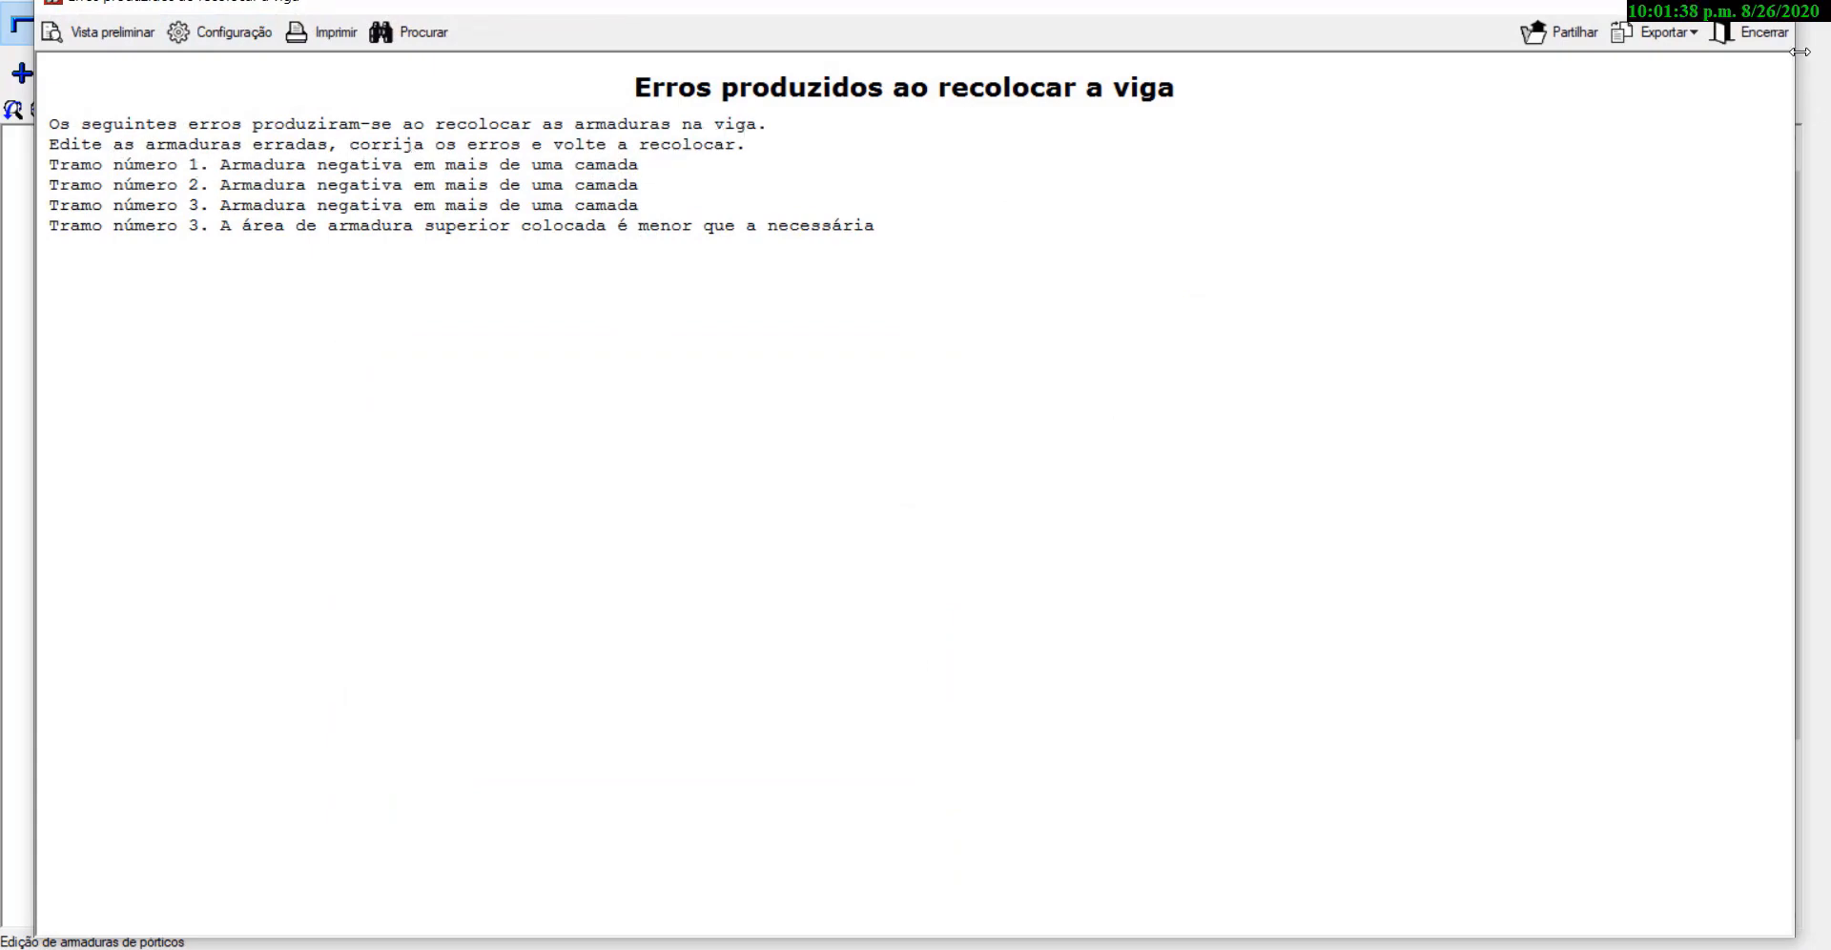
left_click(1778, 3)
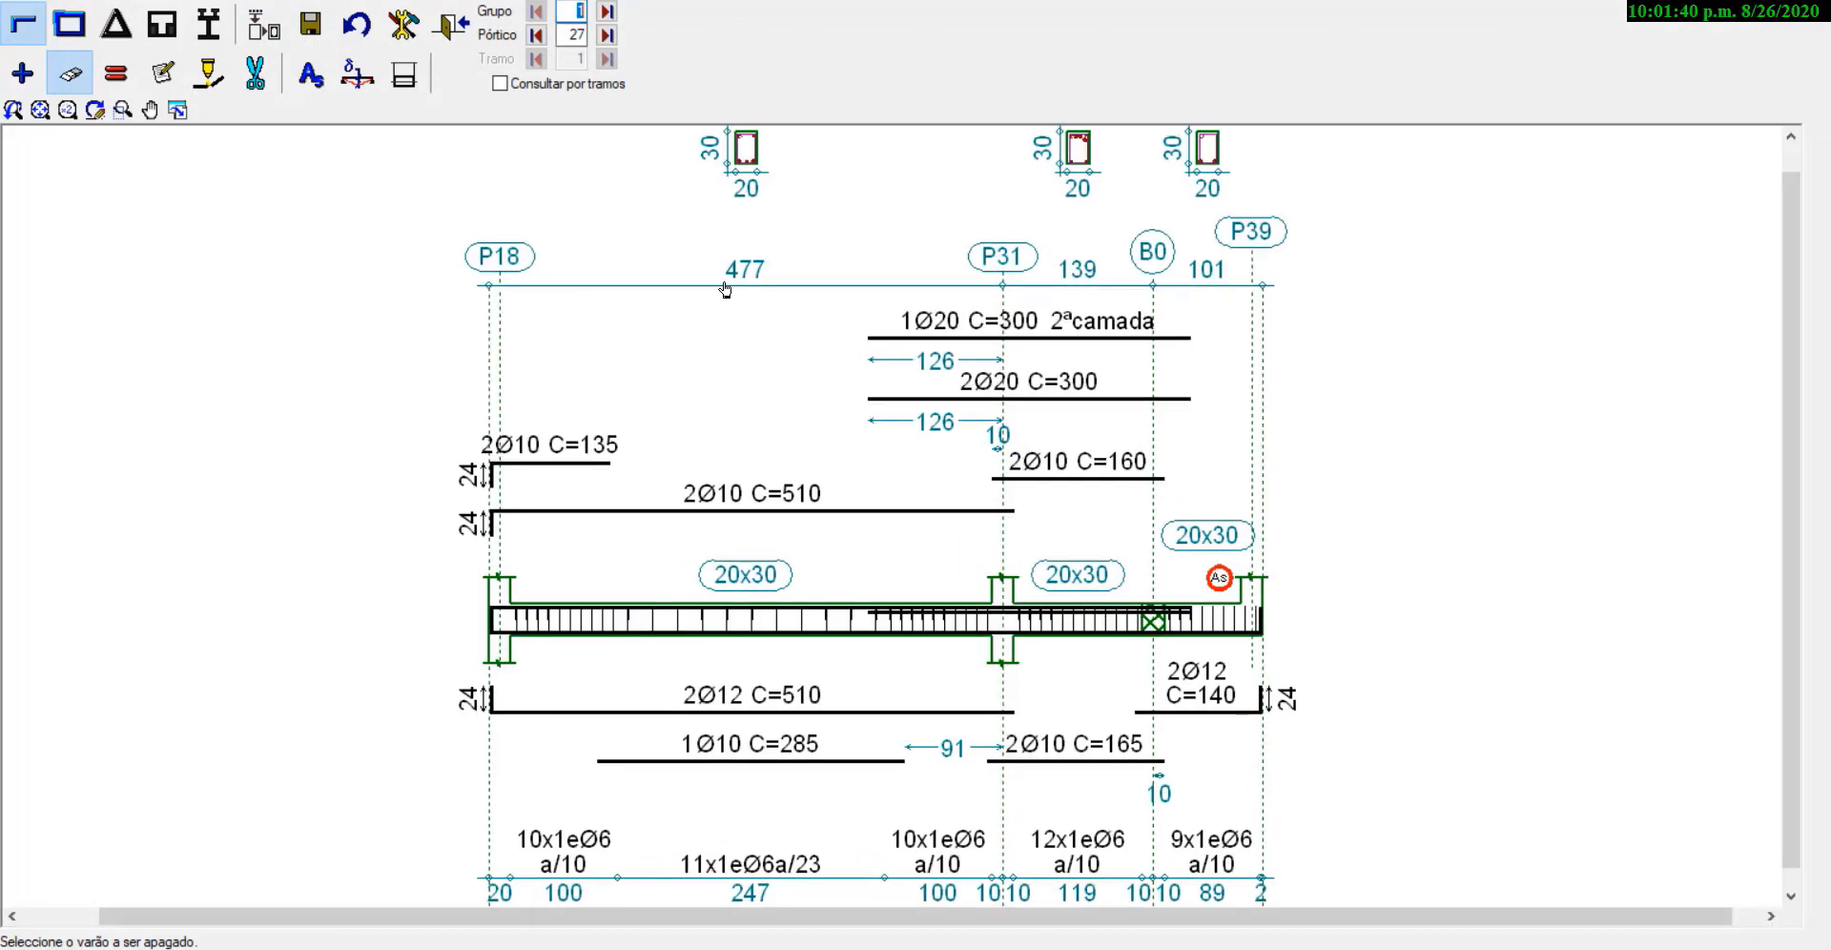
left_click(355, 28)
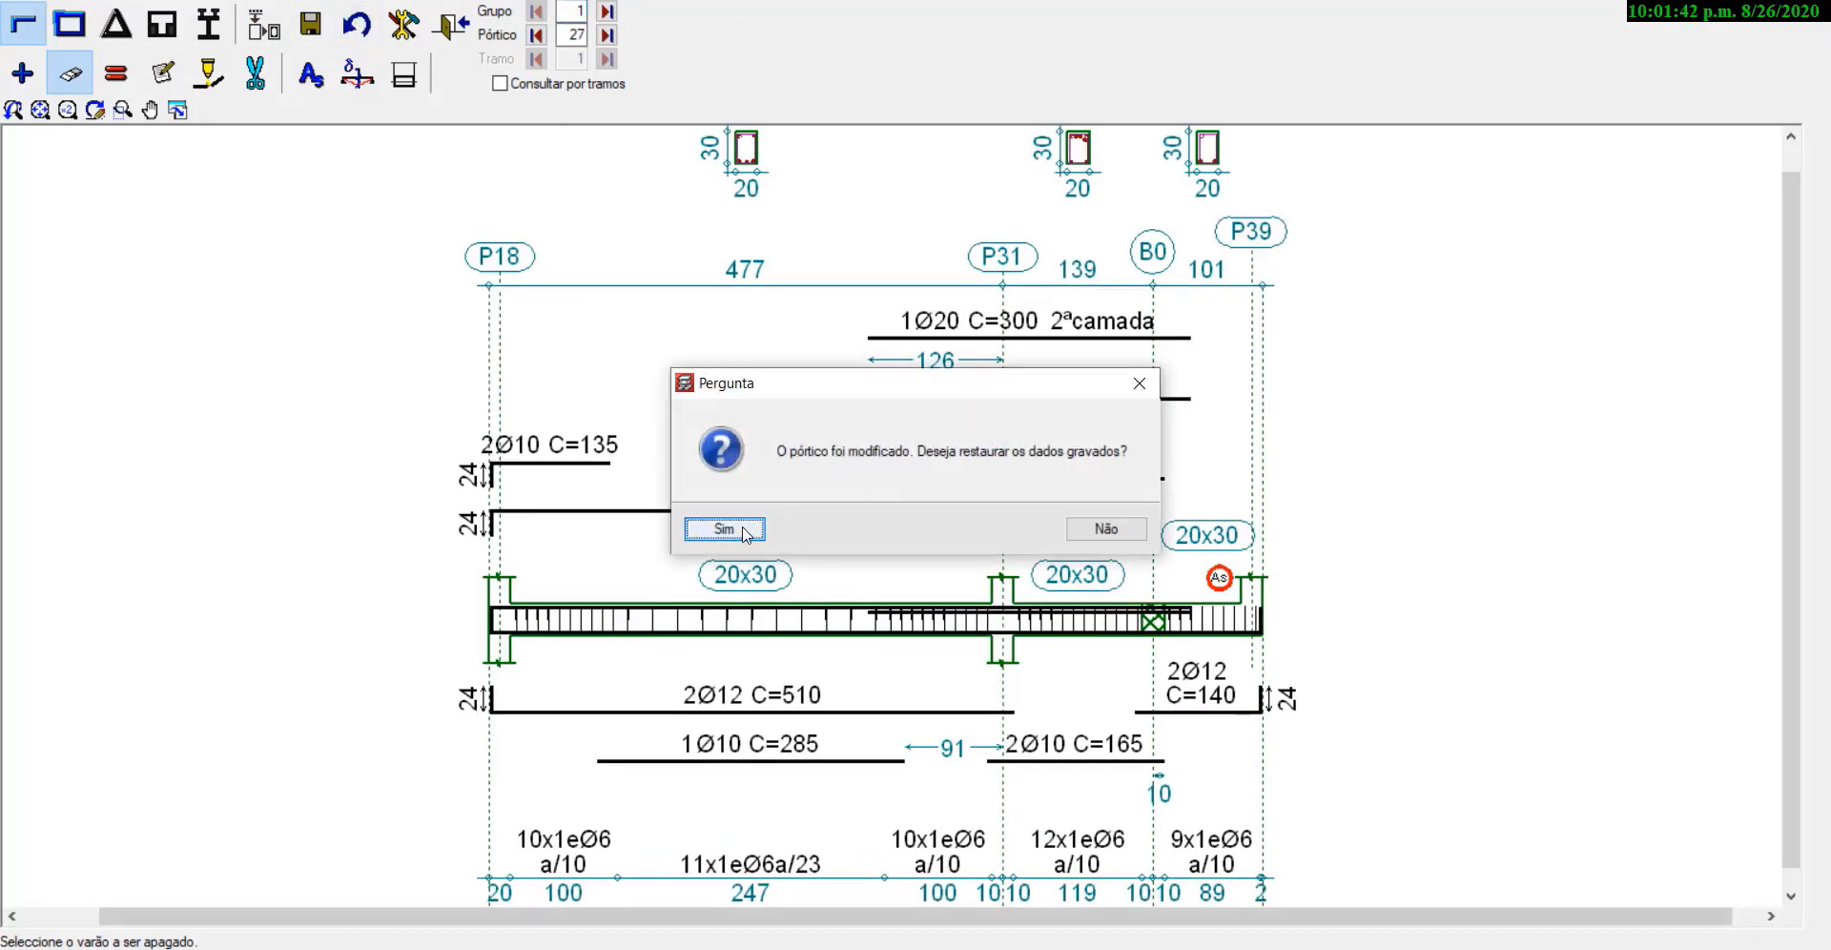
left_click(759, 530)
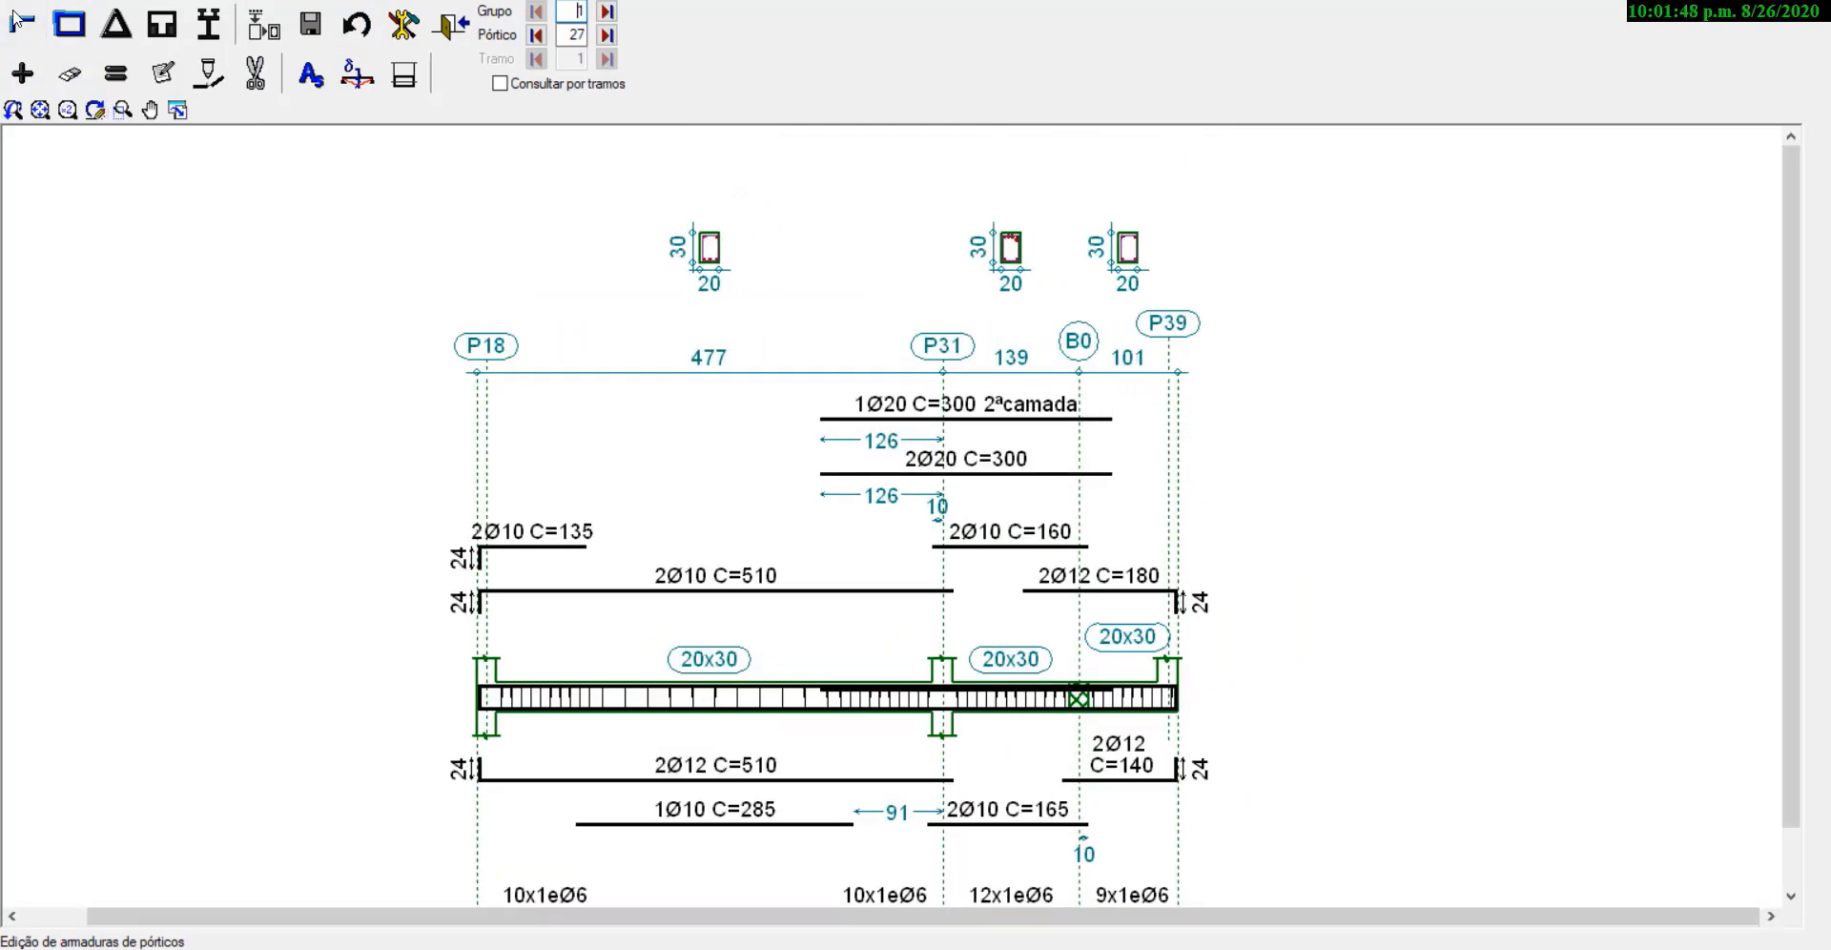
Step: Try the beam without the second-layer 1Ø20 C=300 bar over P31, read the repositioning errors, and restore the saved reinforcement
left_click(69, 74)
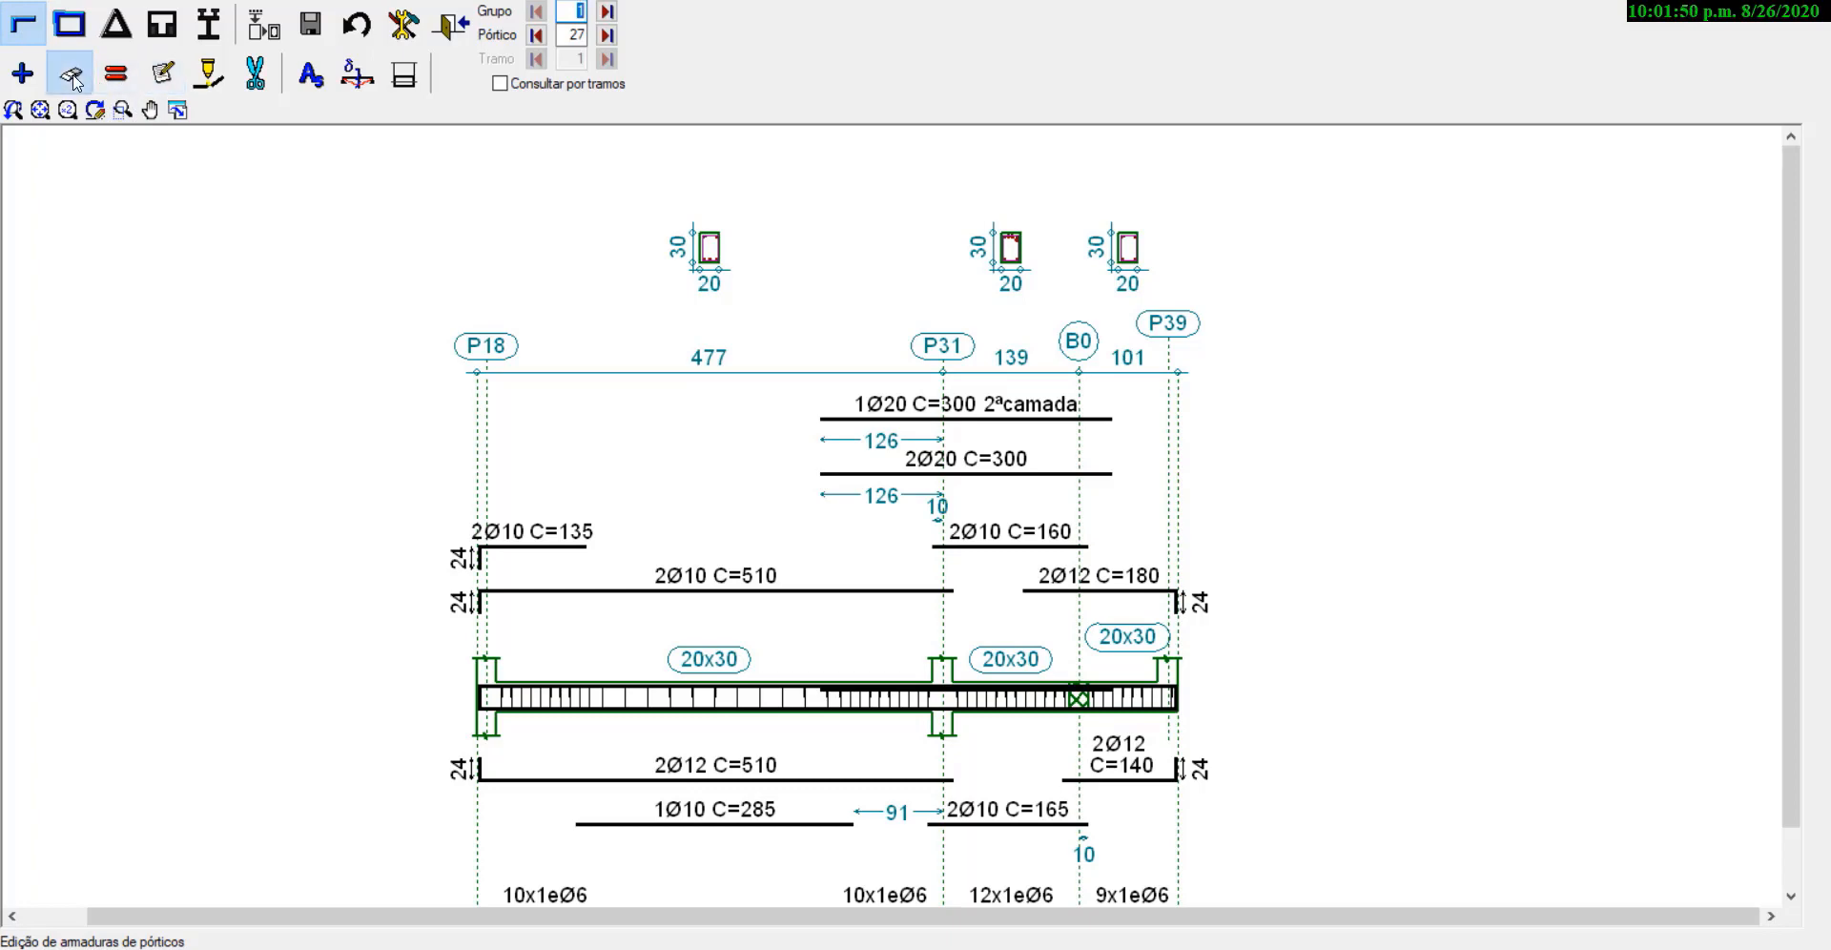
left_click(1102, 427)
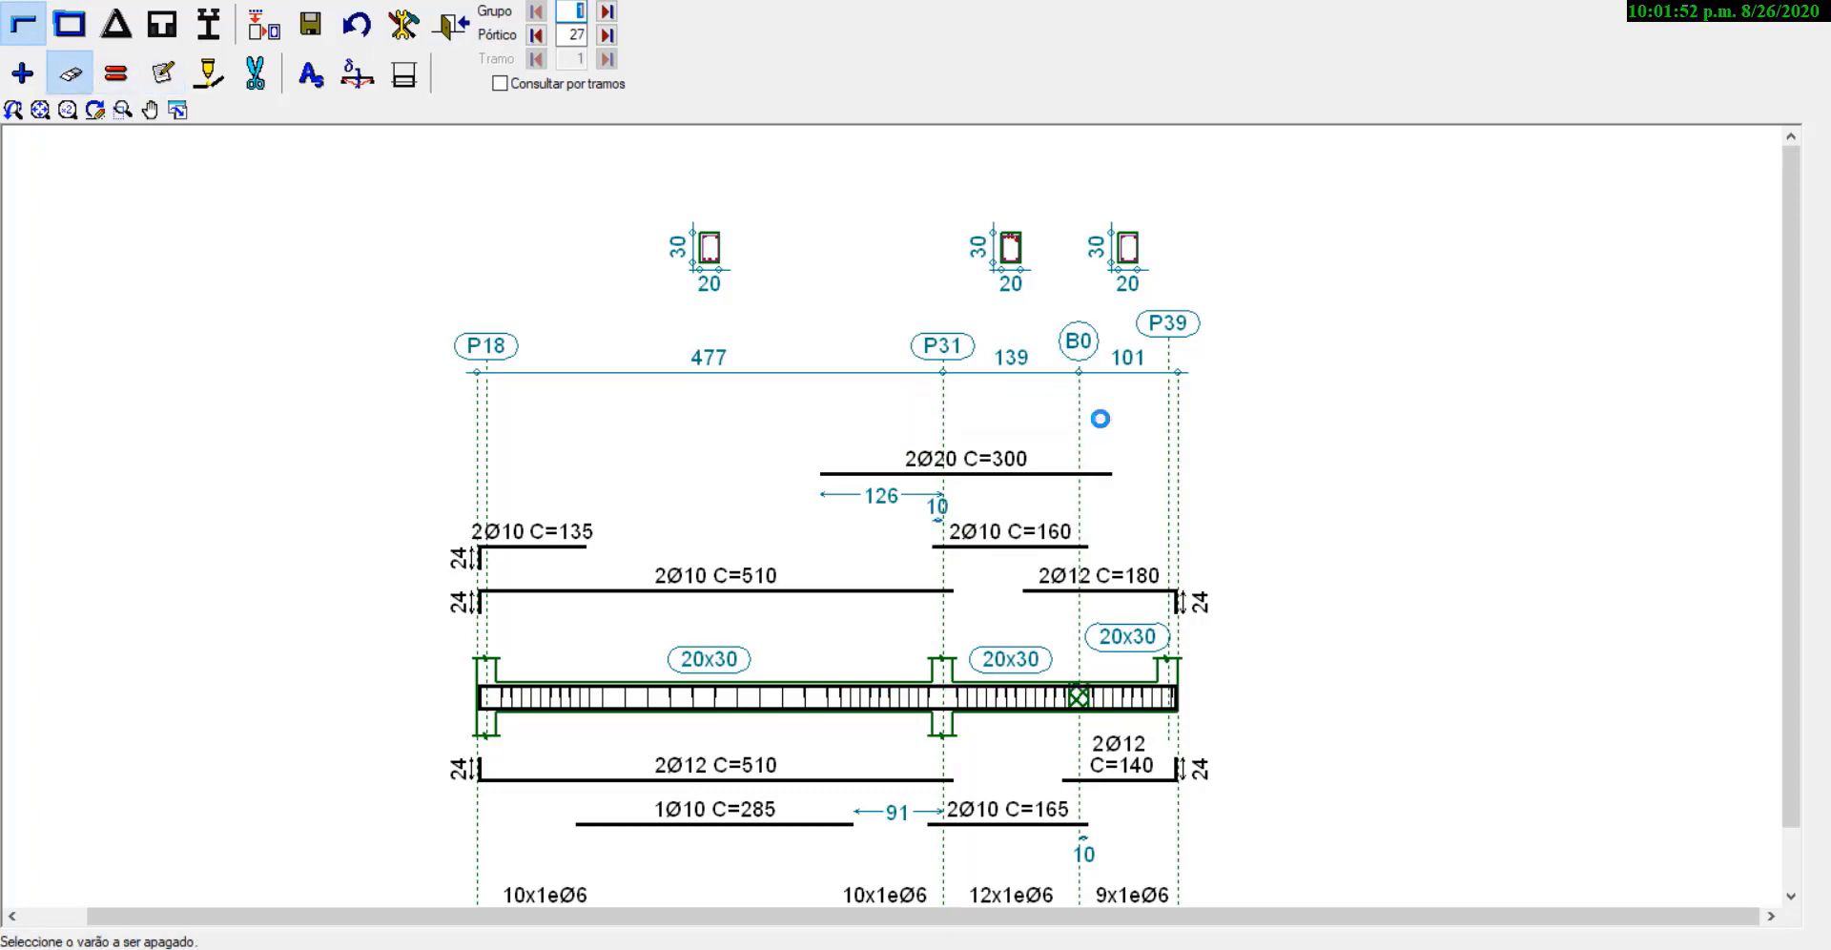
left_click(266, 29)
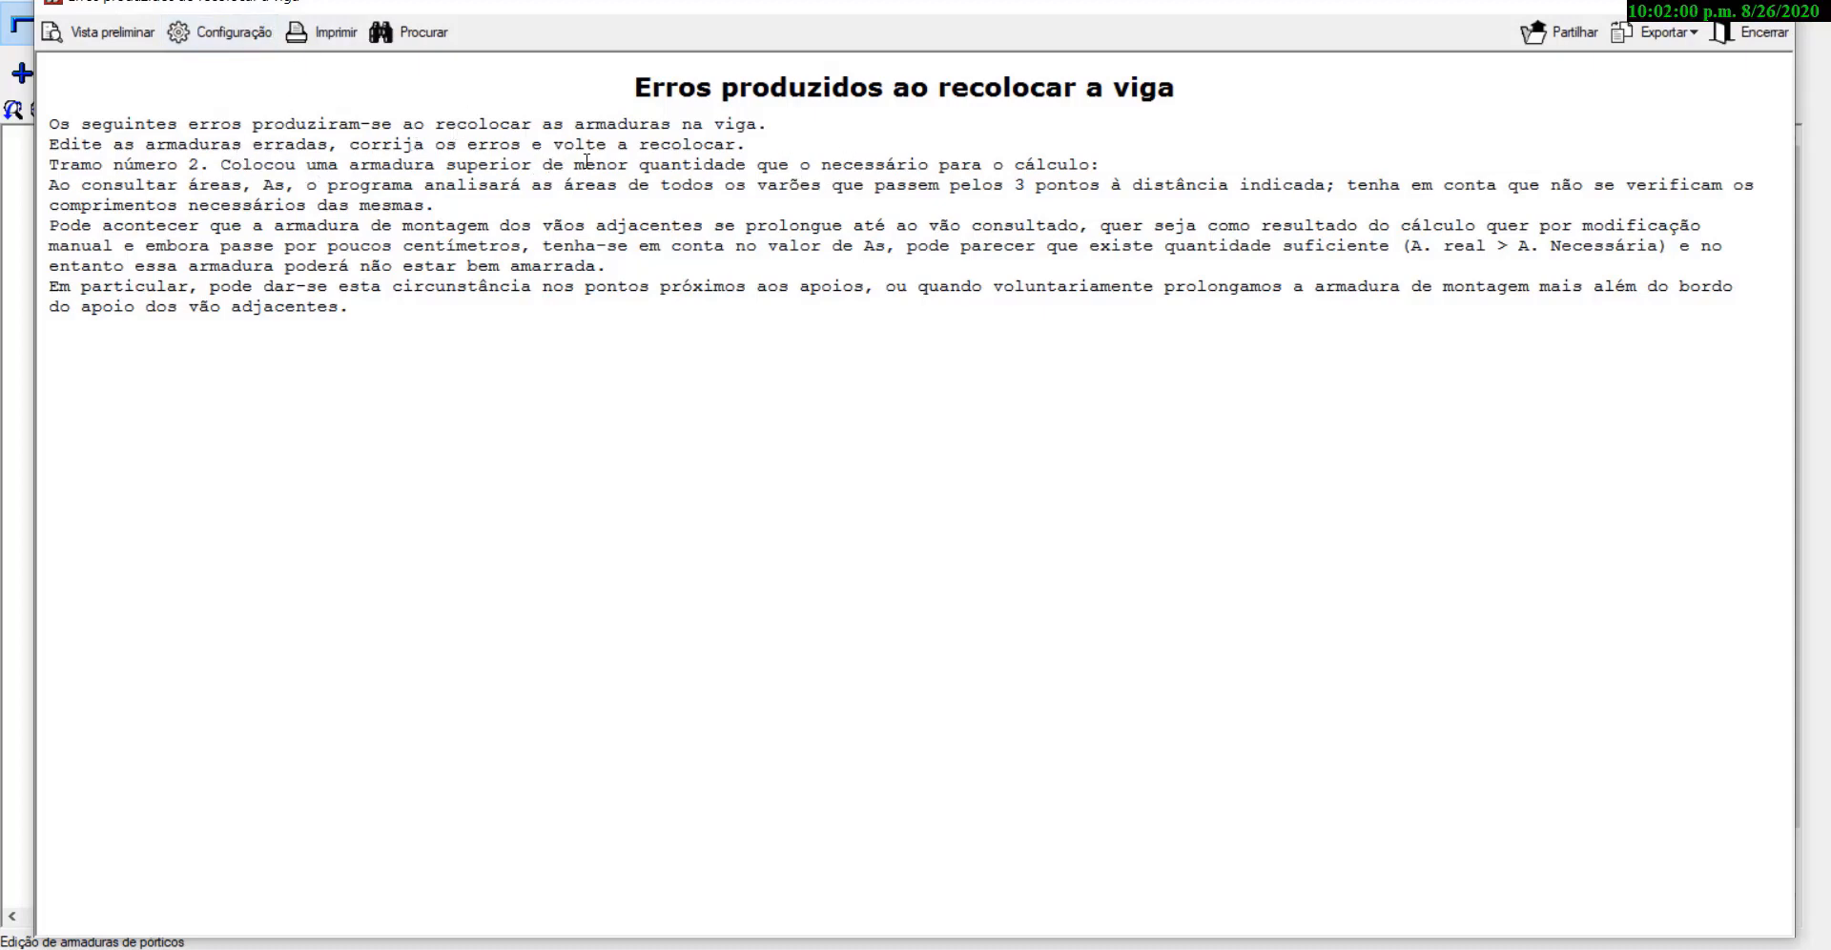
left_click(1758, 32)
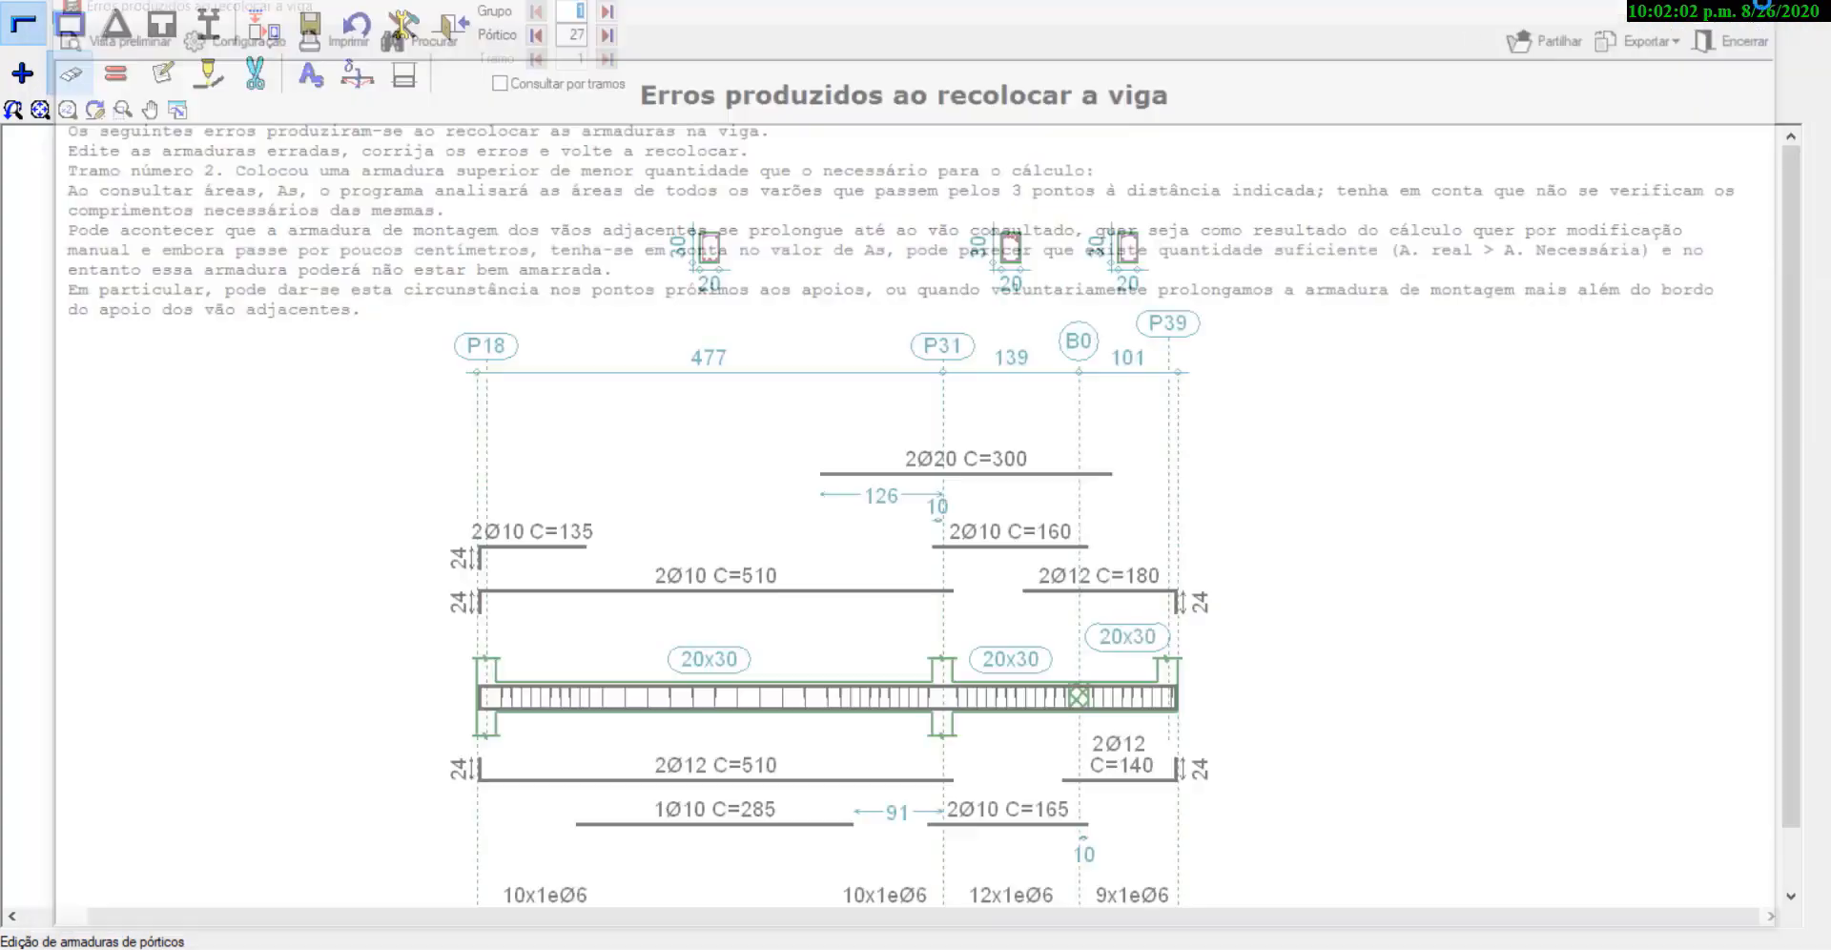
left_click(357, 25)
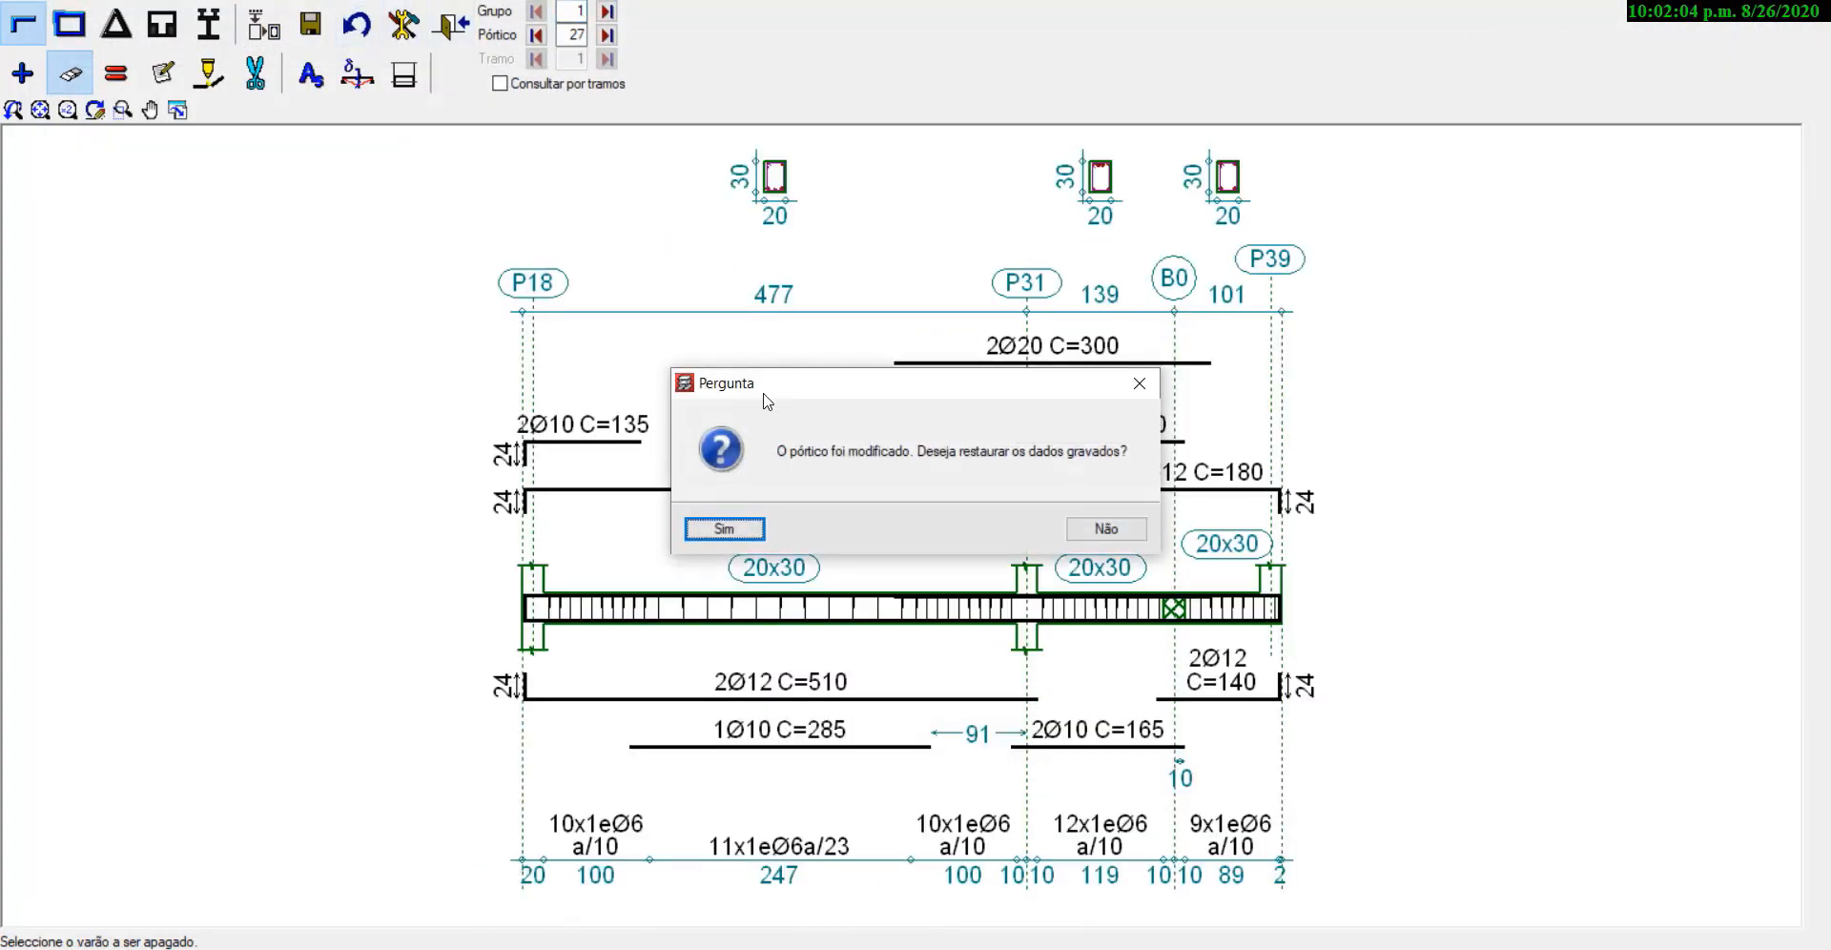
left_click(730, 526)
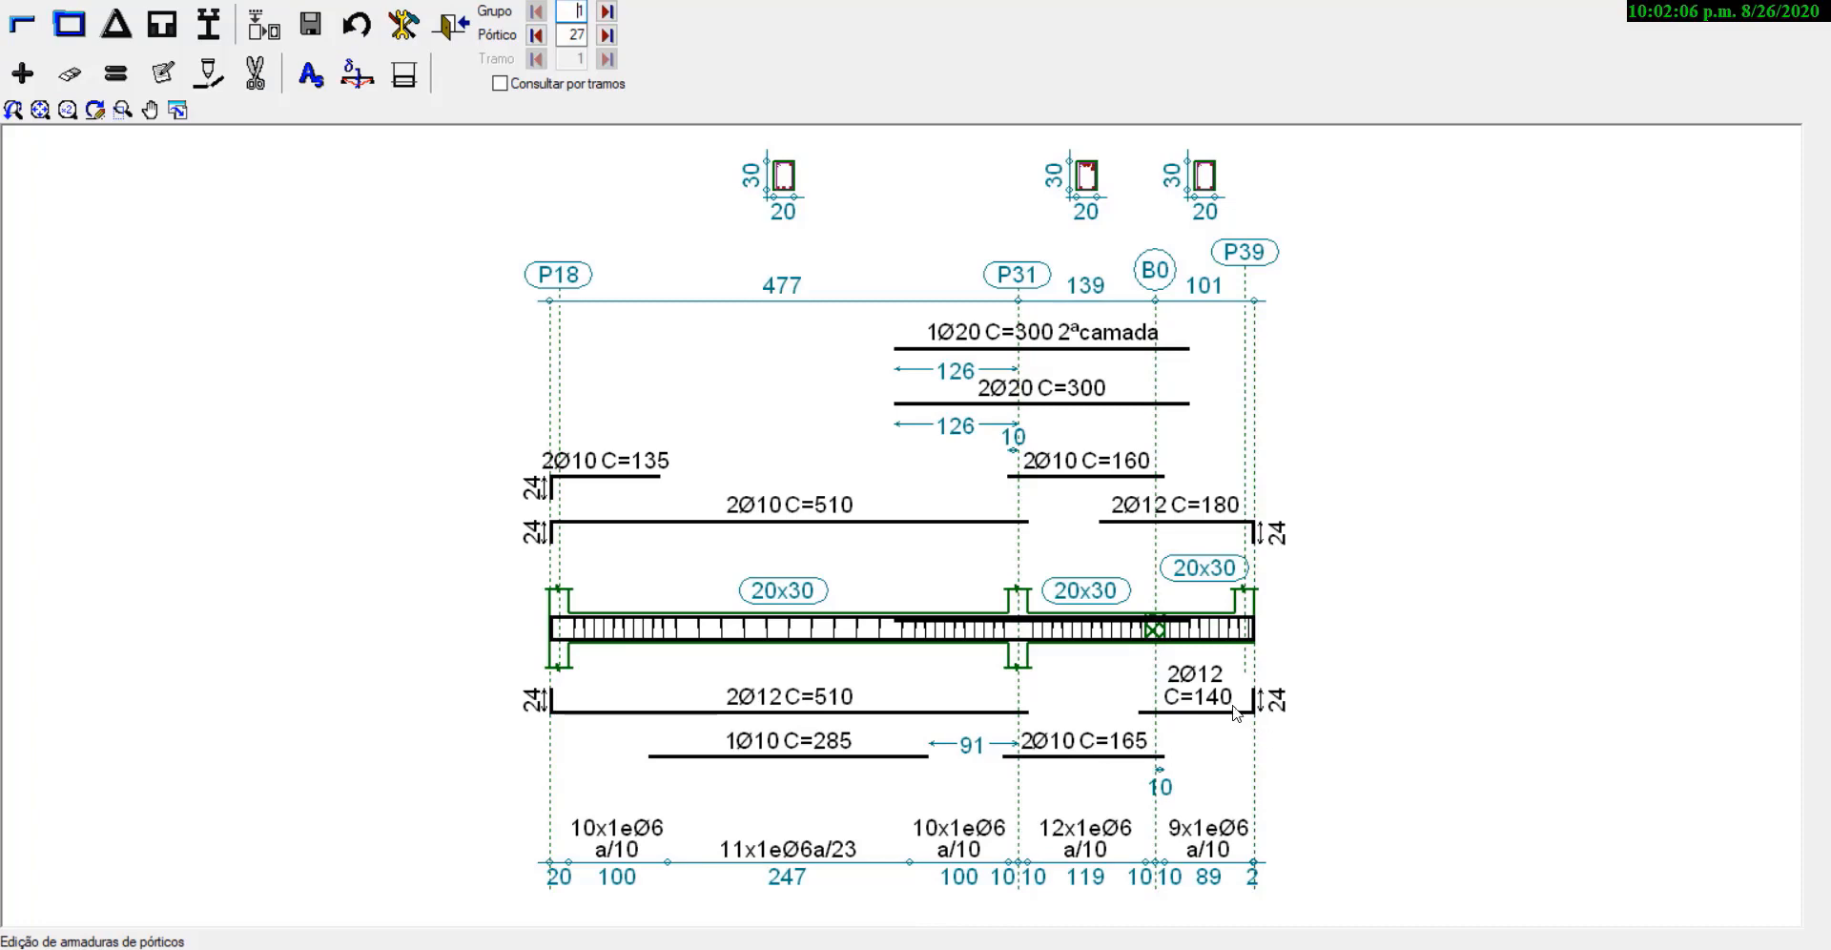
Step: Try deleting the upper 2Ø10 C=160 bars between P31 and B0 from the beam's longitudinal reinforcement
scroll(1255, 738, "up", 2)
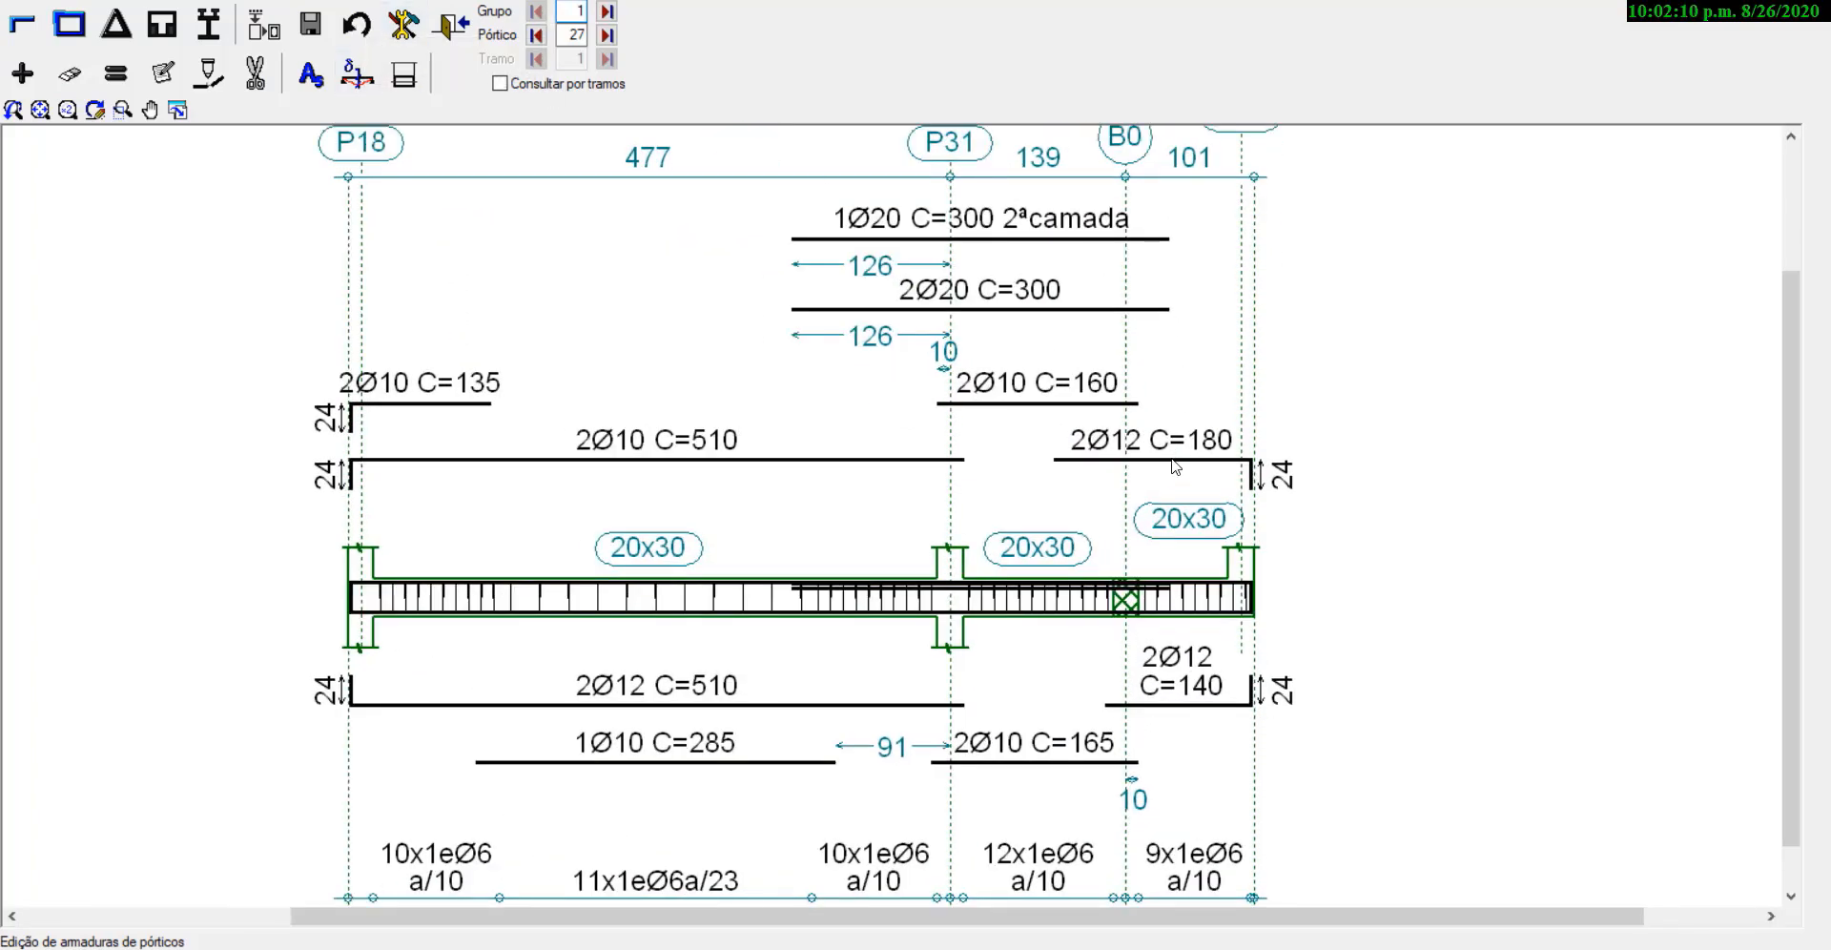
scroll(1211, 501, "down", 1)
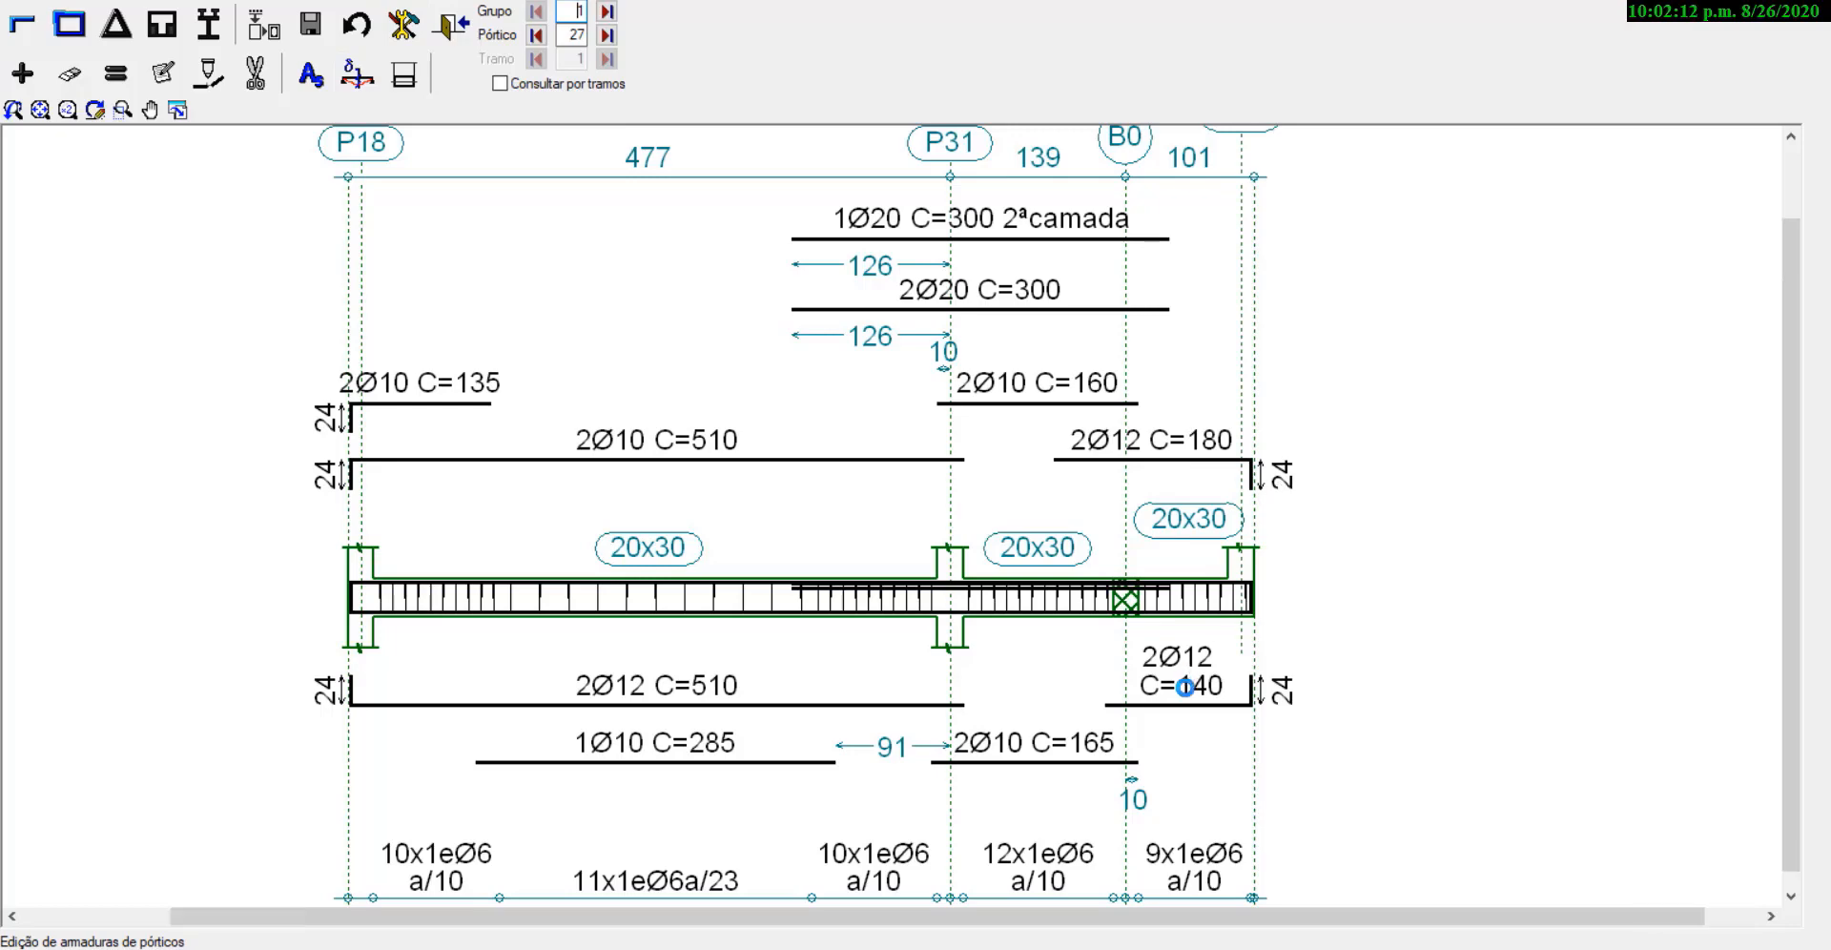
left_click(22, 24)
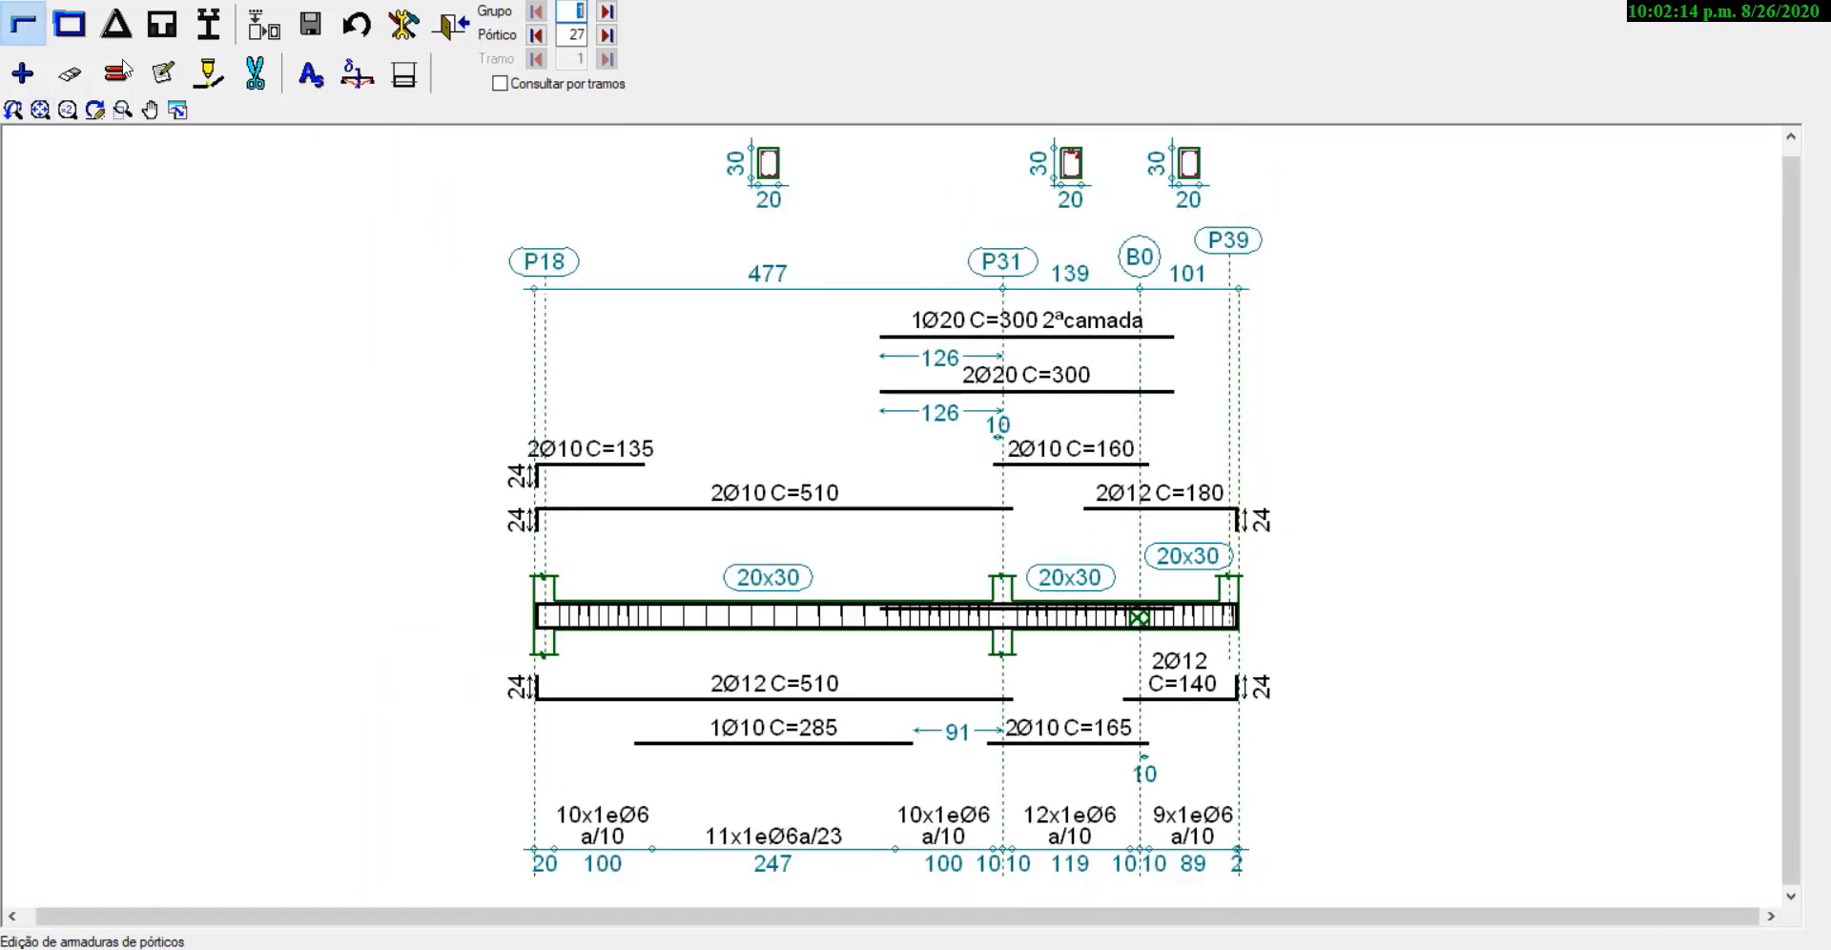
left_click(69, 74)
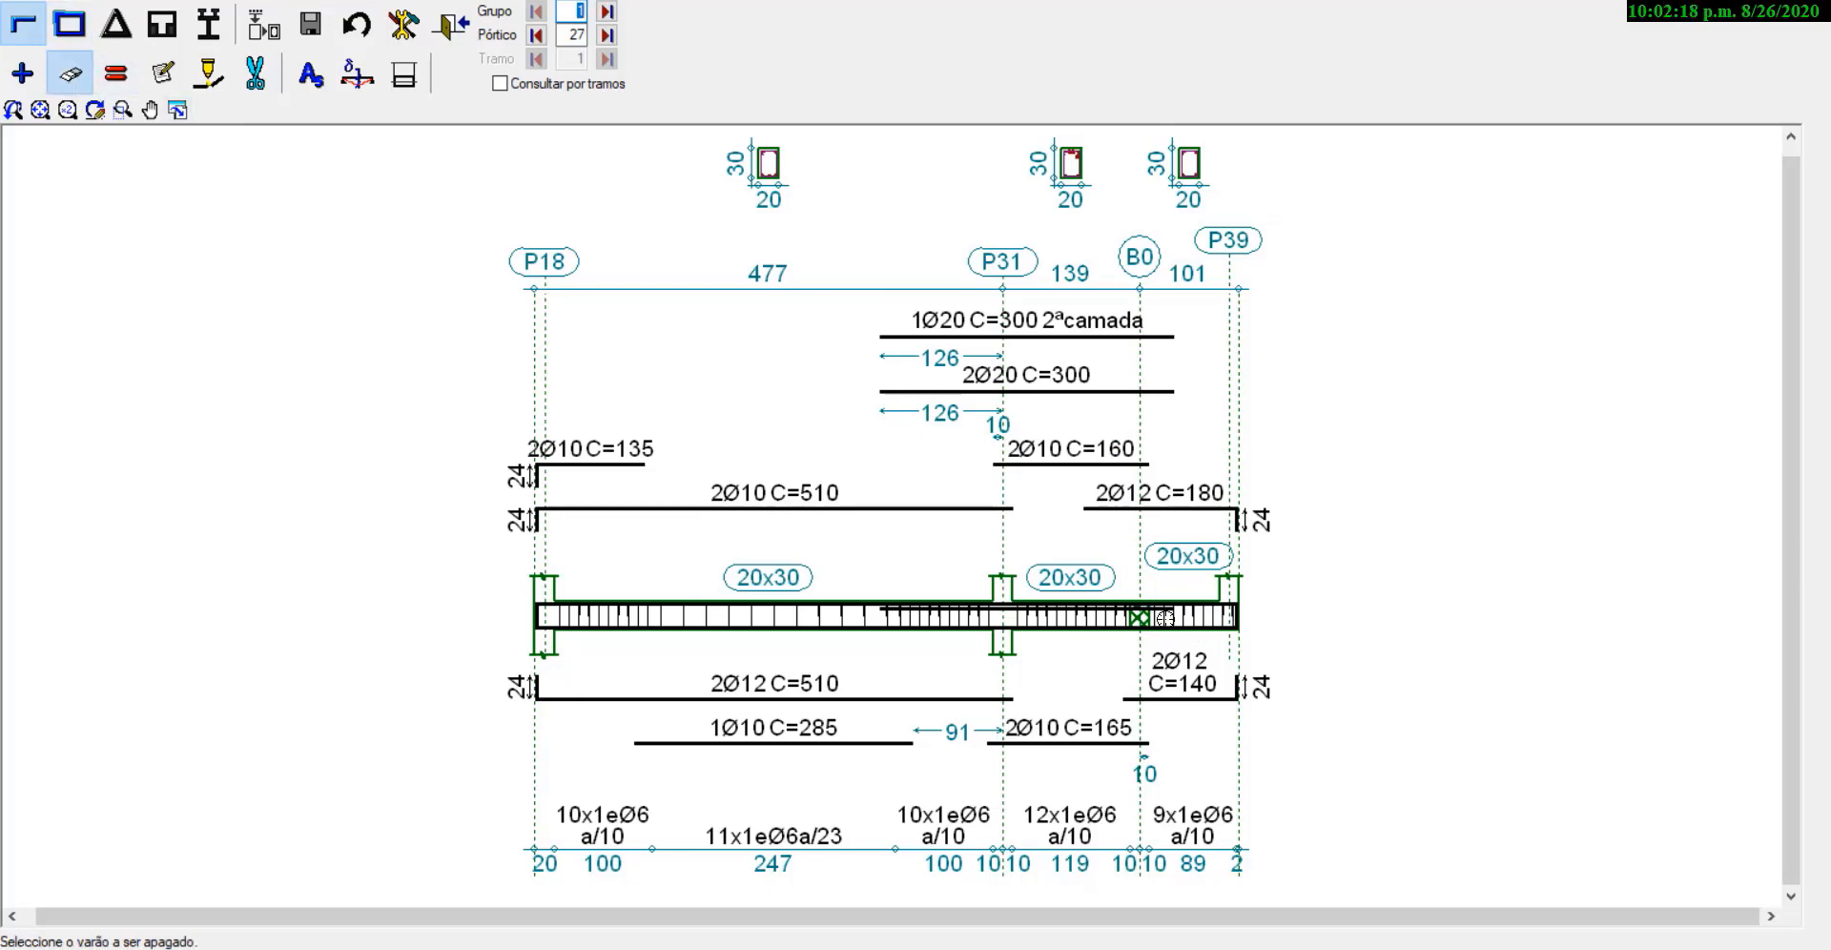
scroll(1157, 609, "up", 2)
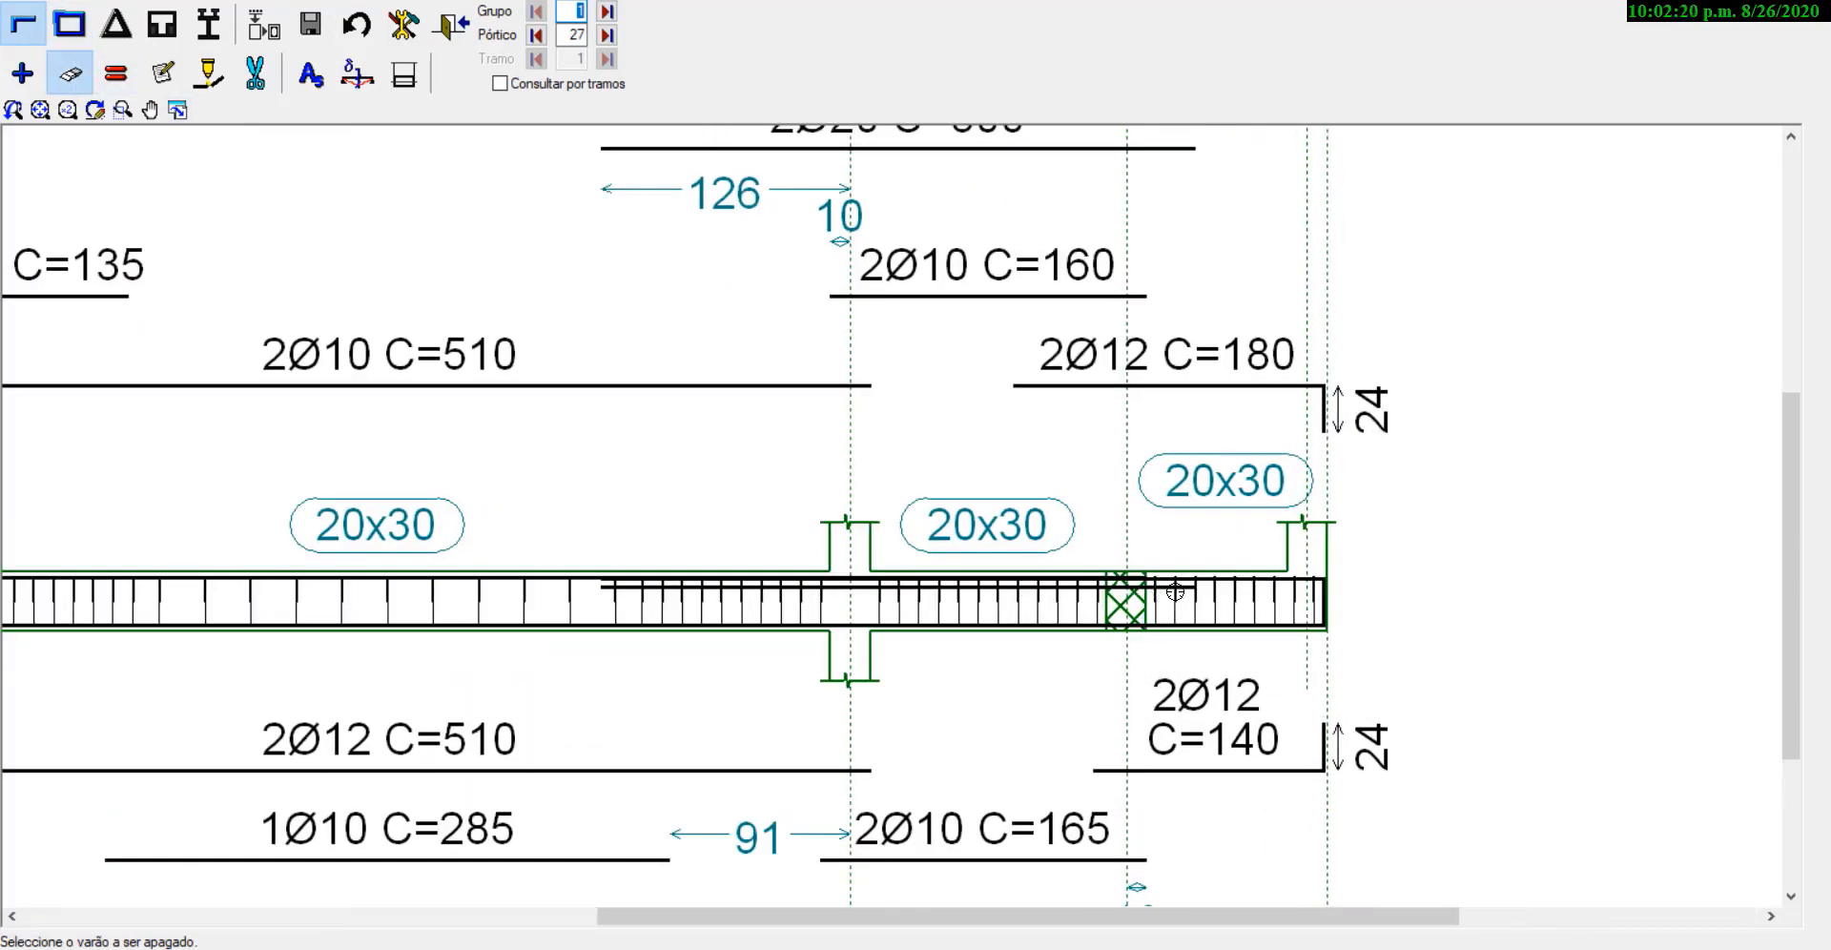
scroll(1159, 592, "up", 2)
scroll(1157, 587, "down", 1)
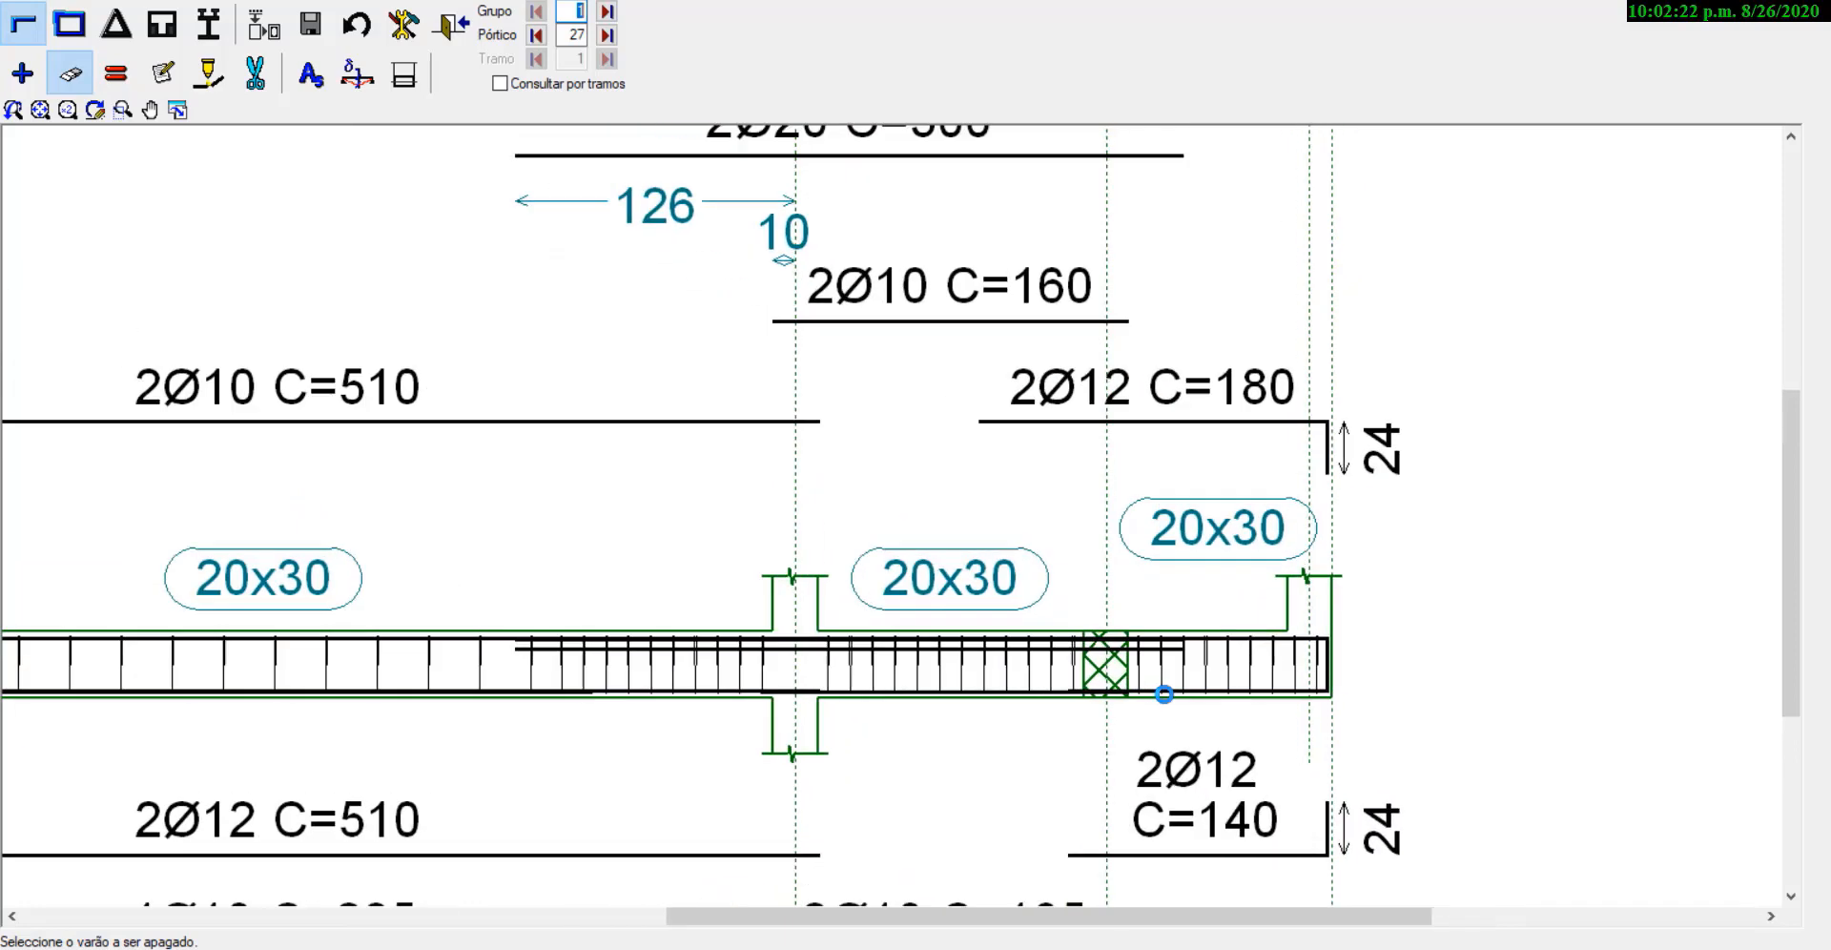
scroll(1089, 753, "down", 1)
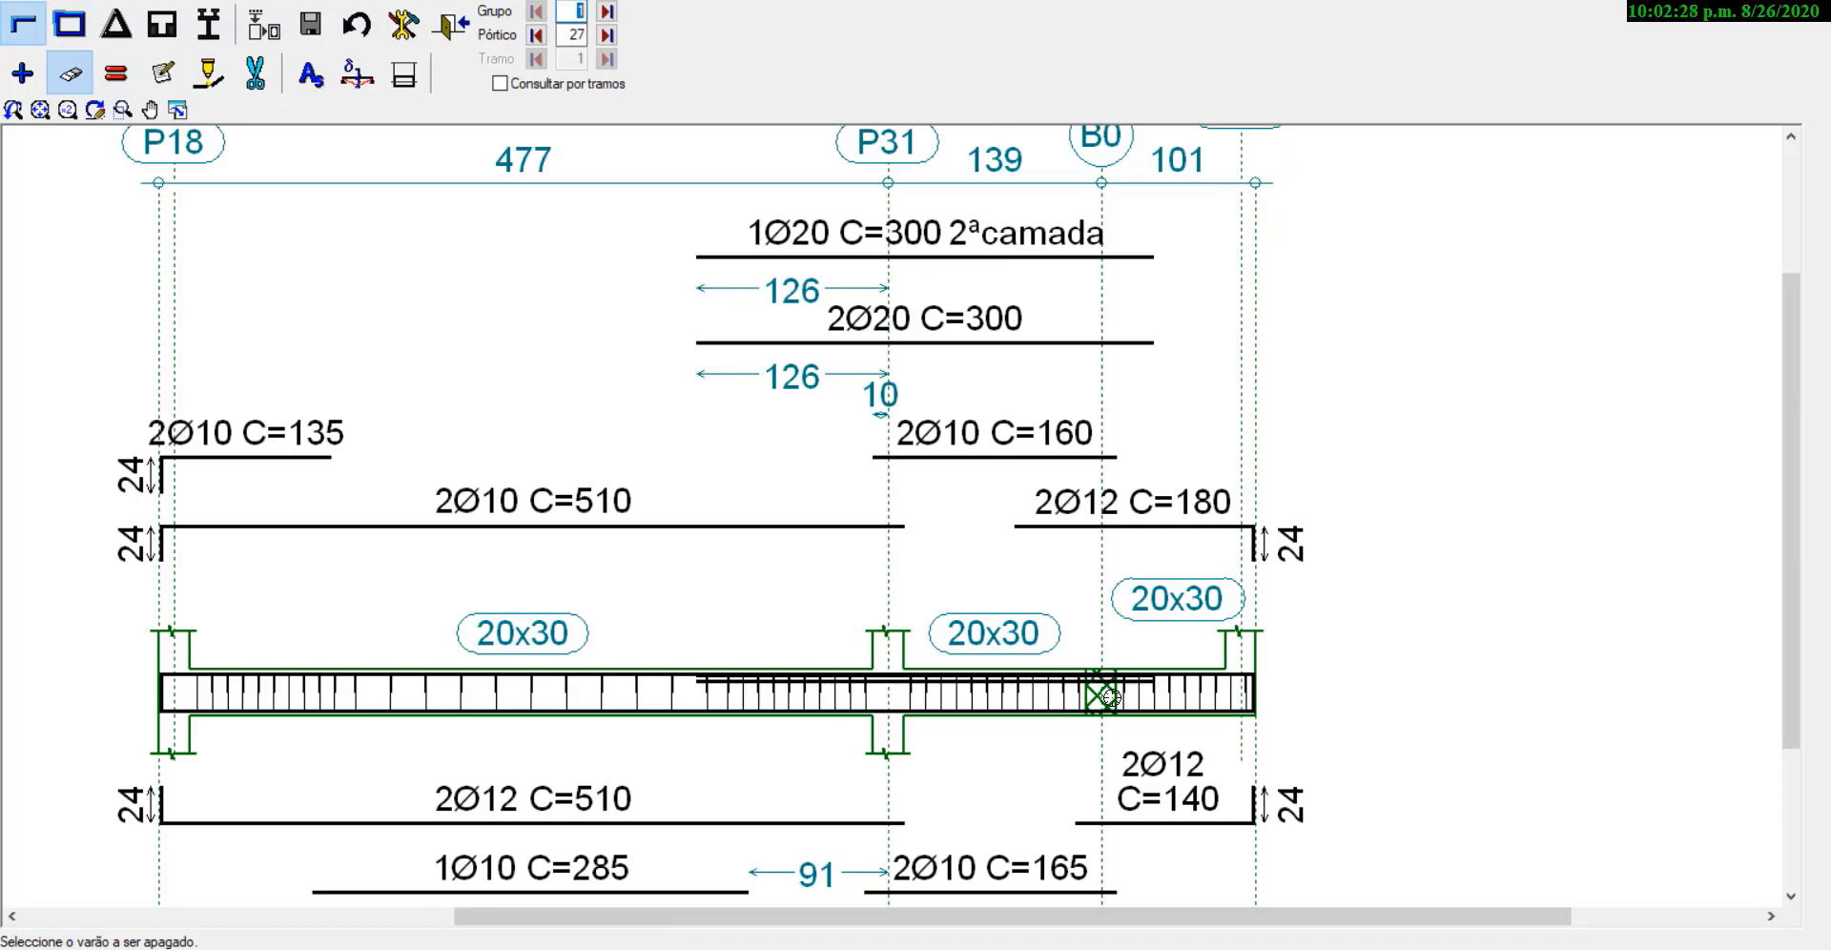
scroll(1093, 777, "down", 2)
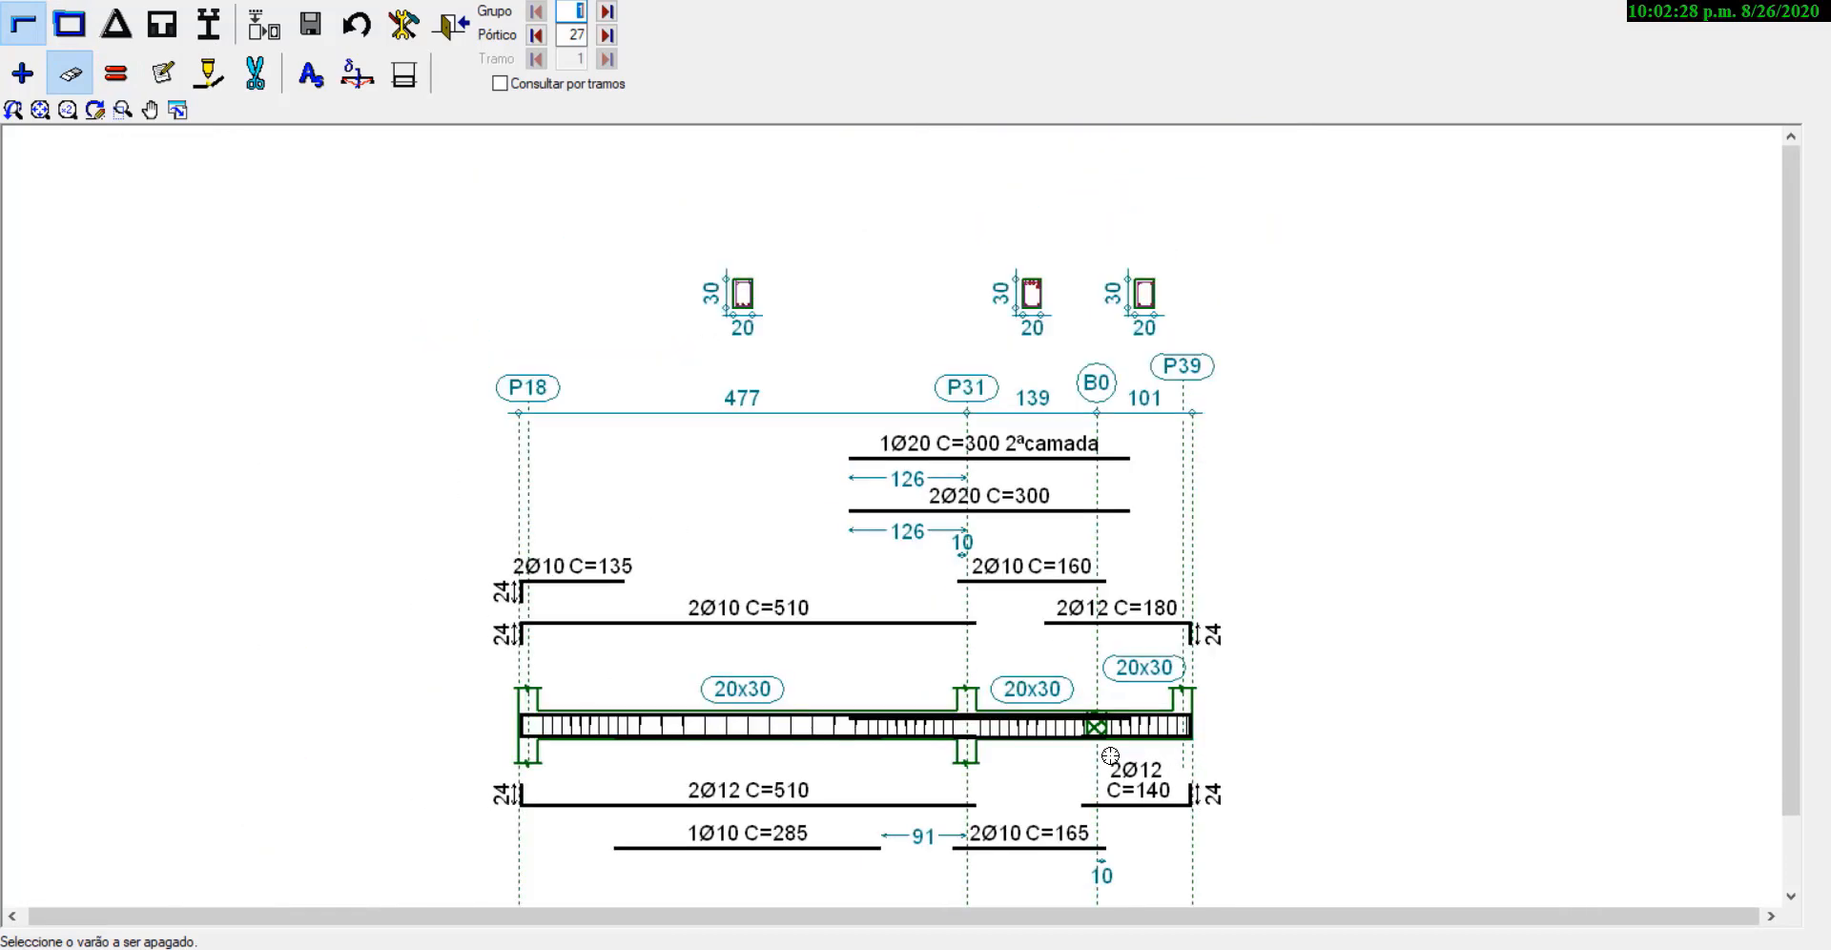
left_click(1061, 576)
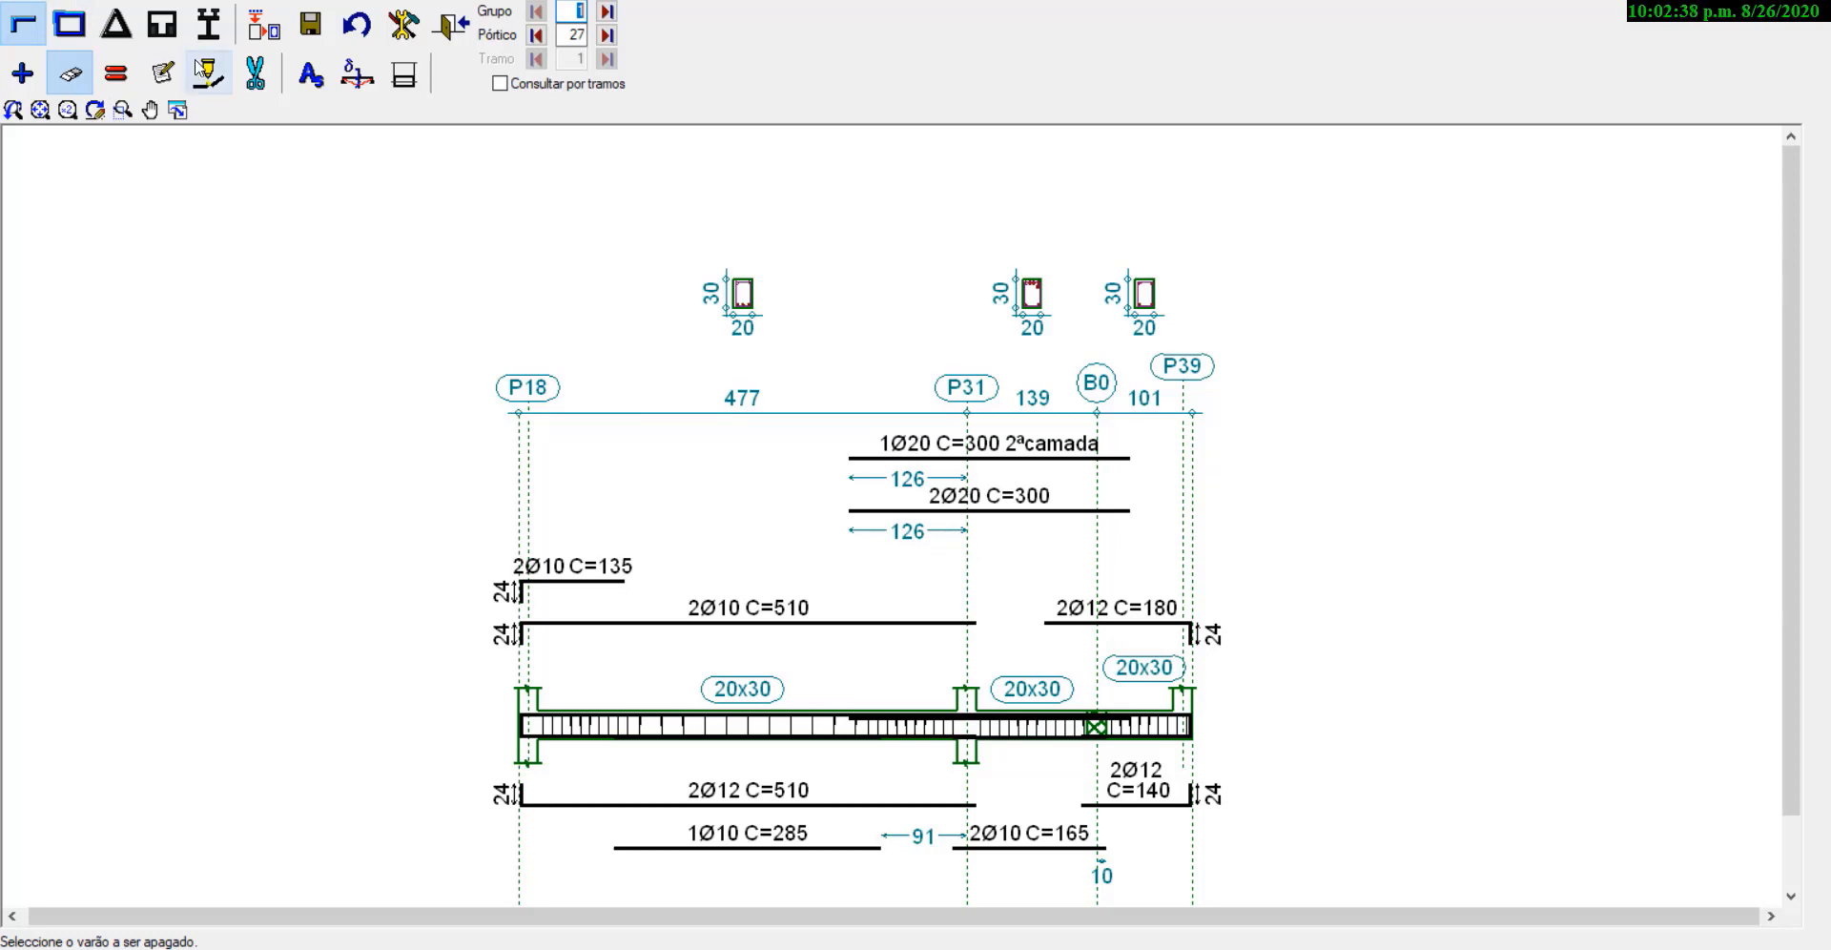
Step: Reposition the beam's reinforcement, read the resulting errors, and leave the frame editor without saving the changes
left_click(263, 24)
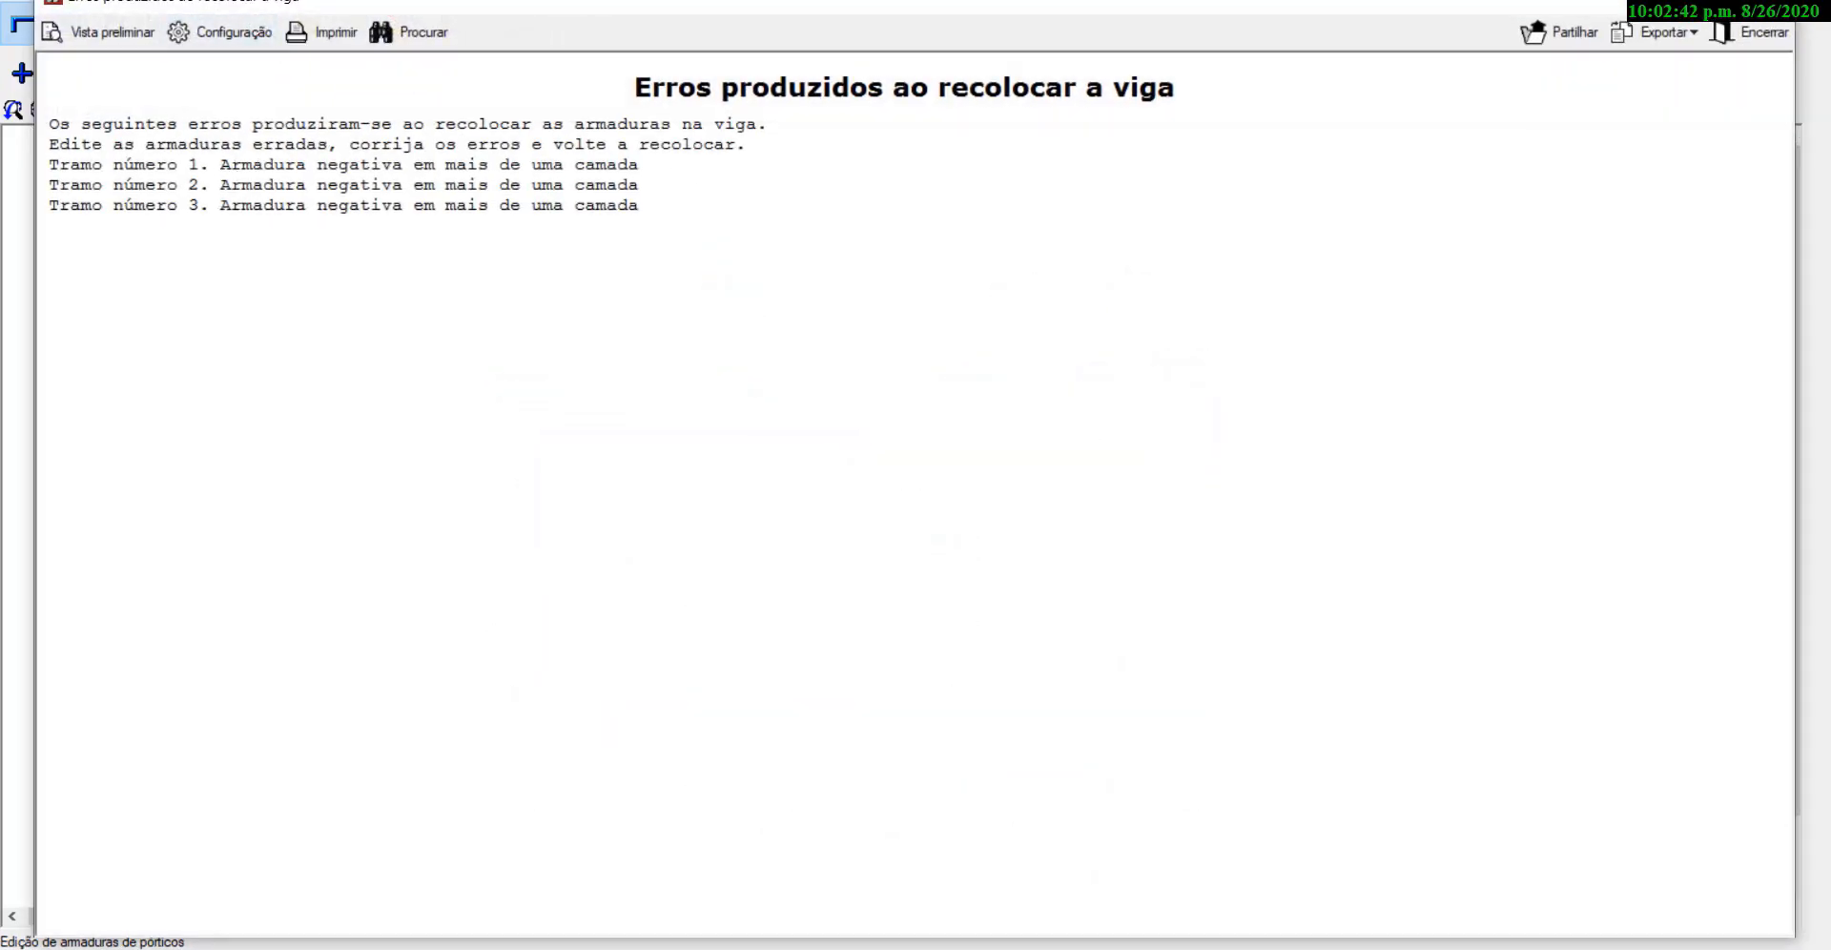
left_click(1774, 2)
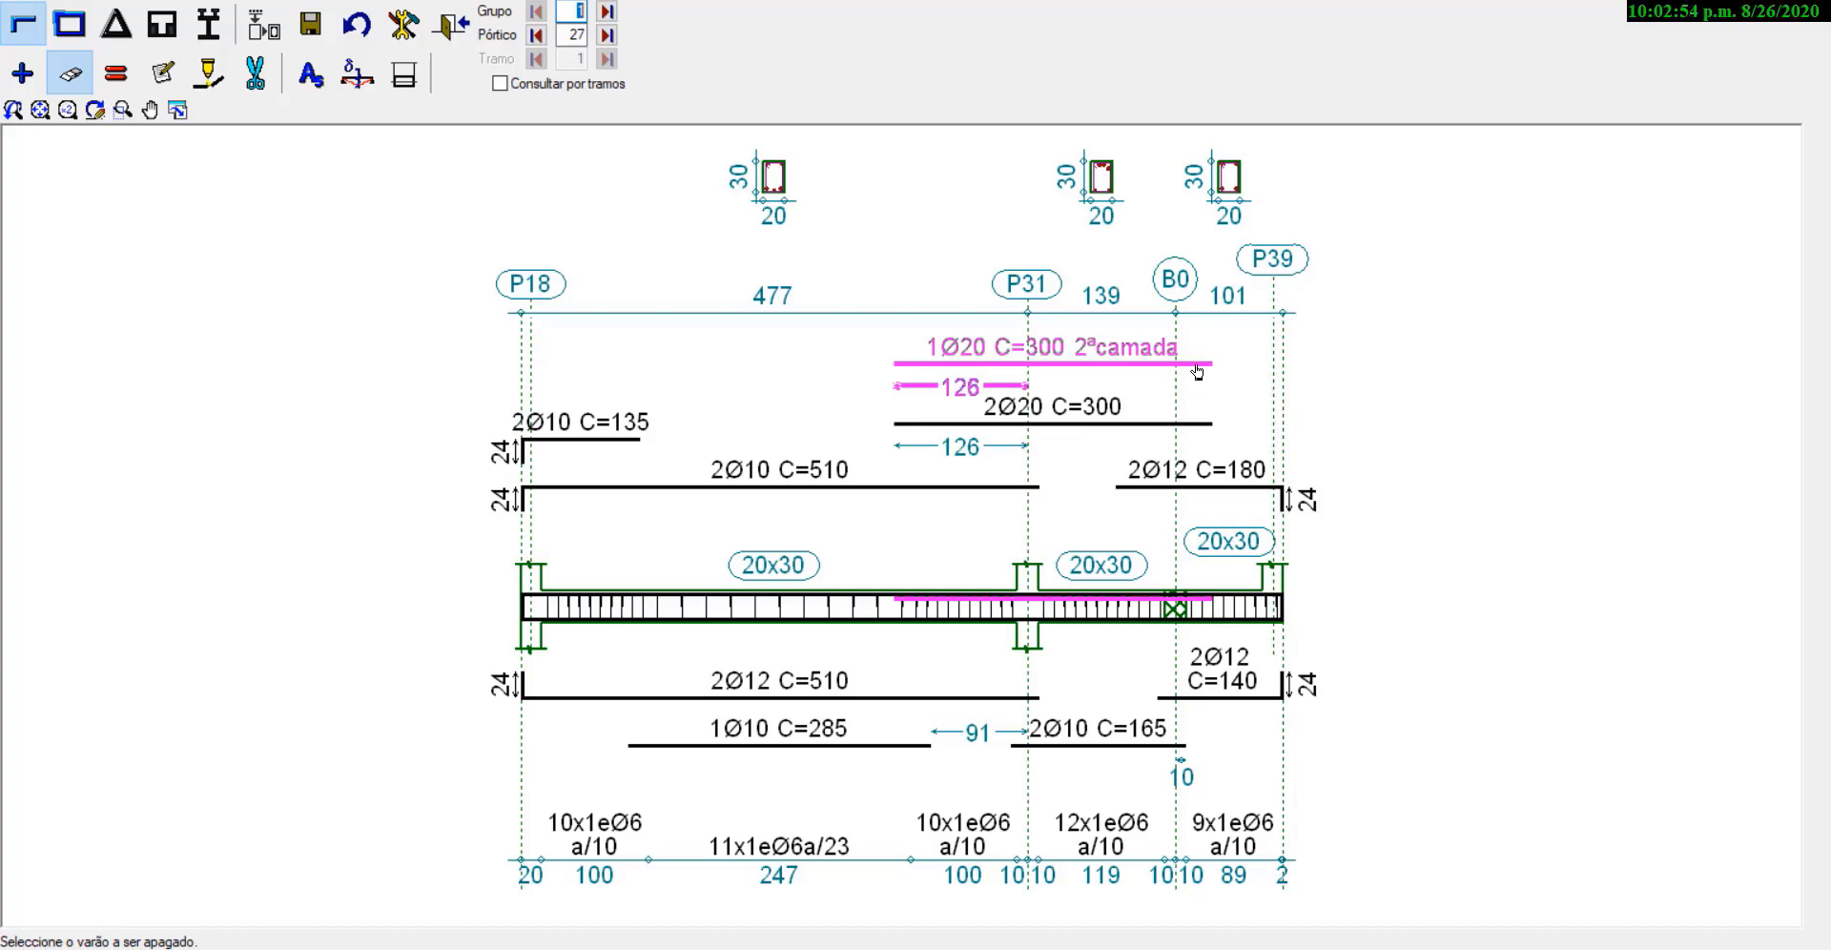
key("Escape")
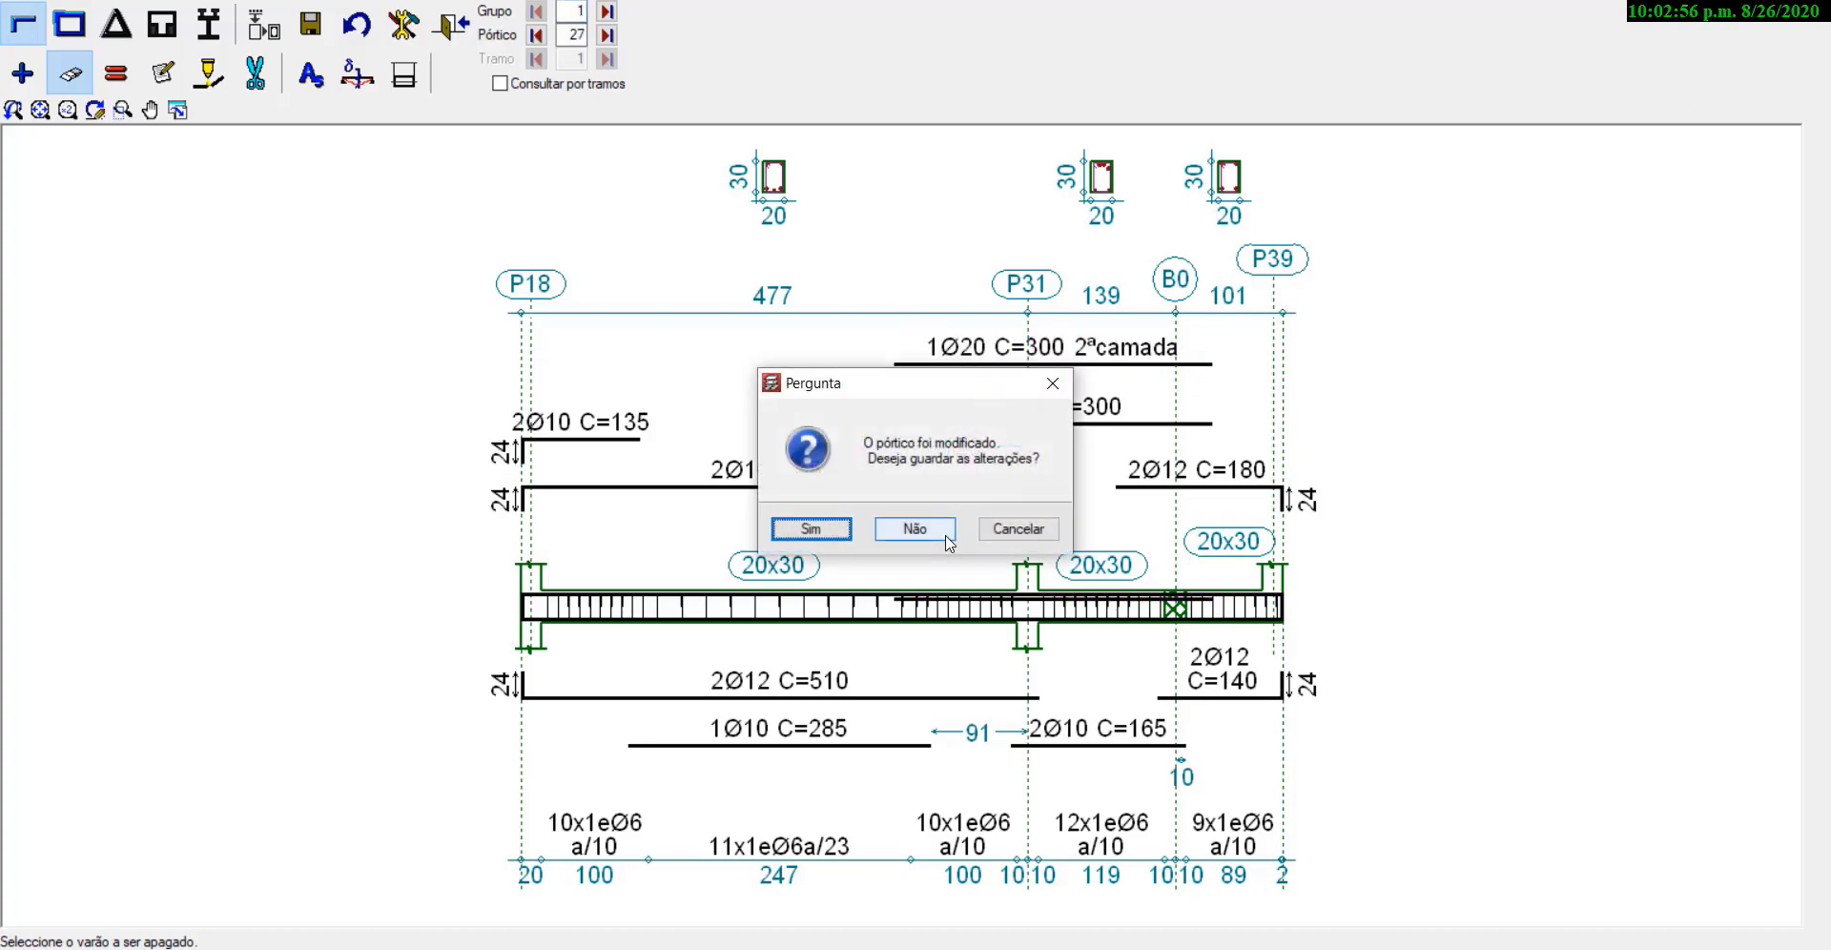
left_click(916, 529)
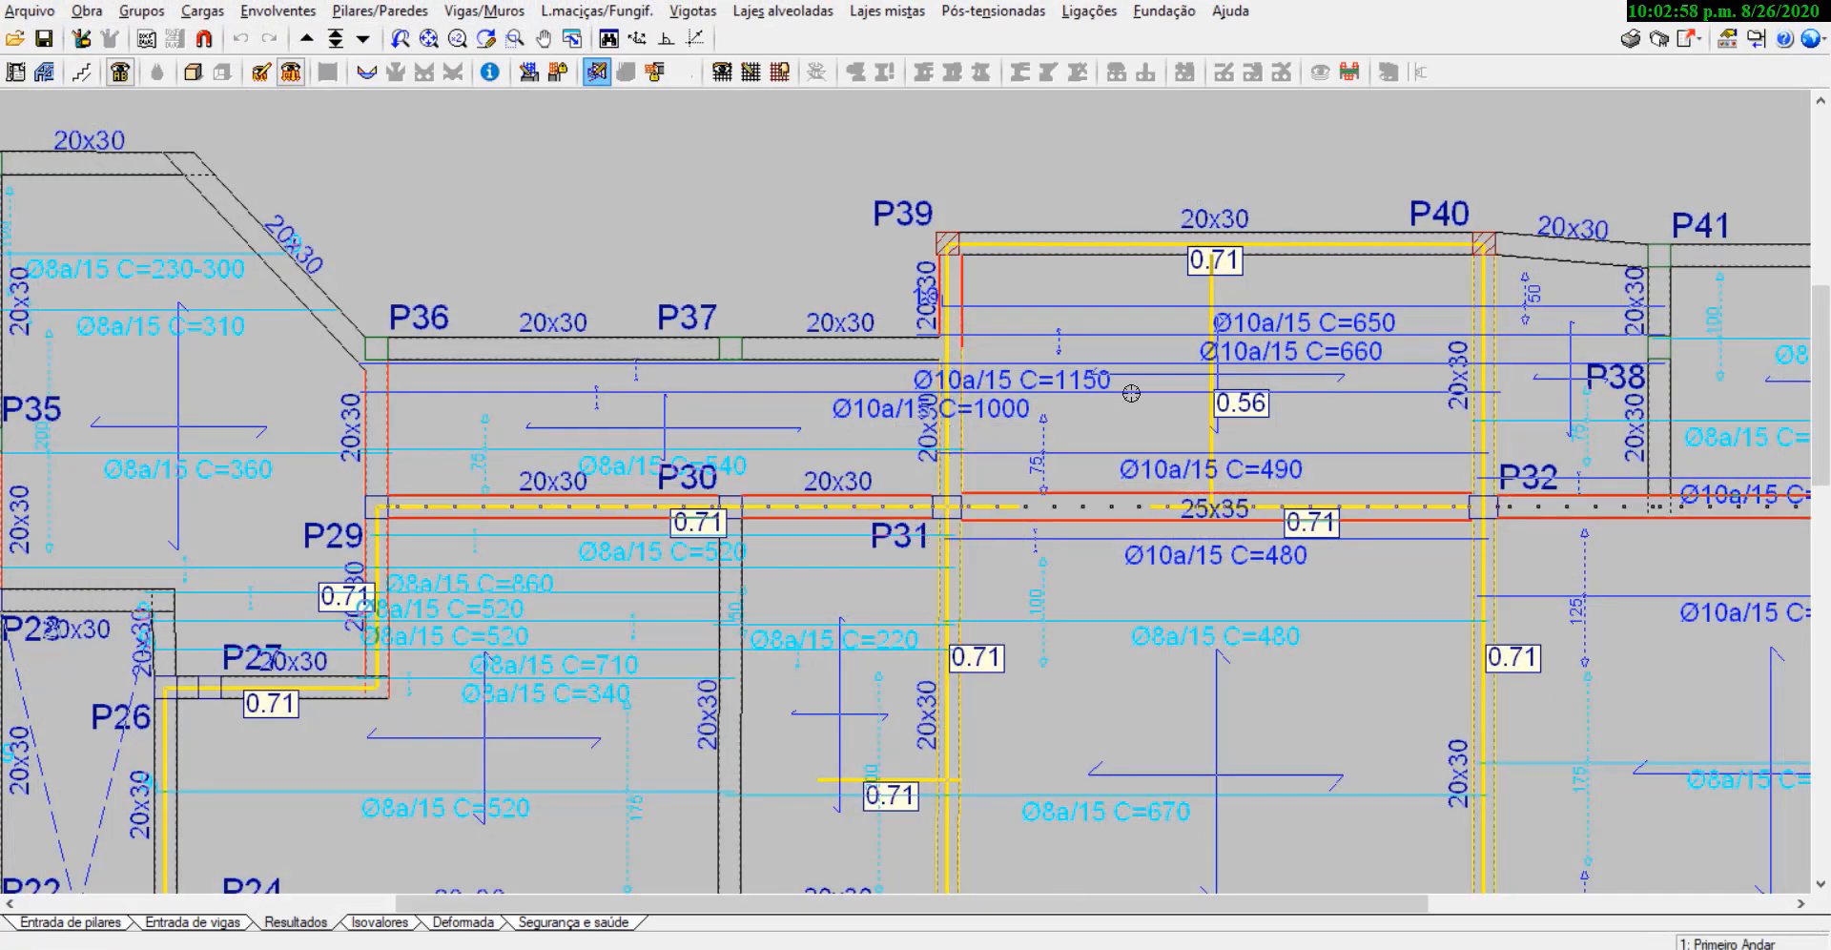
Step: Return to the plan and review the Erros de vigas list for the beam span next to P39
scroll(967, 273, "up", 1)
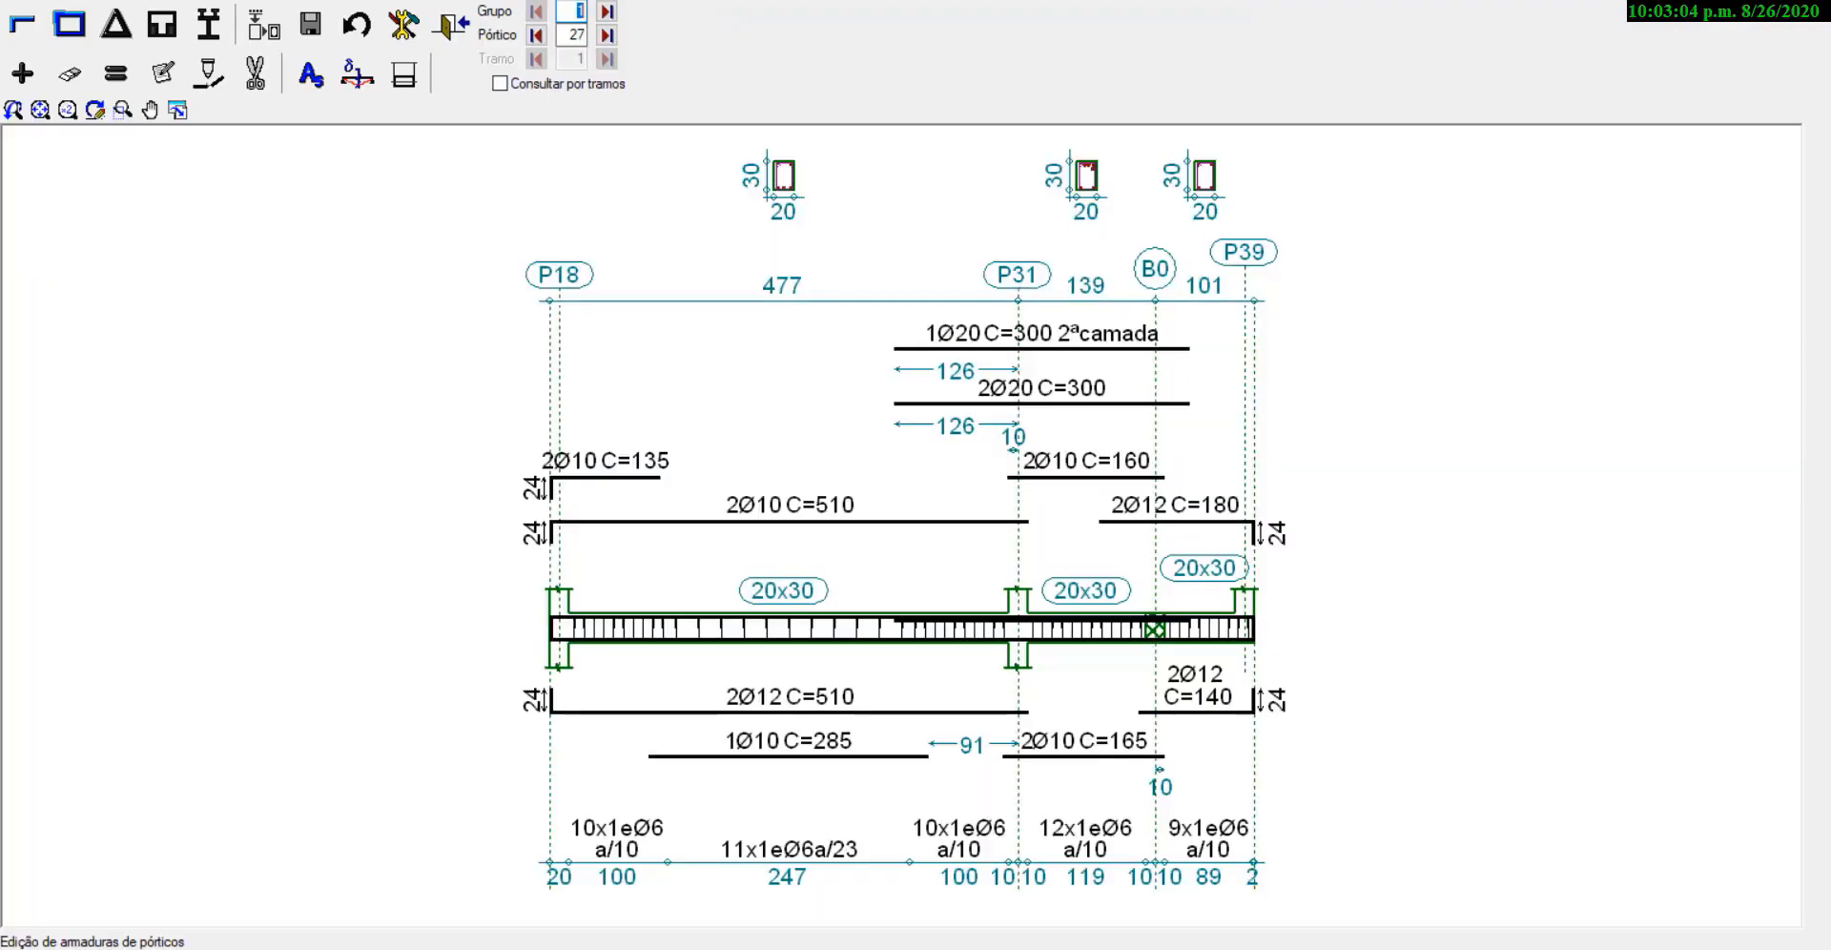
left_click(404, 25)
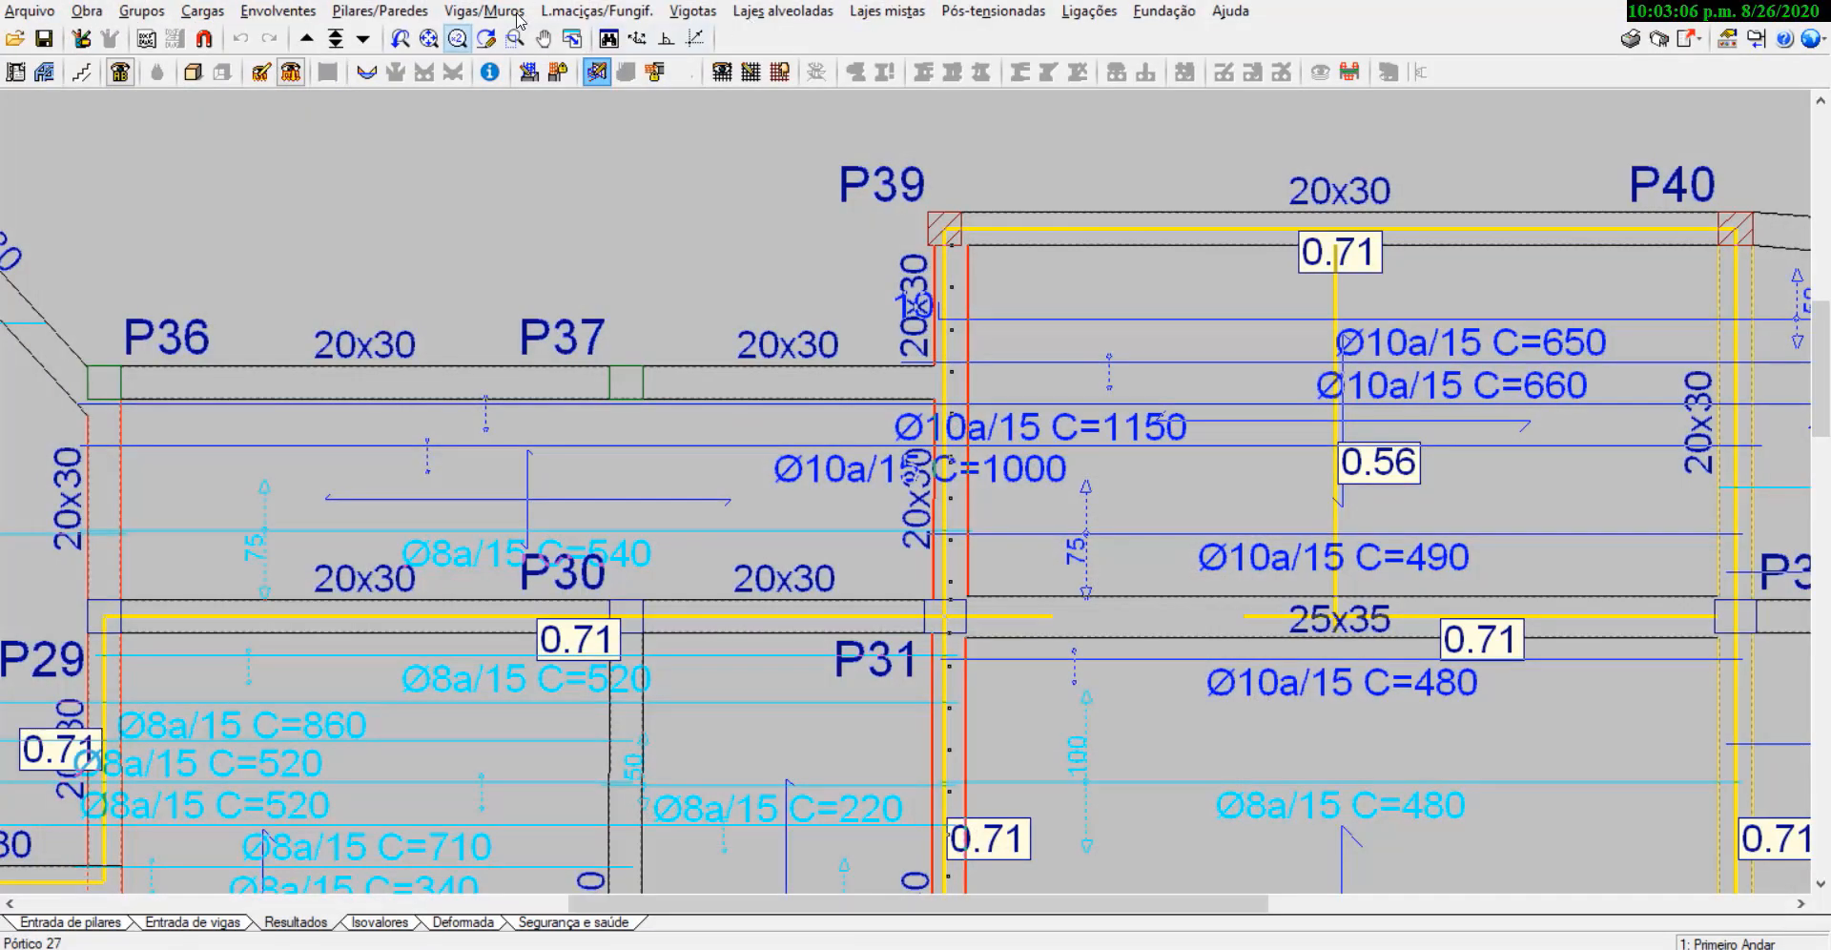
left_click(485, 11)
left_click(498, 37)
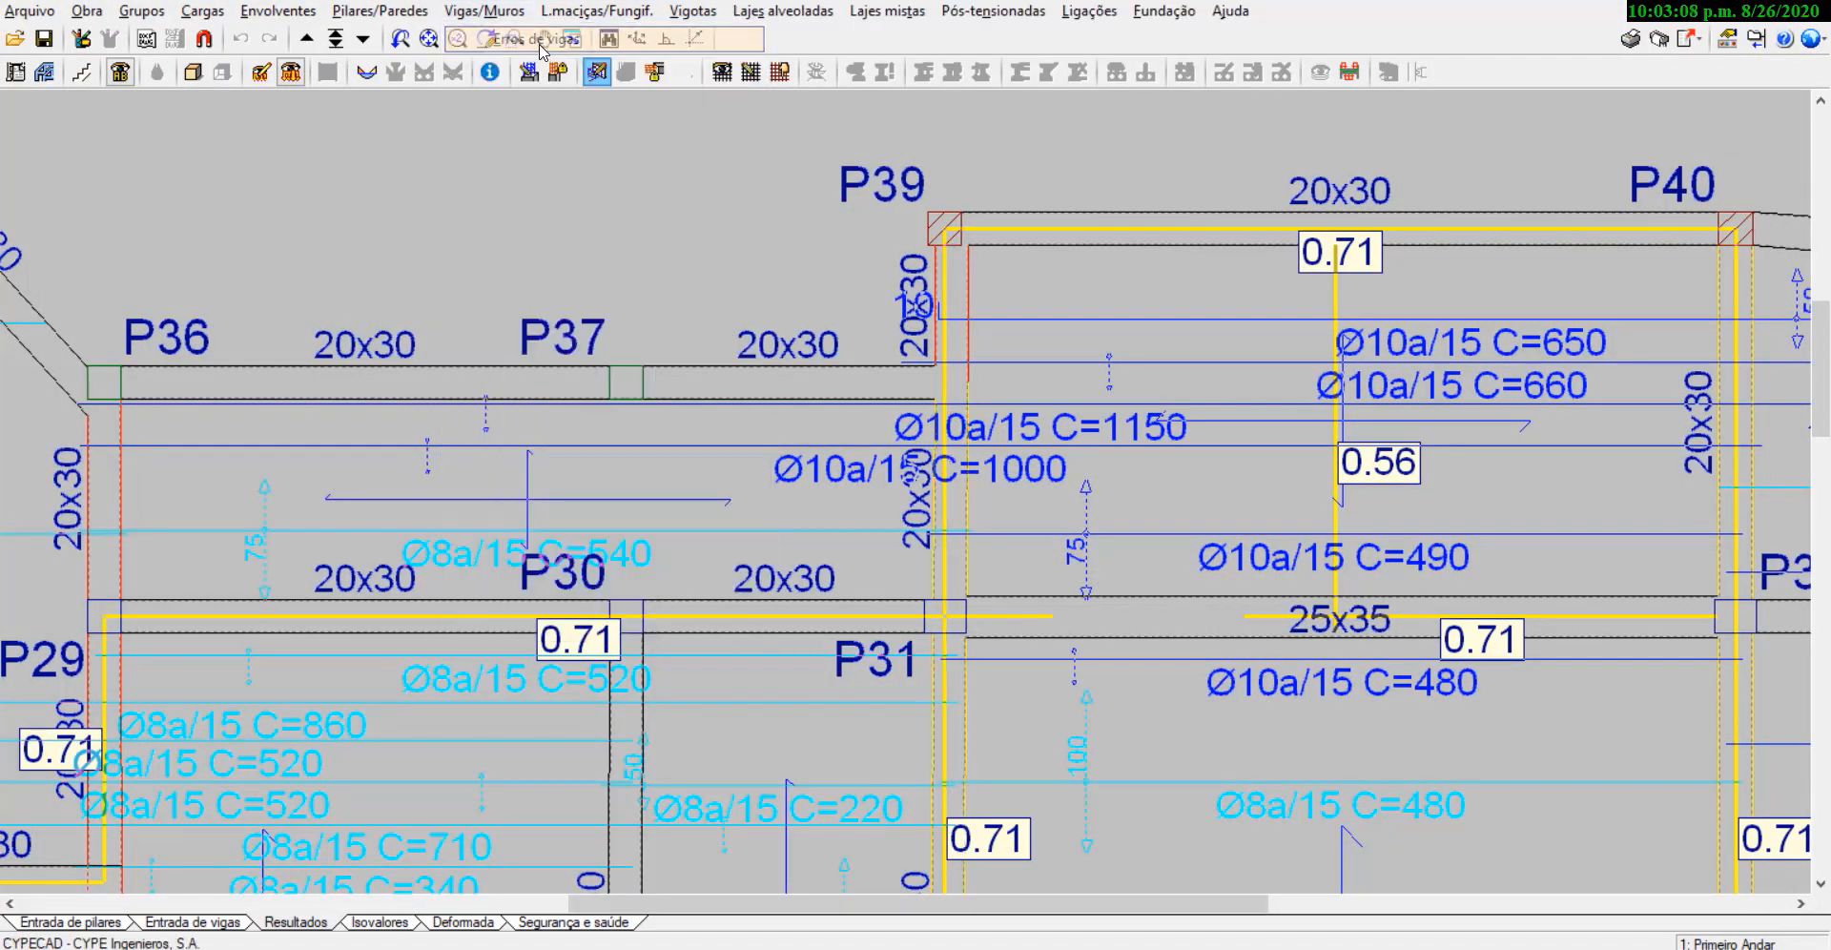
left_click(947, 310)
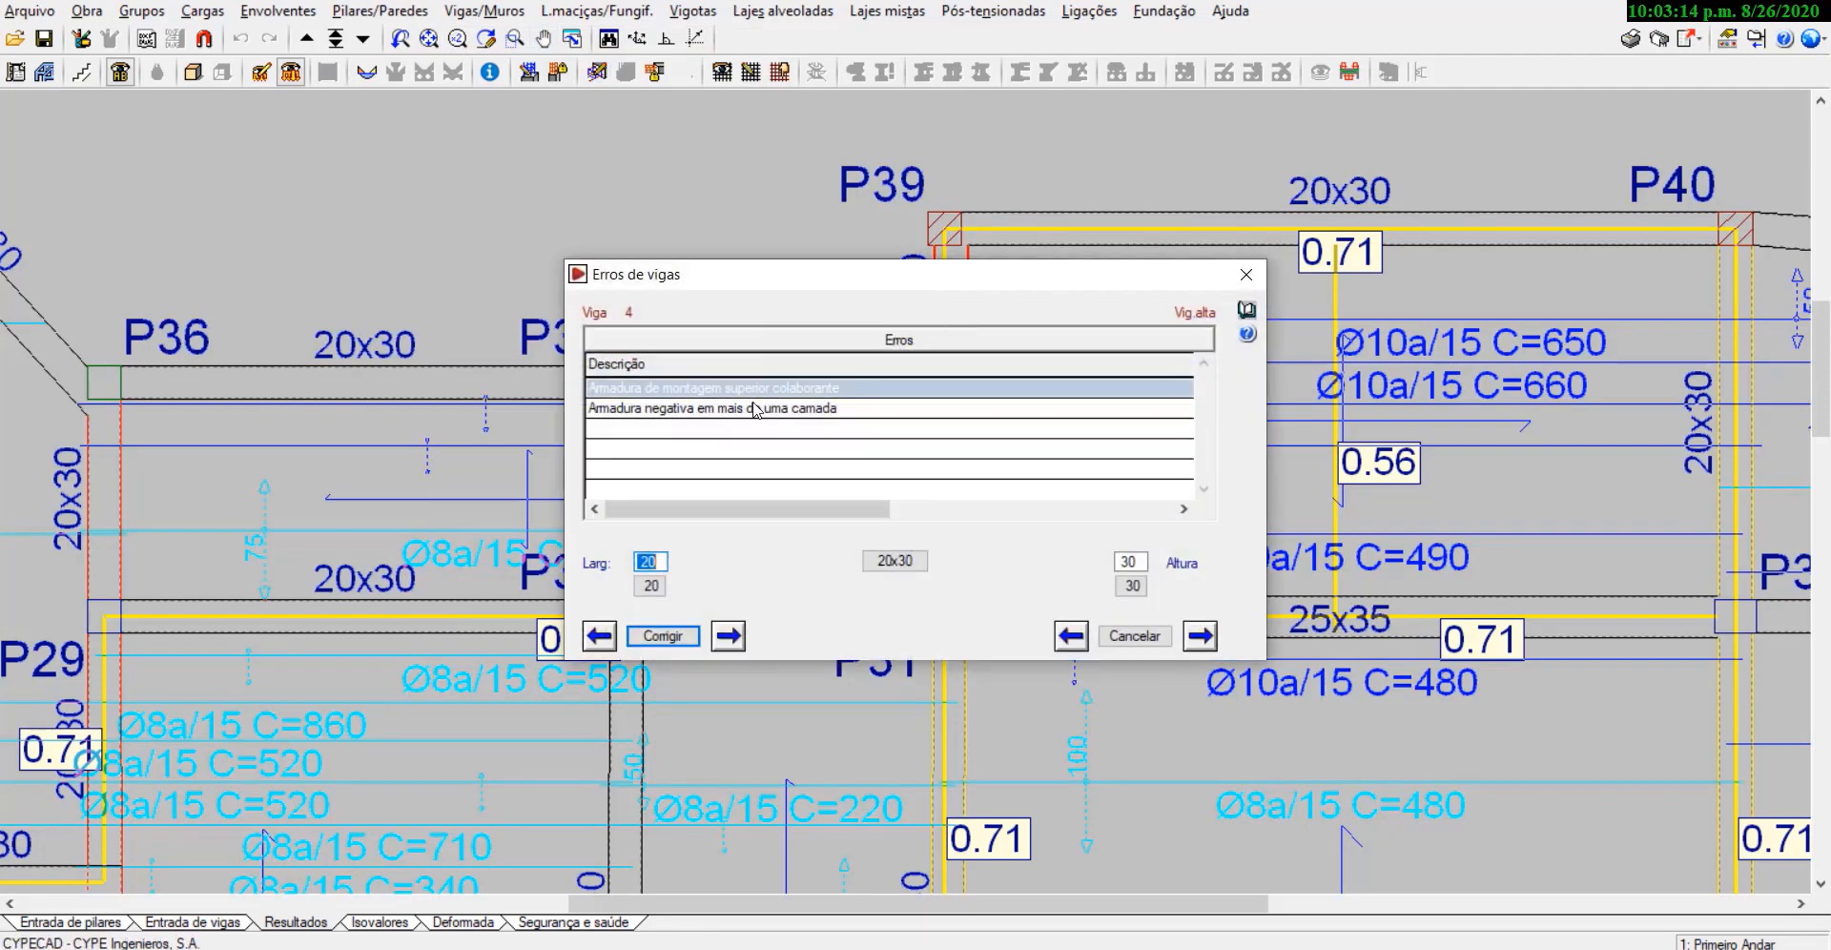
left_click(1245, 276)
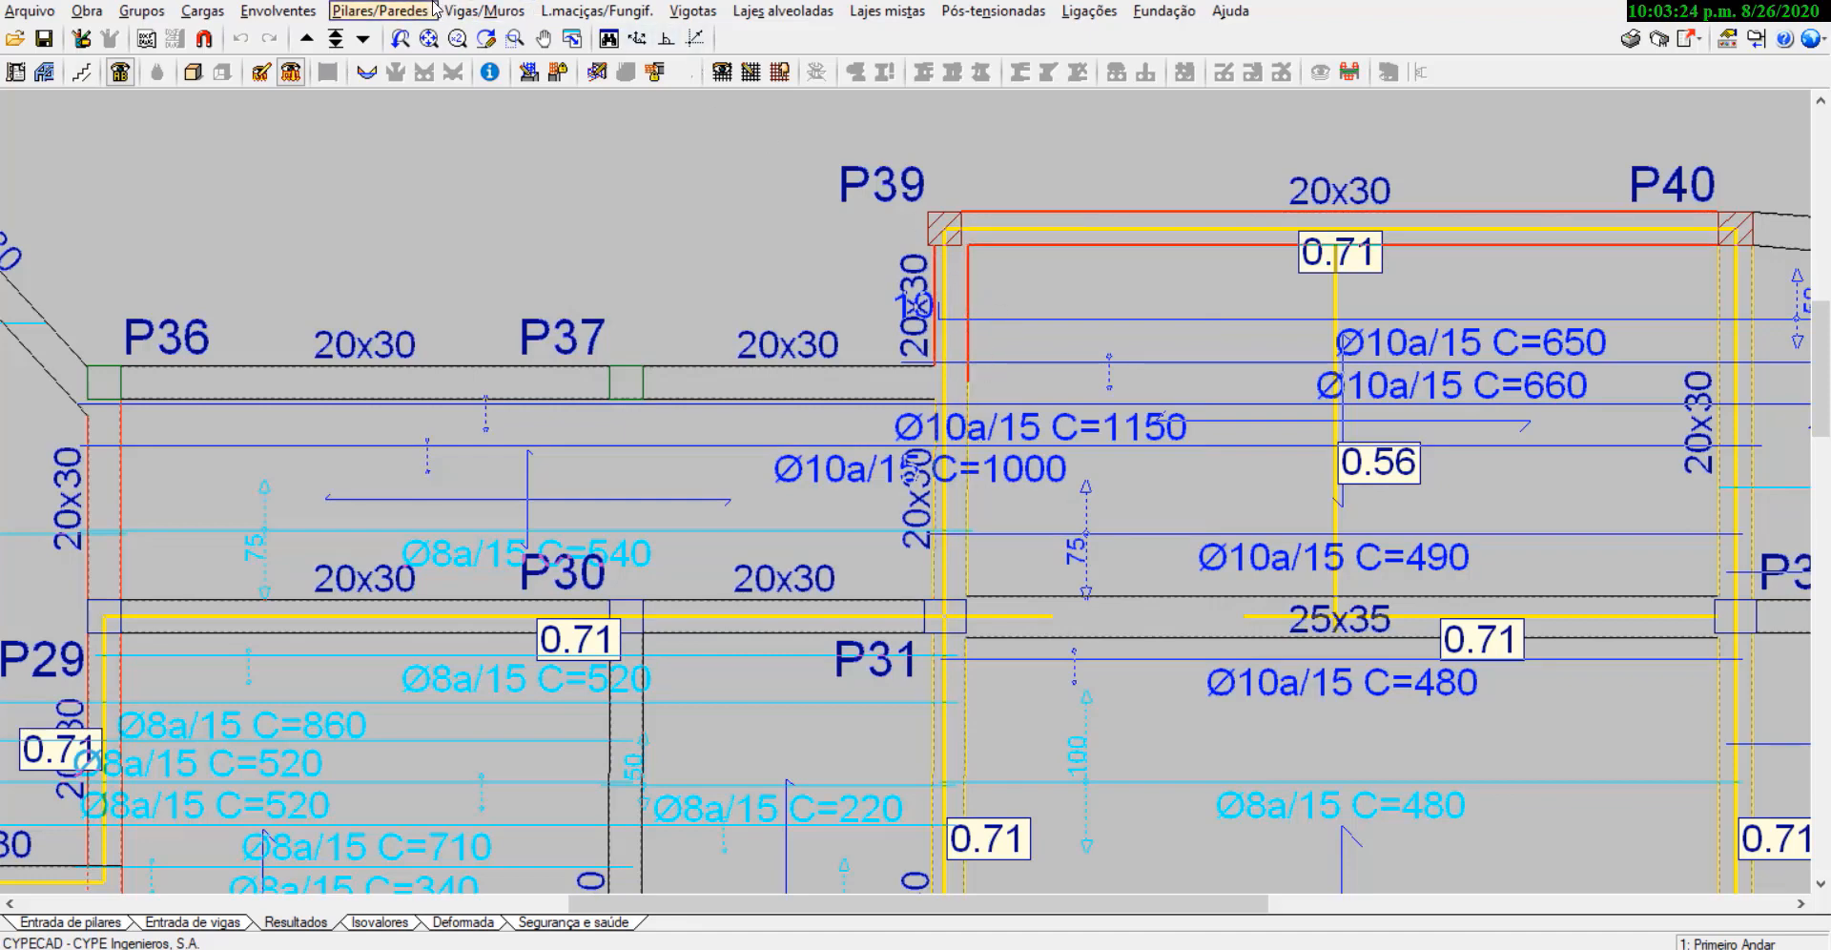
Step: Reopen the P18–P39 beam line with Editar vigas and activate modification of its longitudinal bars
left_click(489, 10)
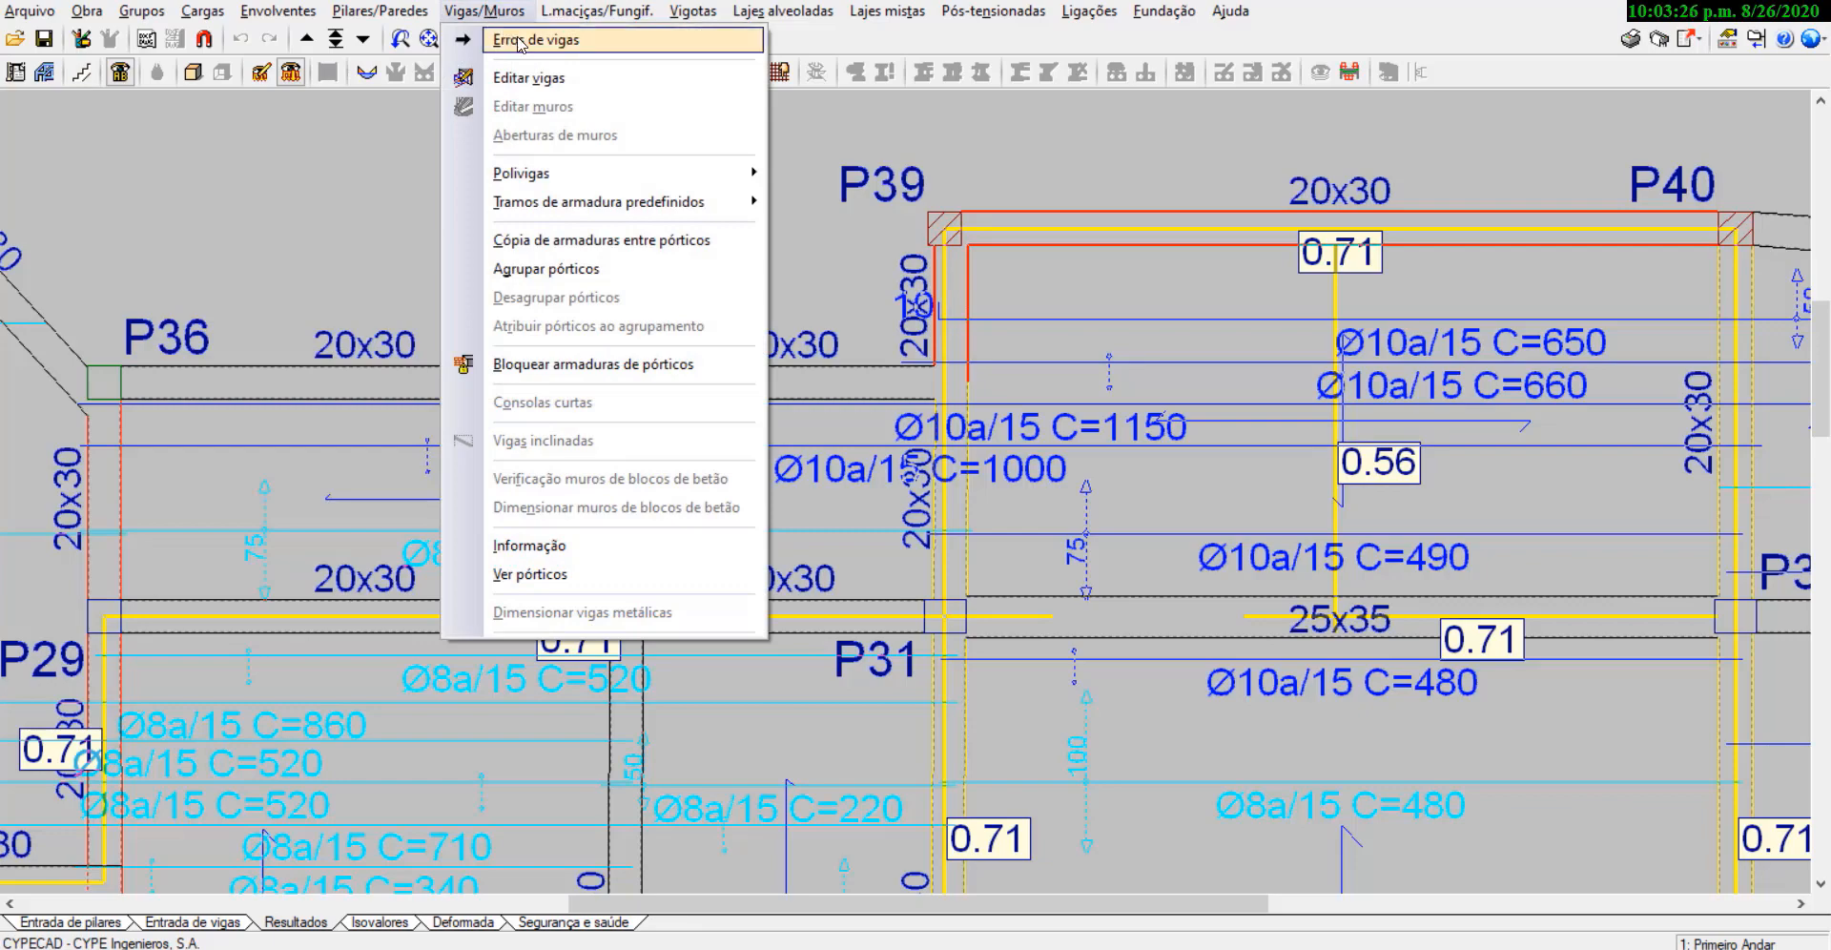
left_click(513, 75)
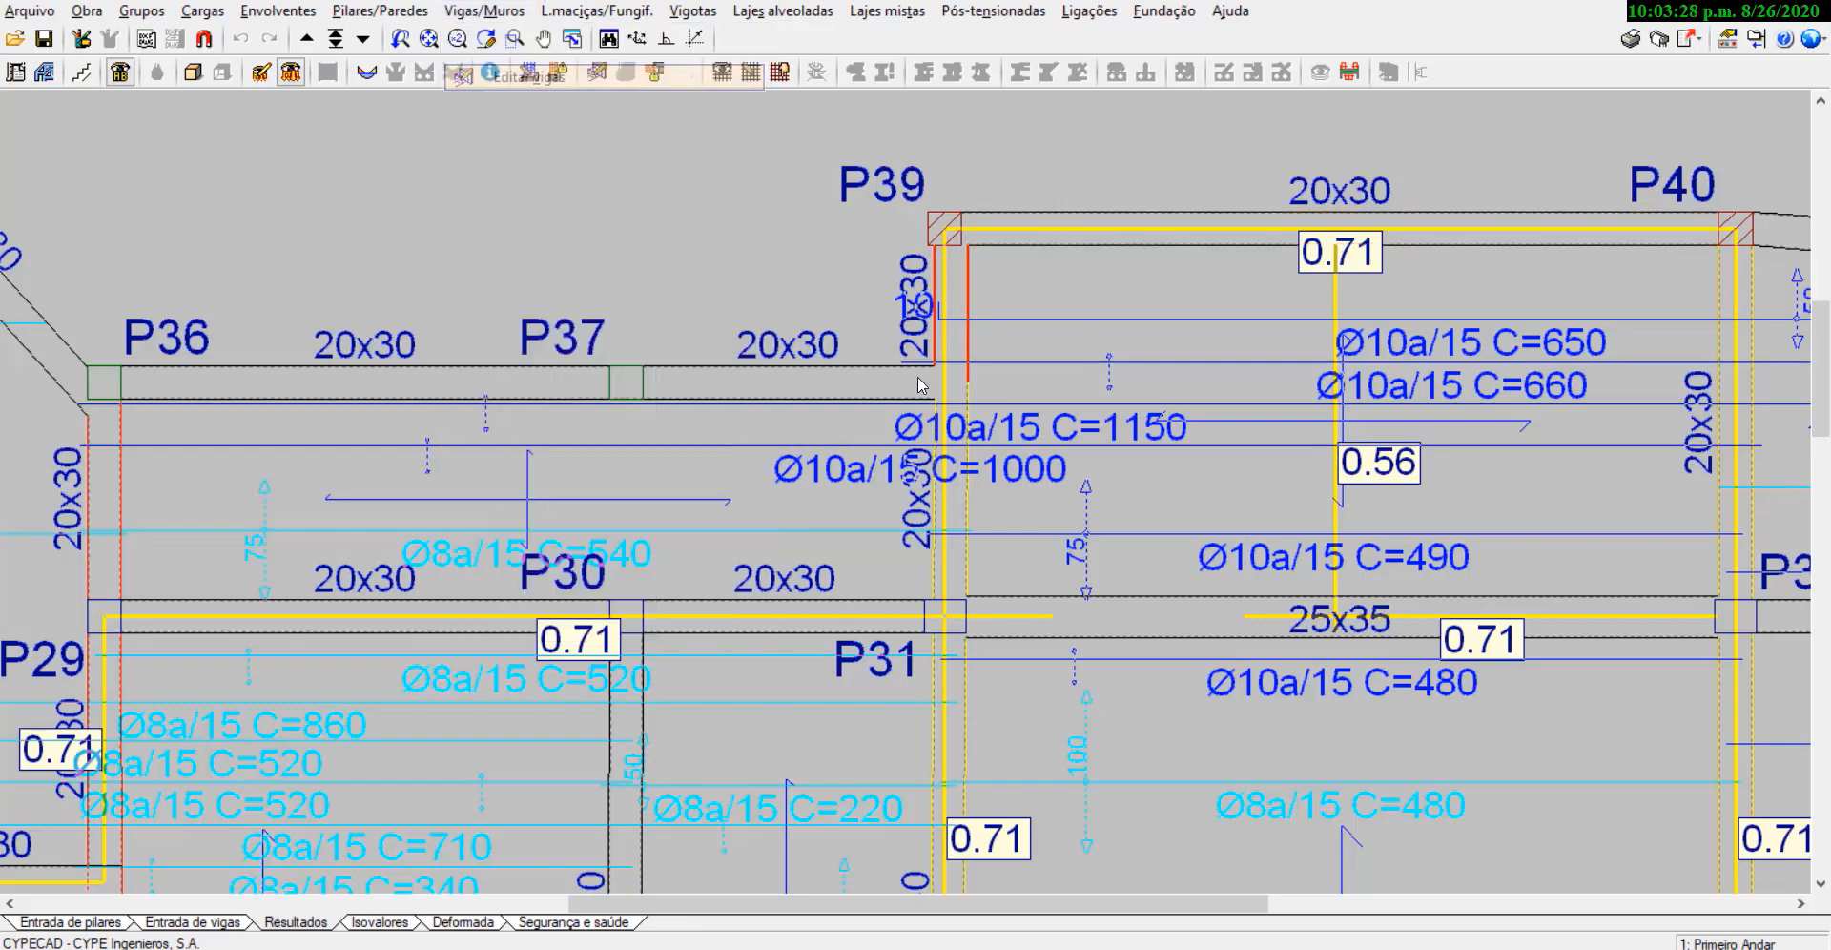
left_click(968, 307)
scroll(1172, 467, "up", 1)
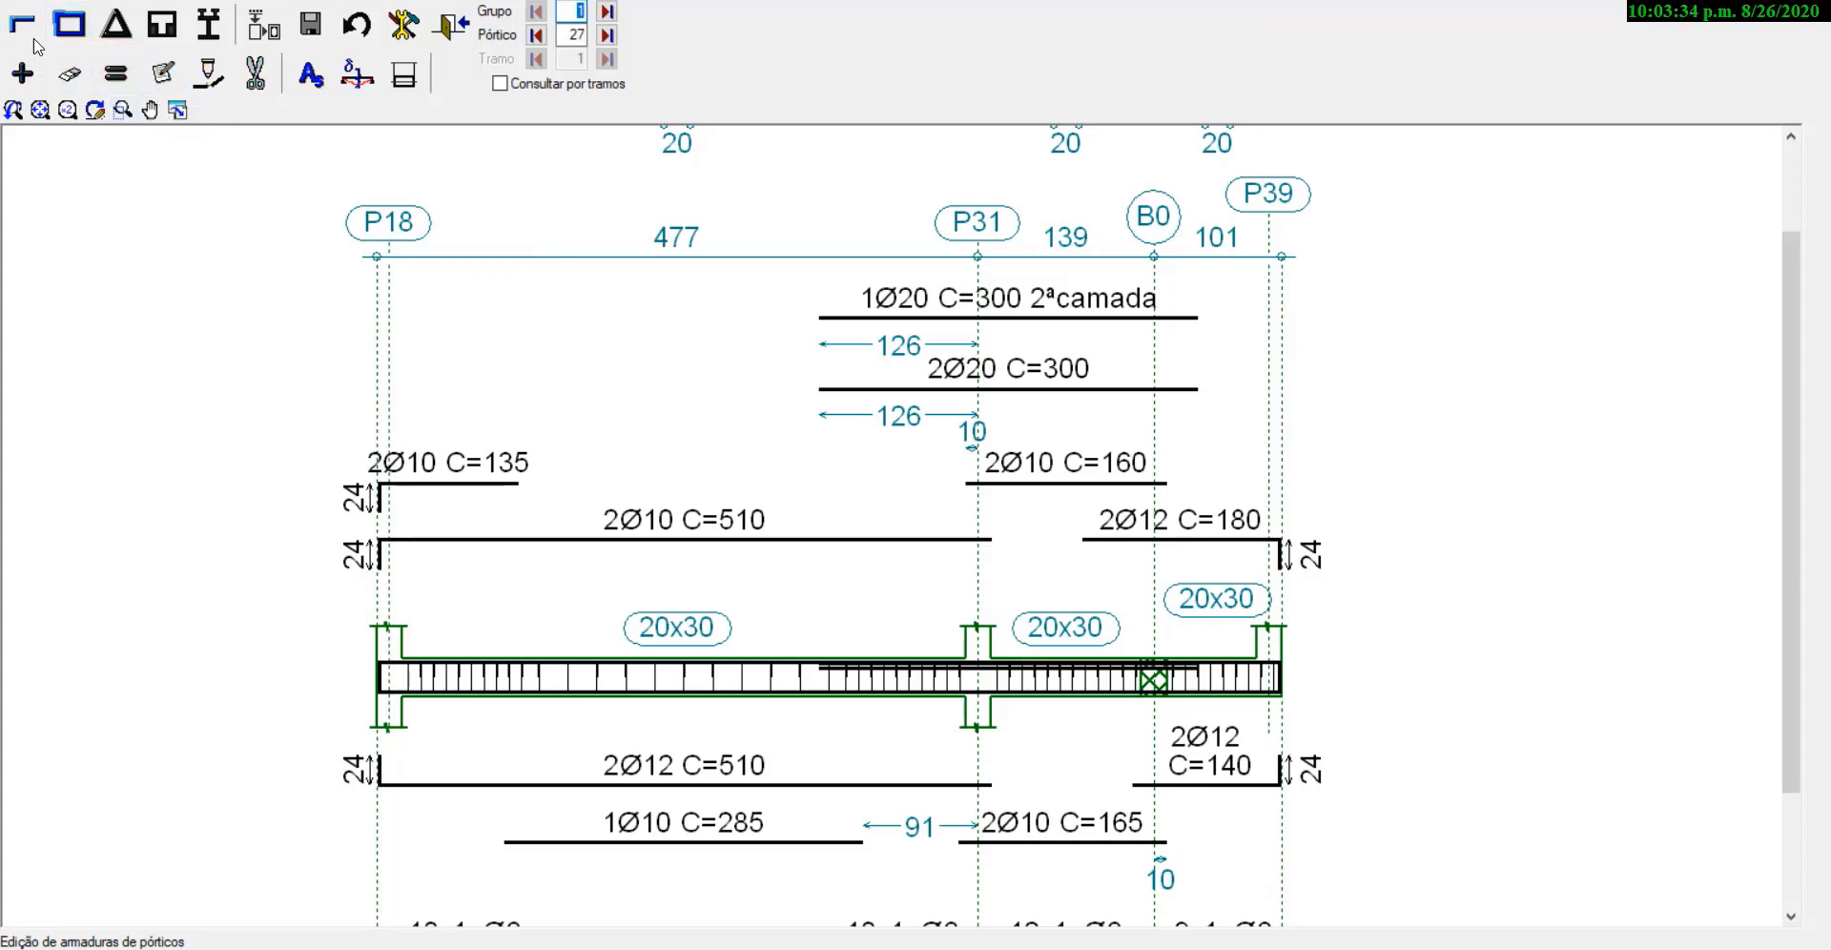
left_click(164, 72)
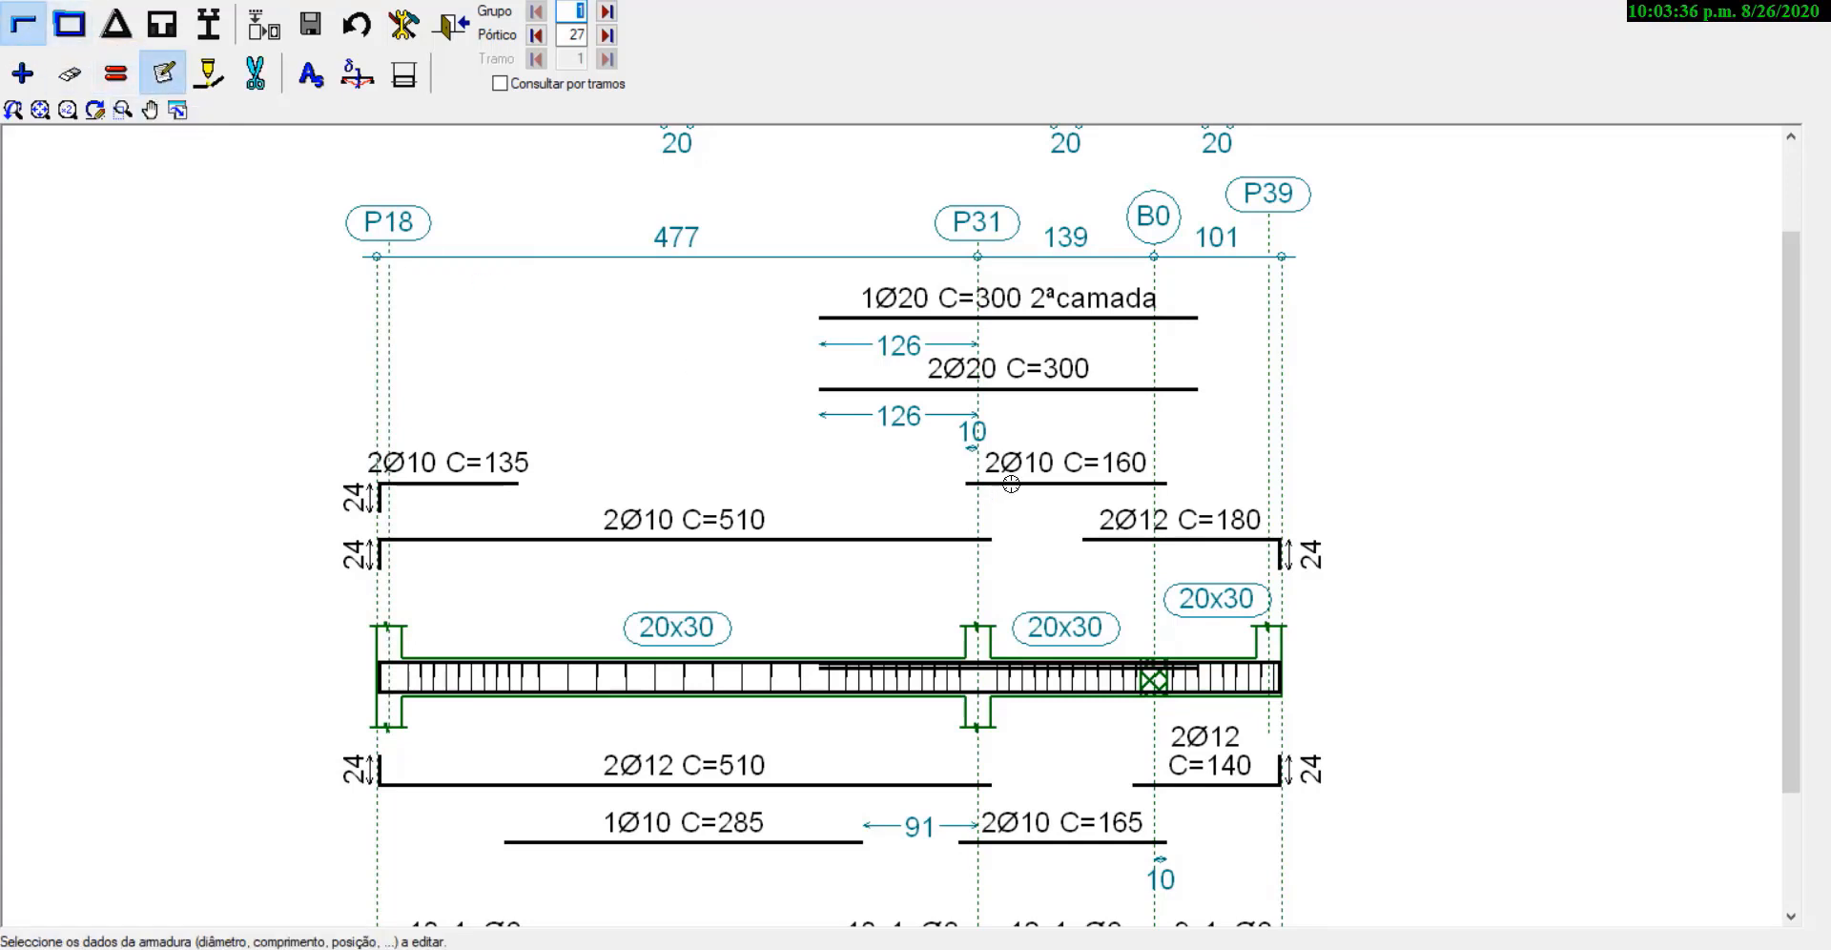
Step: Examine the upper bars between P31 and P39, especially the 2Ø12 C=180 bars and their editable end and diameter
scroll(1103, 307, "down", 2)
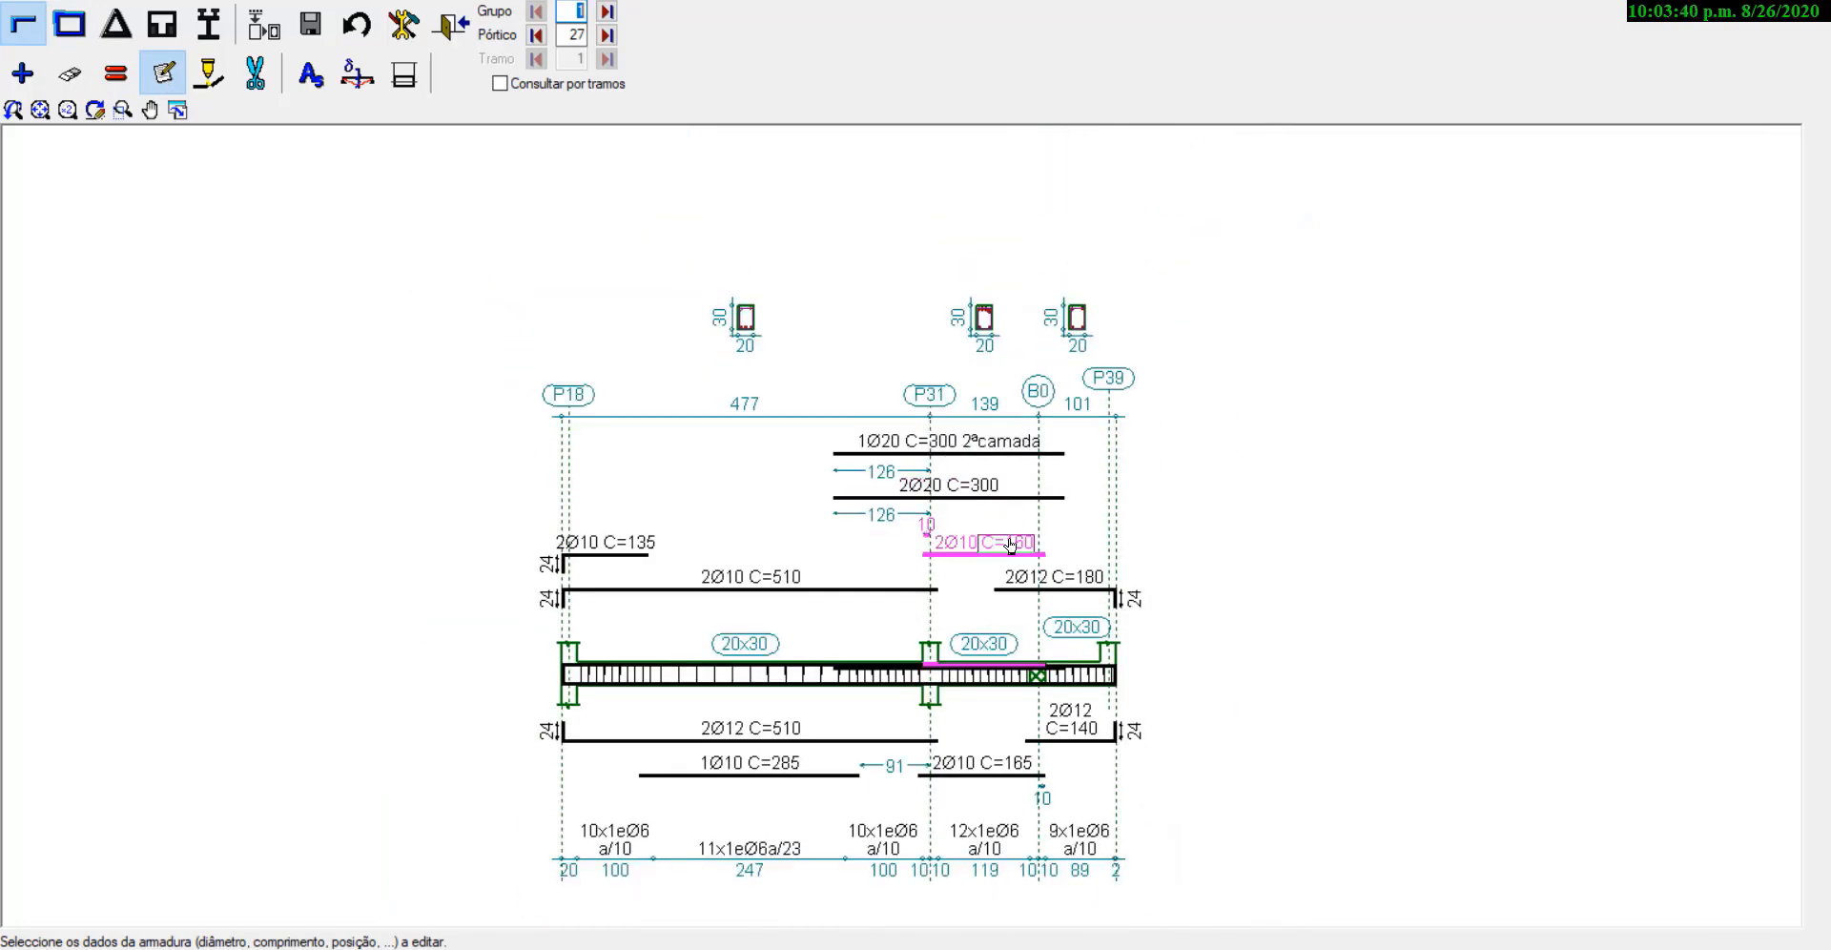
left_click(1003, 575)
scroll(1004, 575, "up", 1)
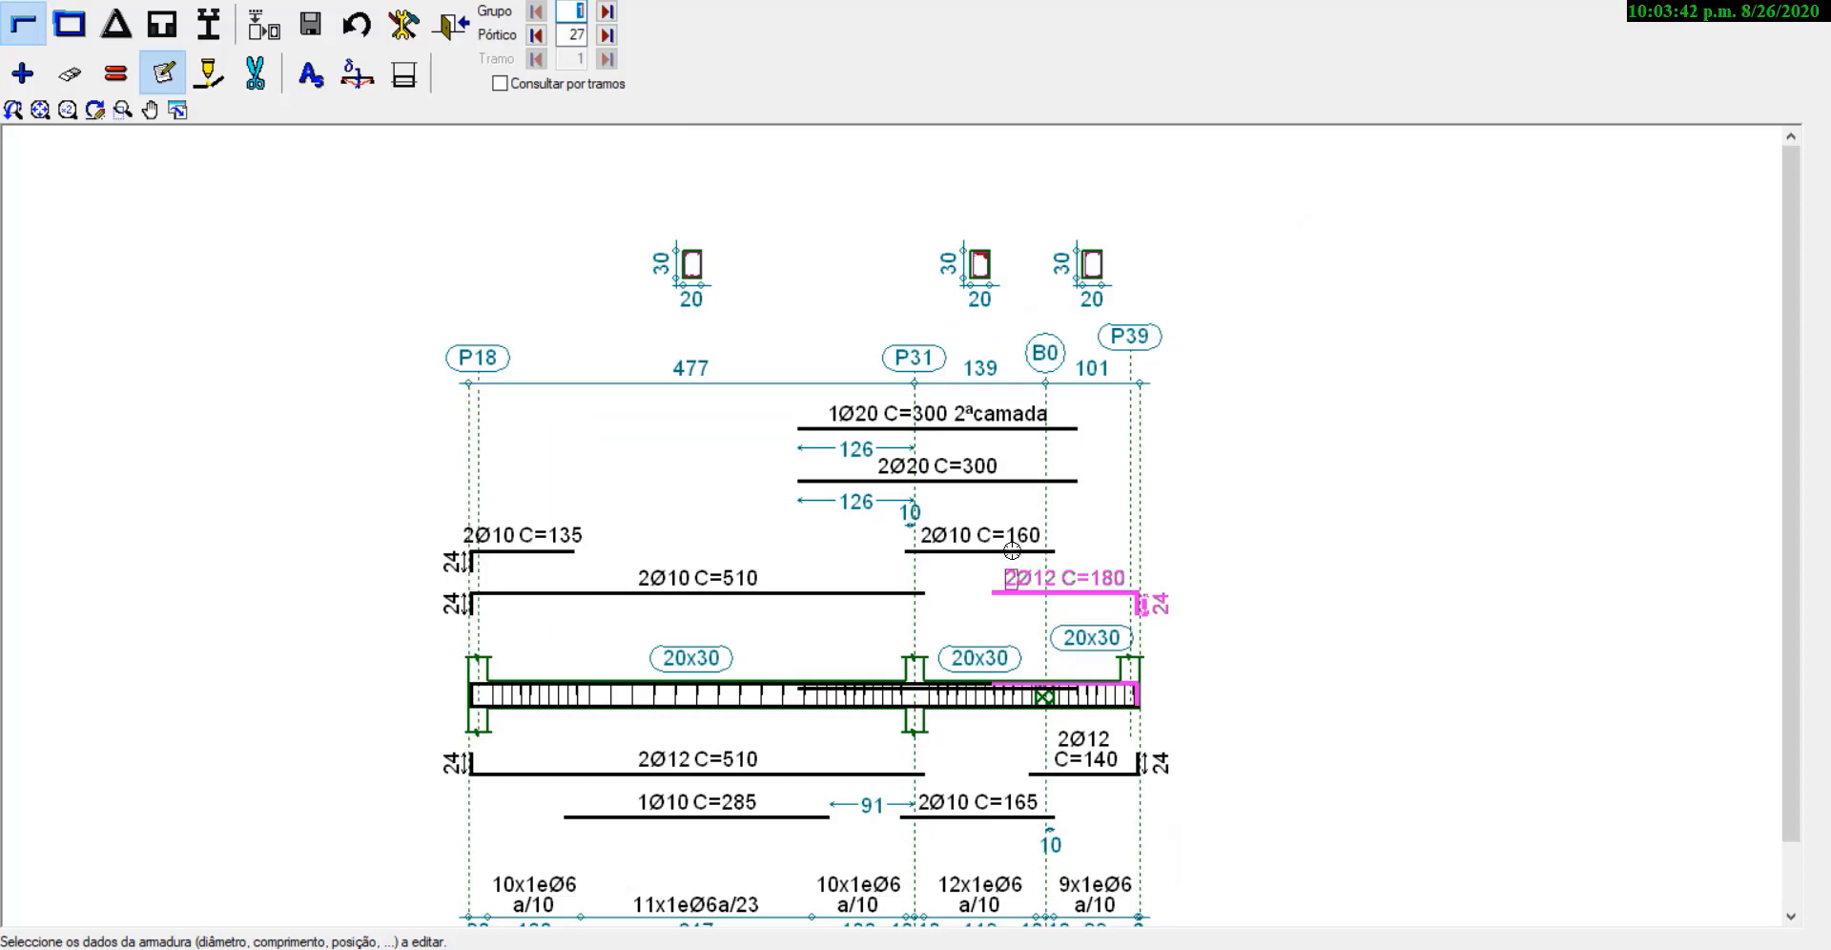
left_click(1036, 552)
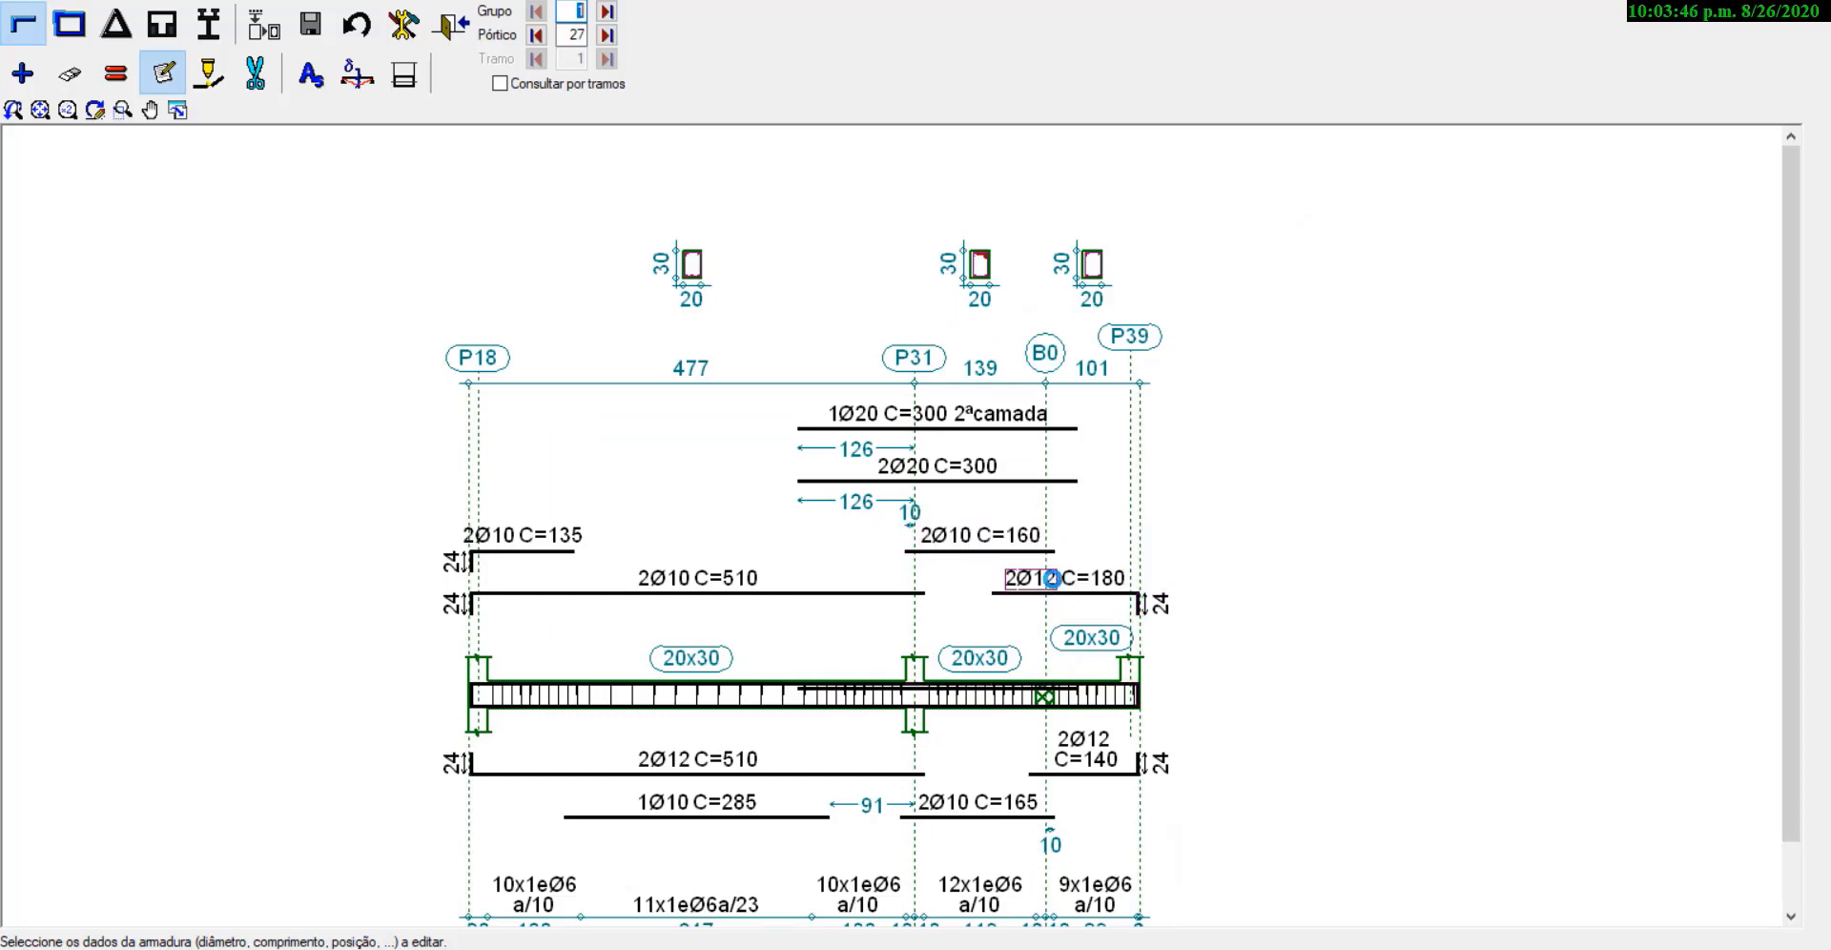
scroll(1008, 597, "up", 1)
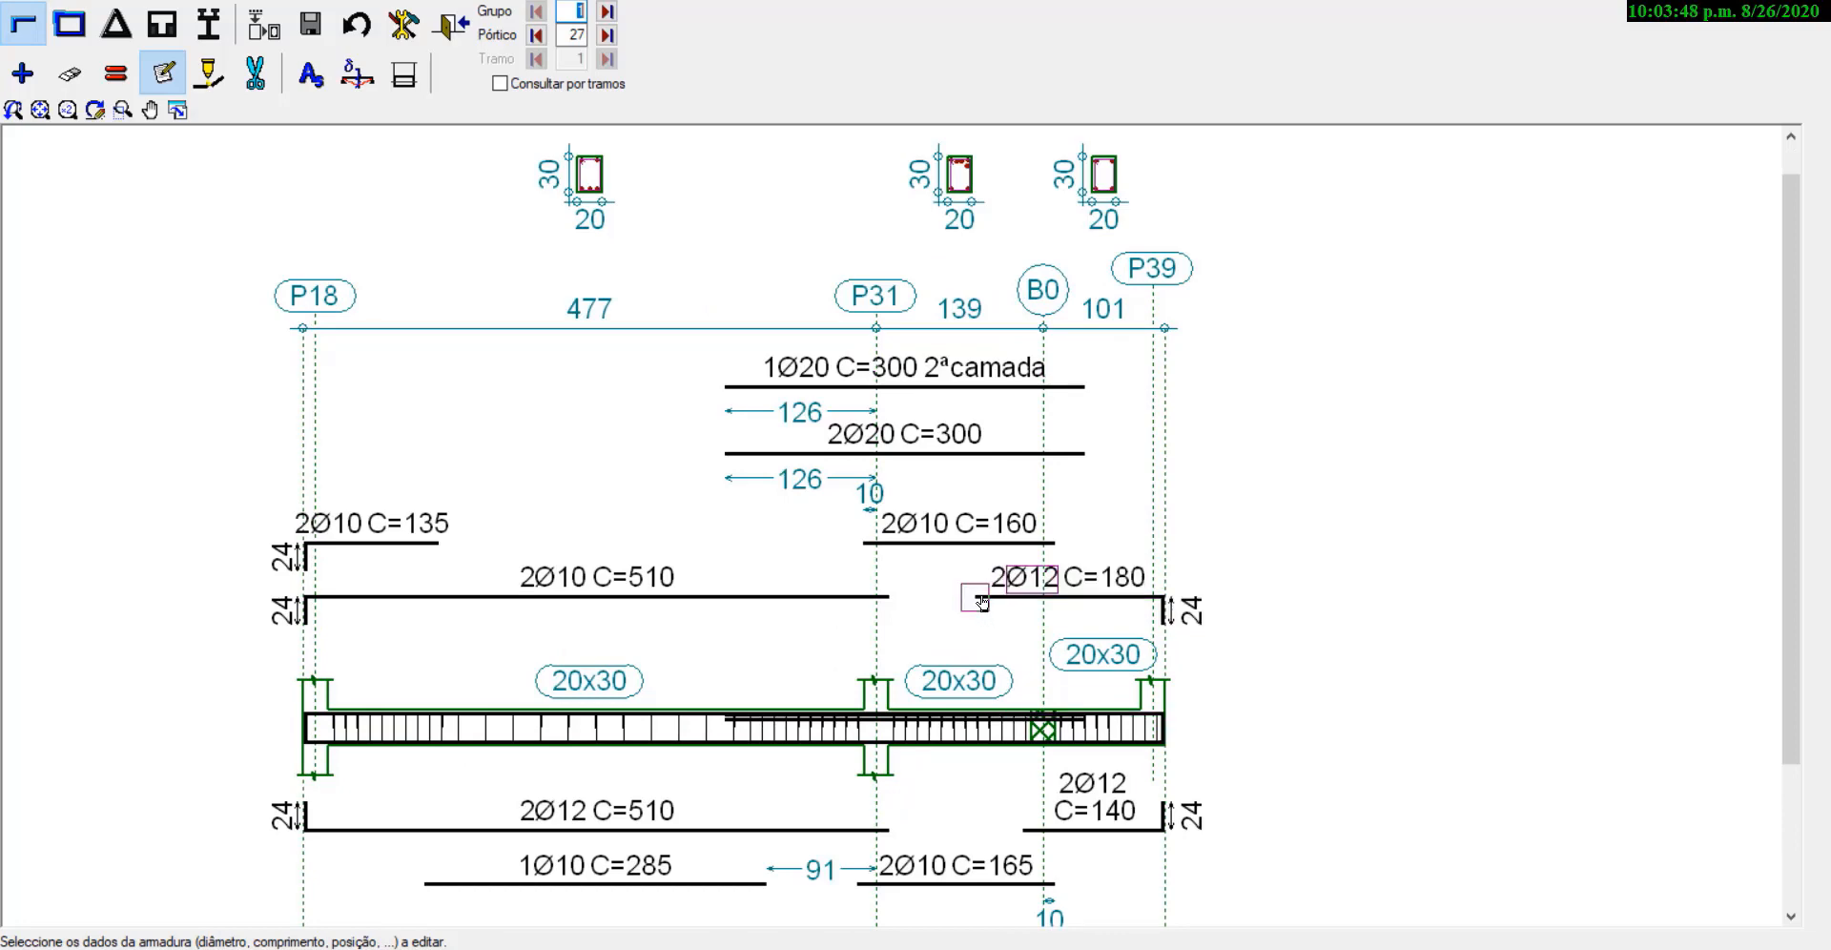
scroll(982, 601, "up", 1)
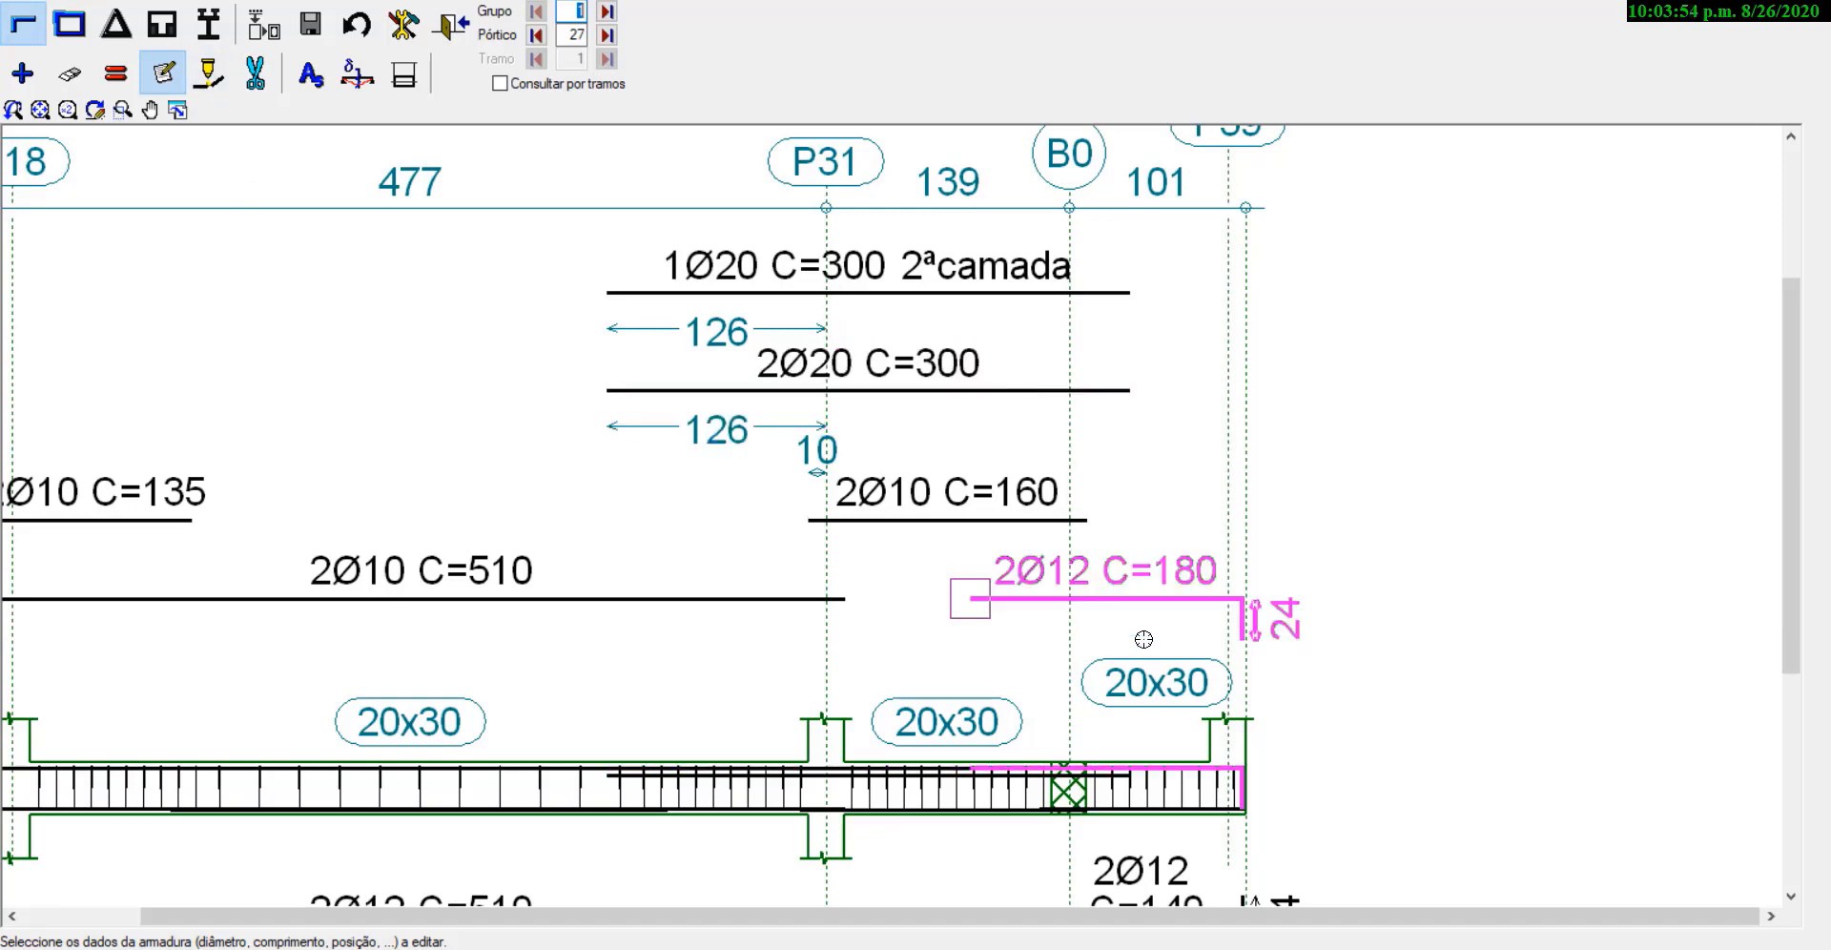
scroll(1685, 353, "down", 1)
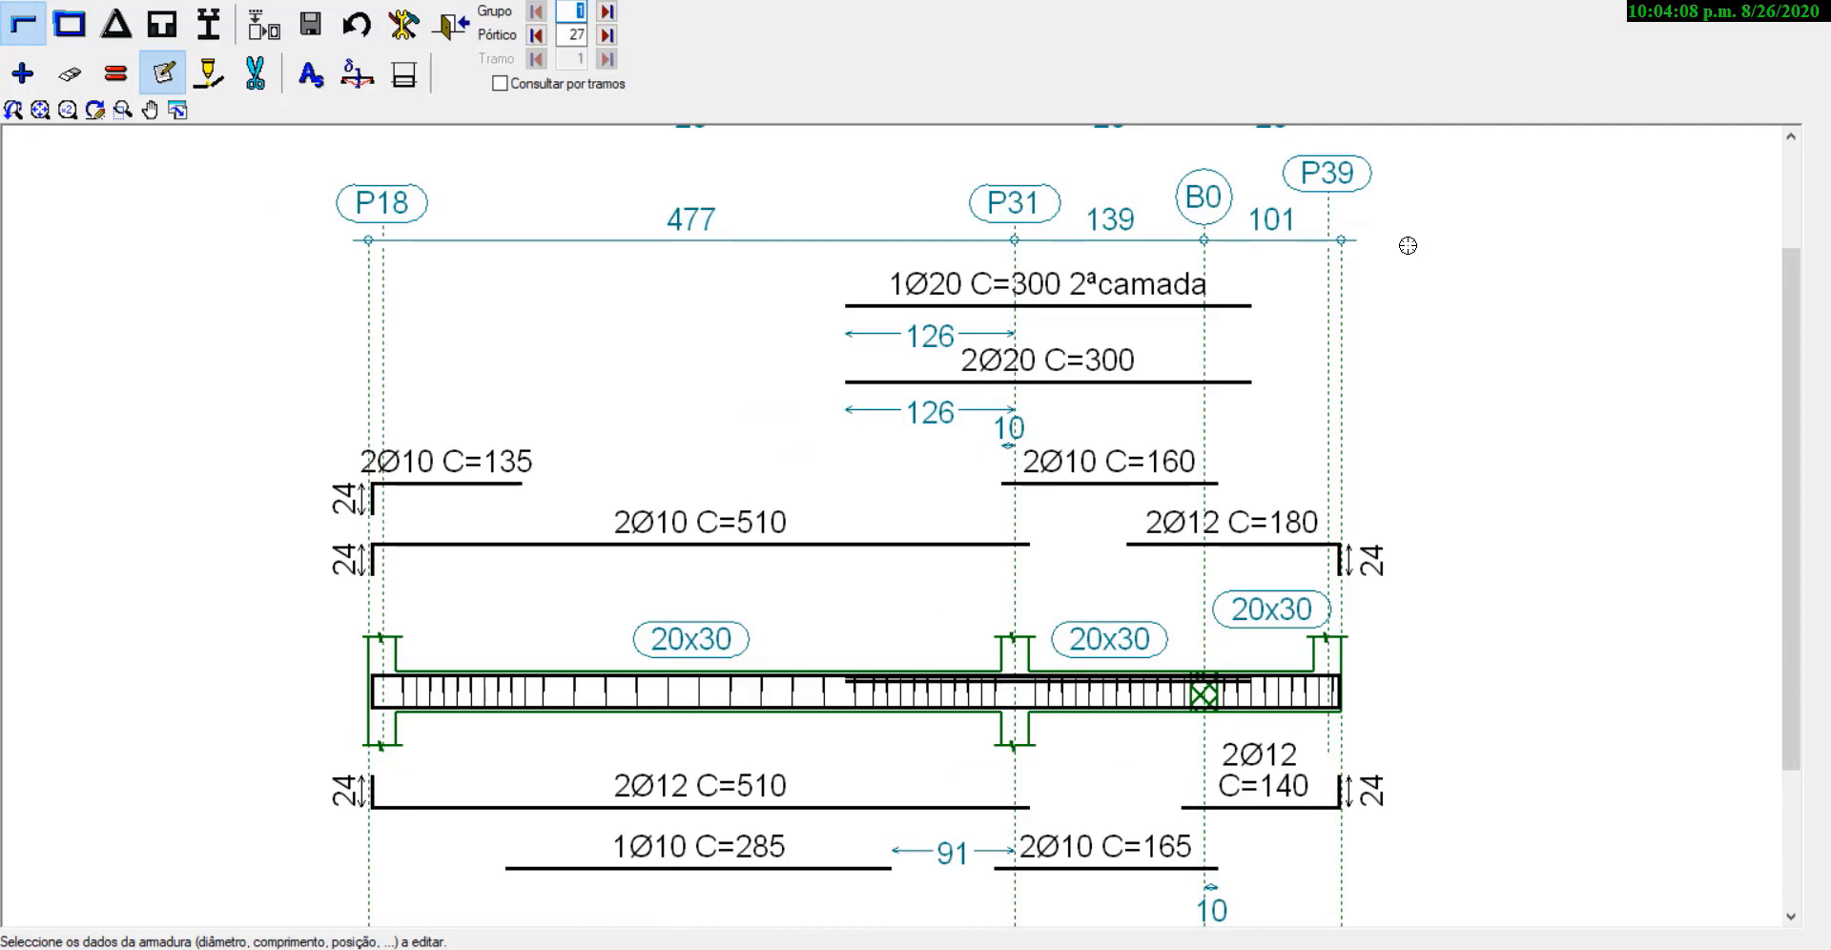
scroll(1408, 245, "down", 1)
scroll(1410, 642, "up", 1)
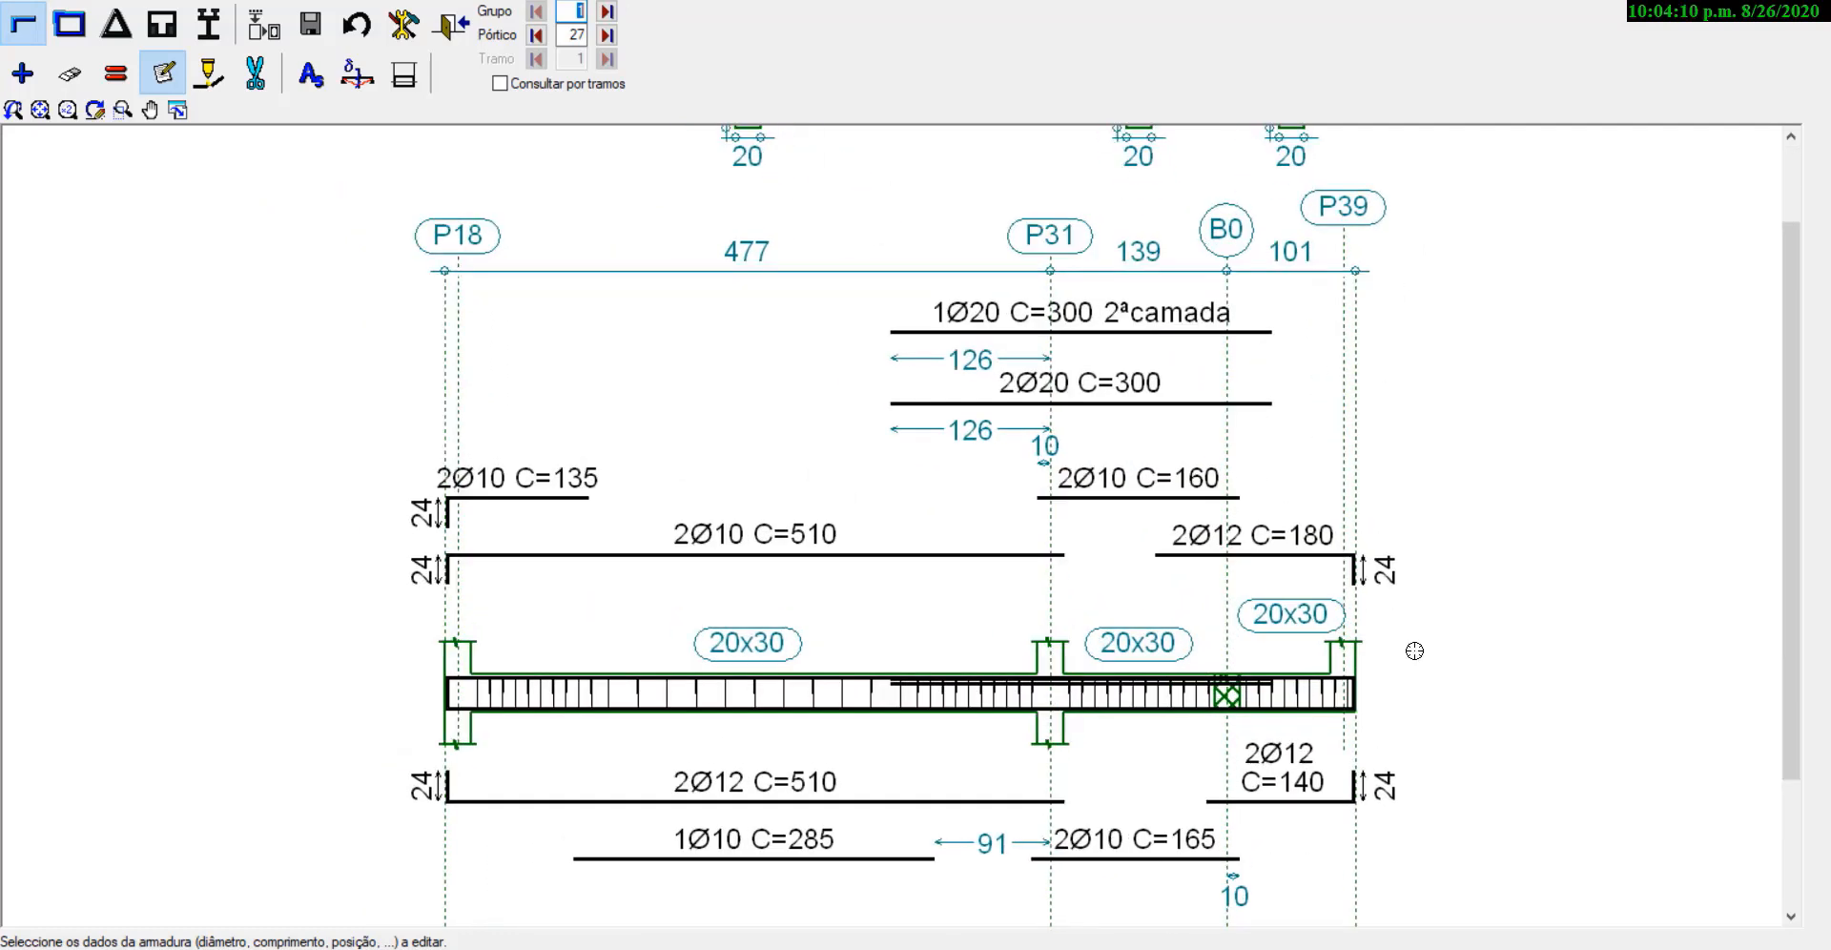
scroll(1390, 608, "up", 1)
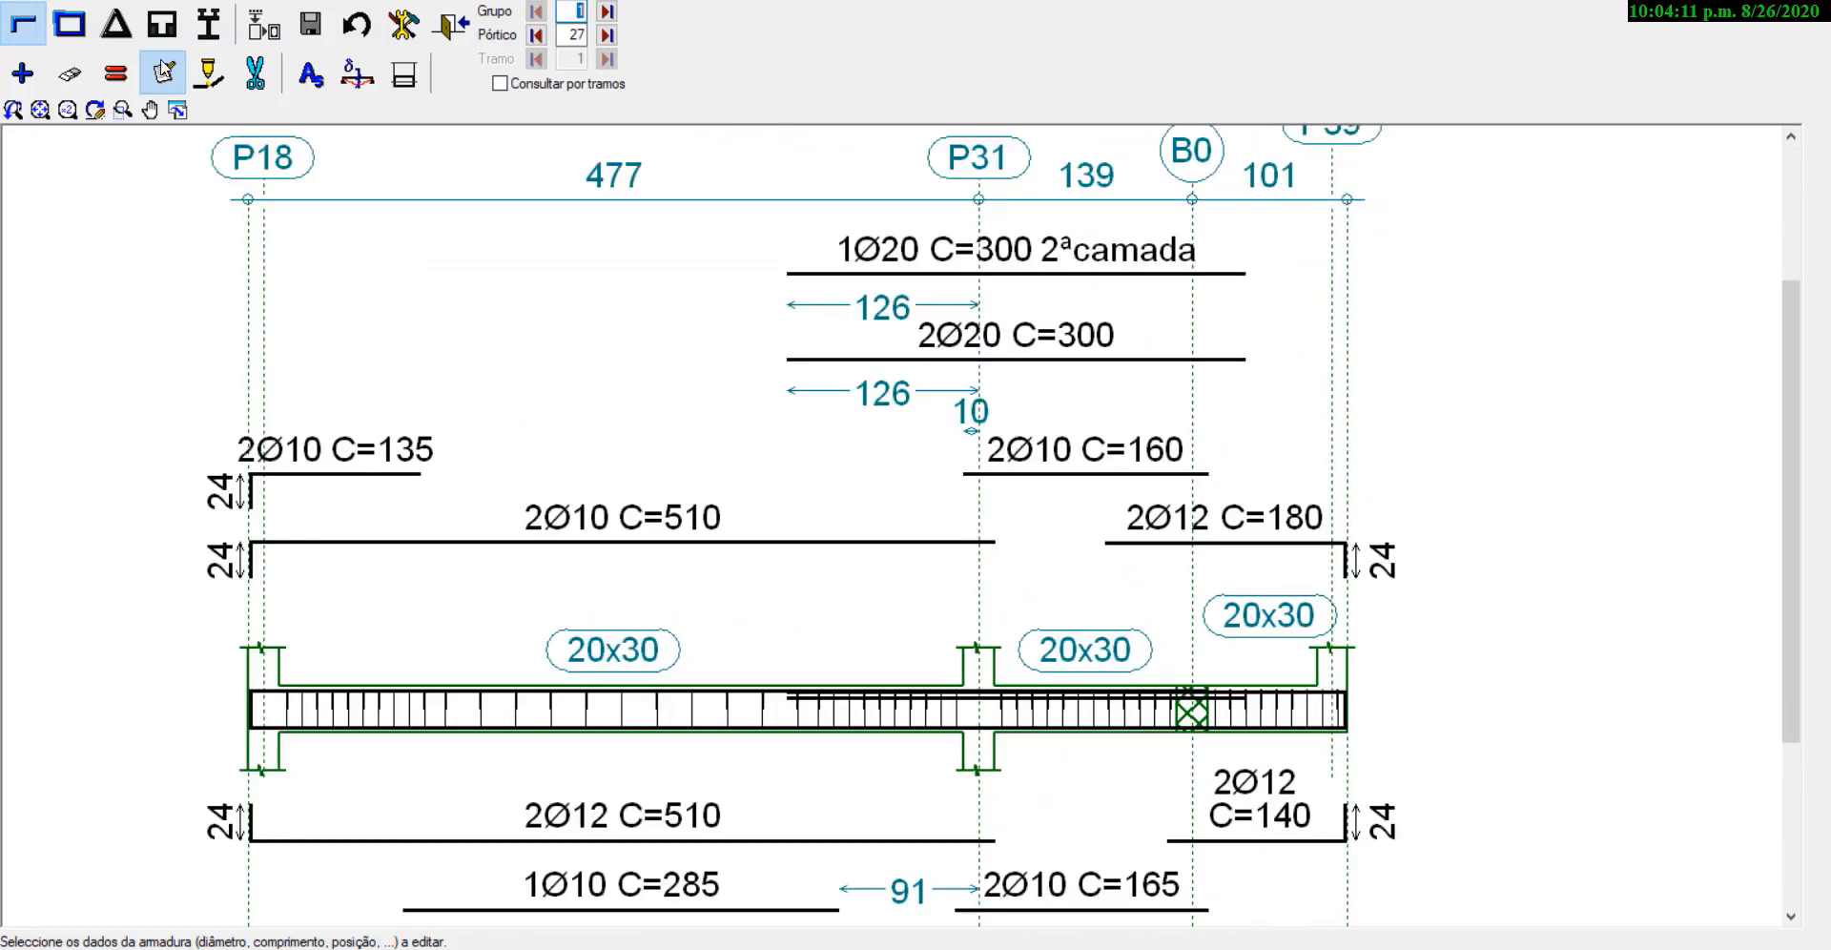
Step: Reactivate modification of the longitudinal bars on the P18–P39 beam line
left_click(25, 27)
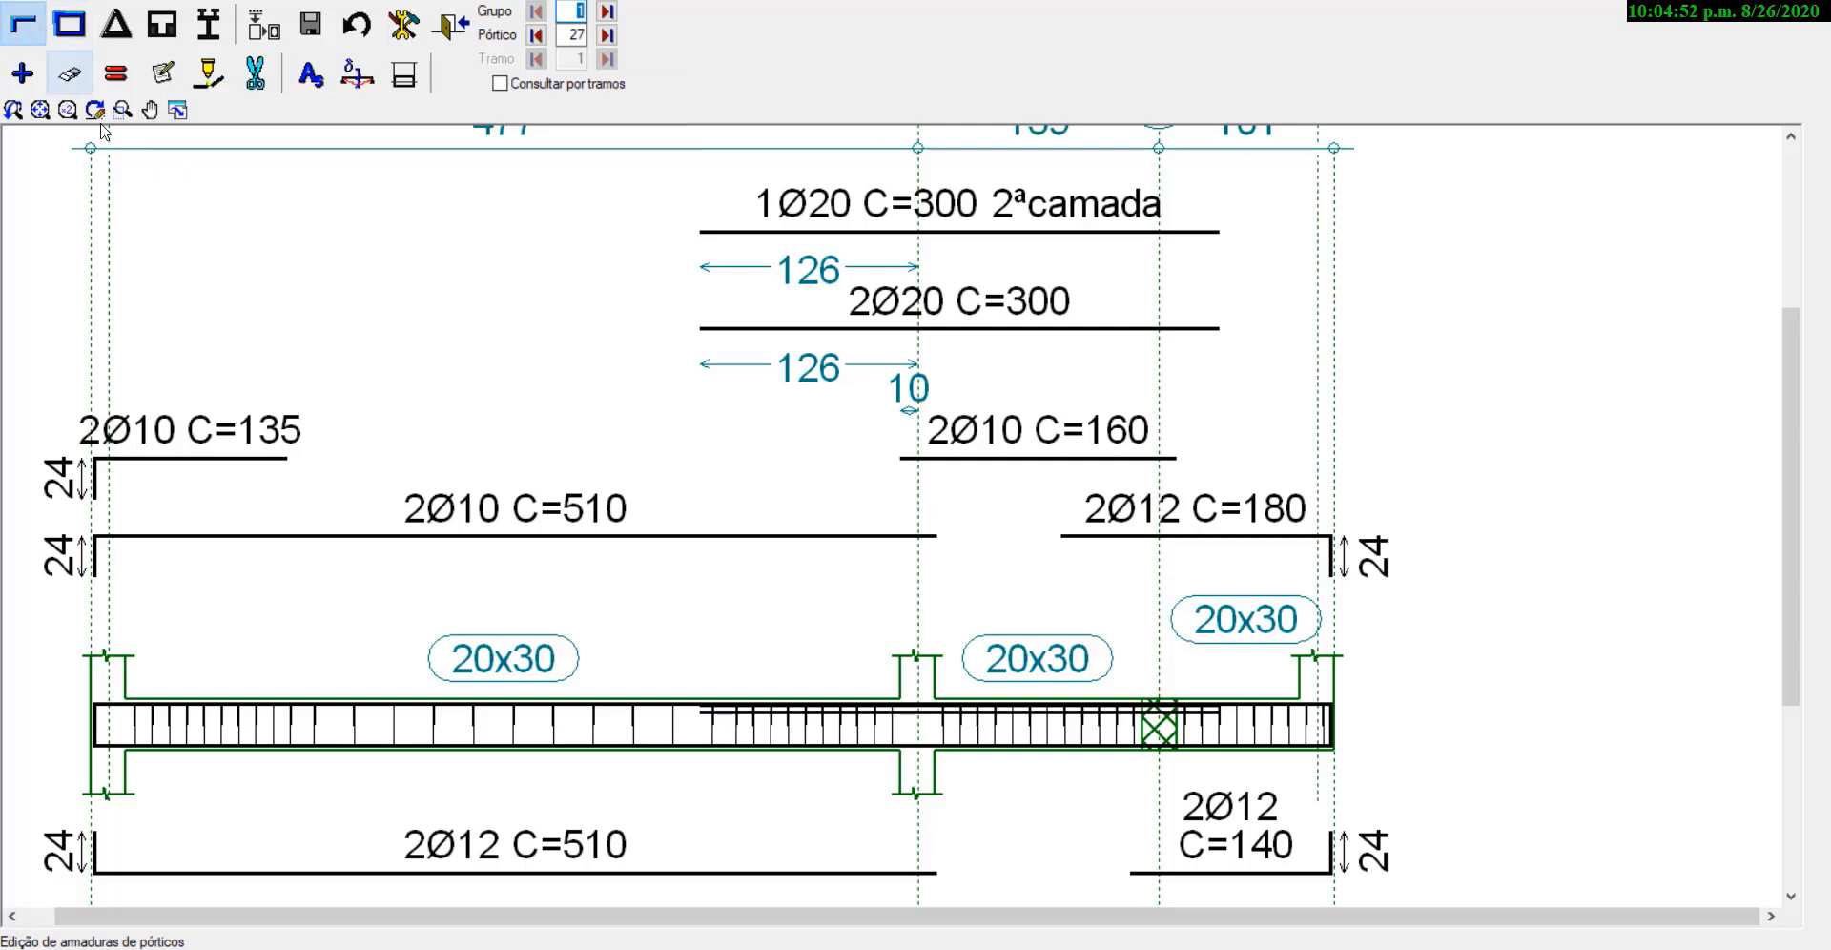
left_click(163, 74)
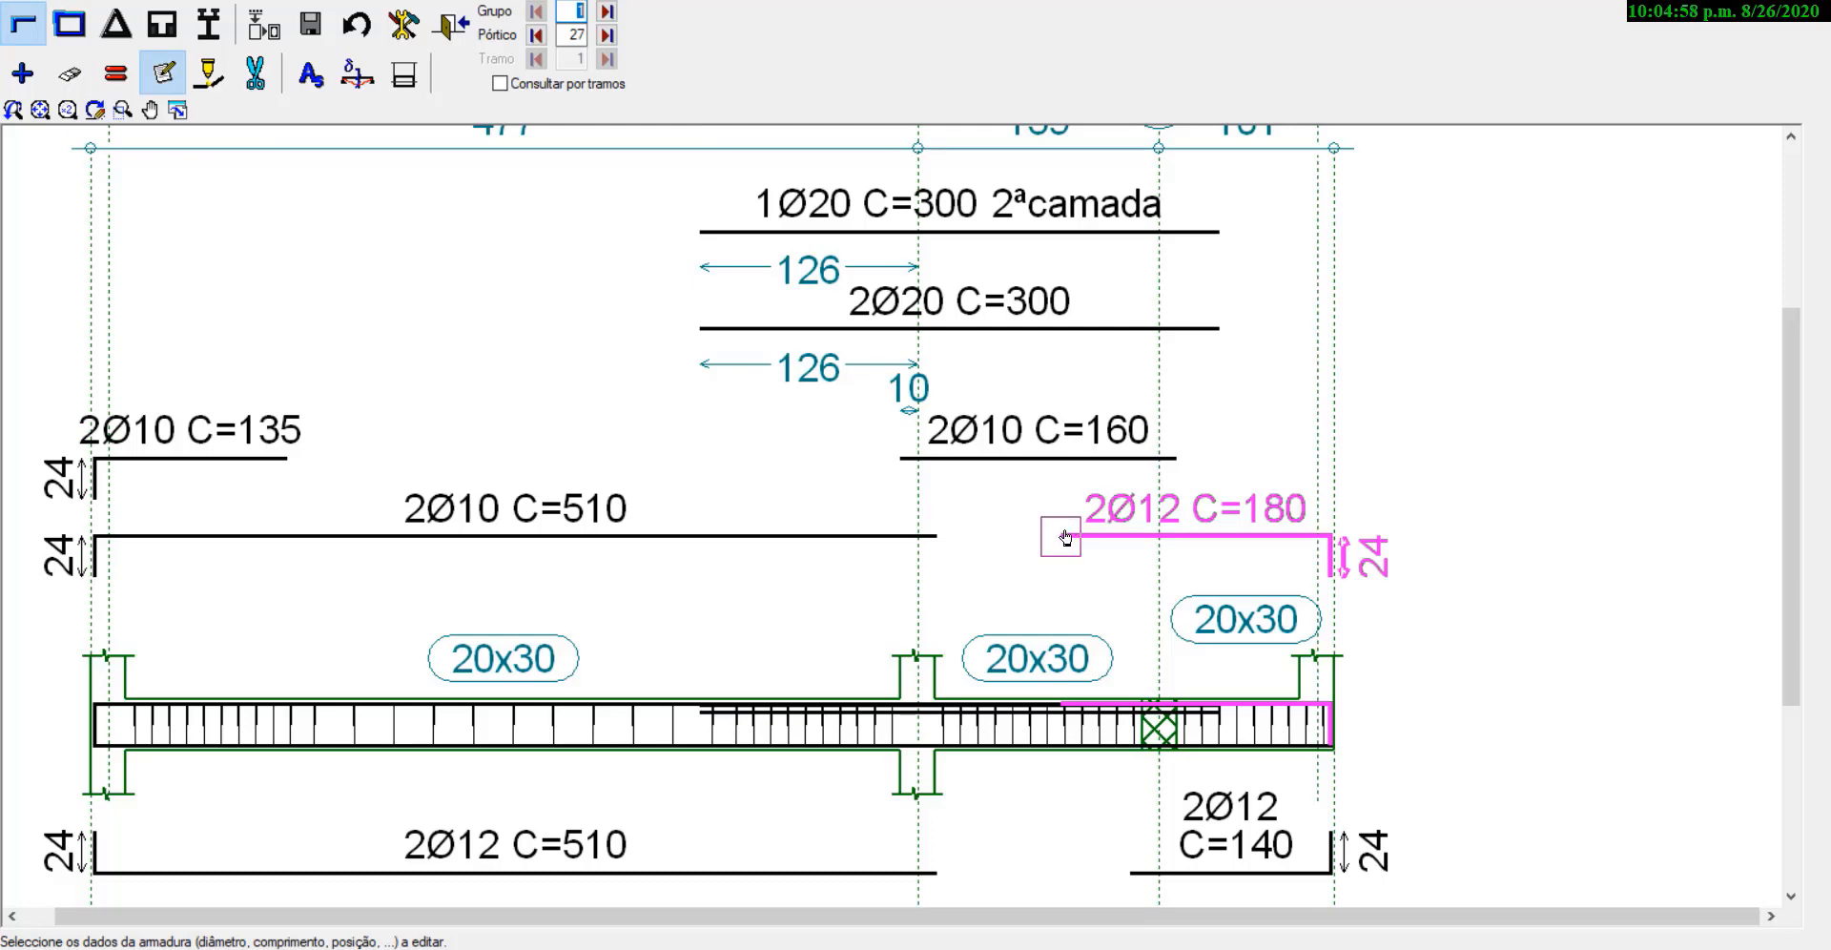
scroll(1216, 722, "up", 2)
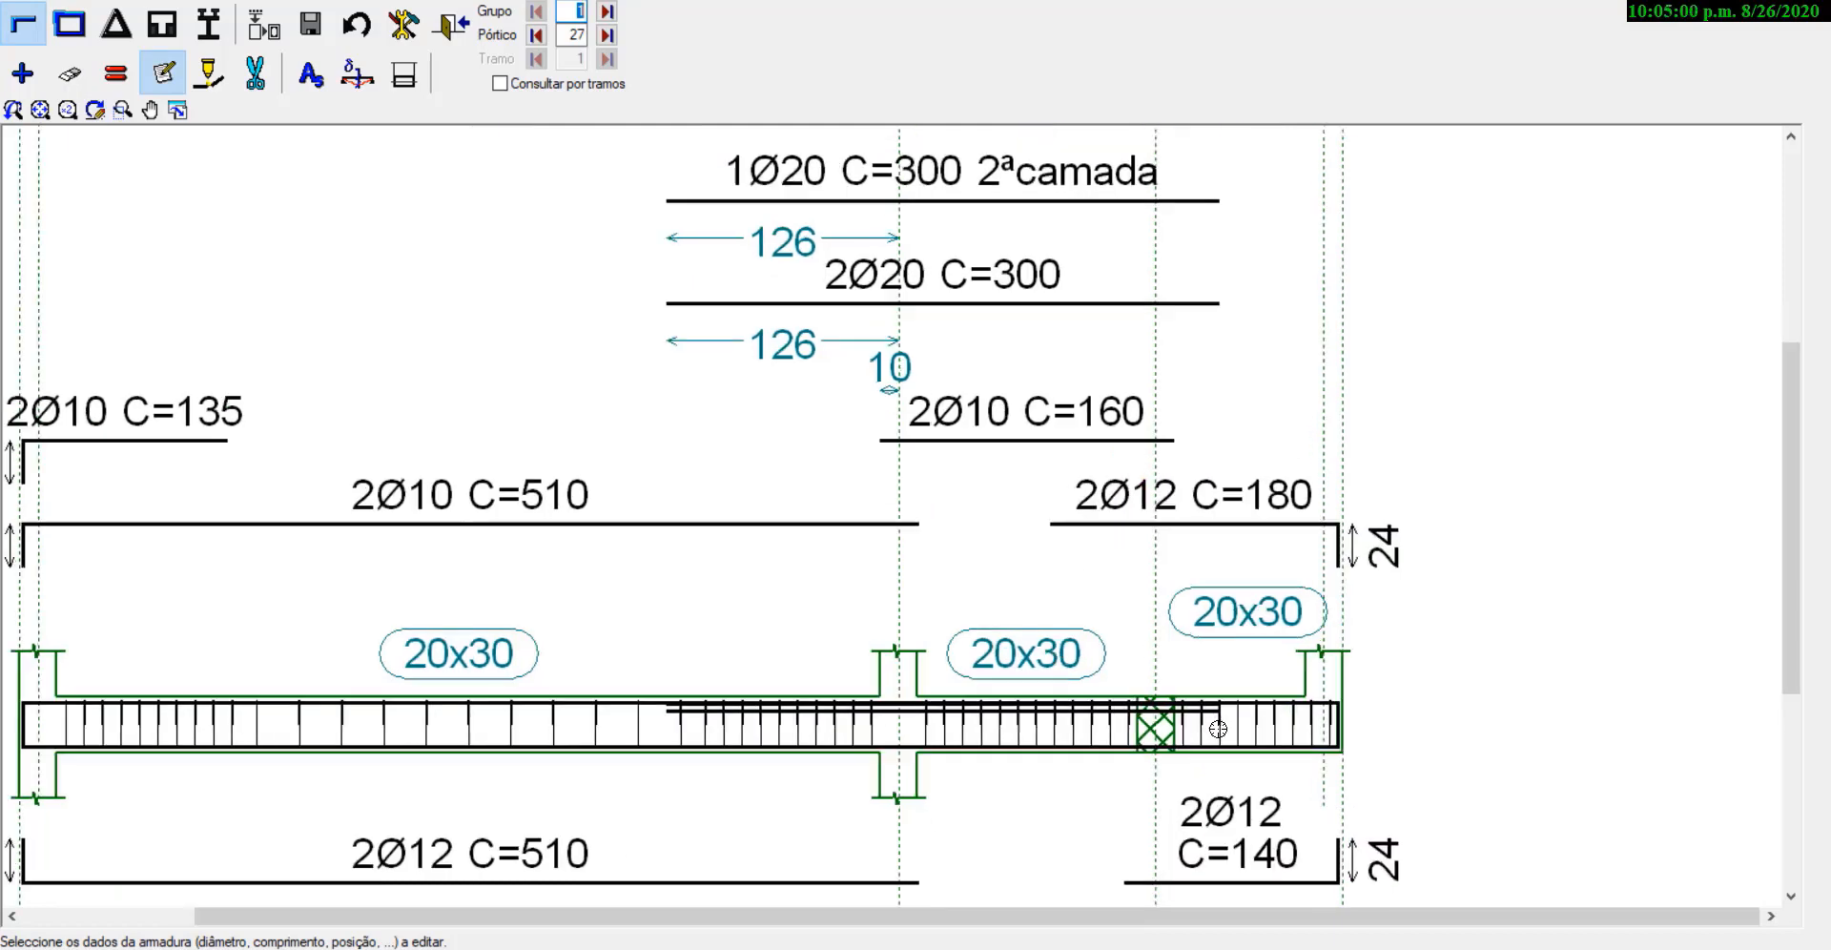
scroll(1055, 536, "down", 5)
scroll(1063, 483, "up", 1)
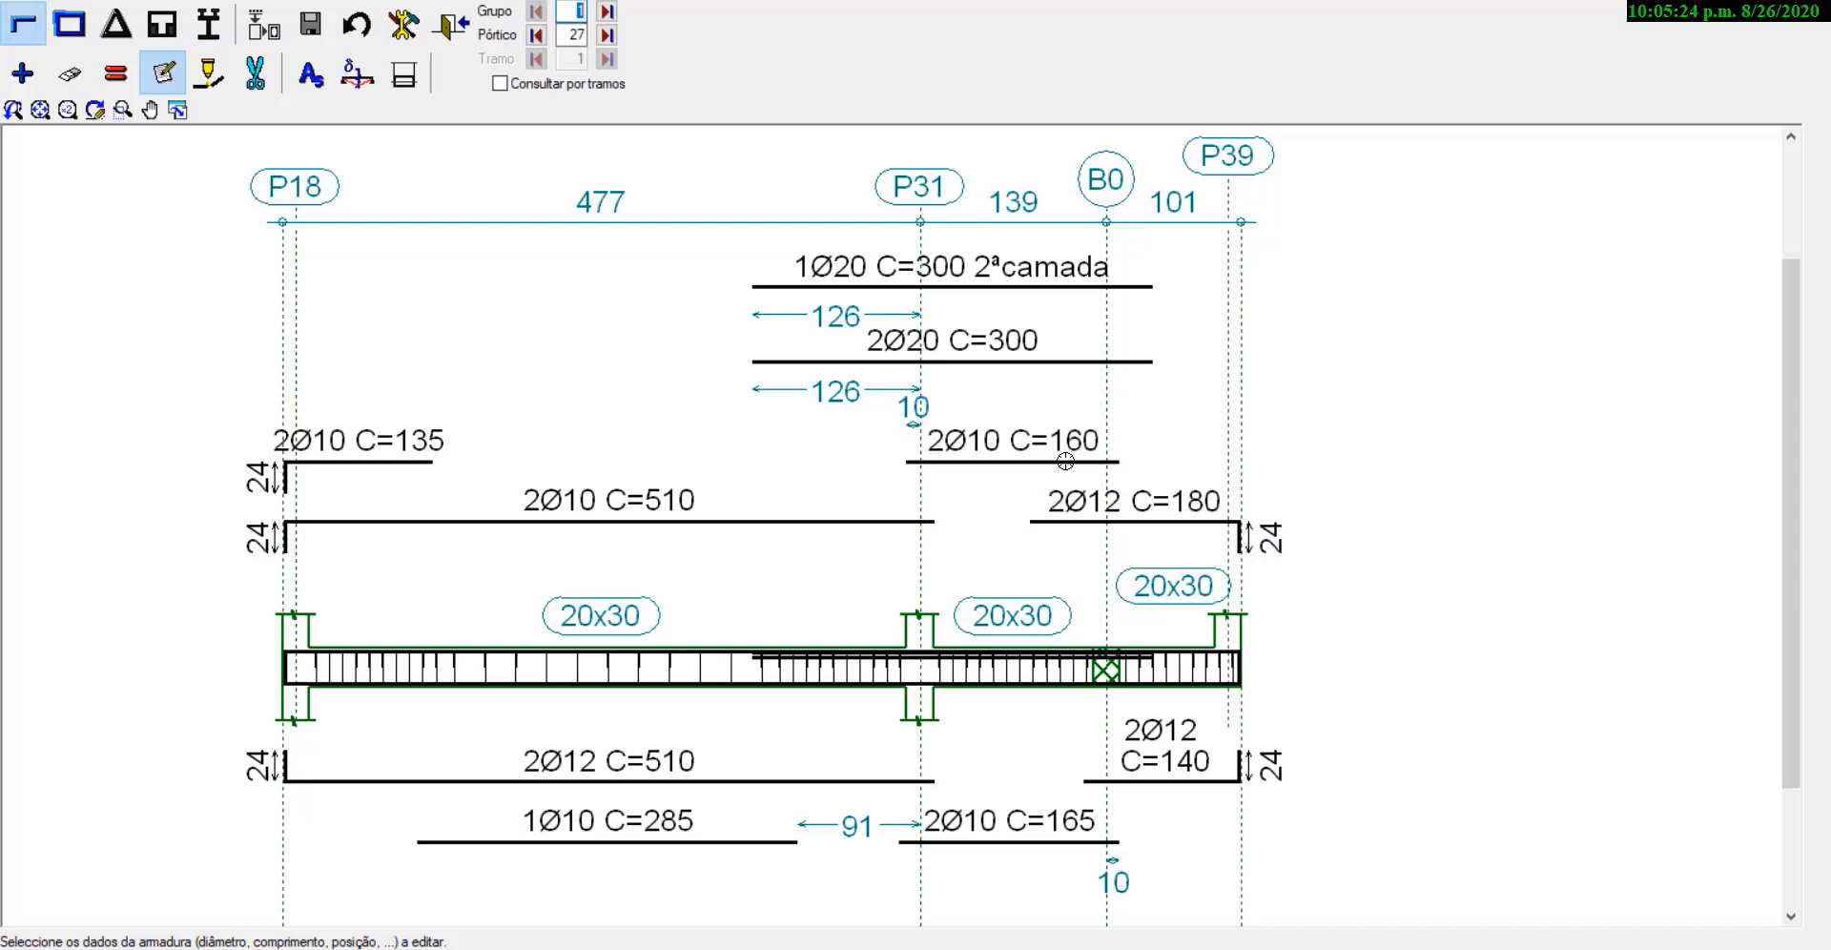
left_click(1027, 521)
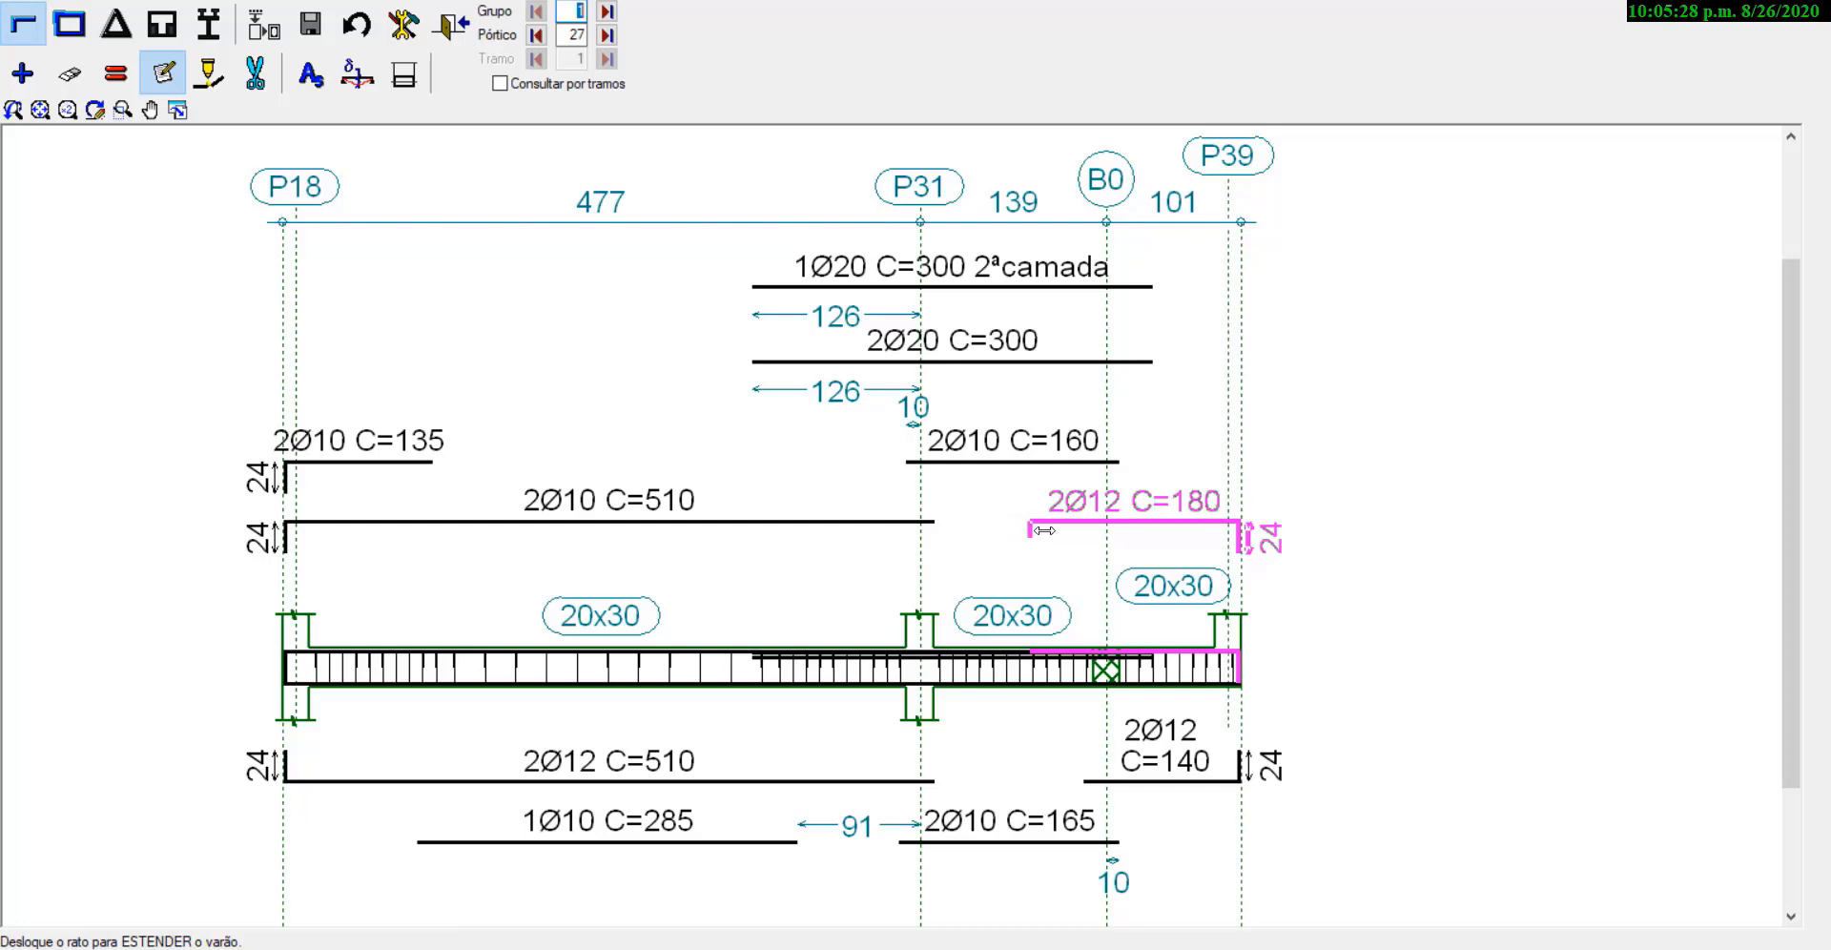
left_click(1030, 522)
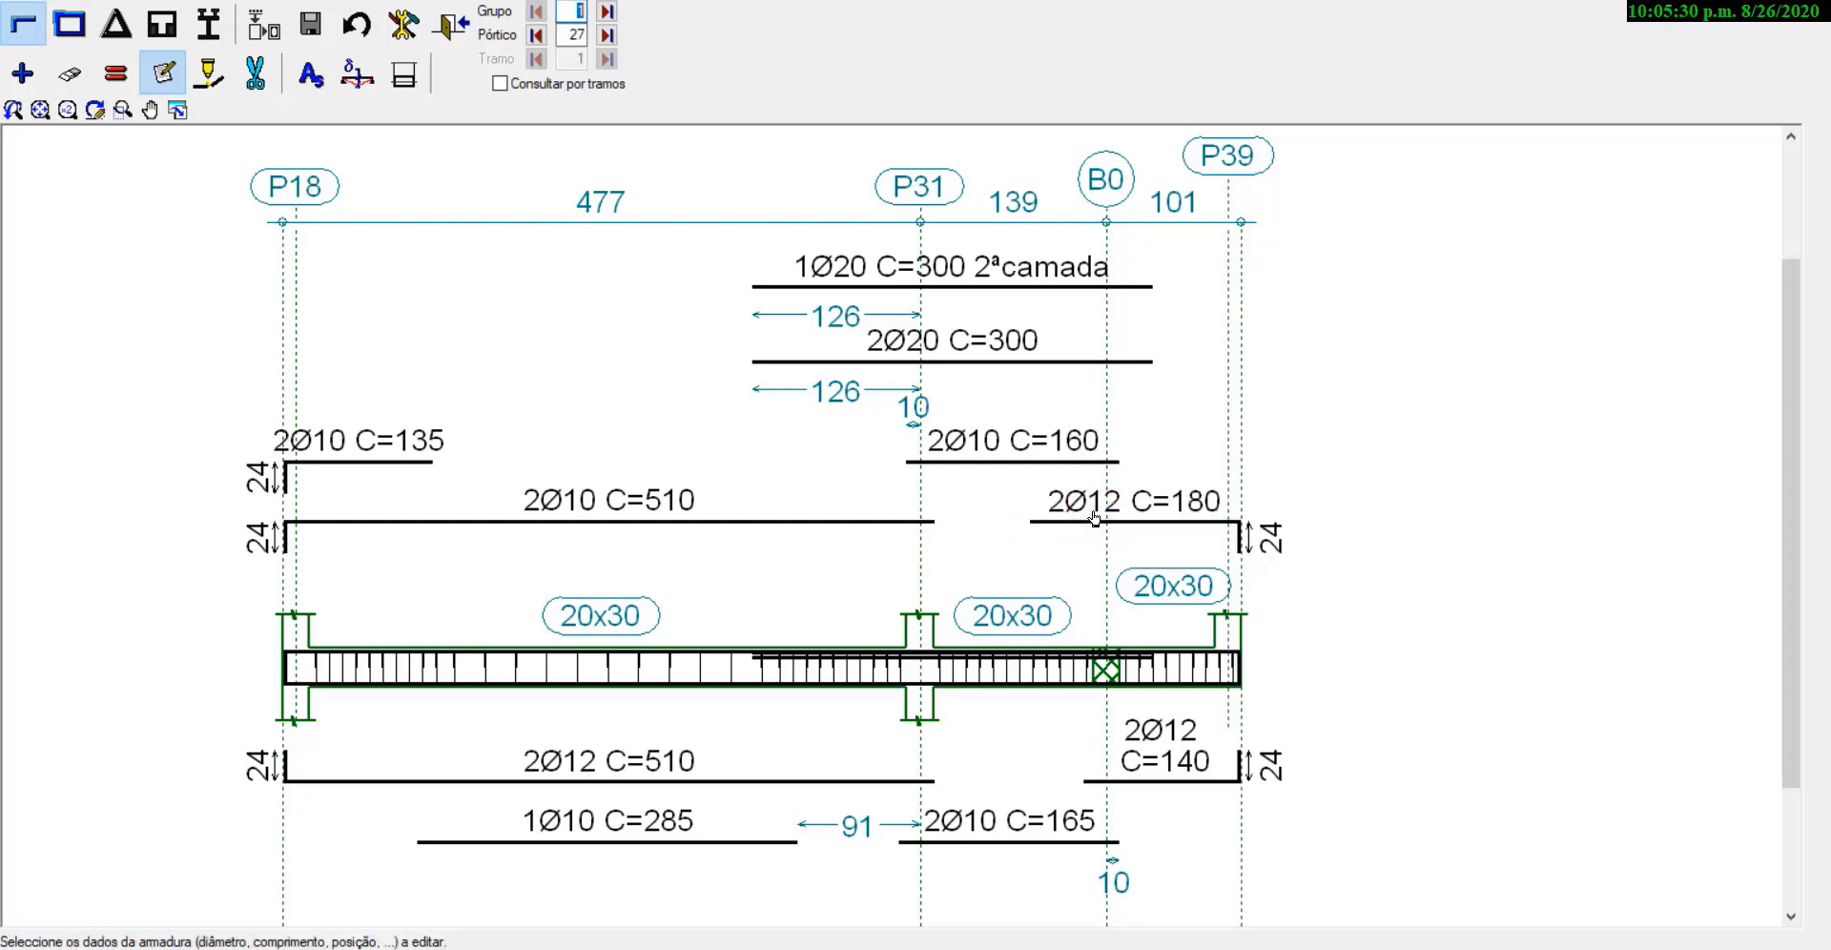
left_click(1031, 524)
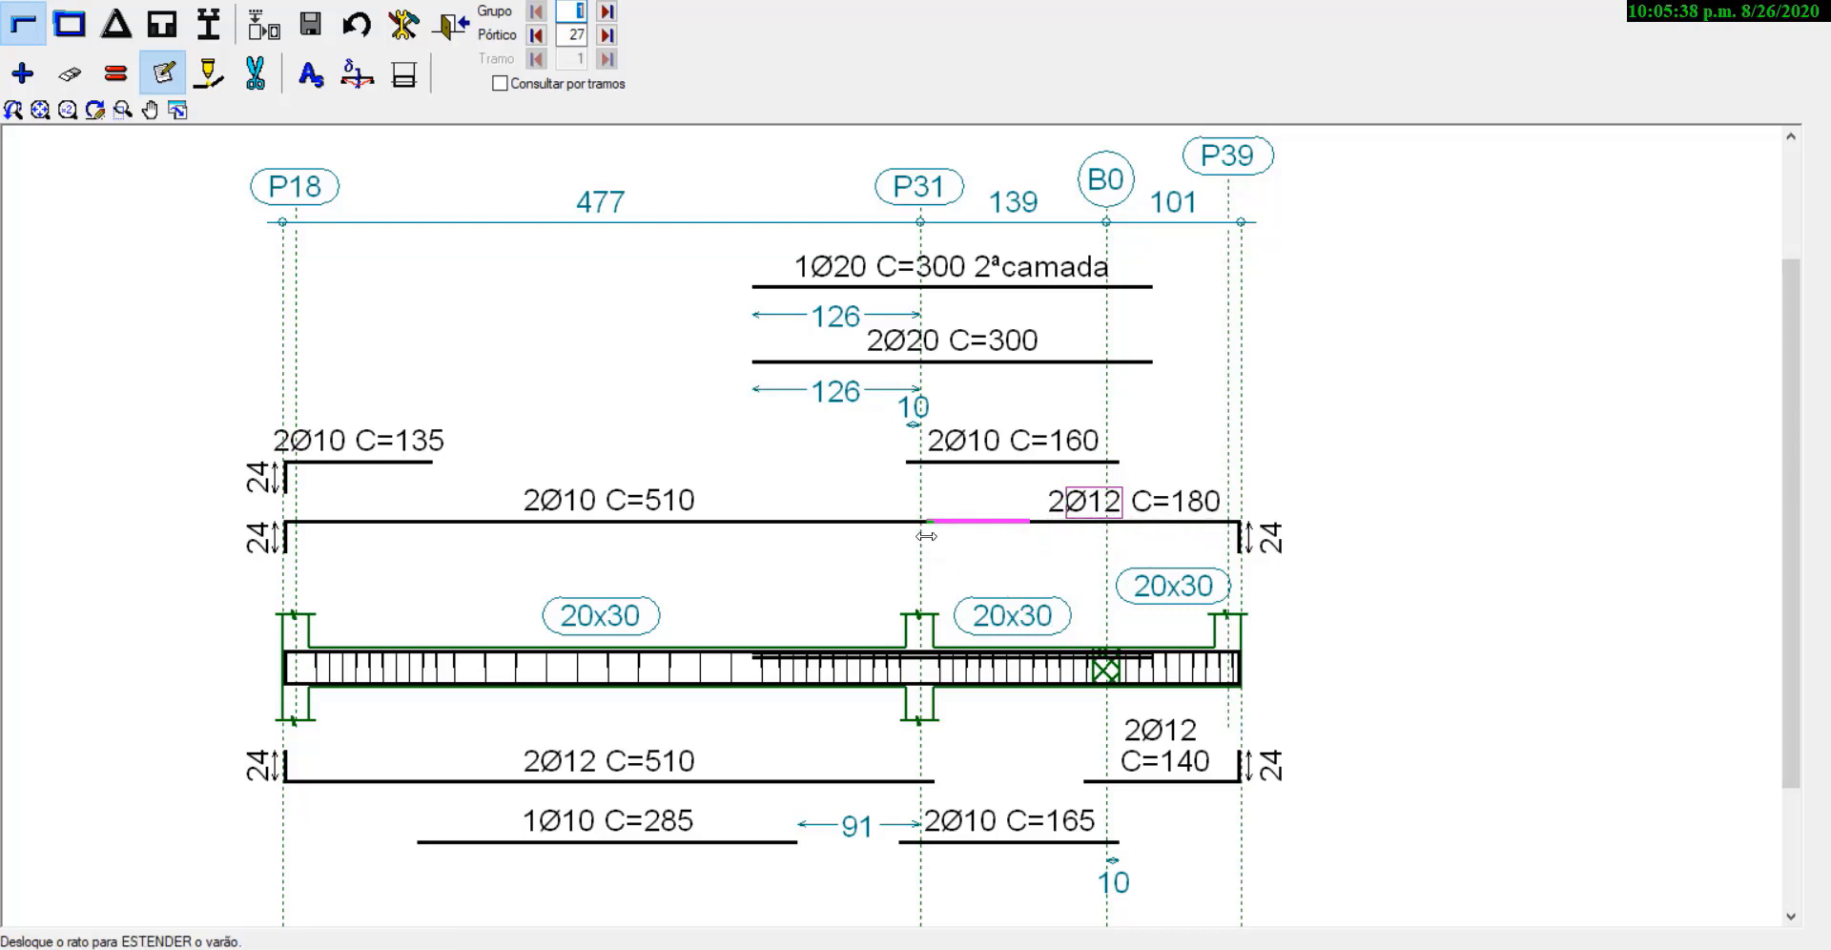
left_click(1194, 594)
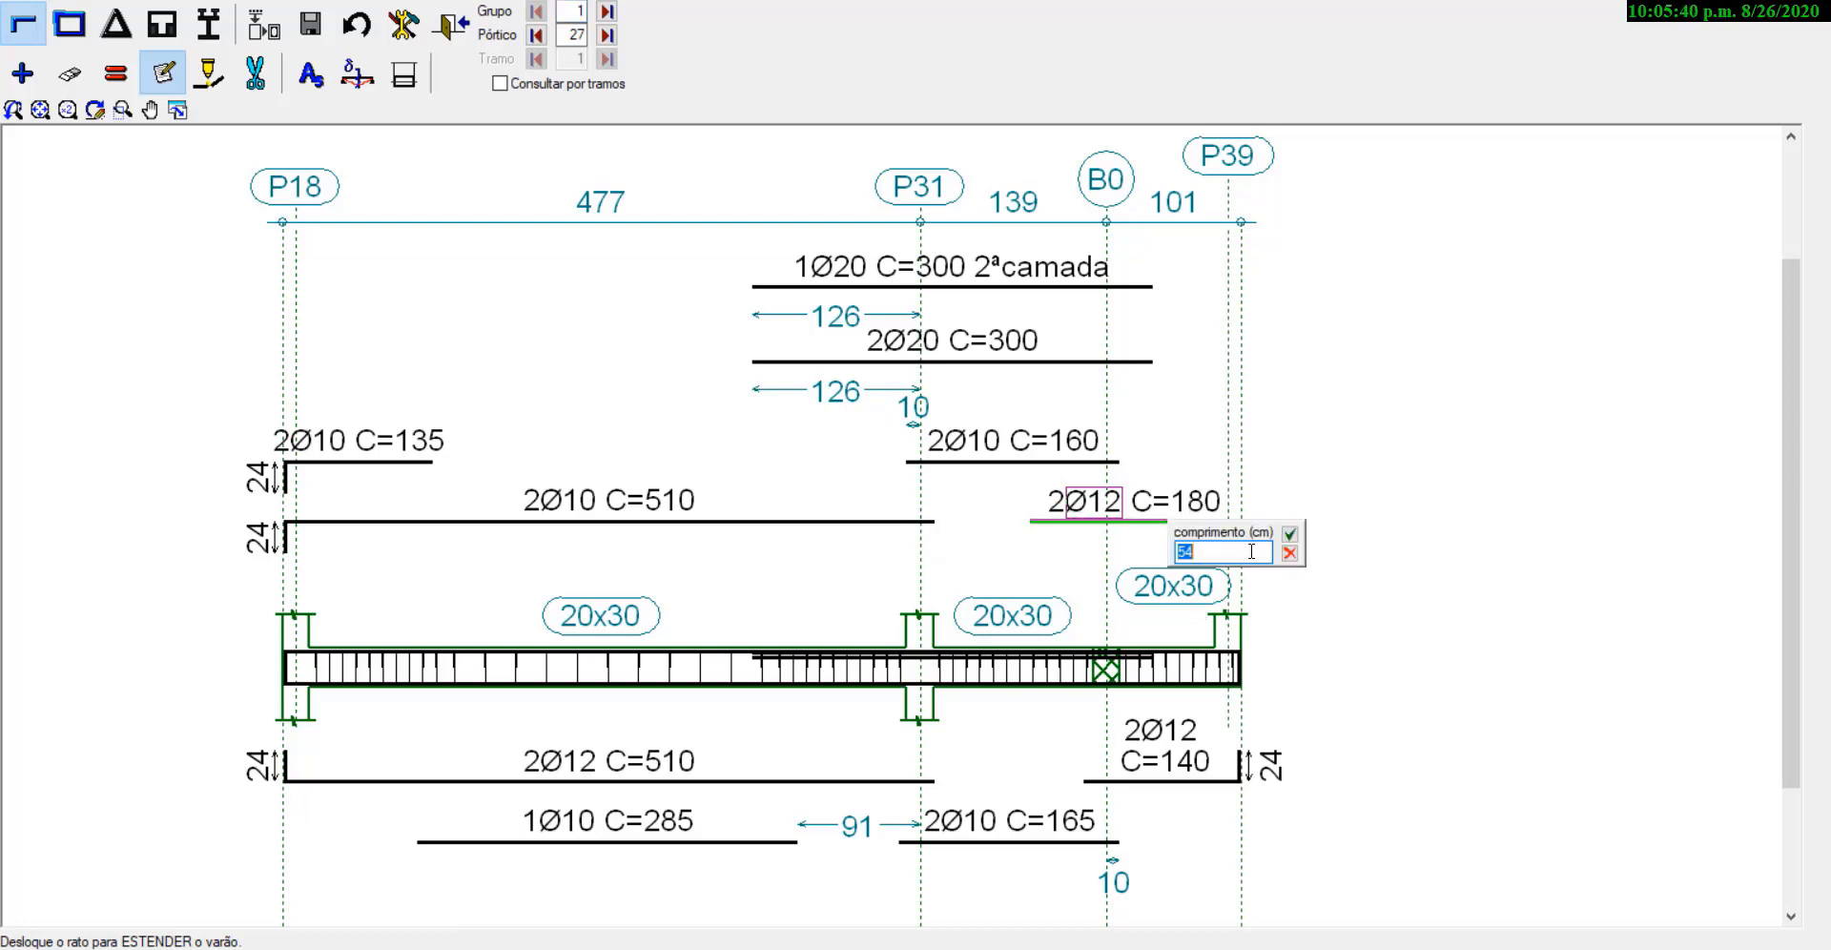
left_click(1290, 553)
Step: Shorten the upper 2Ø12 C=180 bars at P39 to a 99 cm straight length, with their free end at B0
left_click(1031, 521)
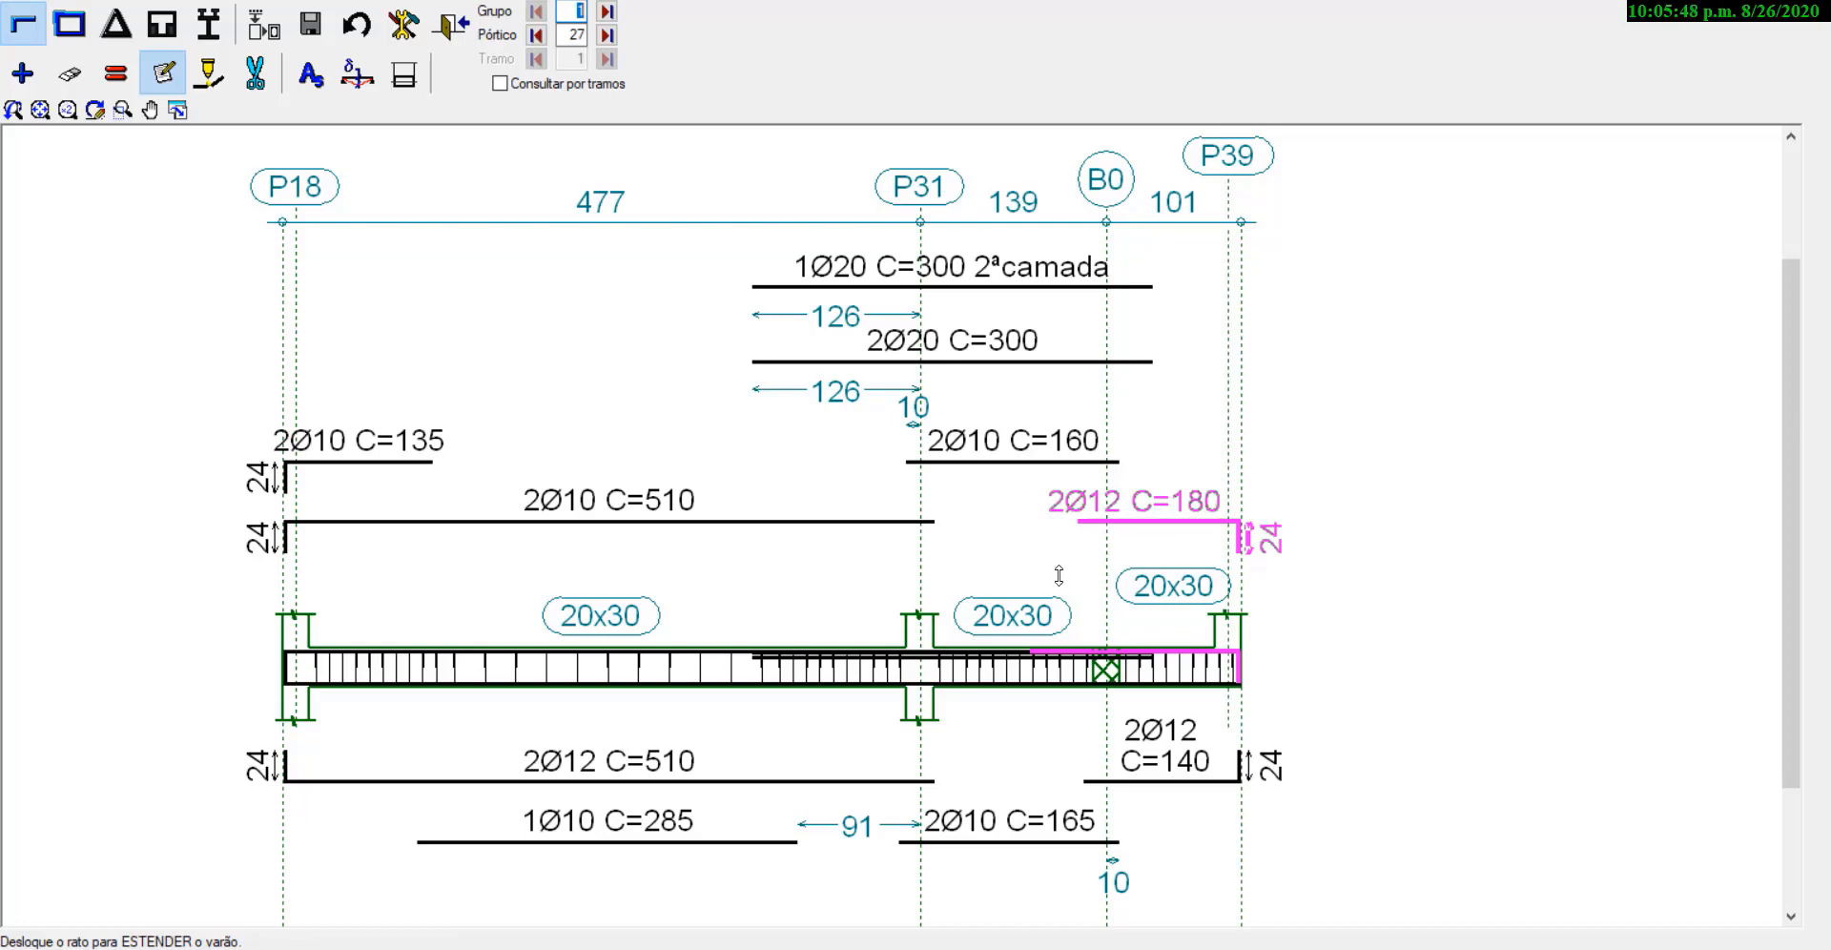
left_click(1107, 522)
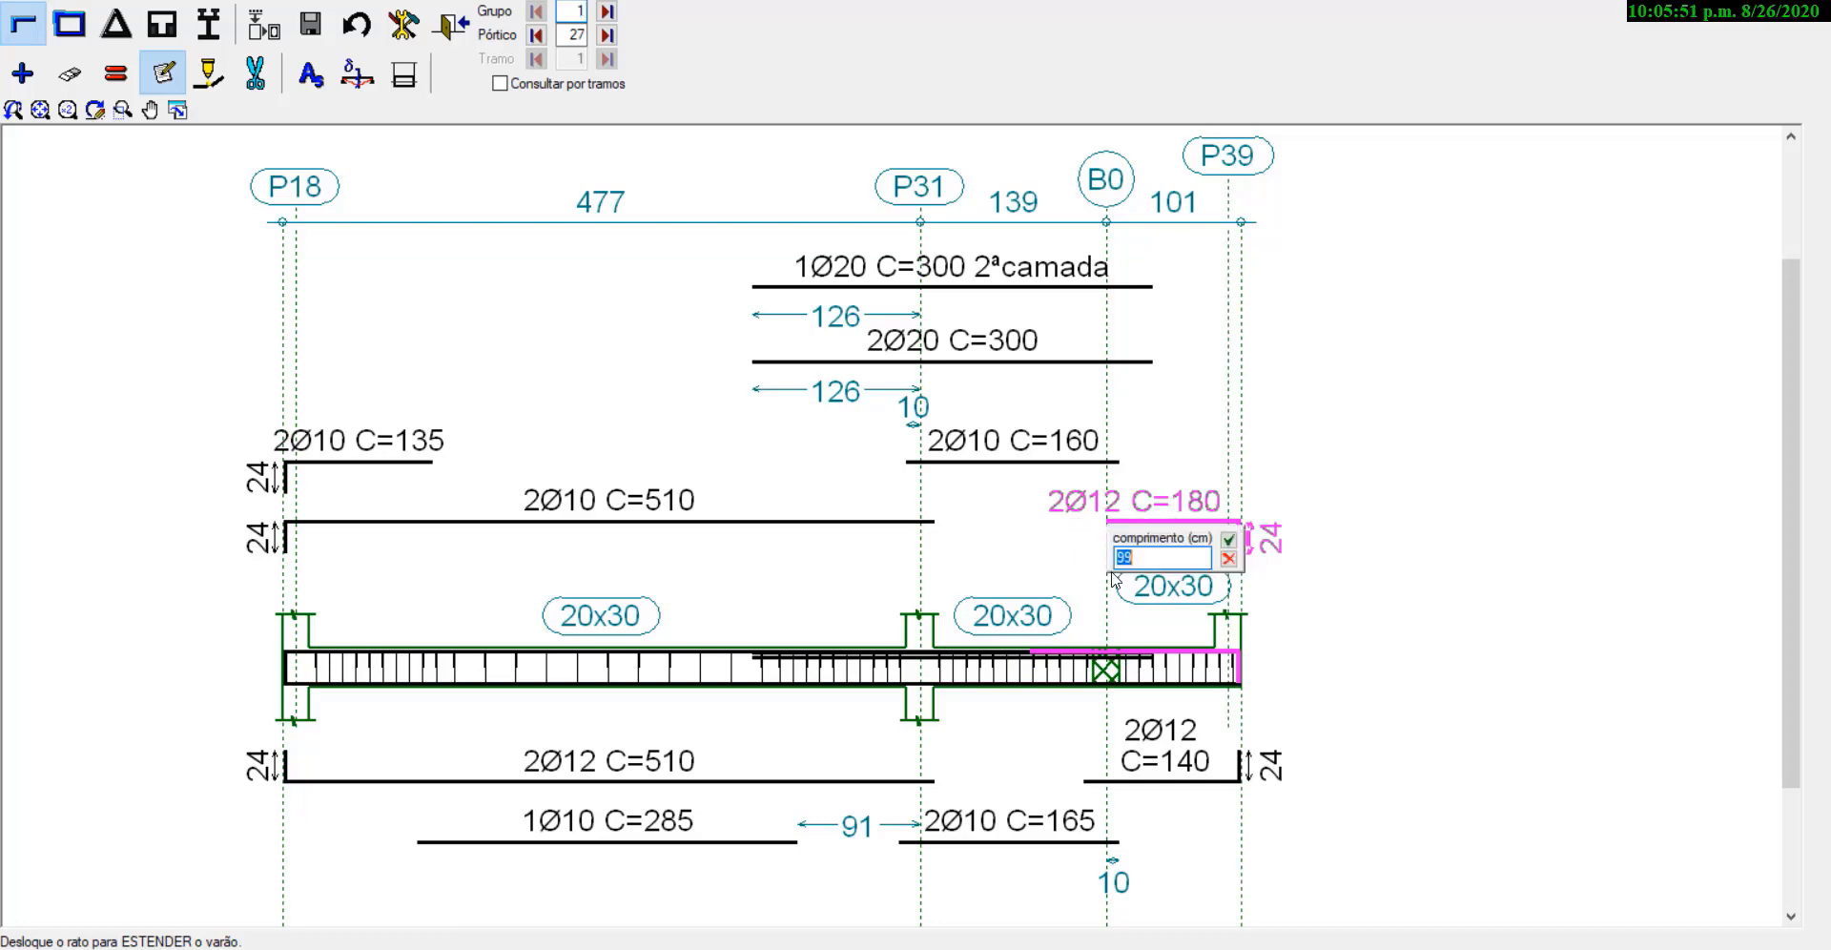
left_click(1229, 541)
scroll(1109, 658, "up", 2)
scroll(1113, 648, "up", 1)
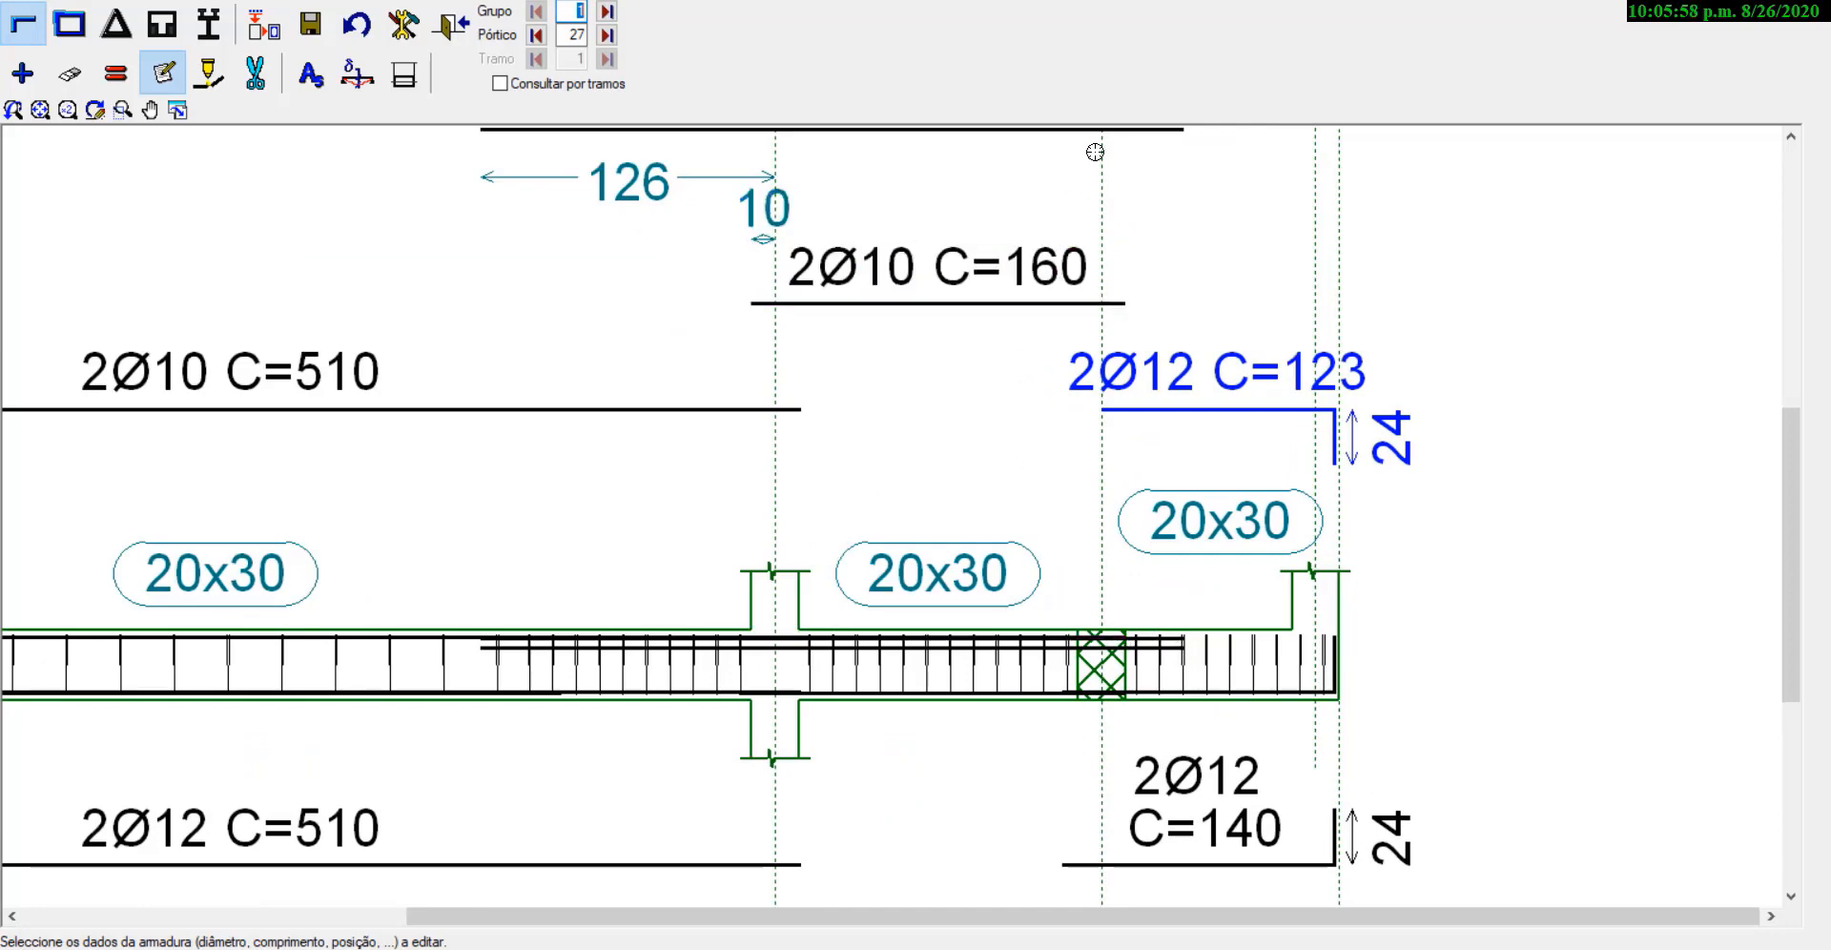
Step: Shorten the 1Ø20 C=300 second-layer upper bar to 124 cm by pulling its far end back to P31
scroll(1011, 327, "down", 2)
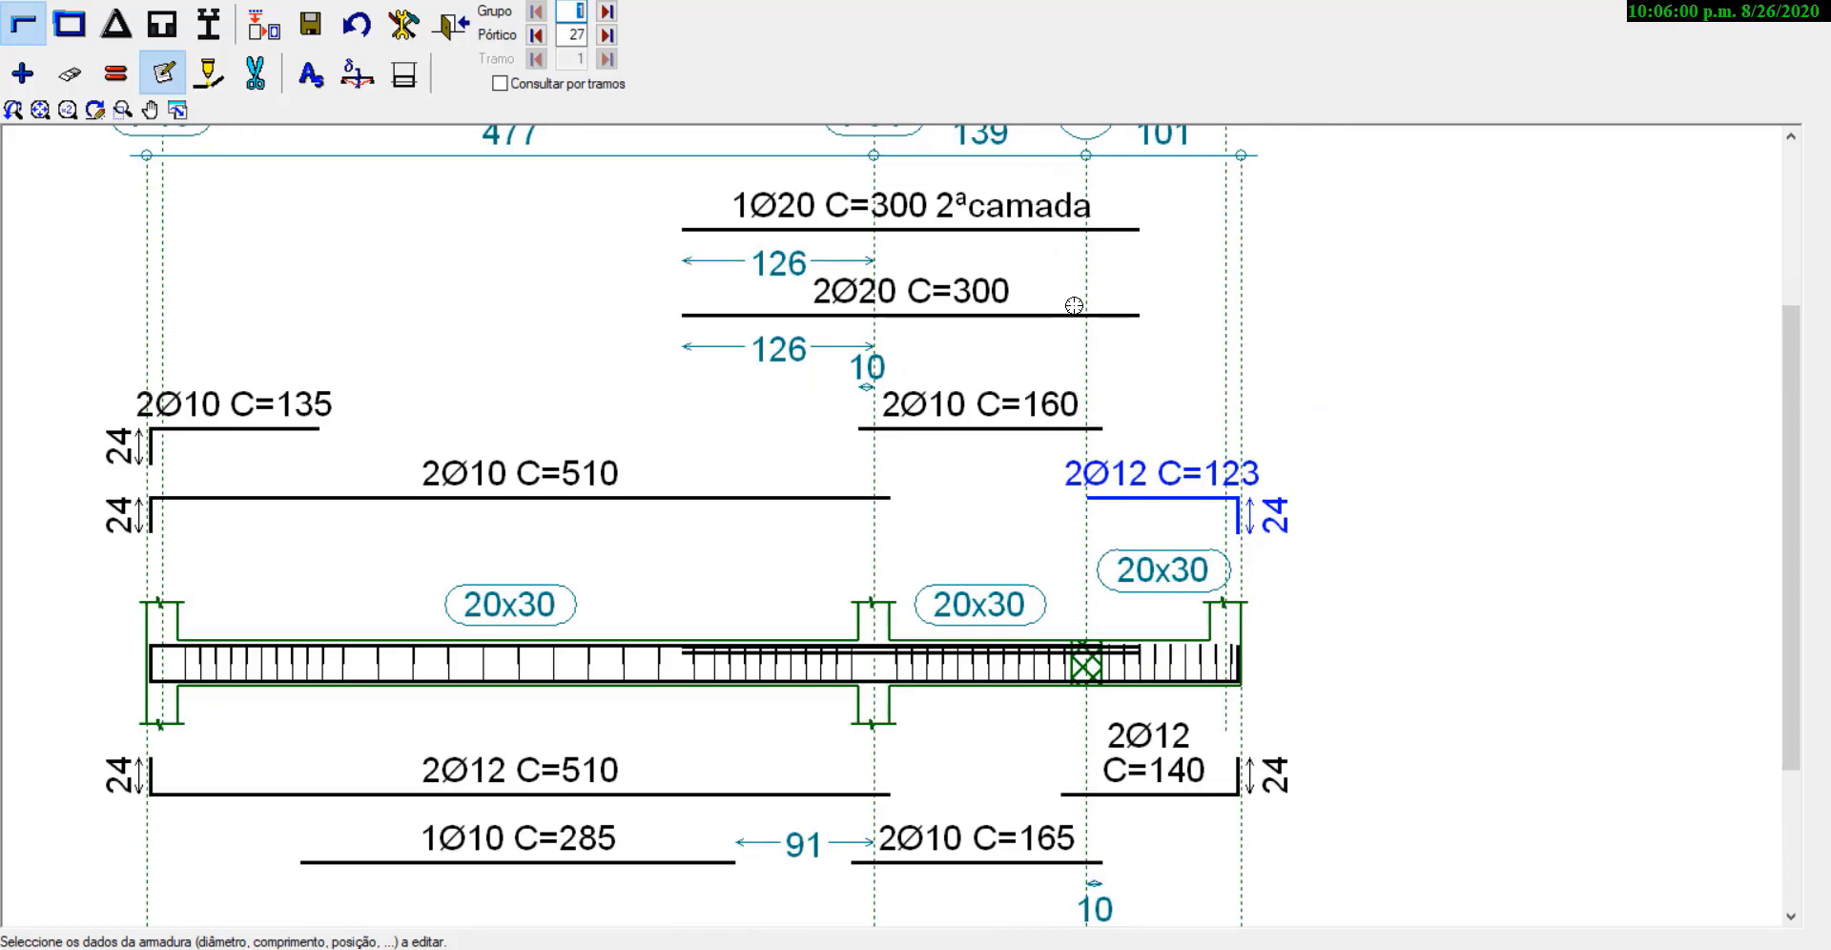
scroll(988, 391, "down", 1)
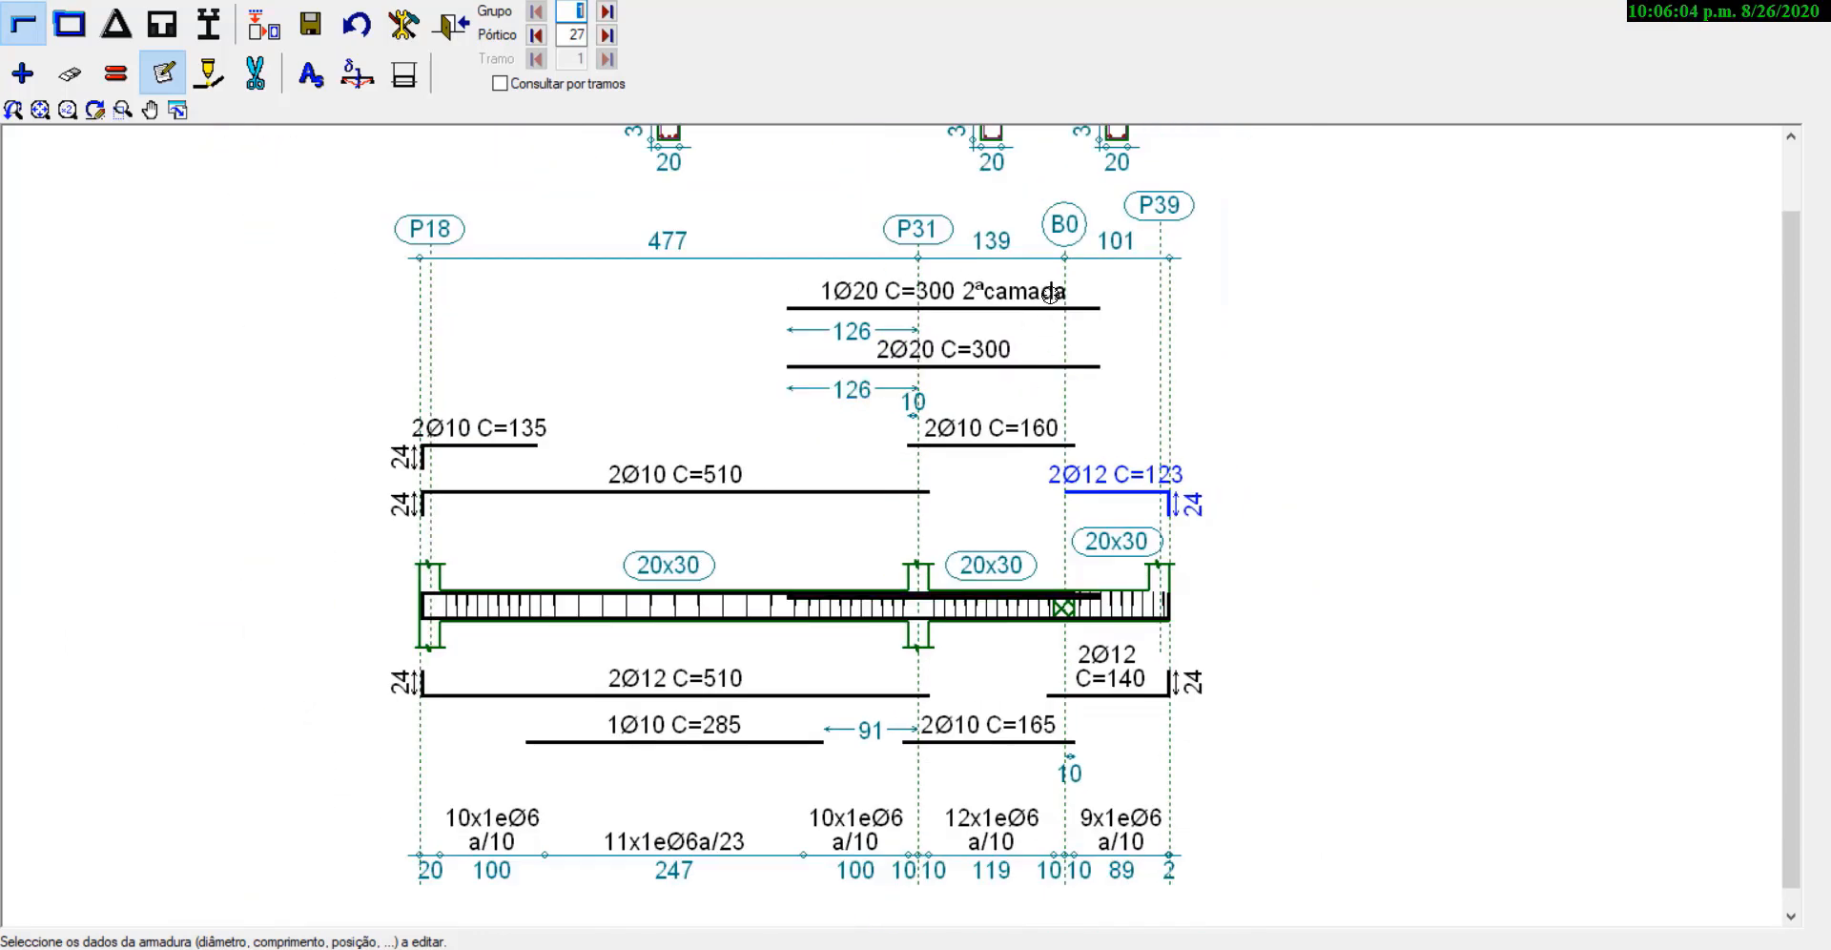
left_click(927, 305)
left_click(1035, 308)
left_click_drag(1100, 311, 920, 309)
left_click(920, 309)
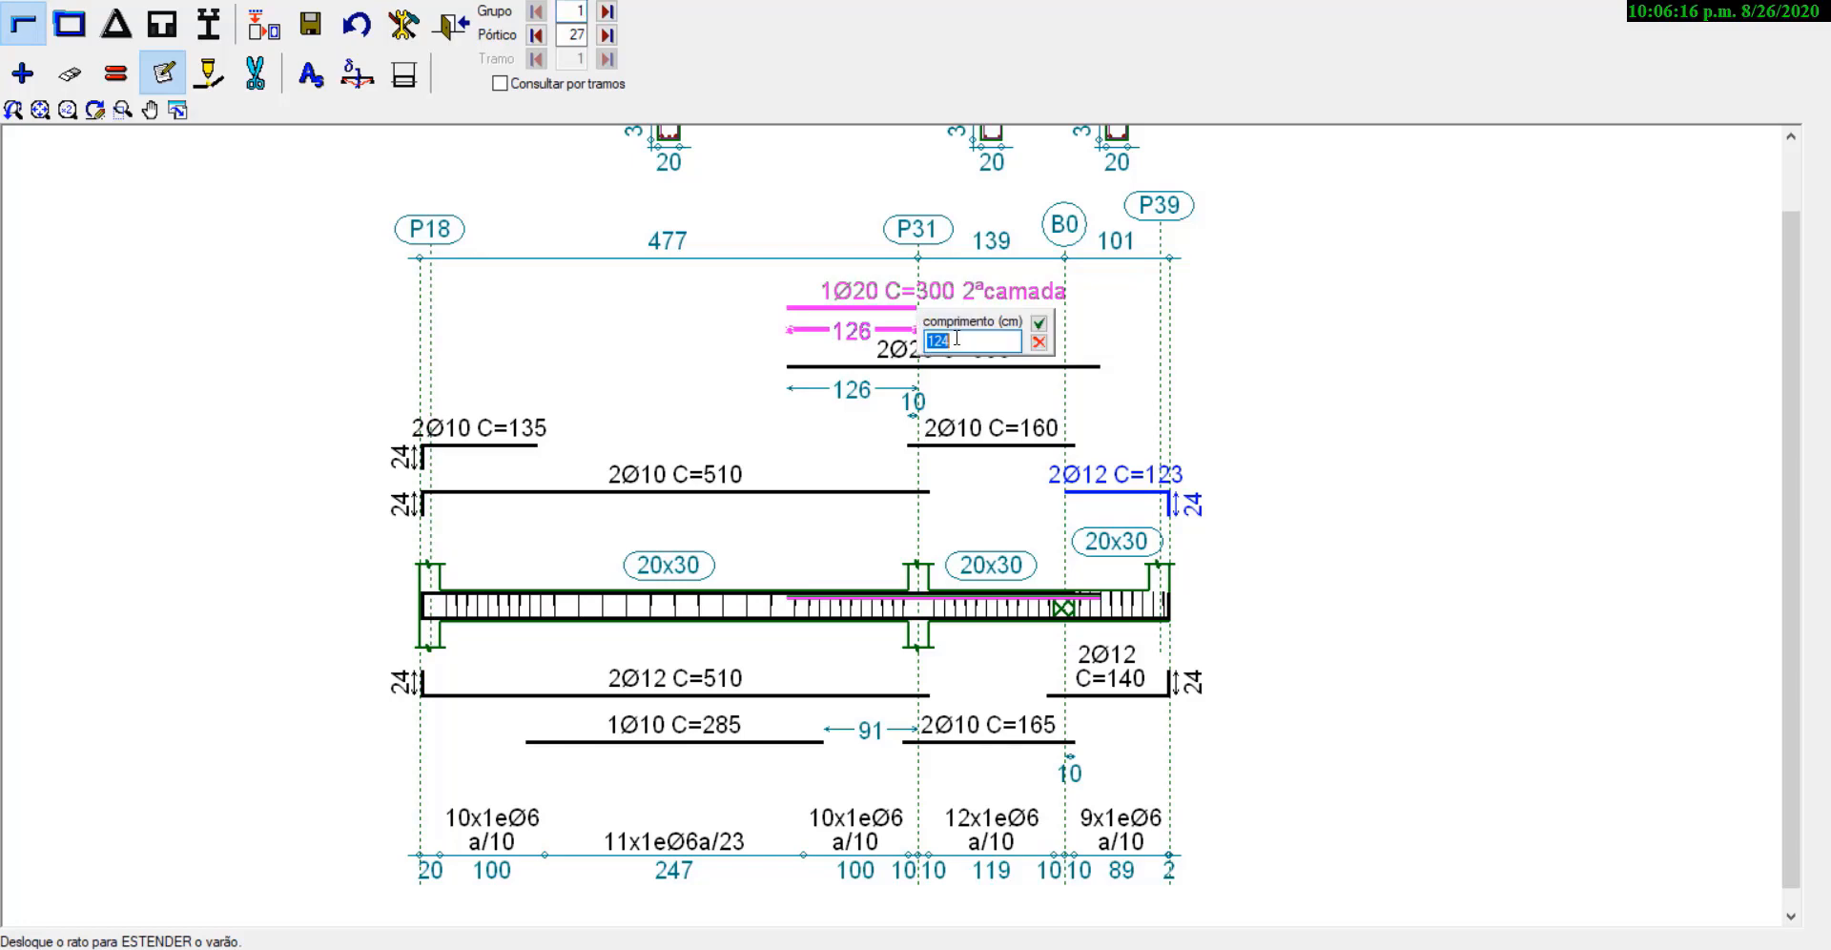
left_click(1045, 324)
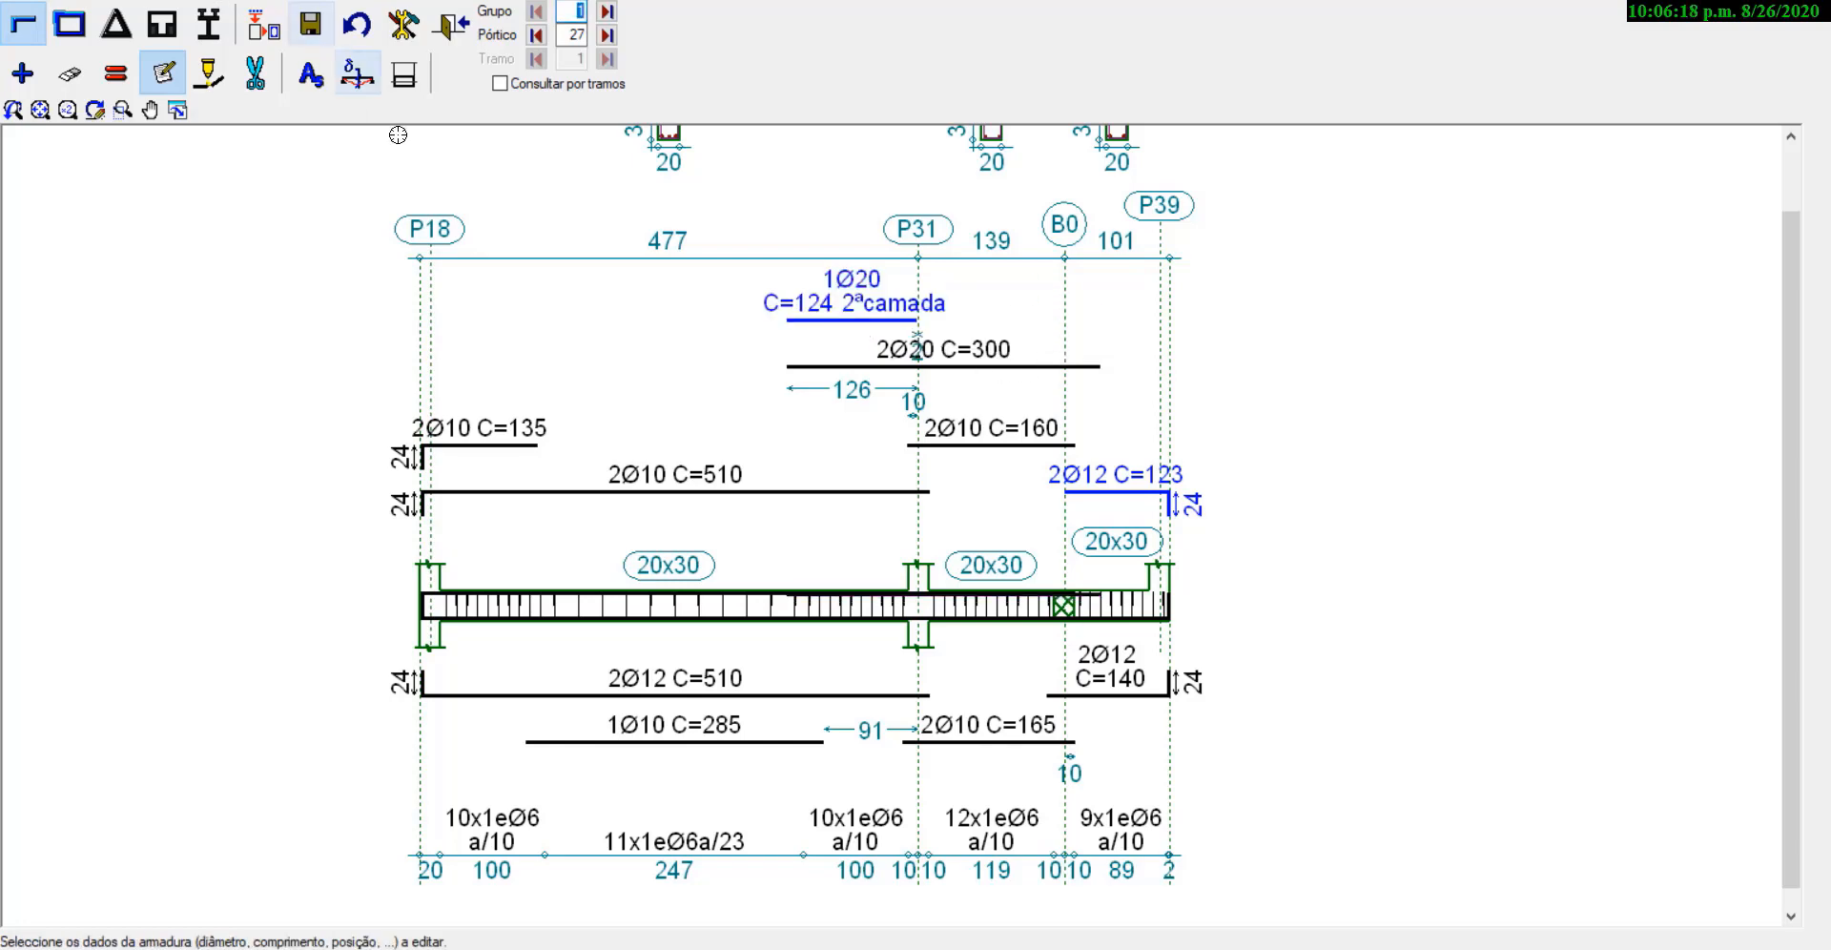
Step: Reposition the beam's reinforcement, read and close the error report, and review the rearranged bars along P18–P39
left_click(264, 25)
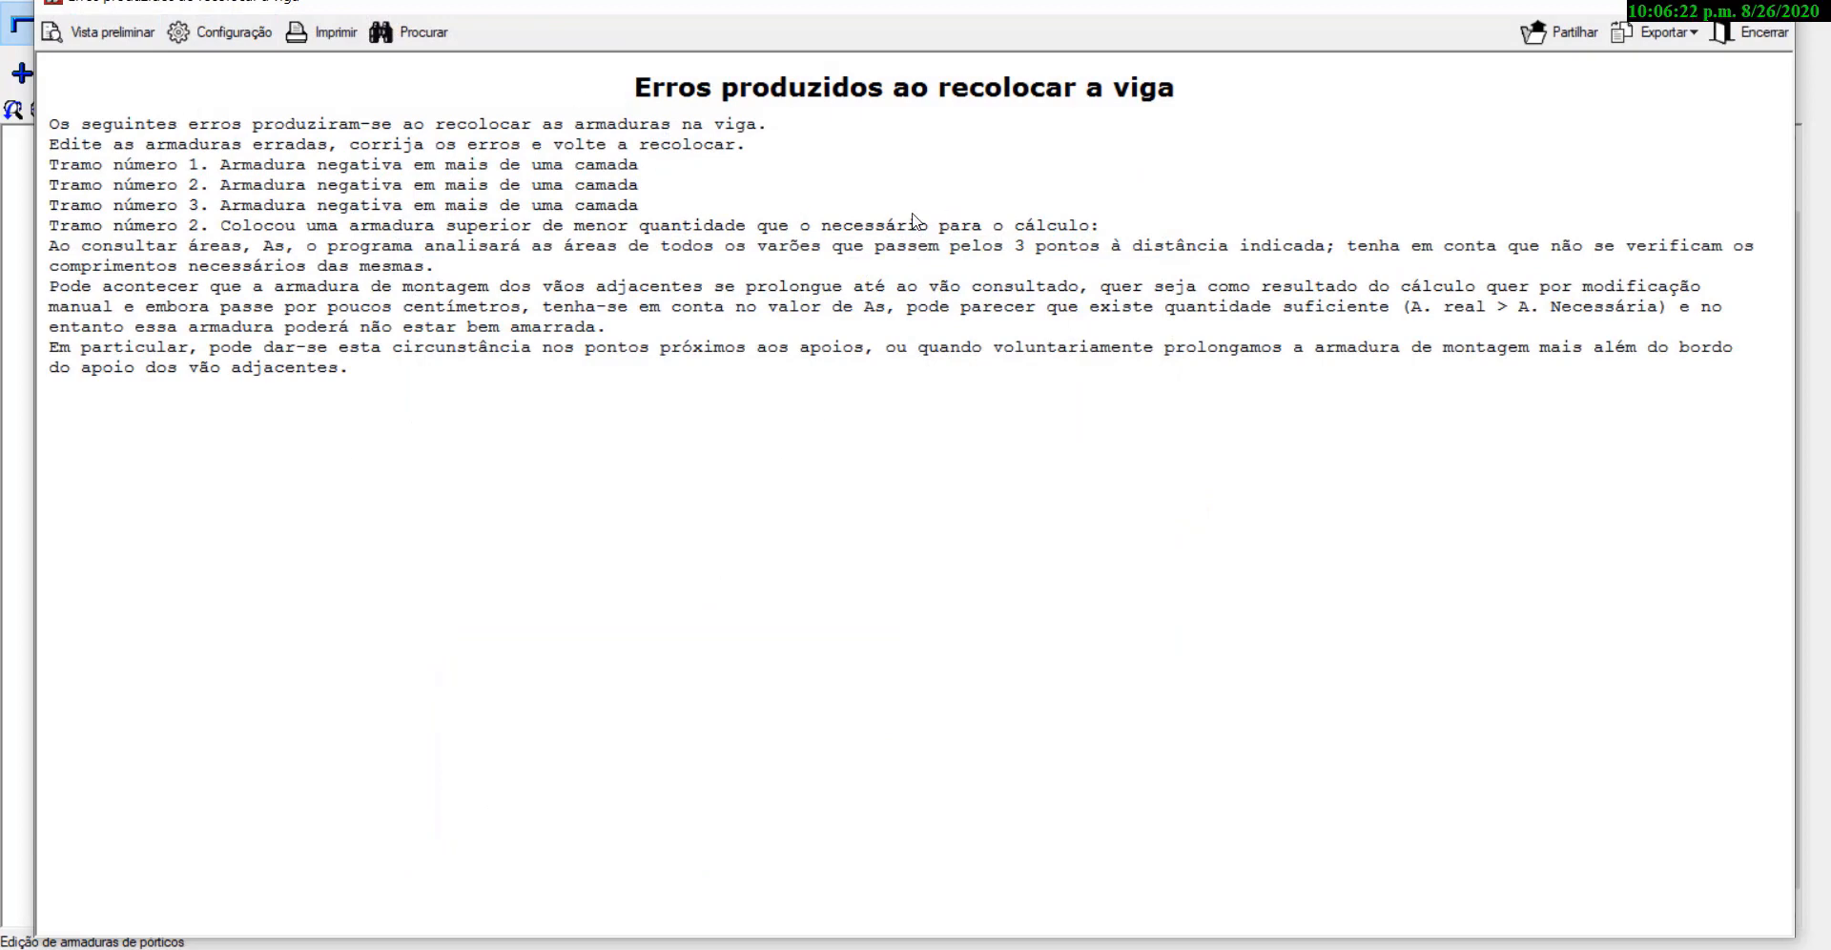
left_click(1760, 33)
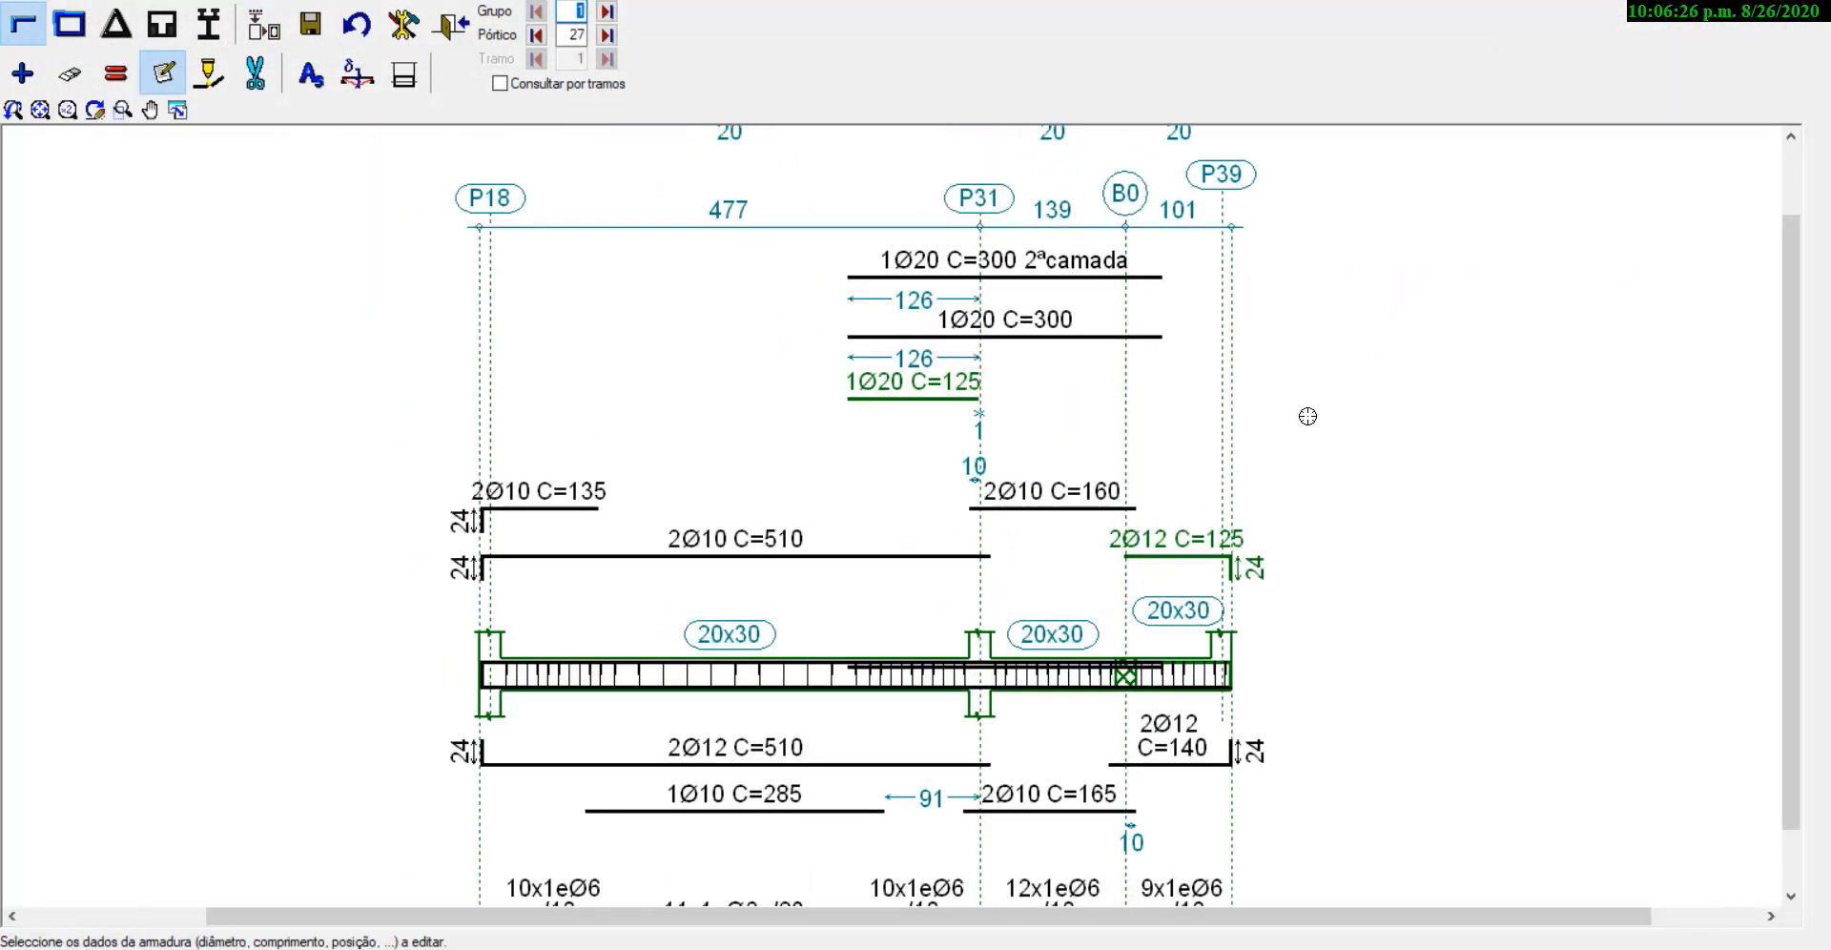
scroll(1284, 472, "up", 1)
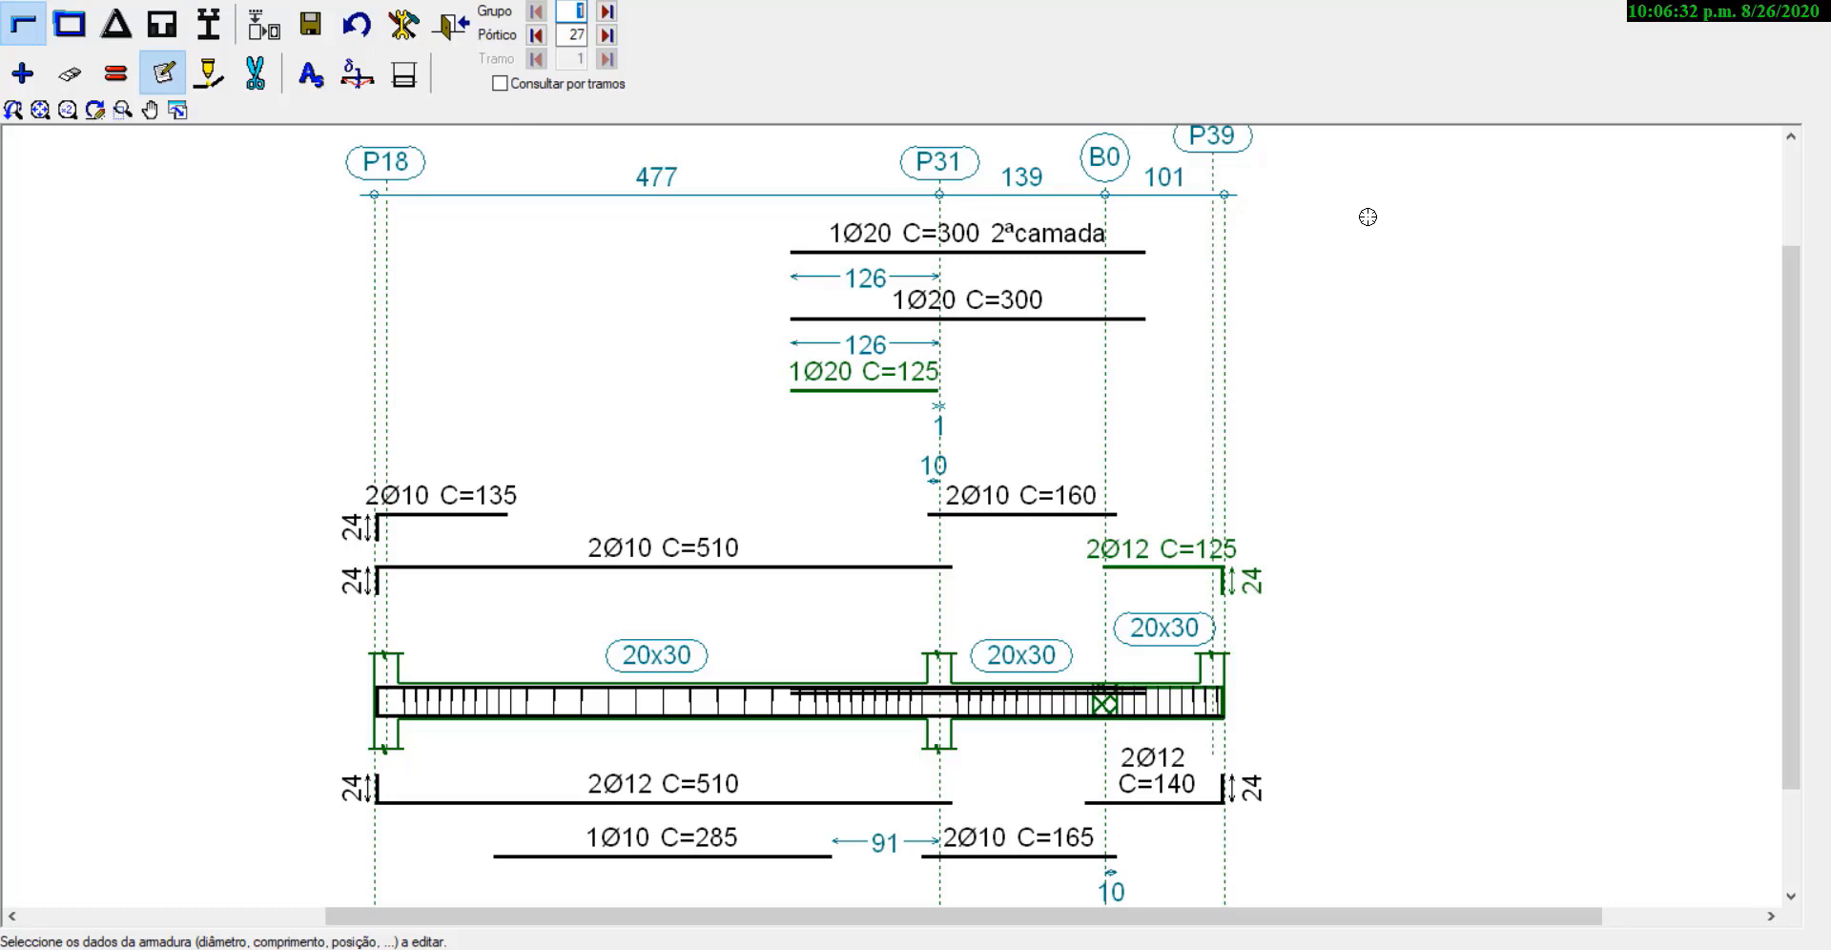
scroll(1181, 380, "down", 1)
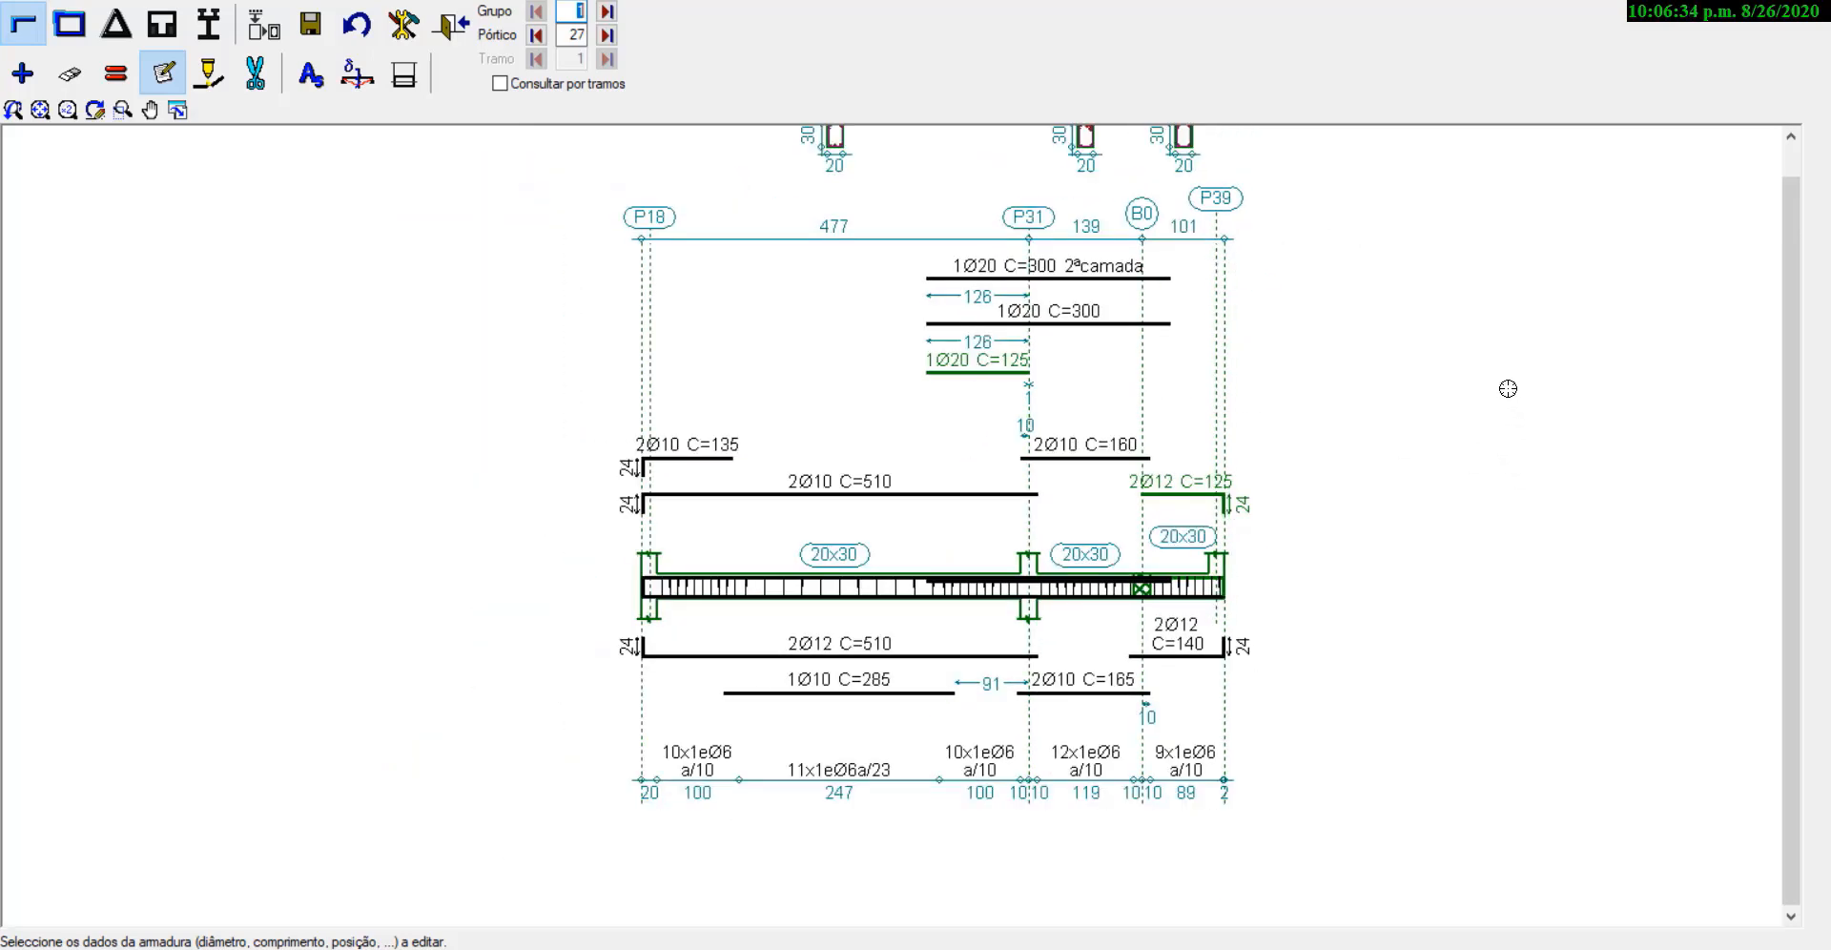
scroll(1259, 610, "down", 1)
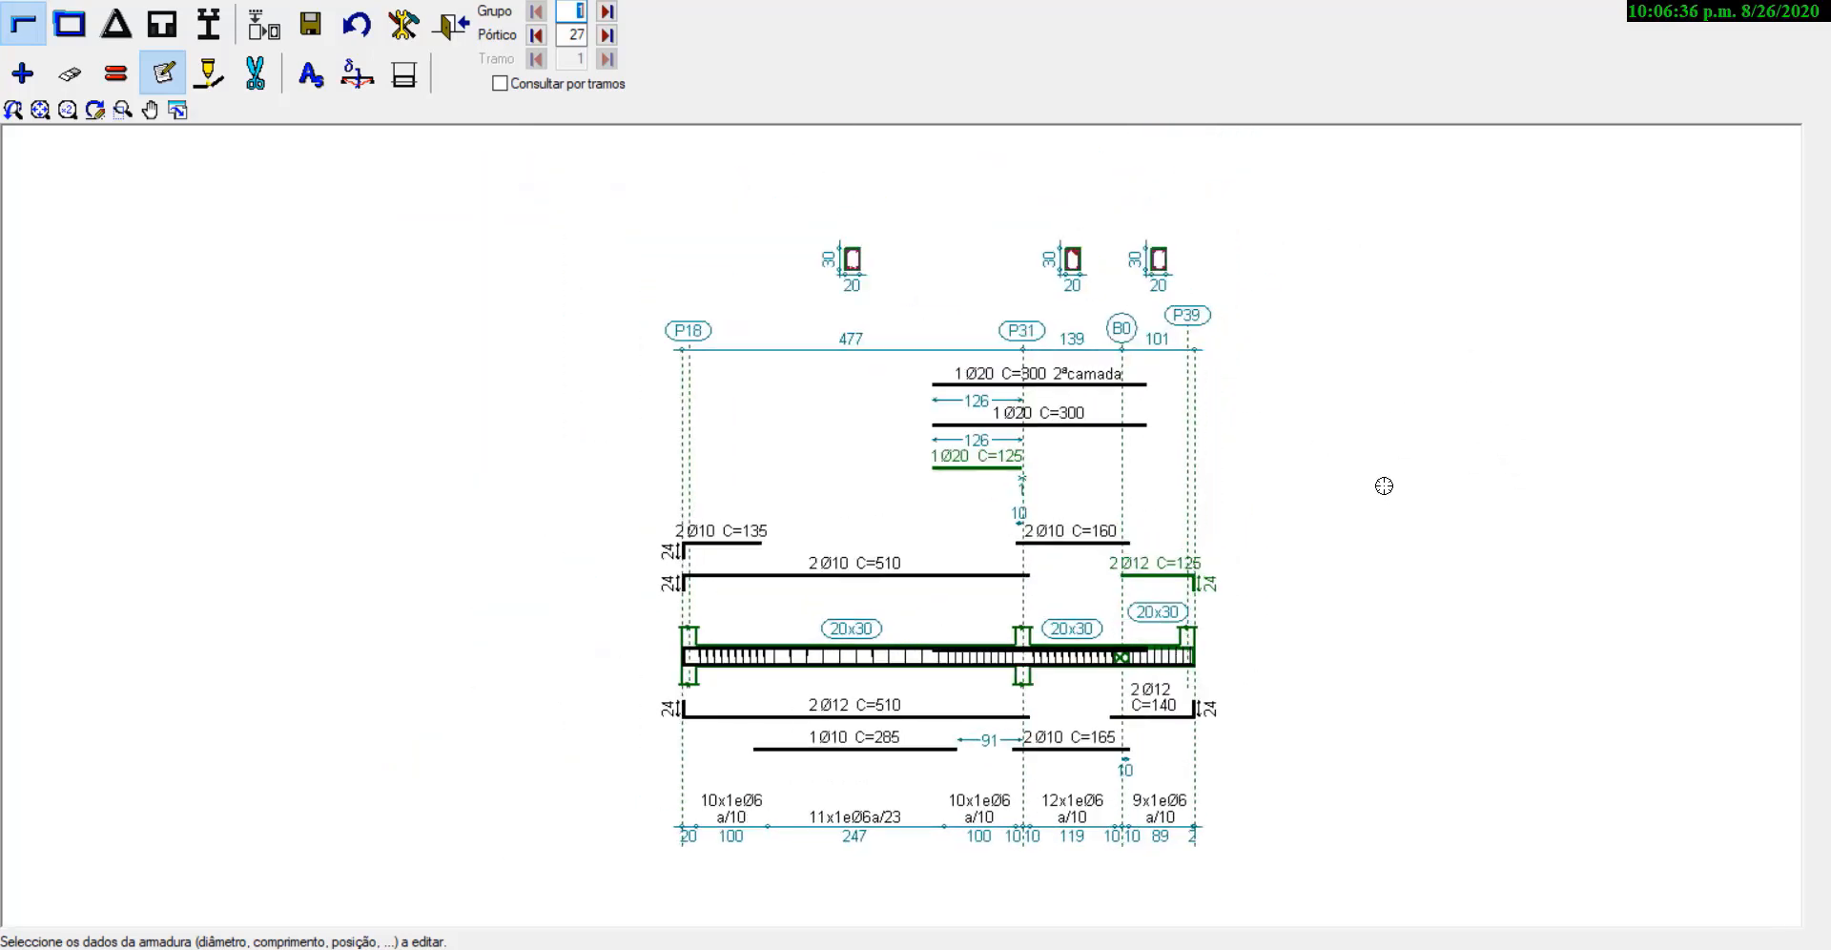
scroll(1161, 597, "up", 1)
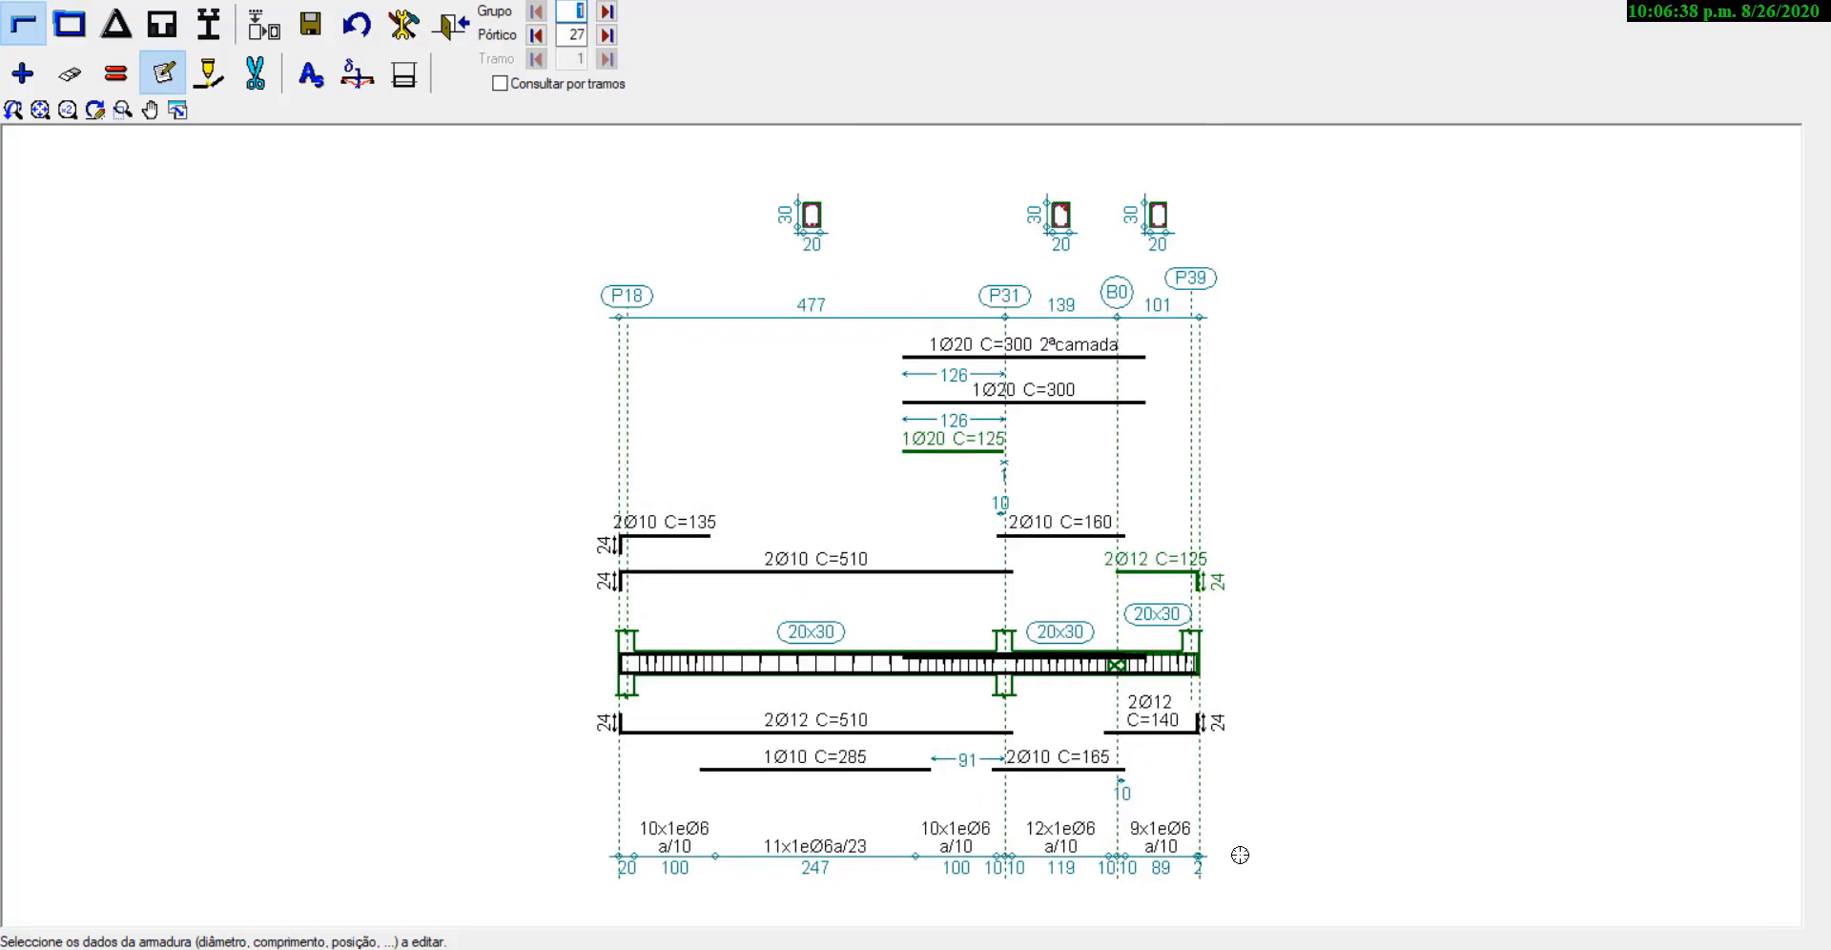
scroll(1240, 854, "down", 1)
scroll(1032, 552, "down", 1)
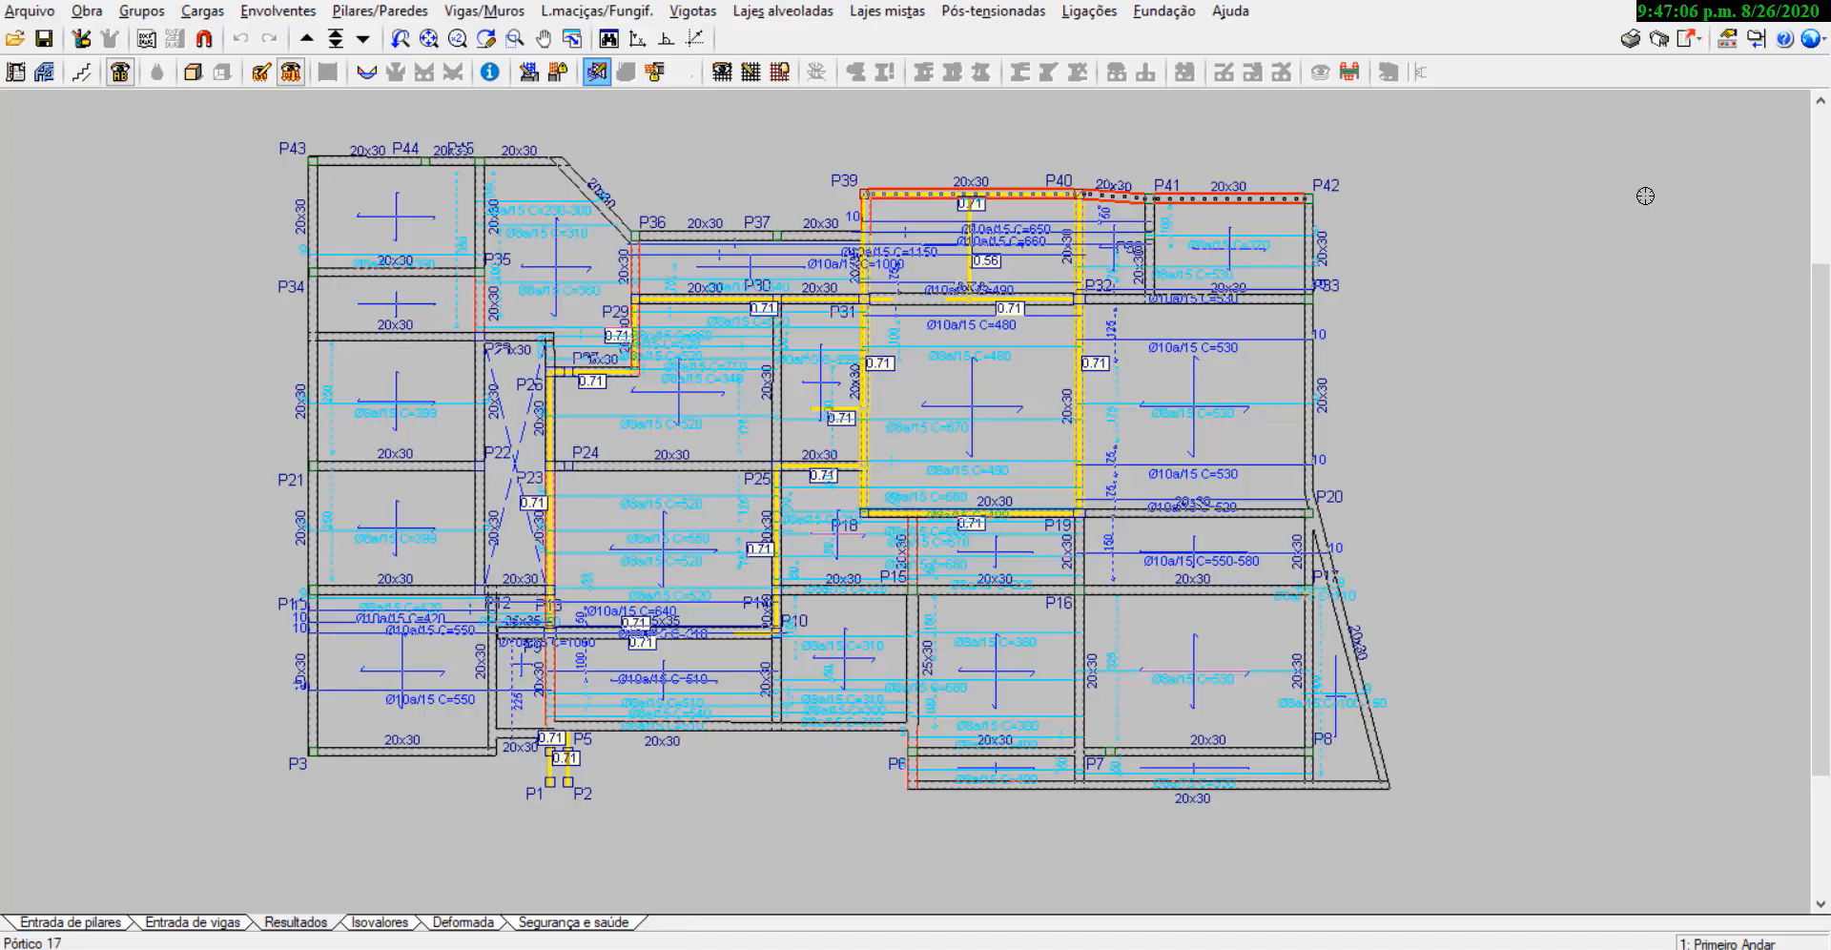
Step: Open the 3D view of the whole structure from the Primeiro Andar plan and orbit it to a frontal view
scroll(1714, 250, "down", 2)
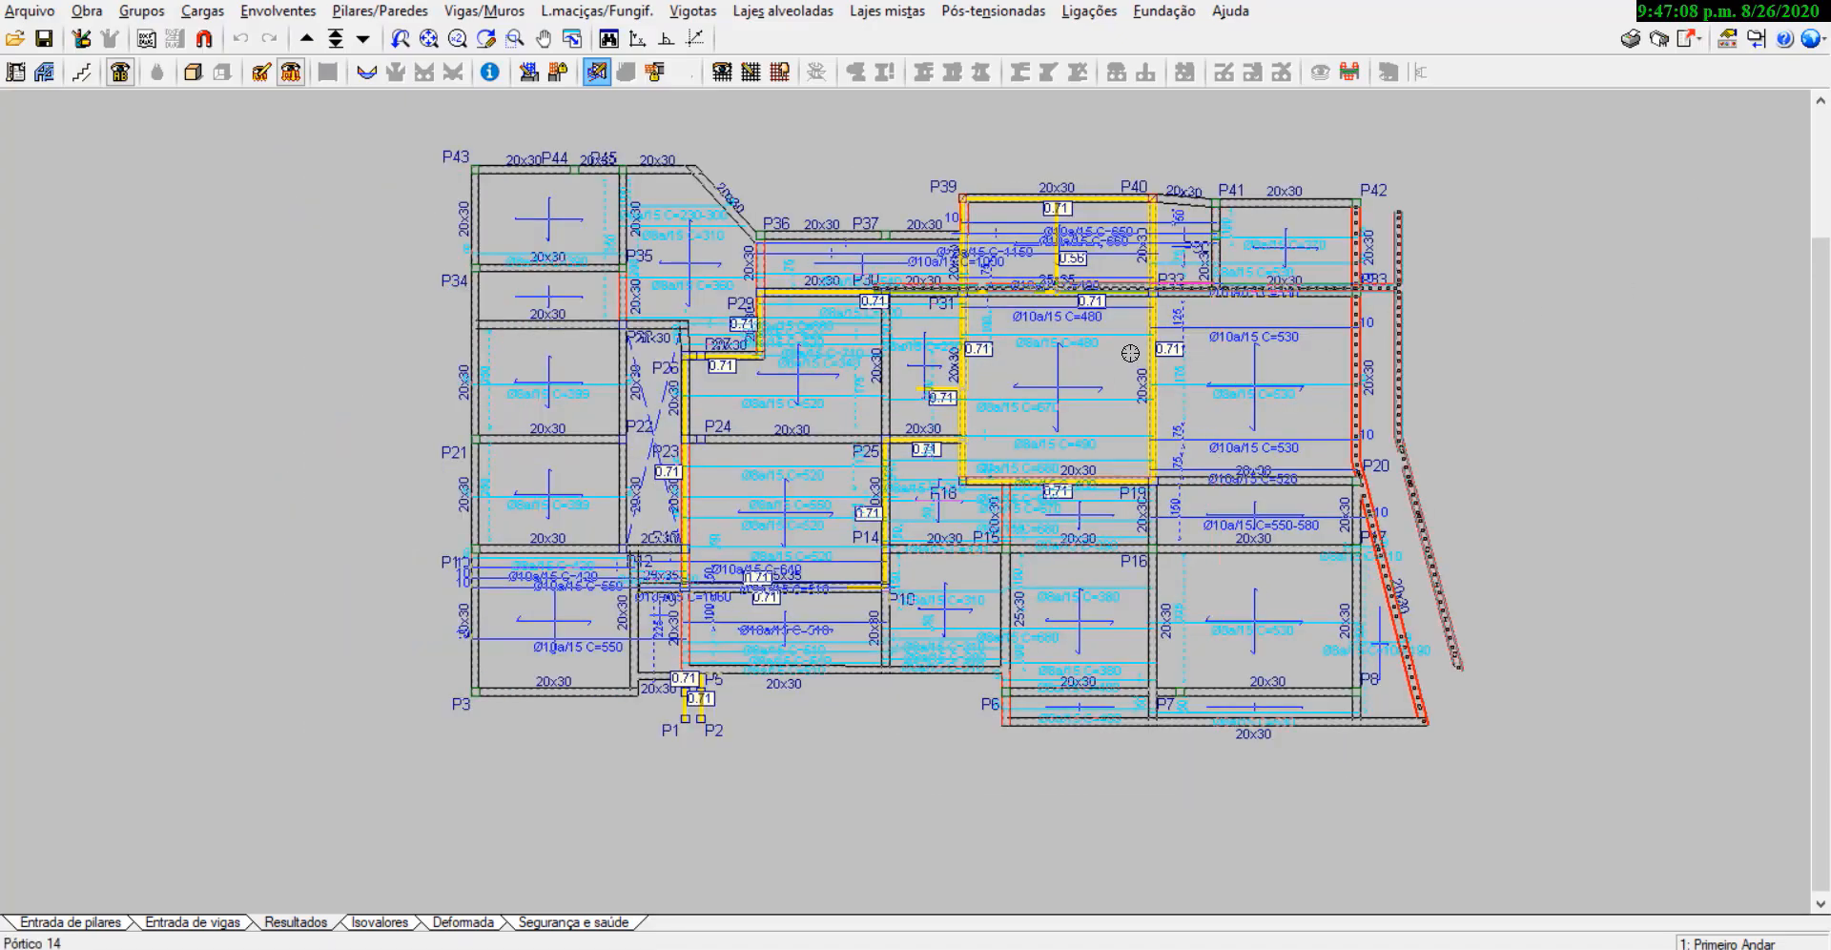
scroll(1097, 329, "up", 1)
scroll(1221, 154, "up", 1)
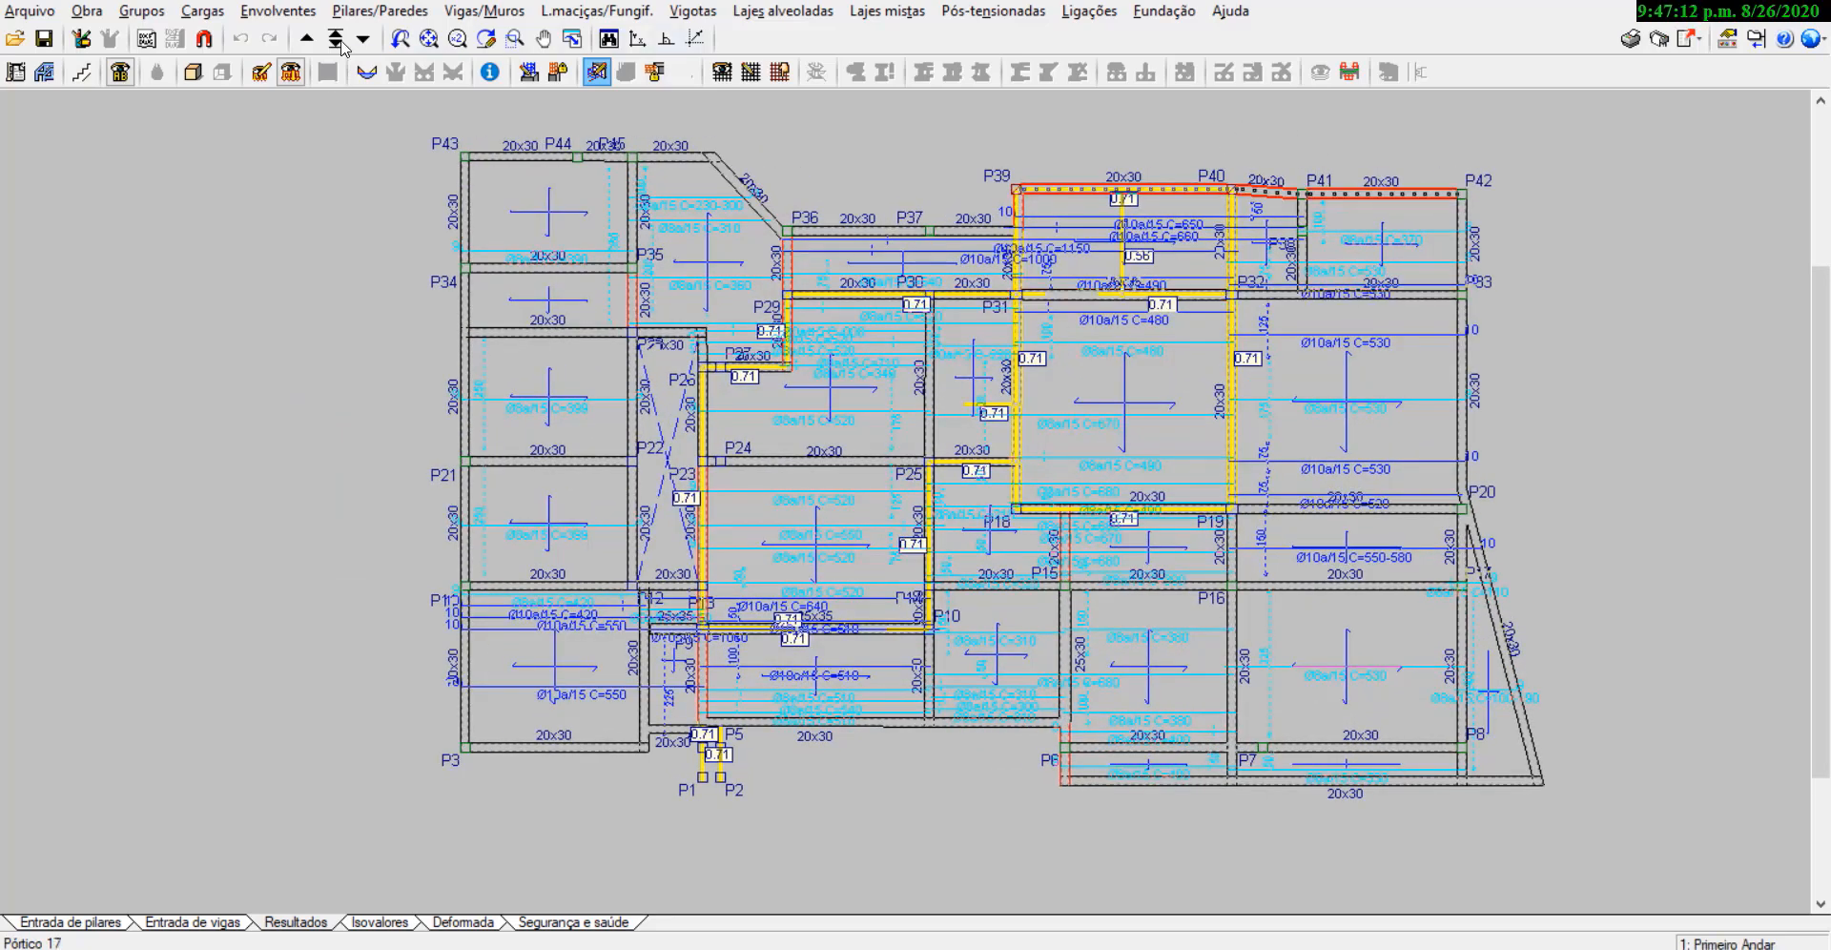
left_click(195, 73)
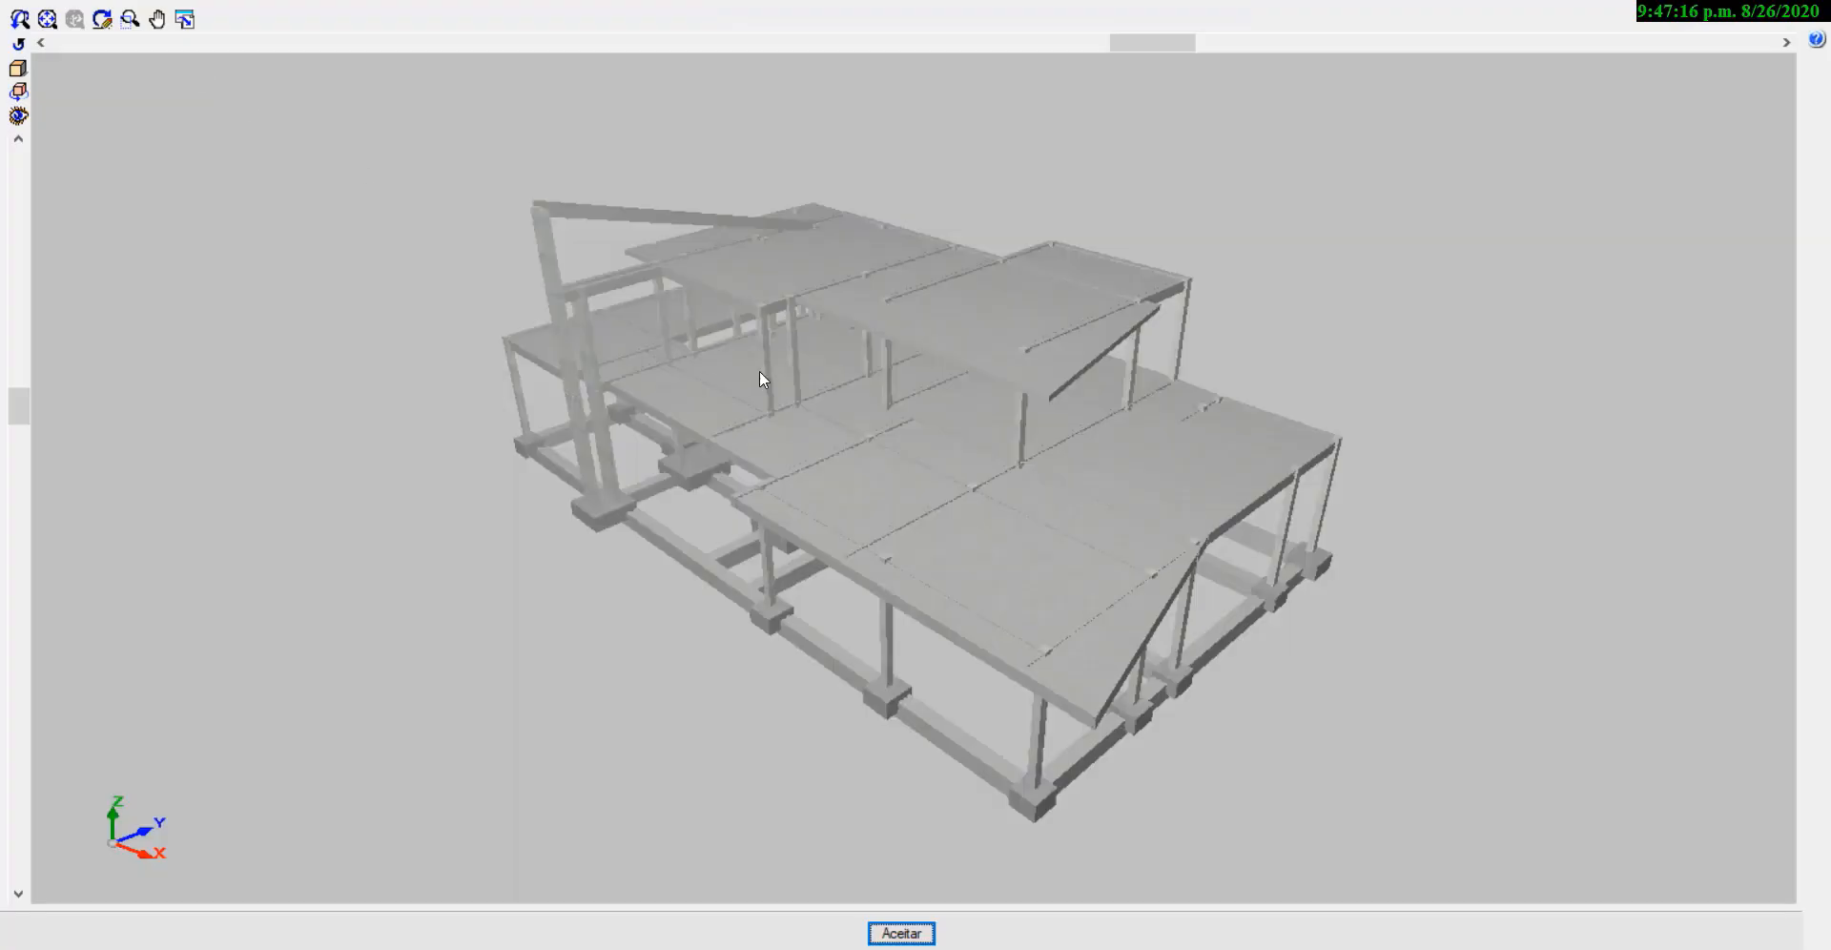
left_click_drag(723, 371, 986, 456)
left_click_drag(764, 299, 992, 67)
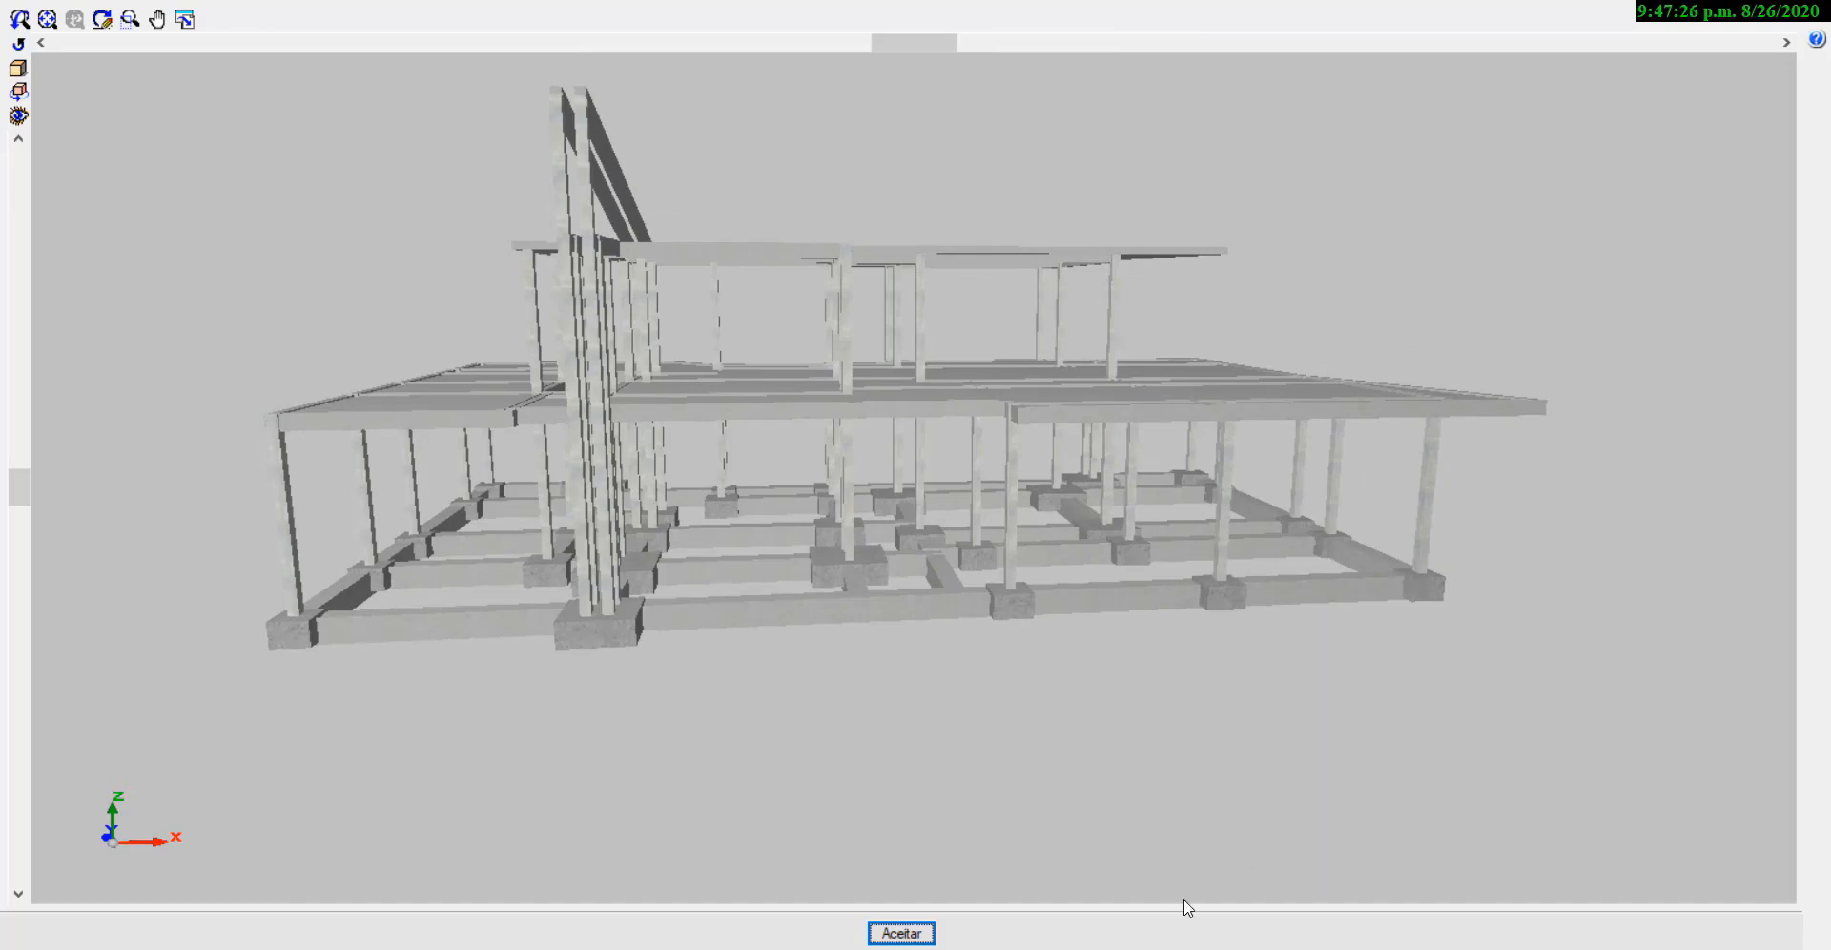
Step: Switch to ARCHICAD and examine the house in the 3D / Tudo view, orbiting from the front around to another facade
key("alt+Tab")
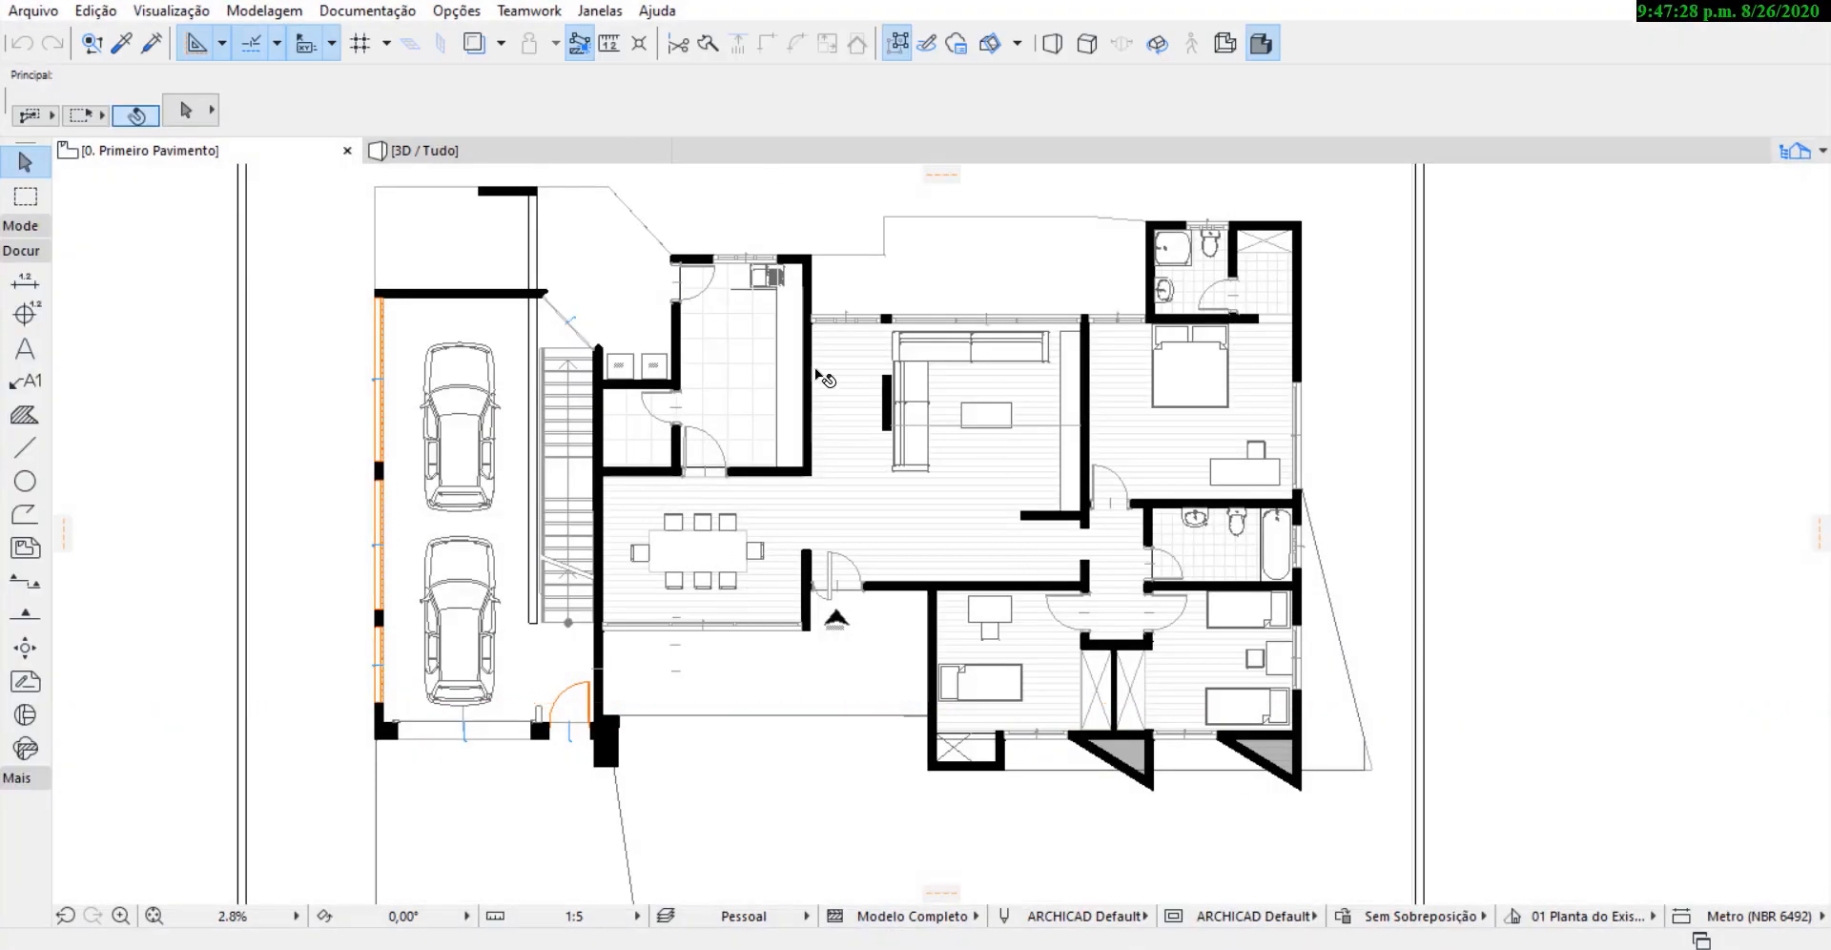
left_click(484, 153)
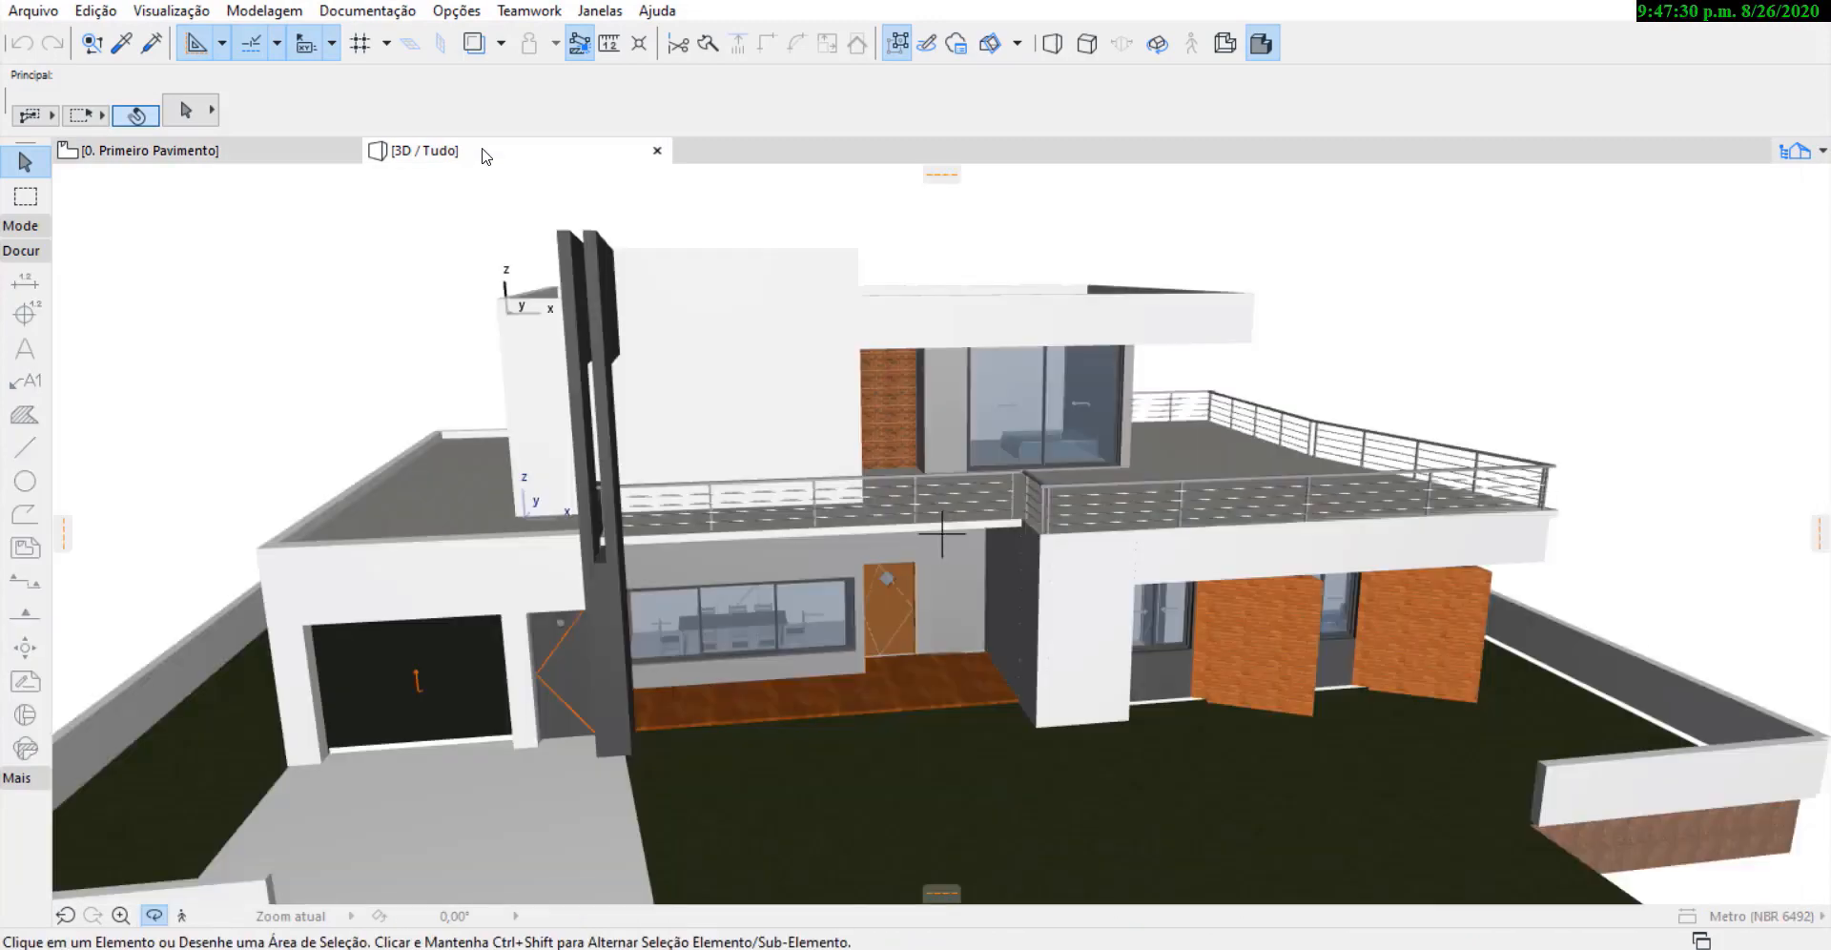
left_click_drag(811, 506, 903, 410)
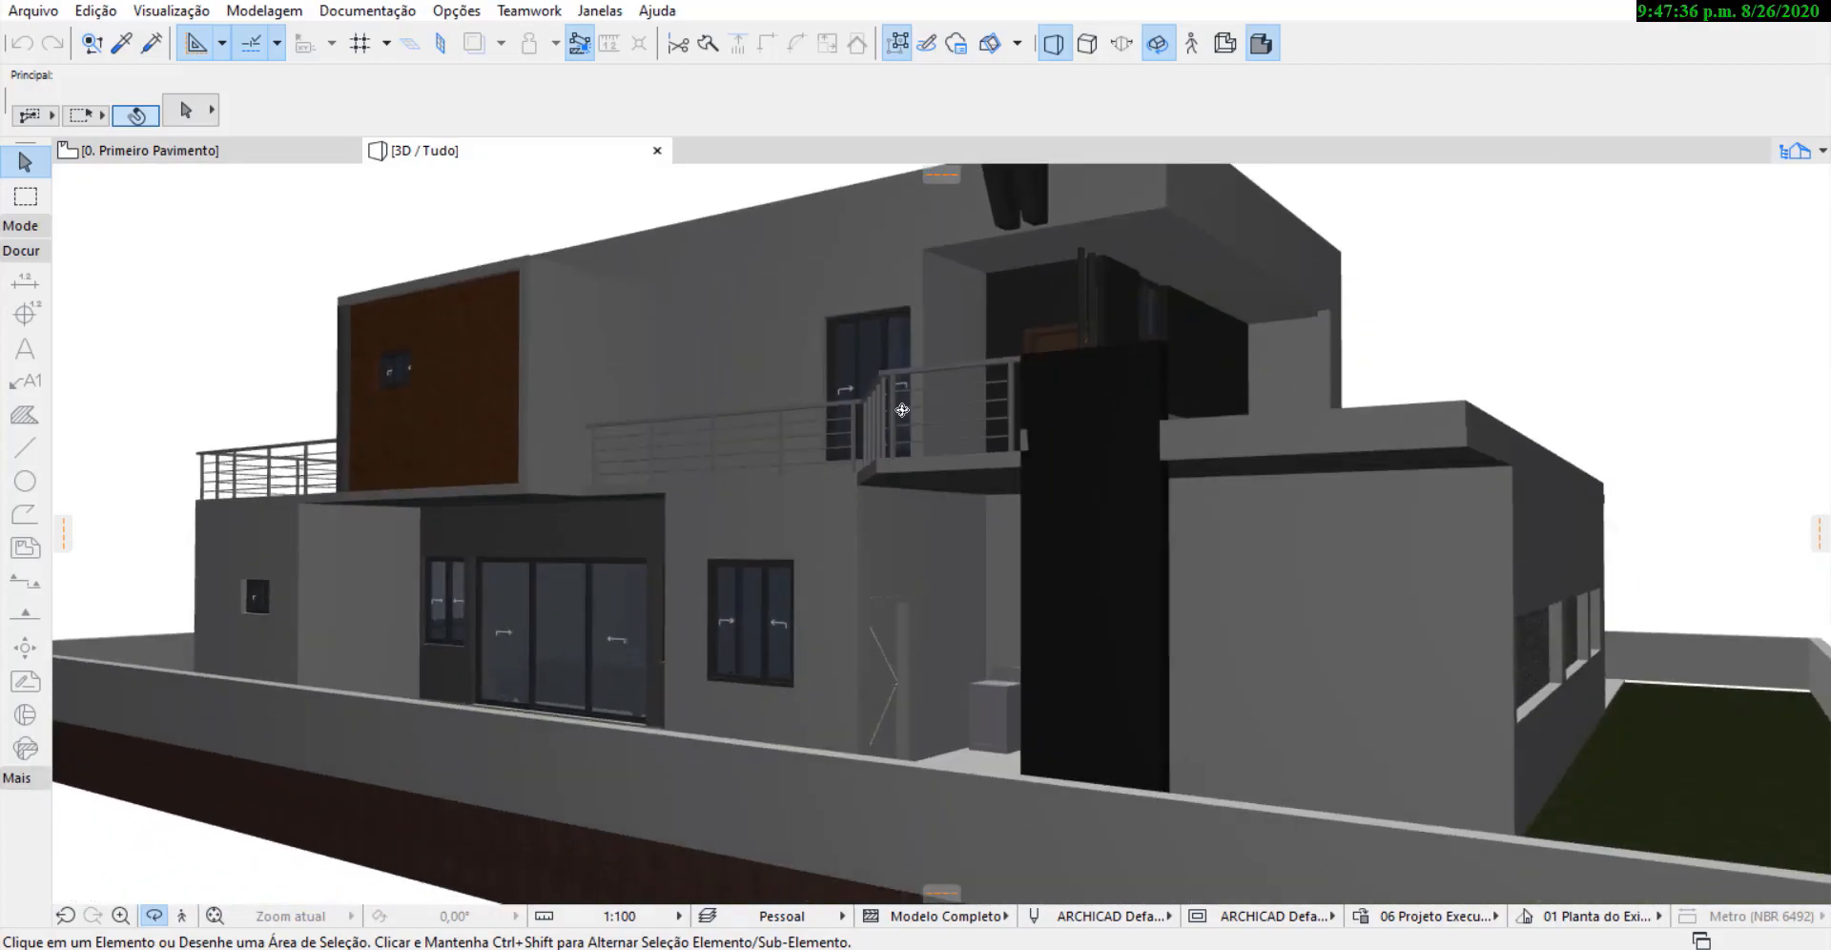
scroll(903, 410, "down", 3)
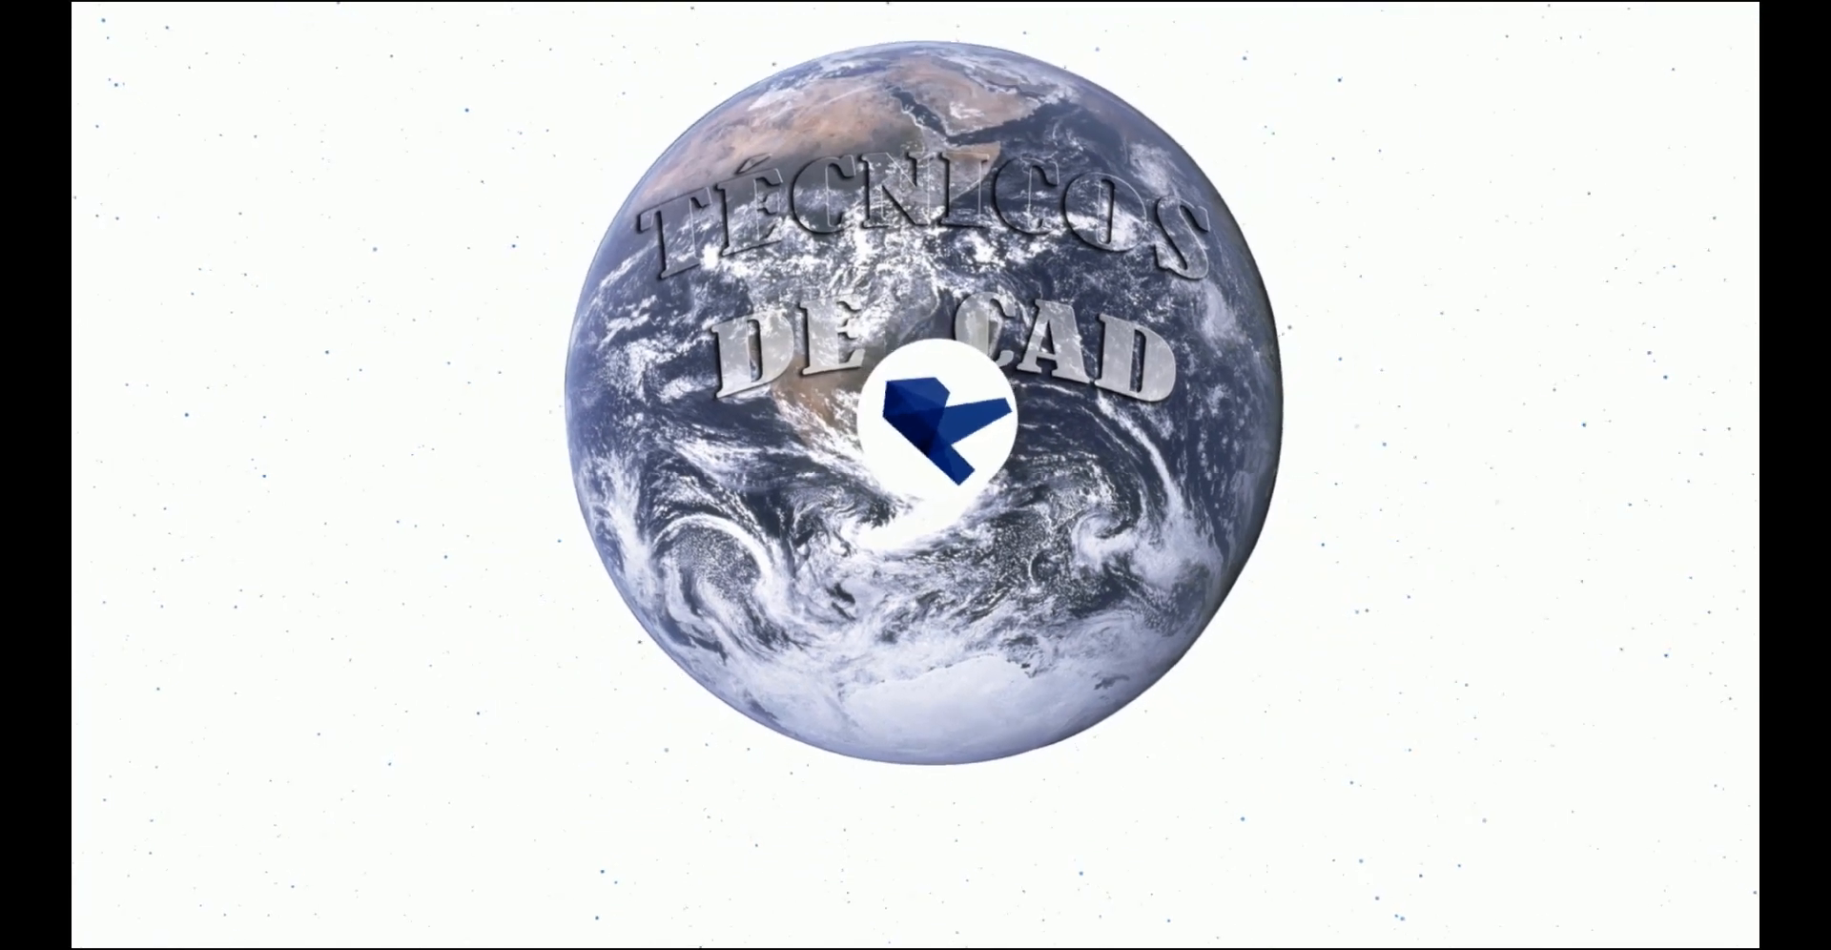